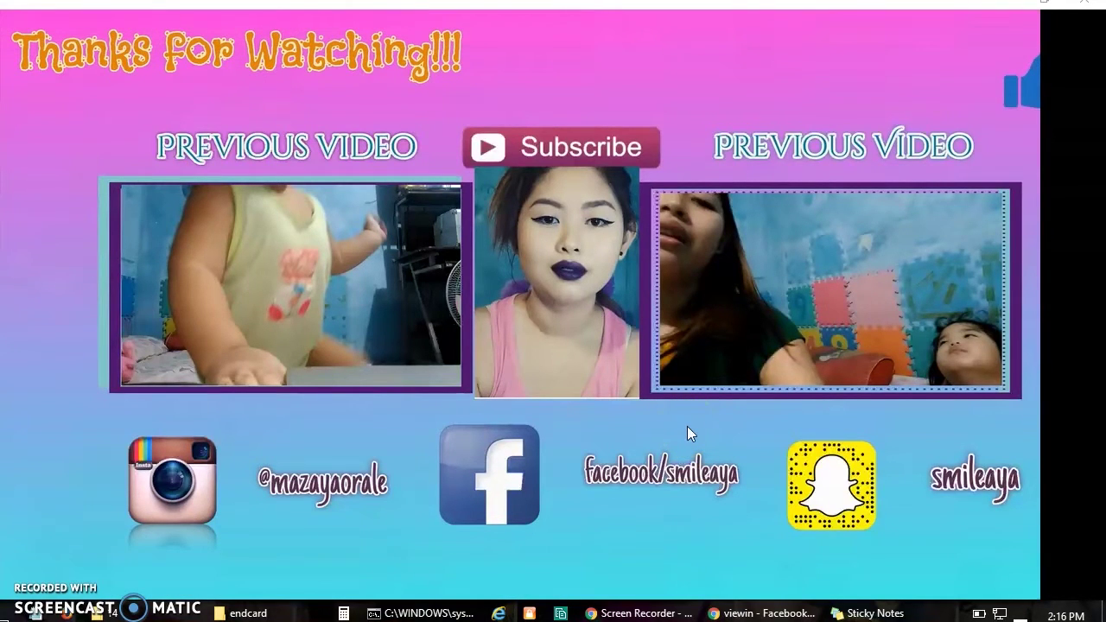
# Step: Play the finished end card video in Windows Media Player with louder volume, pausing at 00:16
pyautogui.click(519, 443)
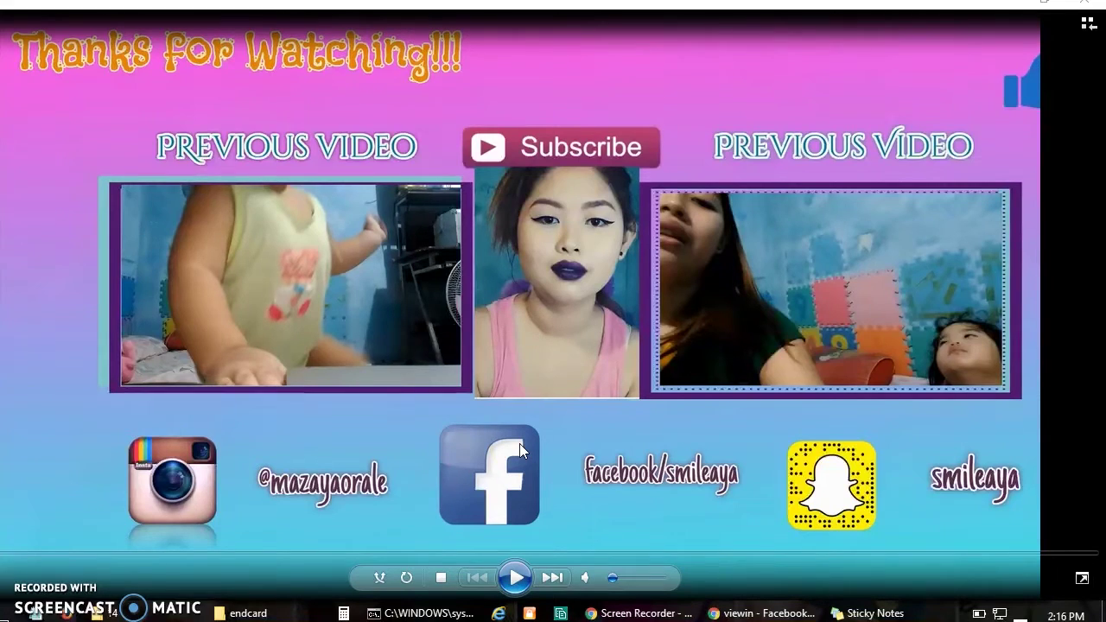
pyautogui.click(663, 377)
pyautogui.click(53, 561)
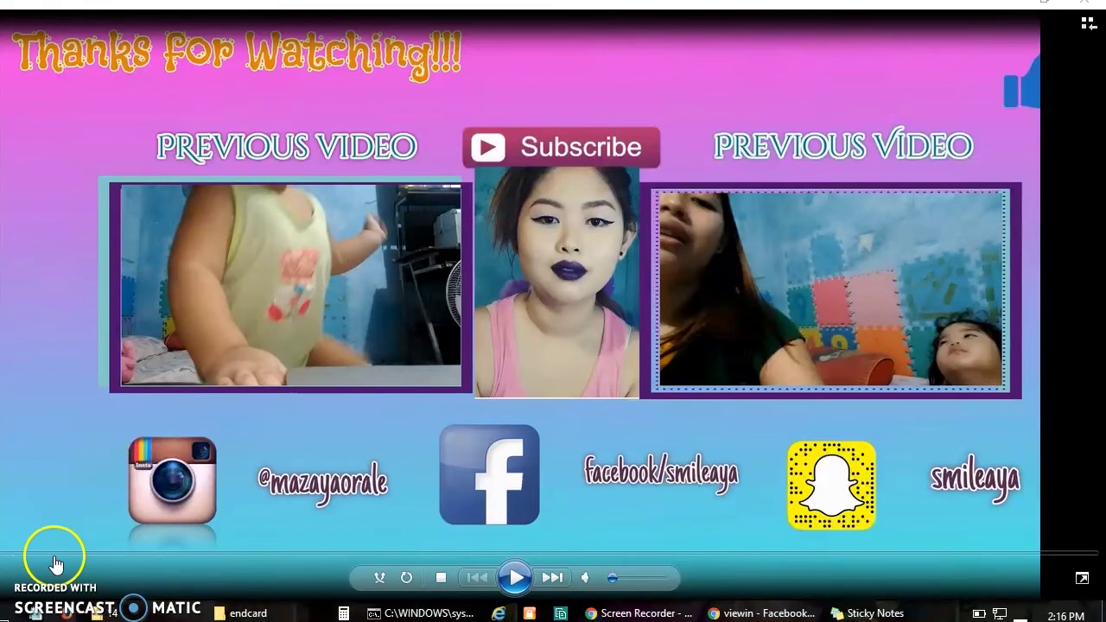
pyautogui.click(138, 488)
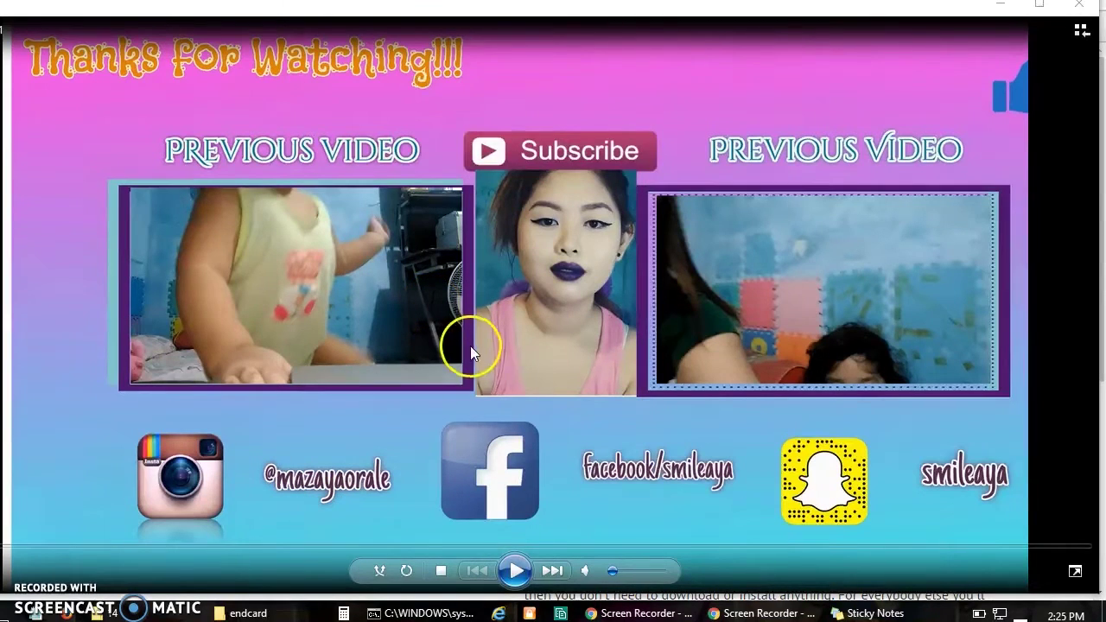
pyautogui.click(515, 573)
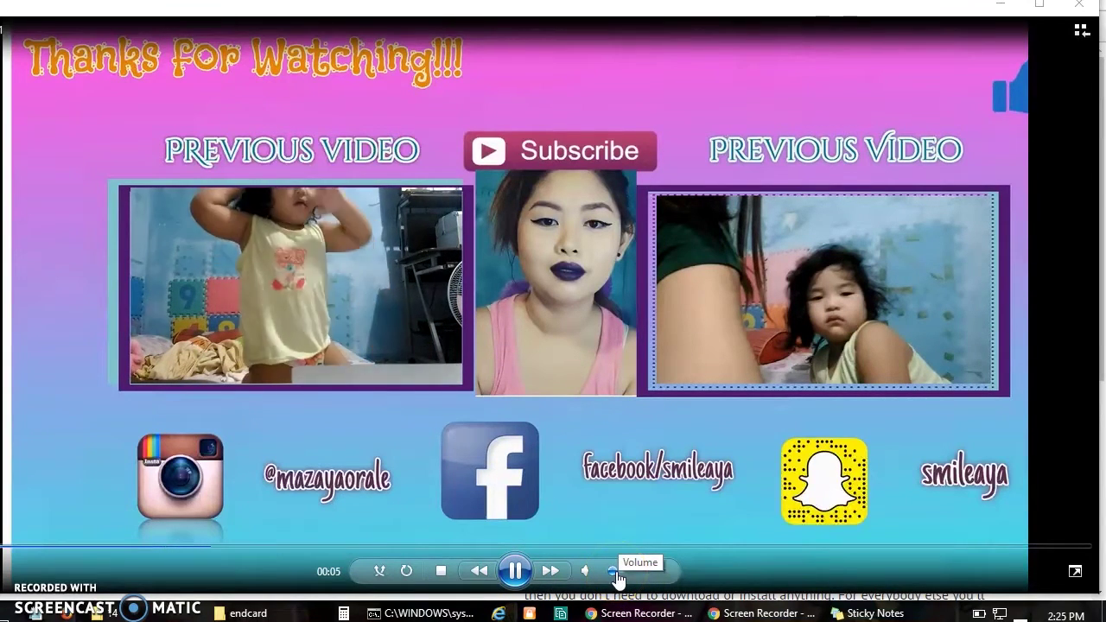
pyautogui.moveTo(617, 579); pyautogui.dragTo(640, 578)
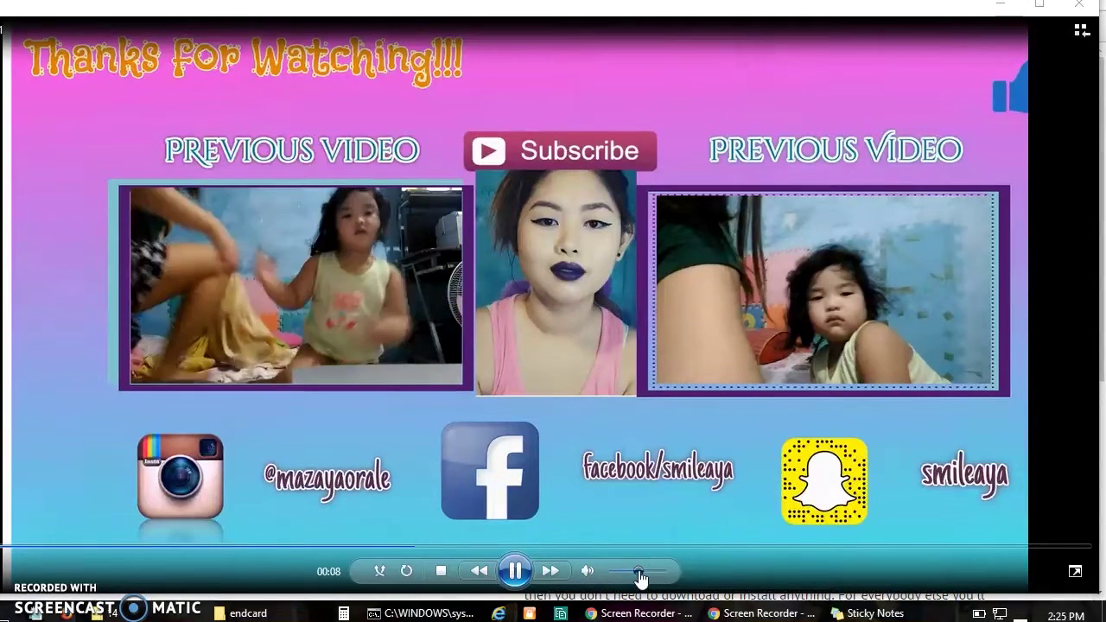
pyautogui.click(660, 575)
pyautogui.moveTo(661, 577); pyautogui.dragTo(639, 579)
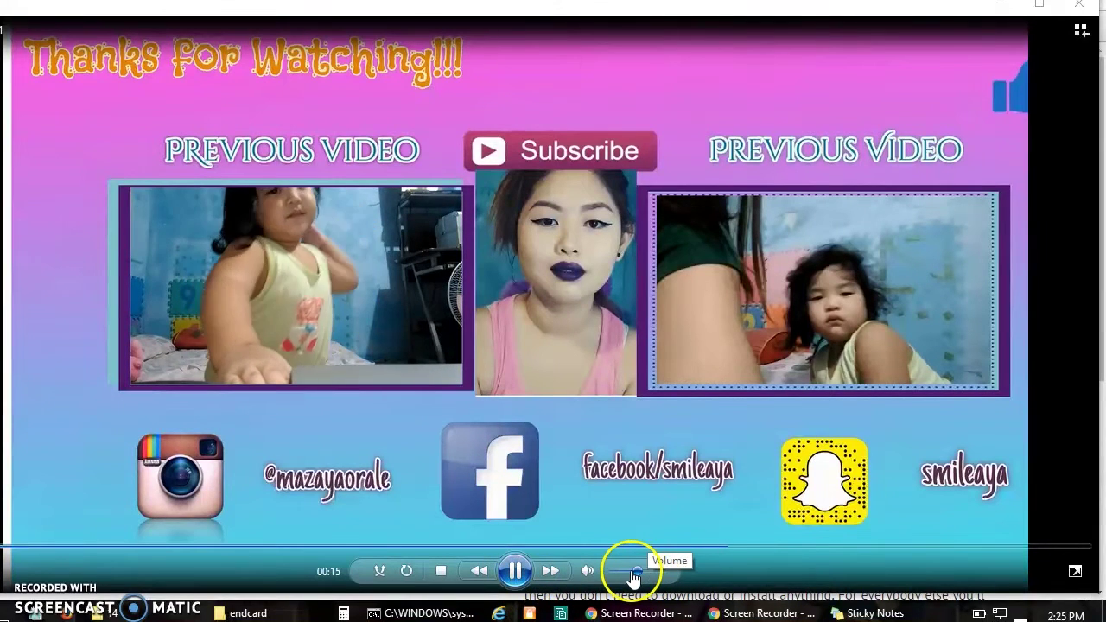
pyautogui.click(511, 570)
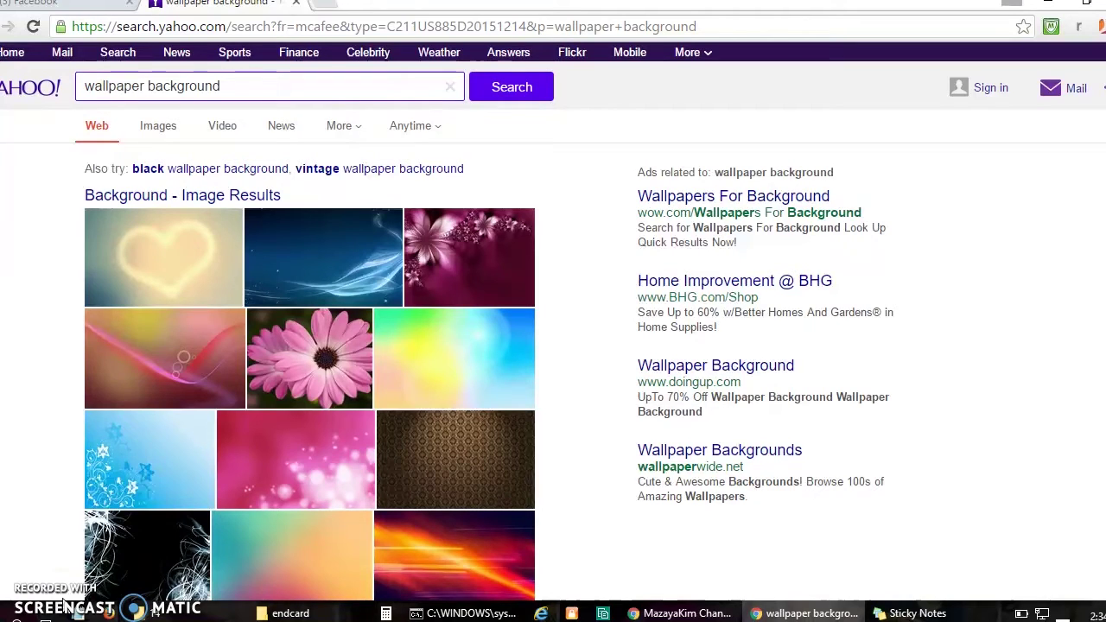
# Step: Show image results for 'wallpaper background' and scroll through the thumbnails
pyautogui.click(160, 126)
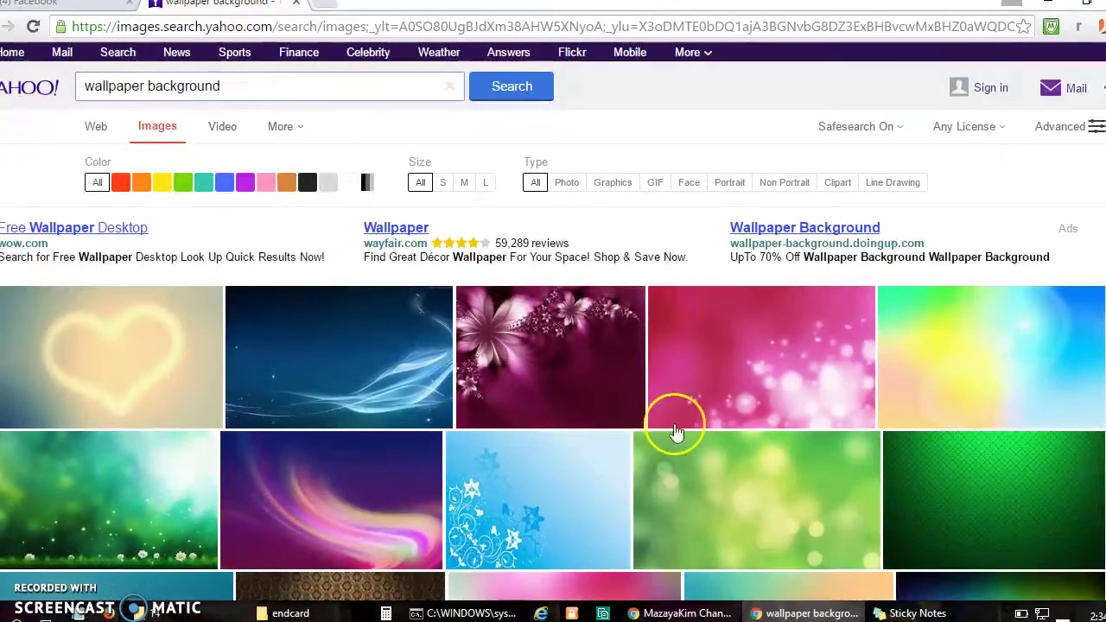
pyautogui.scroll(-6, 553, 321)
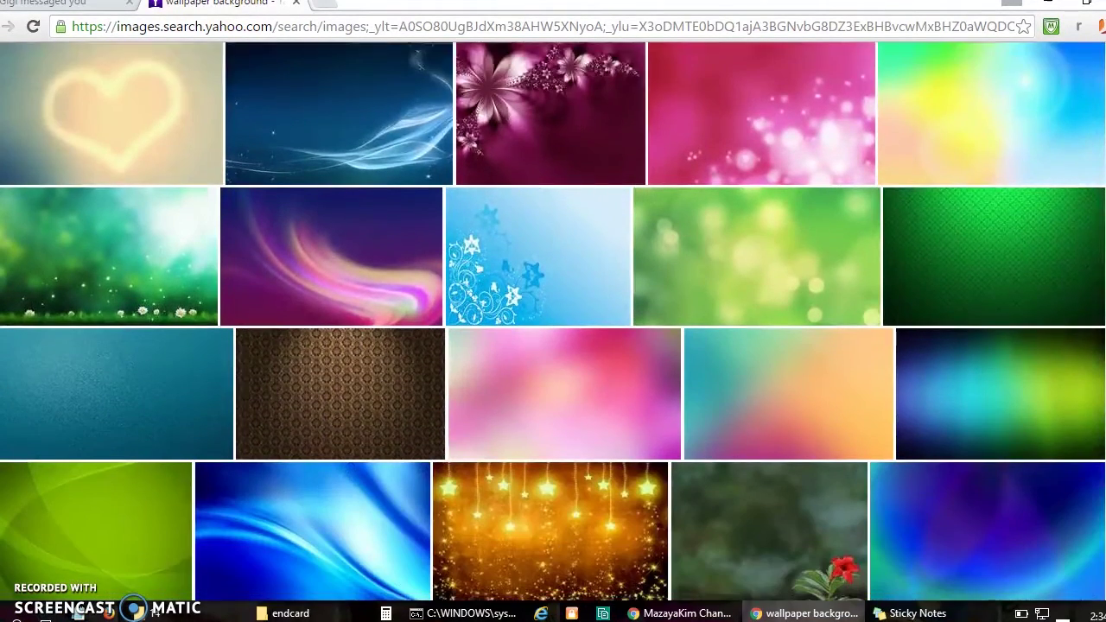
pyautogui.scroll(-5, 553, 321)
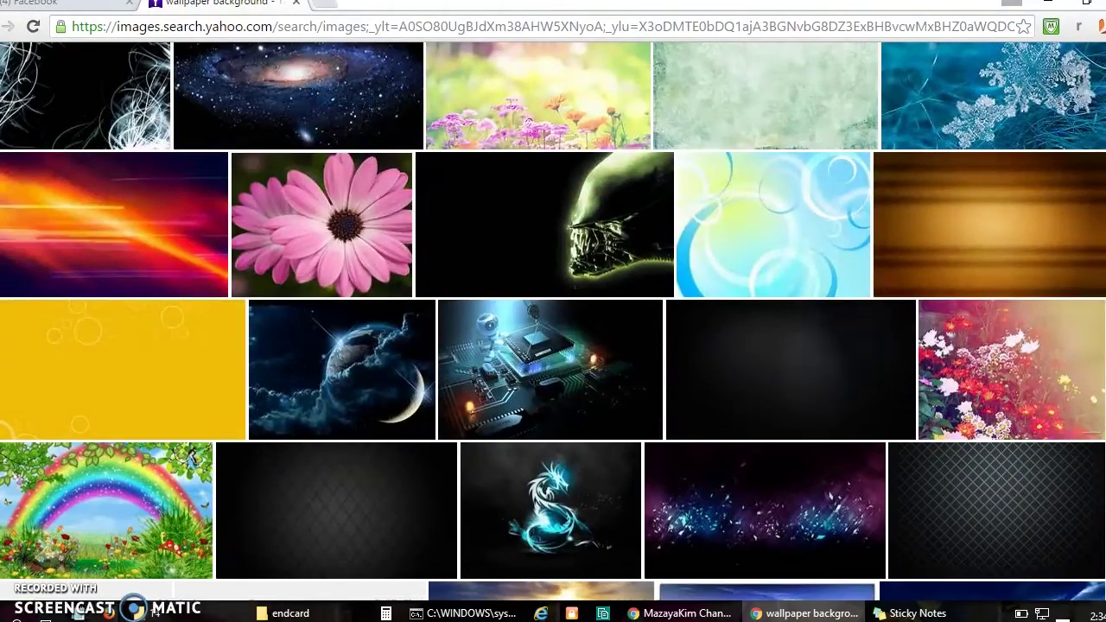
pyautogui.scroll(2, 553, 321)
pyautogui.scroll(6, 553, 321)
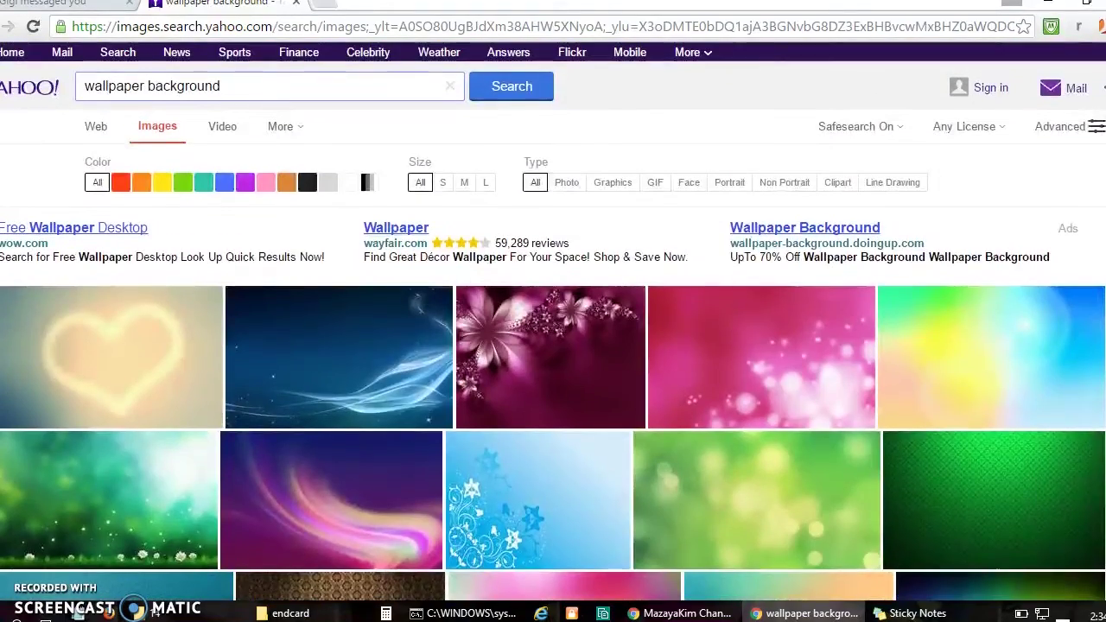
pyautogui.scroll(-10, 553, 321)
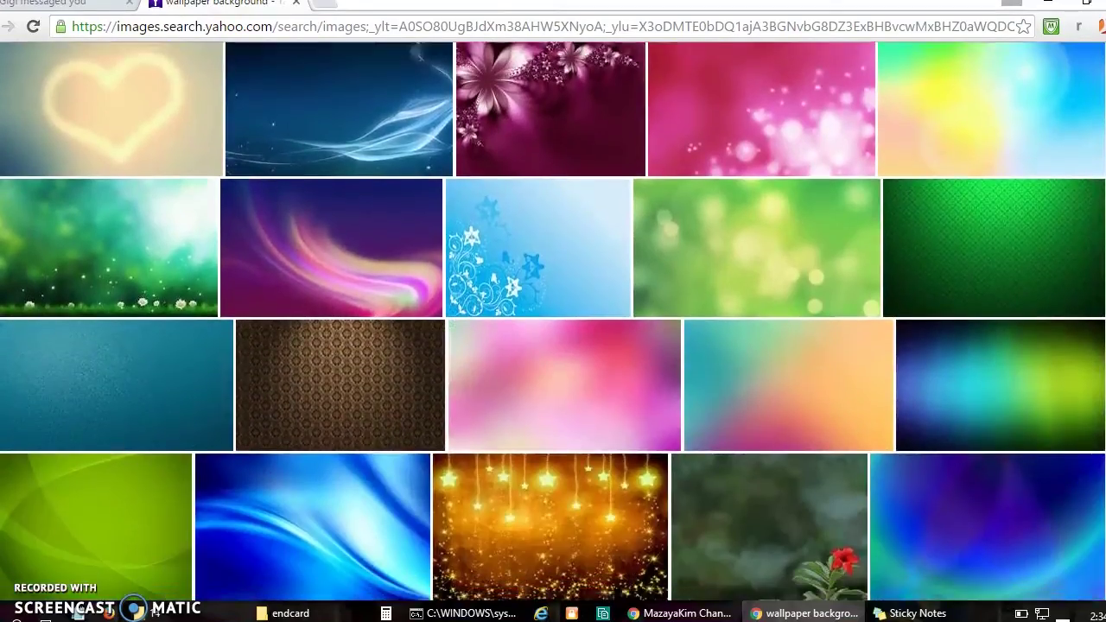
pyautogui.scroll(-1, 553, 322)
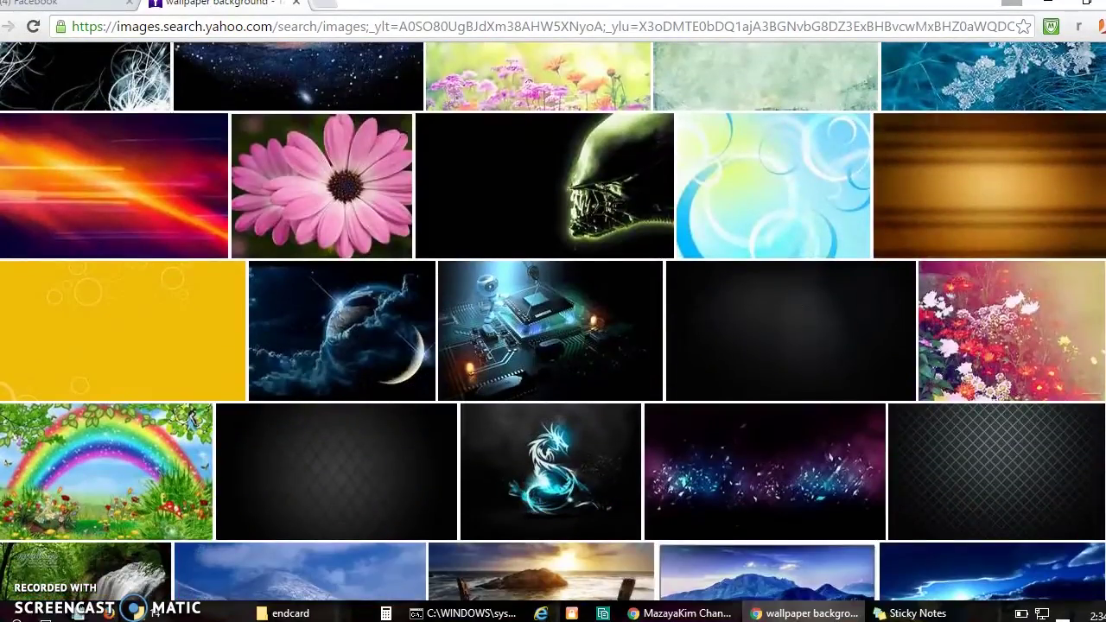
pyautogui.scroll(12, 192, 420)
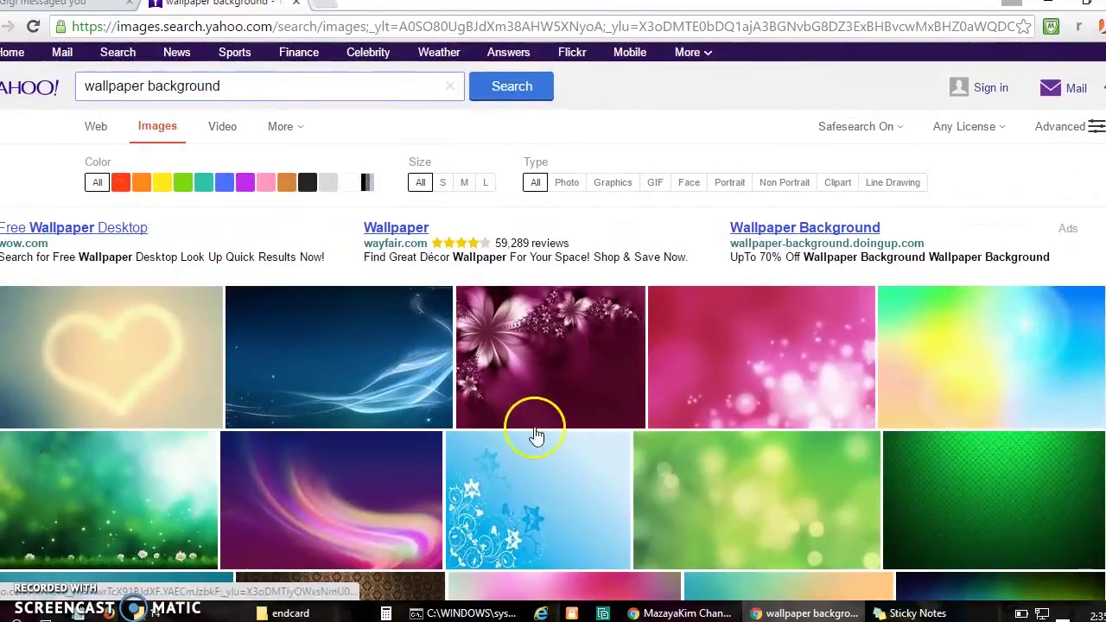
pyautogui.scroll(-5, 990, 356)
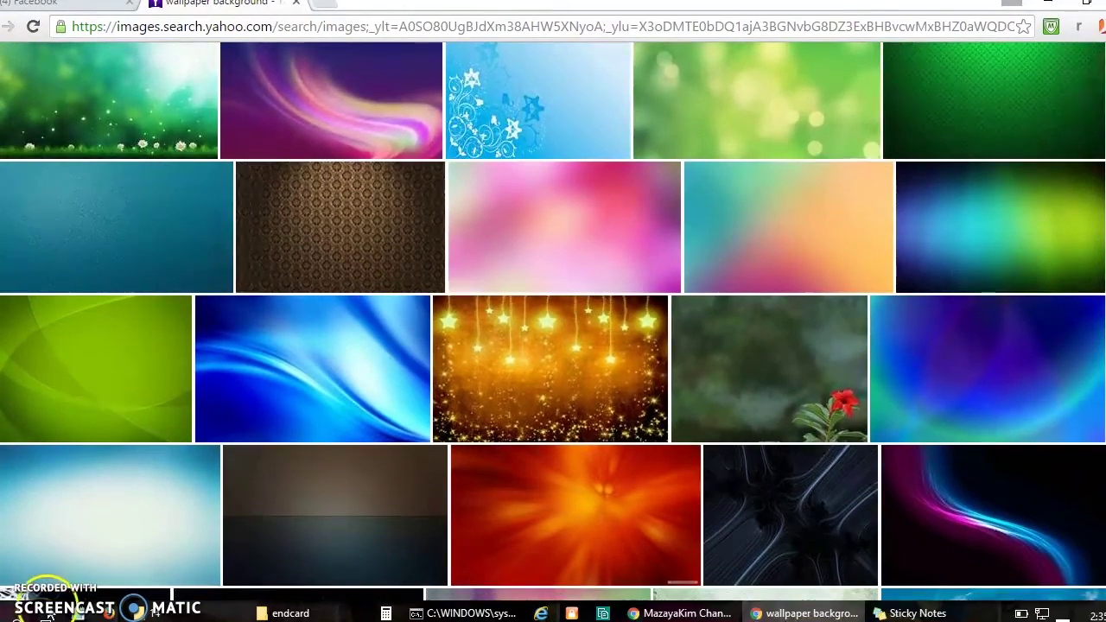
pyautogui.scroll(-5, 924, 303)
# Step: Preview and close the black pattern, starry sky and red flower wallpapers
pyautogui.click(1017, 138)
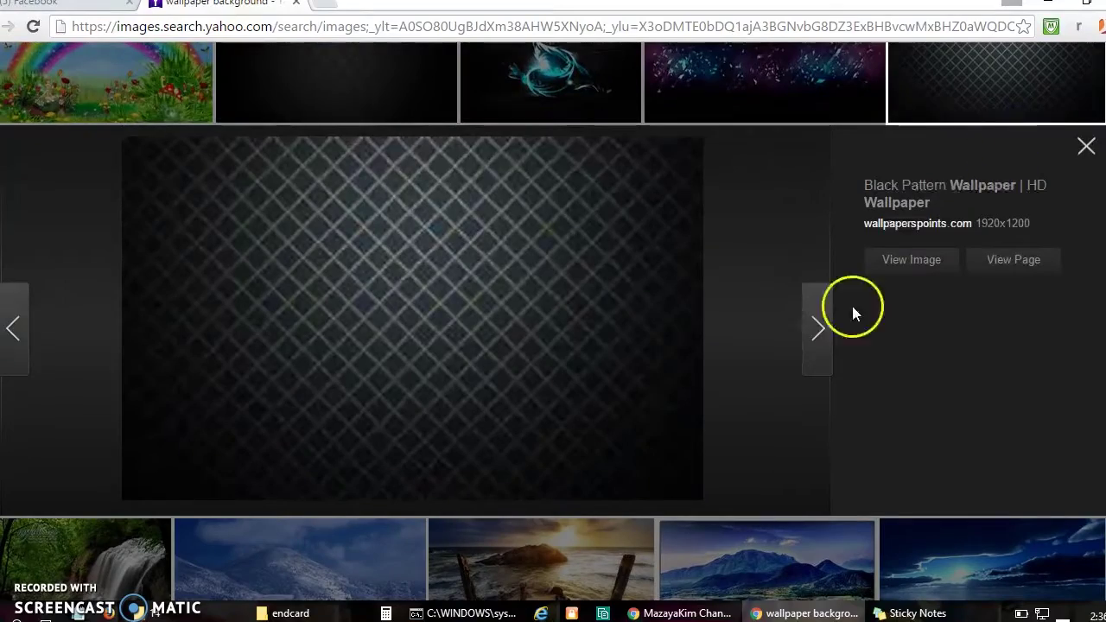
pyautogui.click(1085, 146)
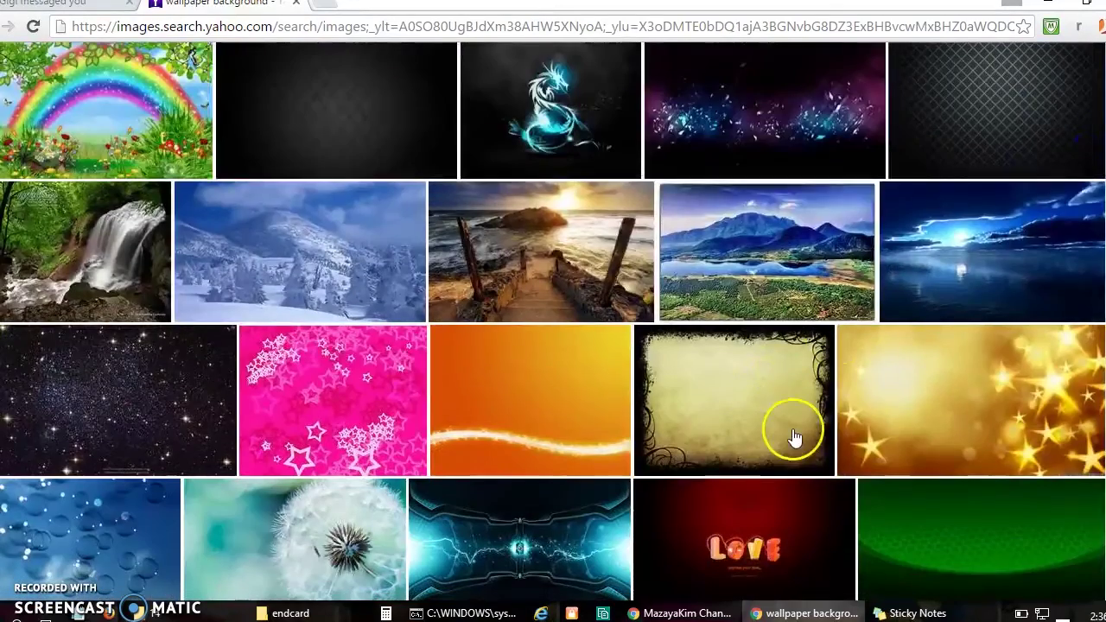
pyautogui.click(197, 377)
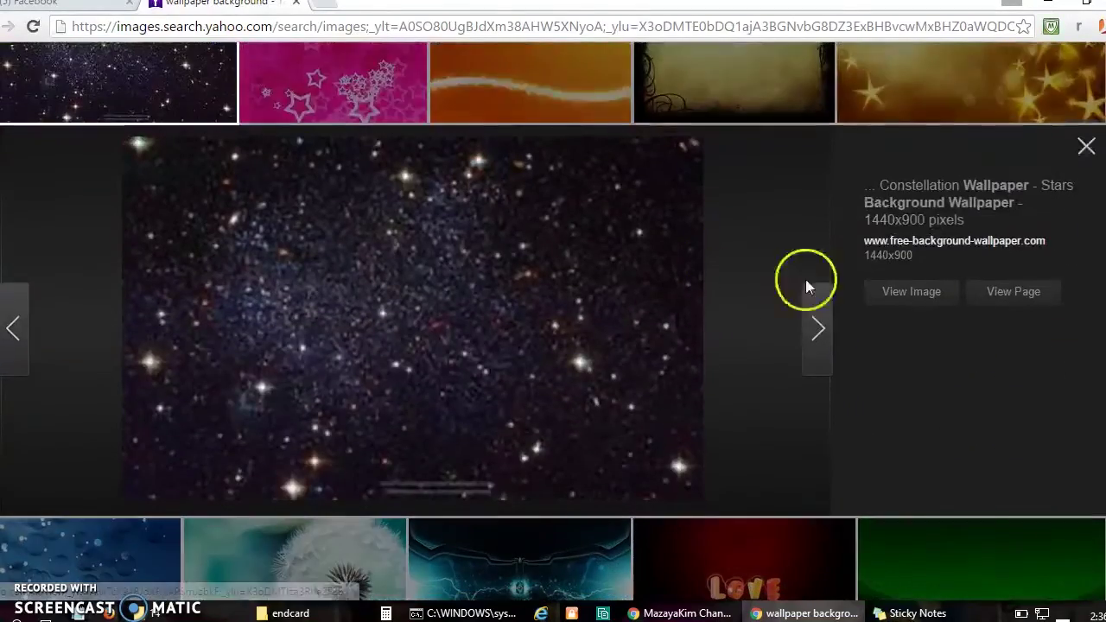
pyautogui.click(1082, 145)
pyautogui.scroll(15, 754, 389)
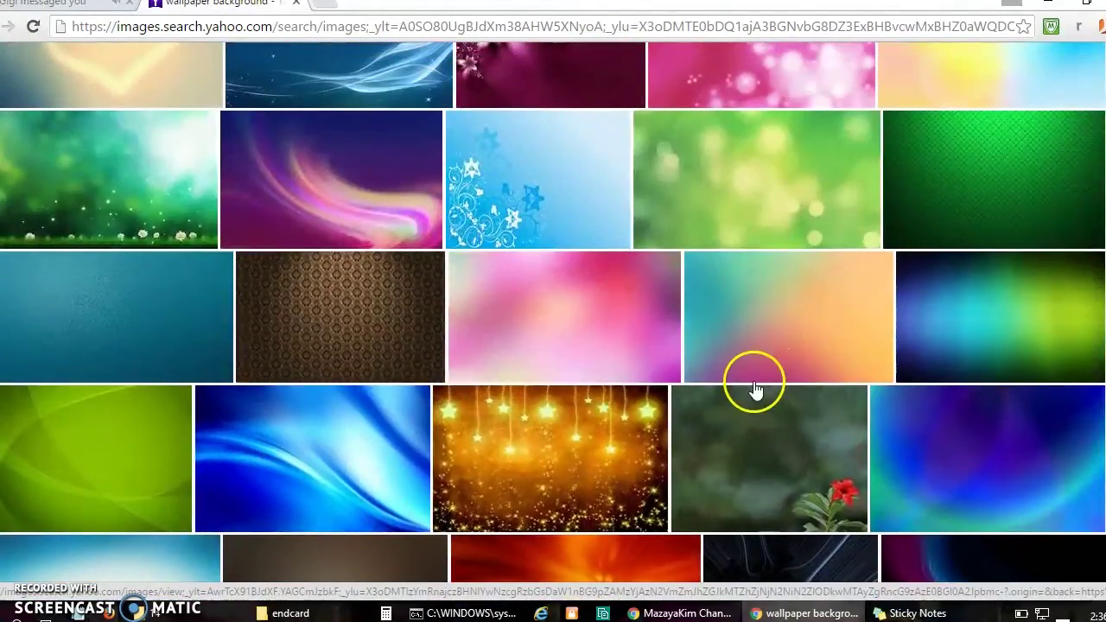
pyautogui.click(754, 388)
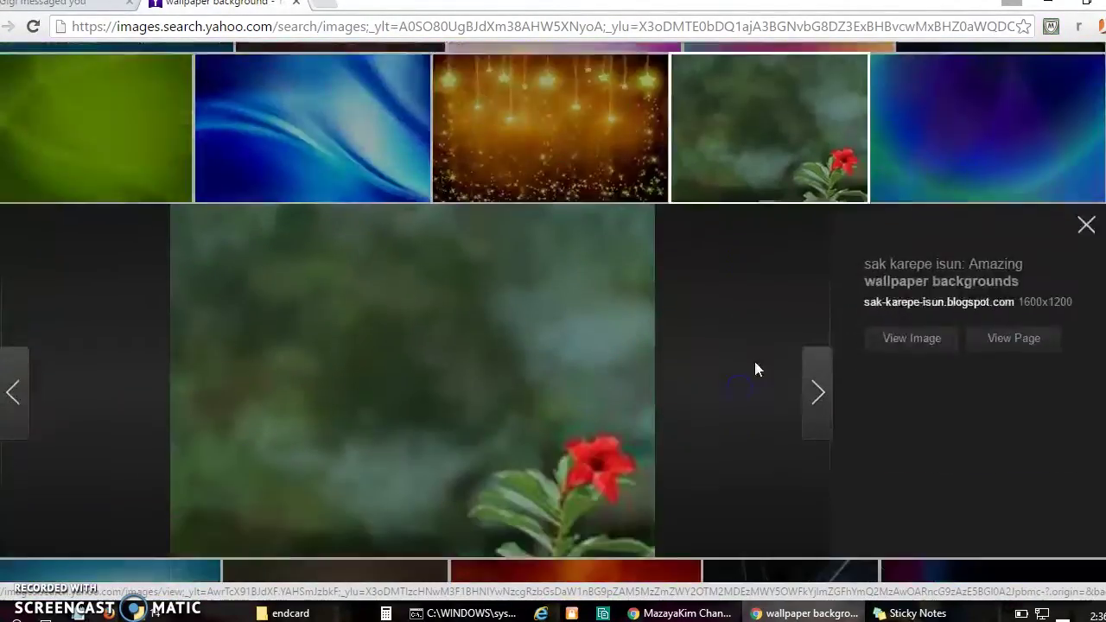
pyautogui.click(1080, 159)
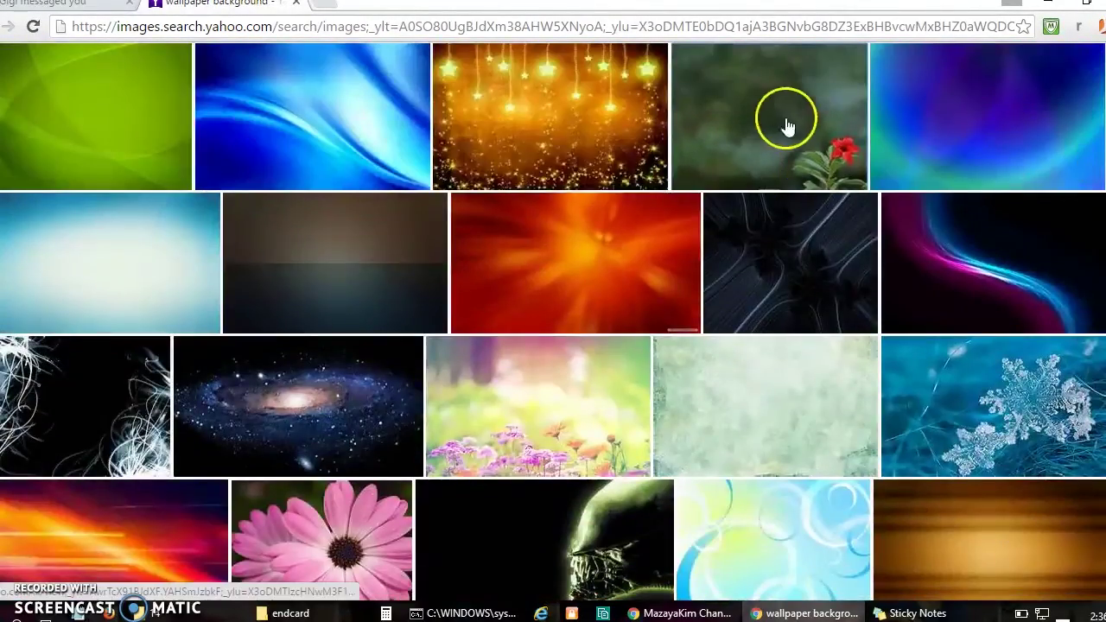
# Step: Preview the gradient wallpaper, then open the large preview of the pink fractal flower wallpaper
pyautogui.scroll(5, 819, 316)
pyautogui.click(819, 316)
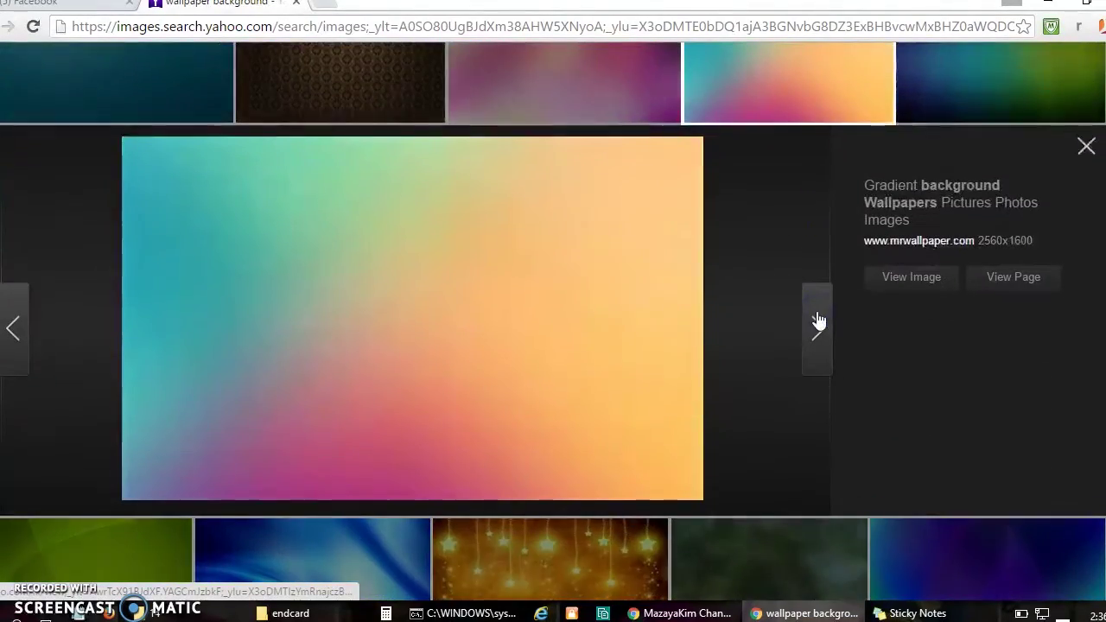
pyautogui.click(1082, 147)
pyautogui.scroll(6, 499, 356)
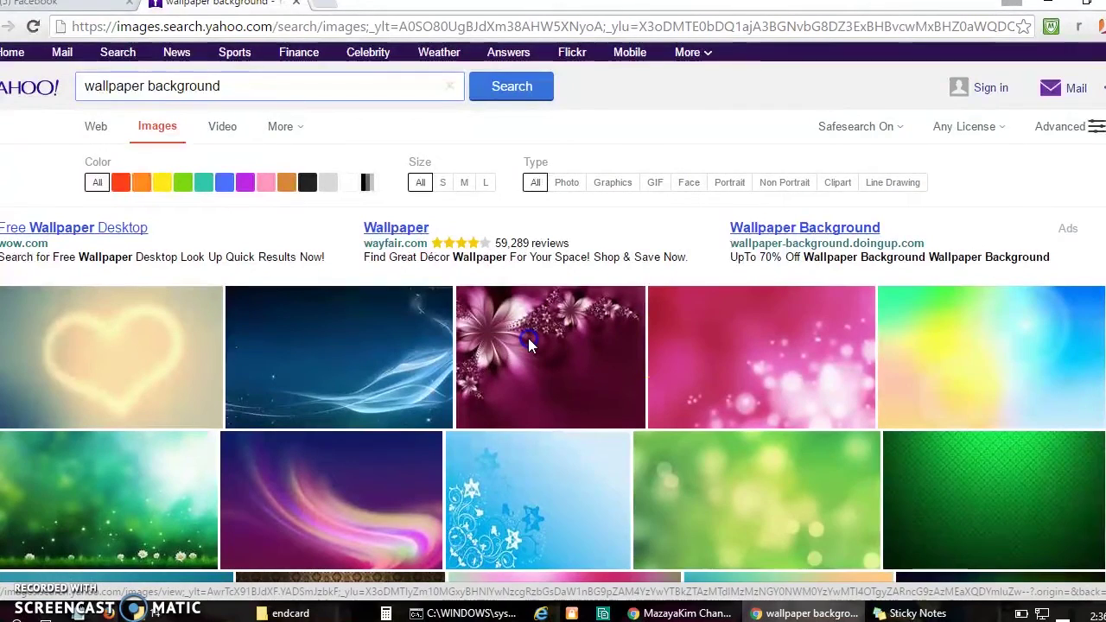
pyautogui.click(499, 354)
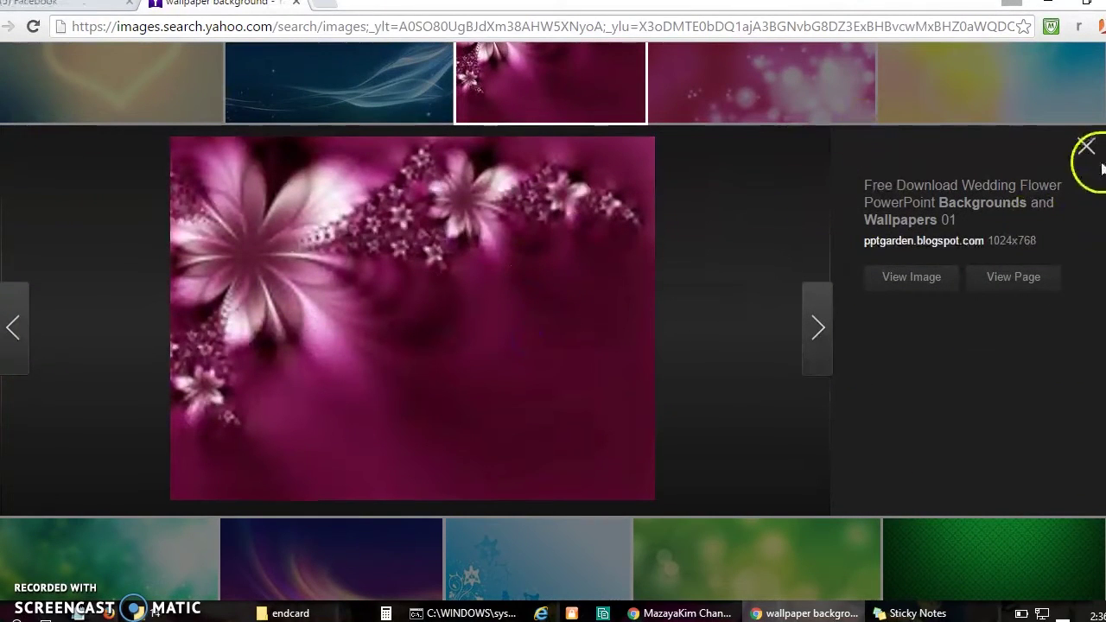
# Step: Save the pink flower image into D:\aaaaYOUTUBE\endcard, declining to replace the existing th.jpg
pyautogui.rightClick(370, 295)
pyautogui.click(397, 324)
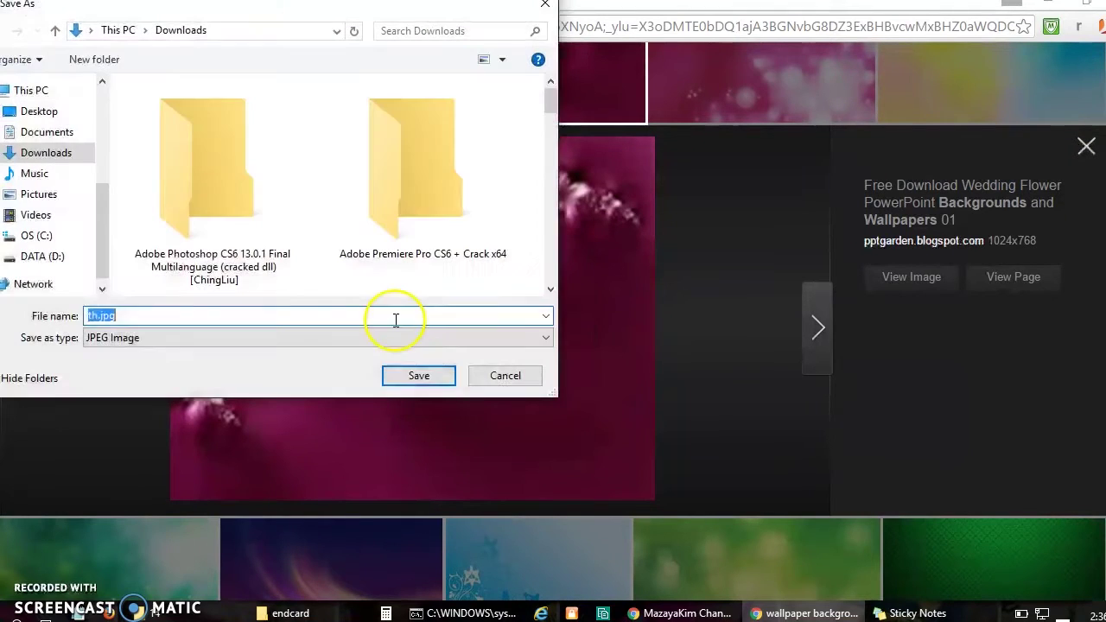
pyautogui.click(43, 257)
pyautogui.doubleClick(230, 113)
pyautogui.moveTo(551, 99); pyautogui.dragTo(544, 233)
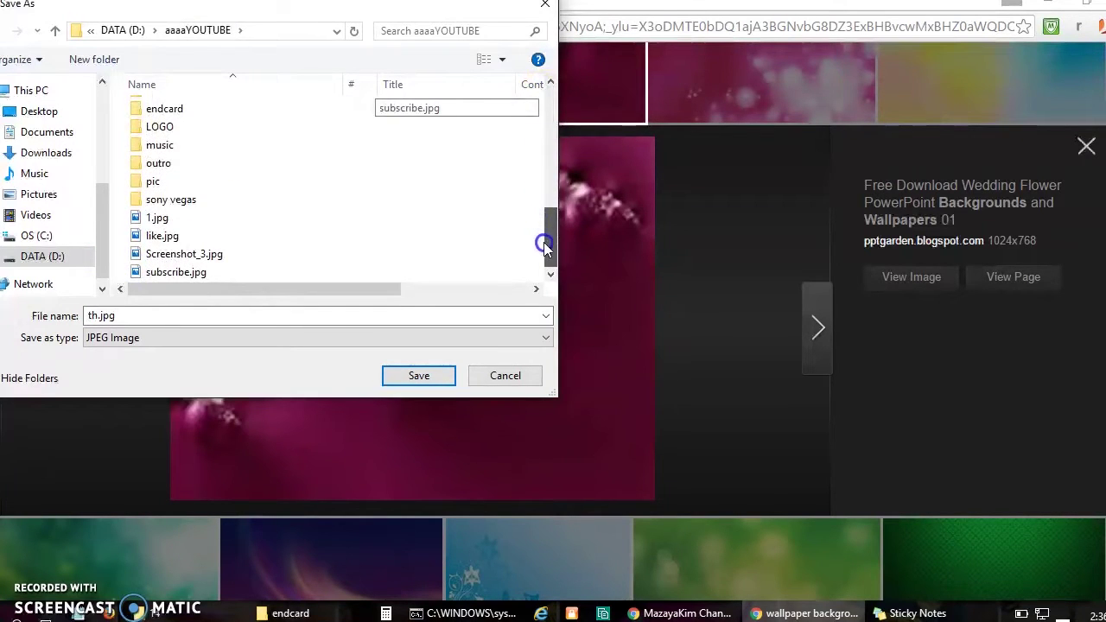
pyautogui.doubleClick(200, 108)
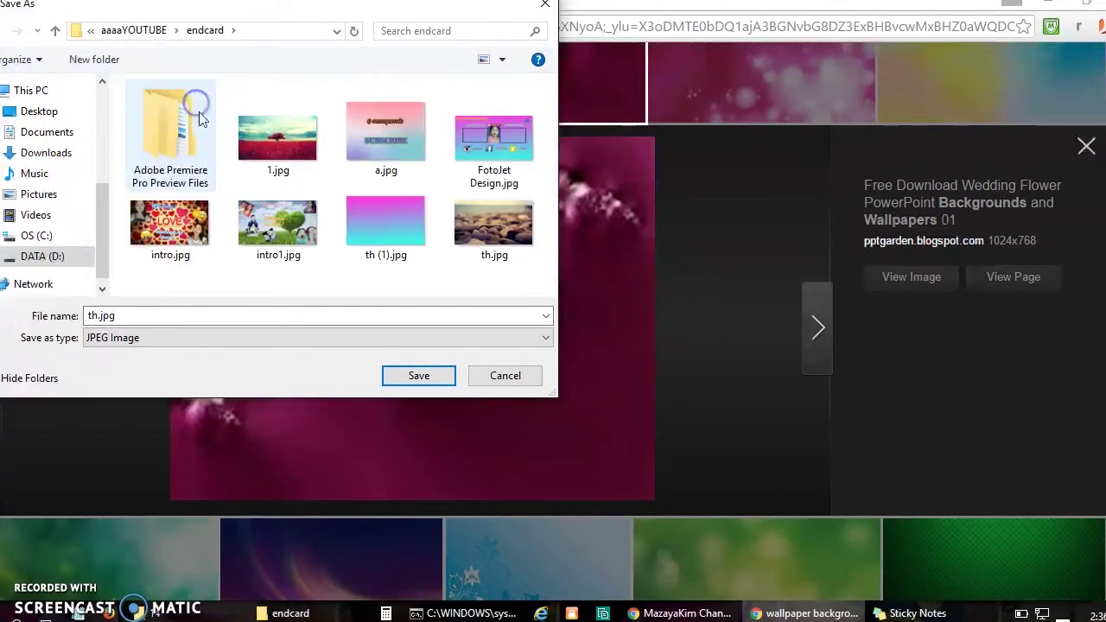
pyautogui.click(424, 377)
pyautogui.click(671, 307)
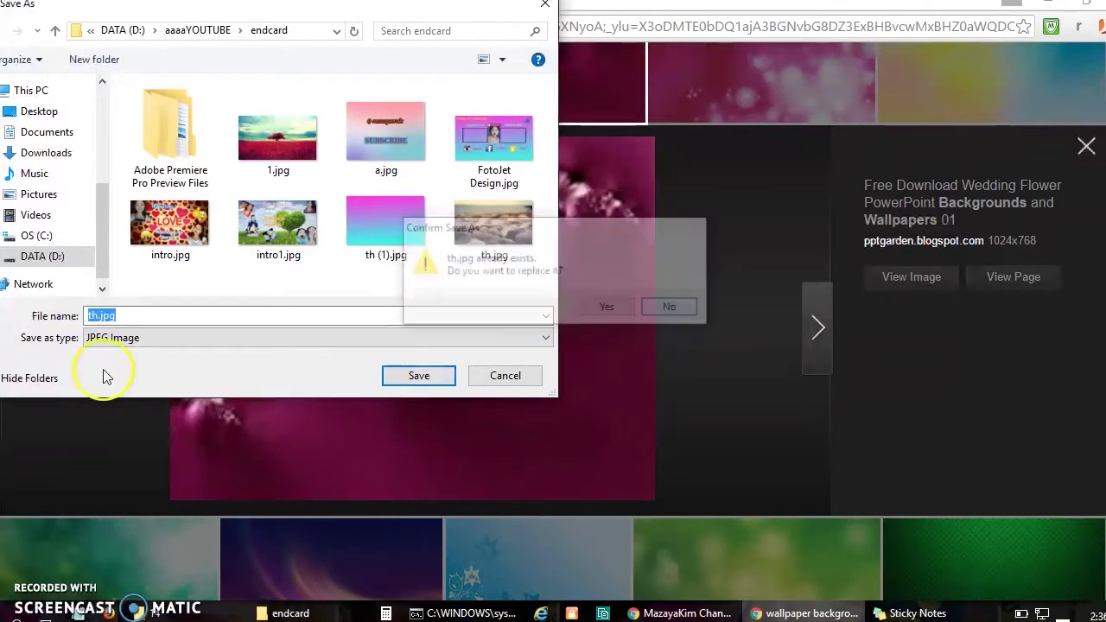
# Step: Rename the file to aa.jpg, save it, and close the wallpaper preview
pyautogui.click(98, 316)
pyautogui.press('BackSpace')
pyautogui.press('BackSpace')
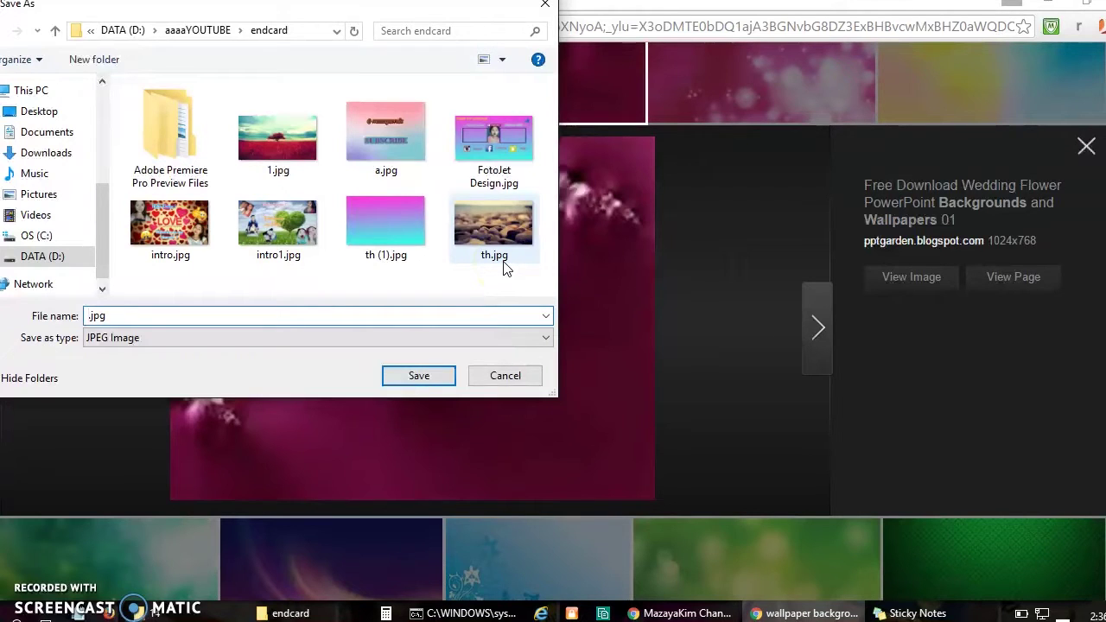
pyautogui.write('aa')
pyautogui.press('Return')
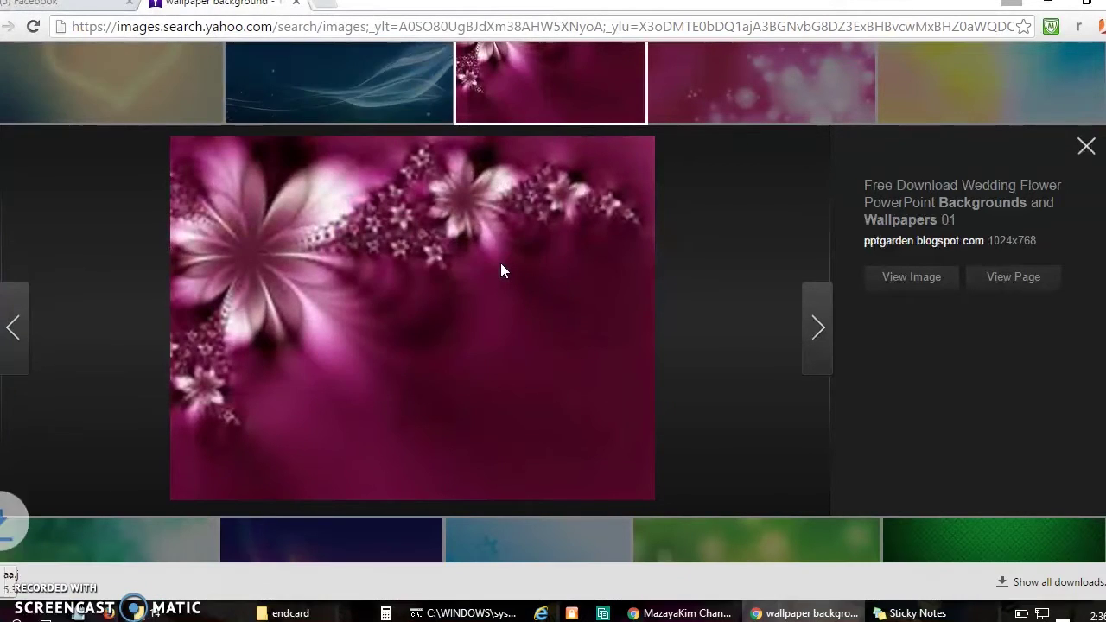
pyautogui.click(1084, 147)
pyautogui.scroll(3, 1090, 167)
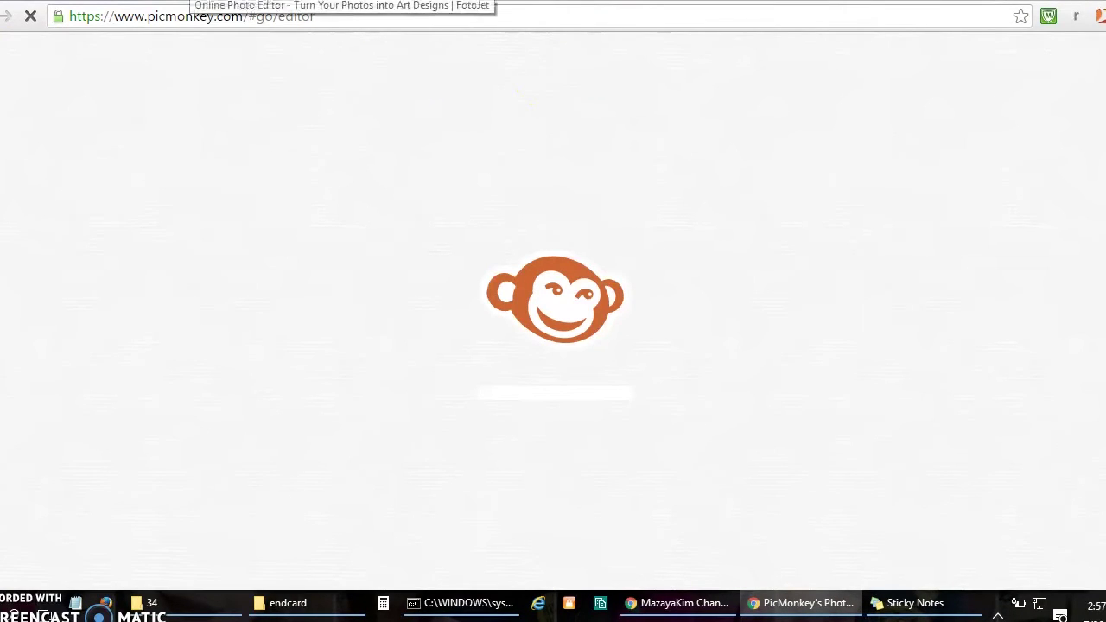
# Step: Cycle between the FotoJet and PicMonkey tabs with Ctrl+Tab, then select the page address
pyautogui.hotkey('ctrl', 'Tab')
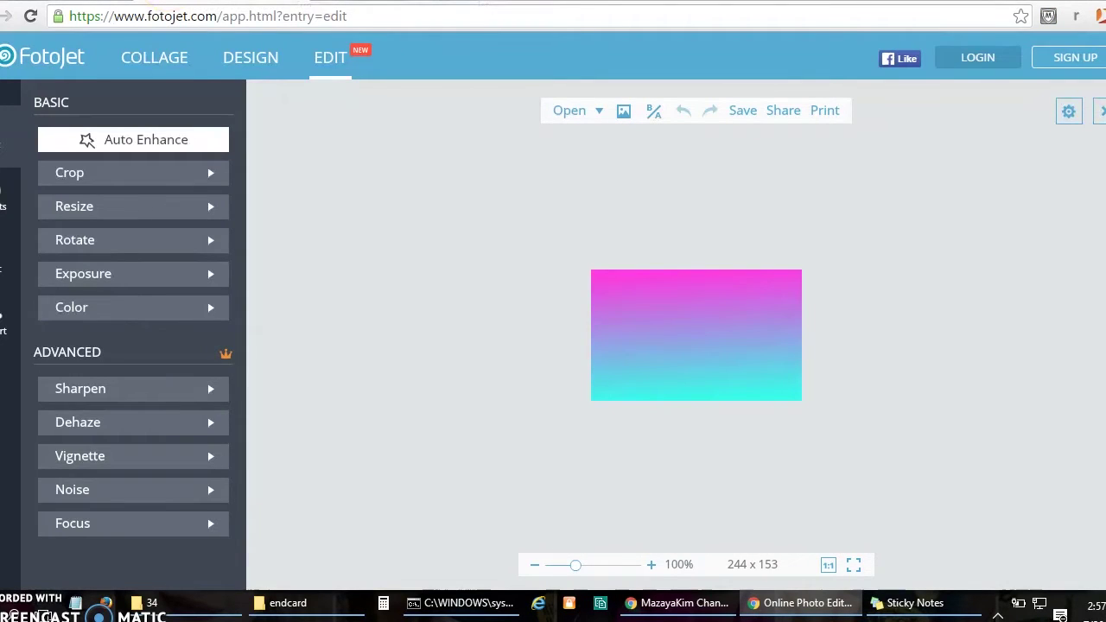
pyautogui.hotkey('ctrl', 'Tab')
pyautogui.hotkey('ctrl', 'Tab')
pyautogui.hotkey('ctrl', 'Tab')
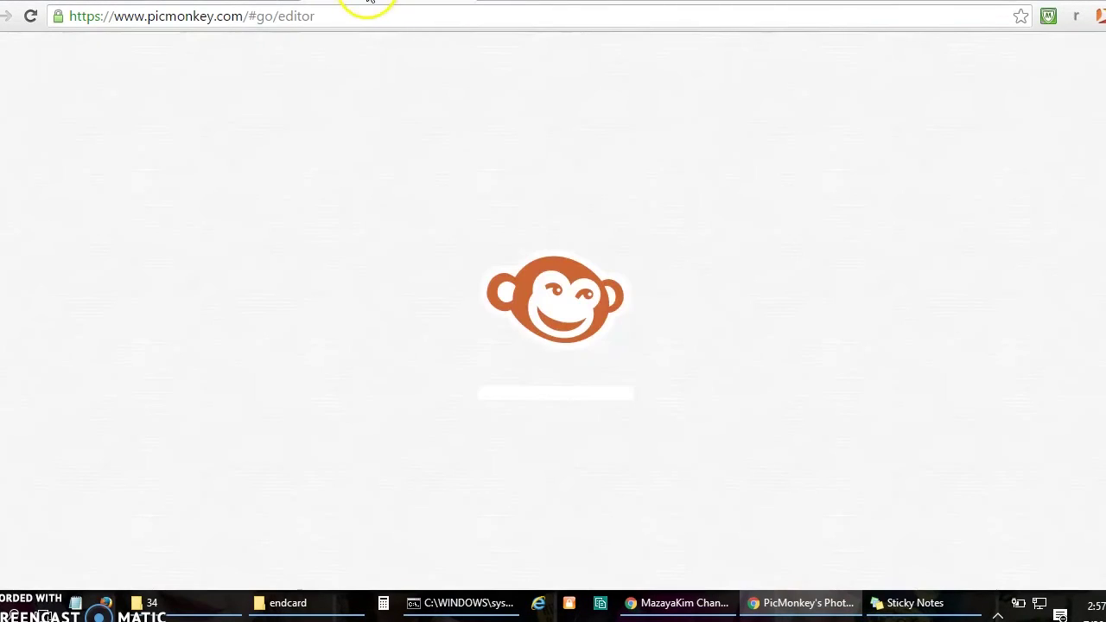
pyautogui.hotkey('ctrl', 'Tab')
pyautogui.hotkey('ctrl', 'Tab')
pyautogui.click(343, 16)
# Step: Reload picmonkey.com and open th (1).jpg from the endcard folder in the editor
pyautogui.press('Return')
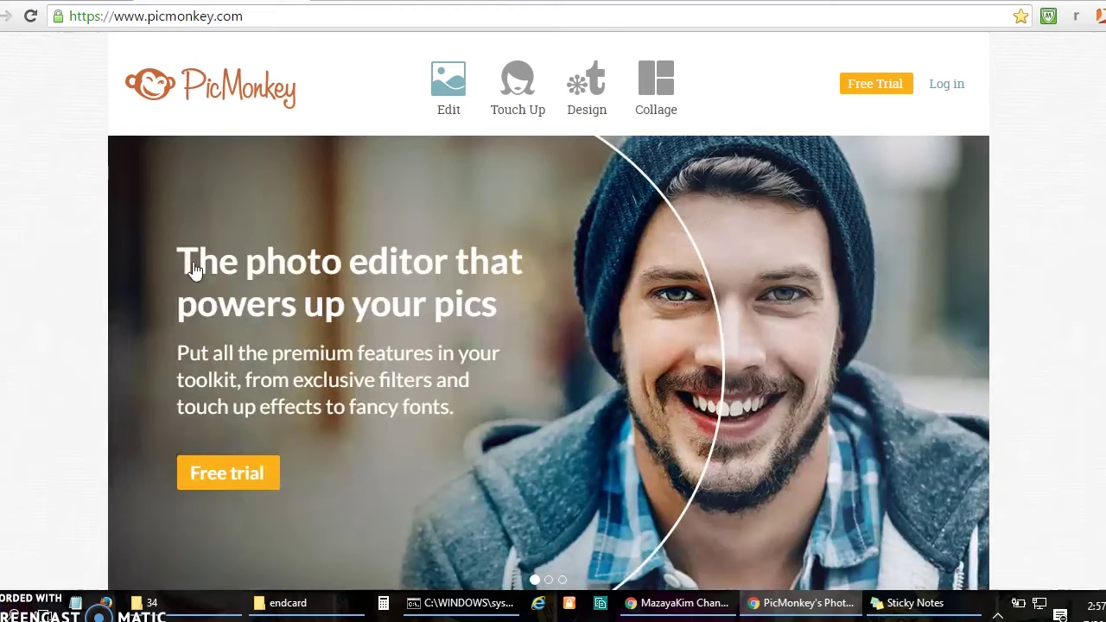
pyautogui.click(567, 291)
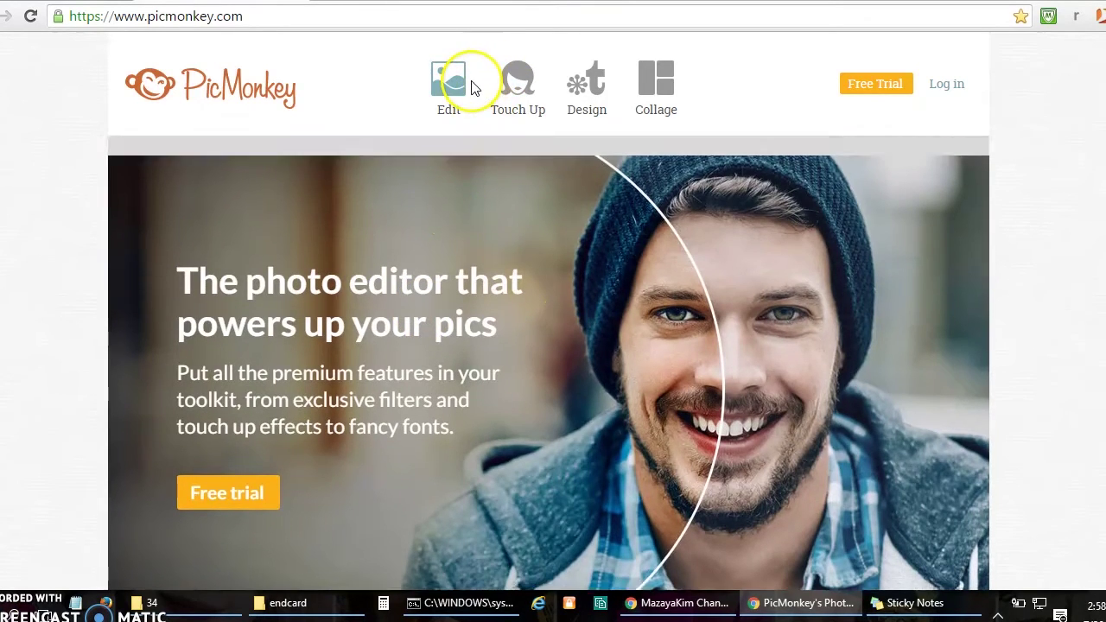
pyautogui.click(456, 87)
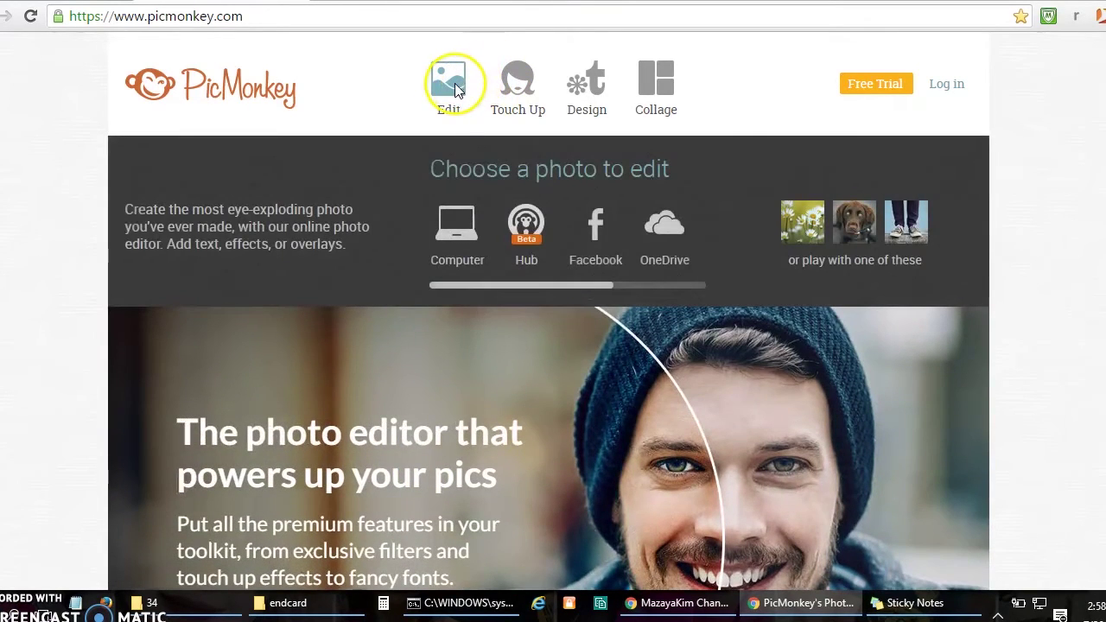
pyautogui.click(469, 212)
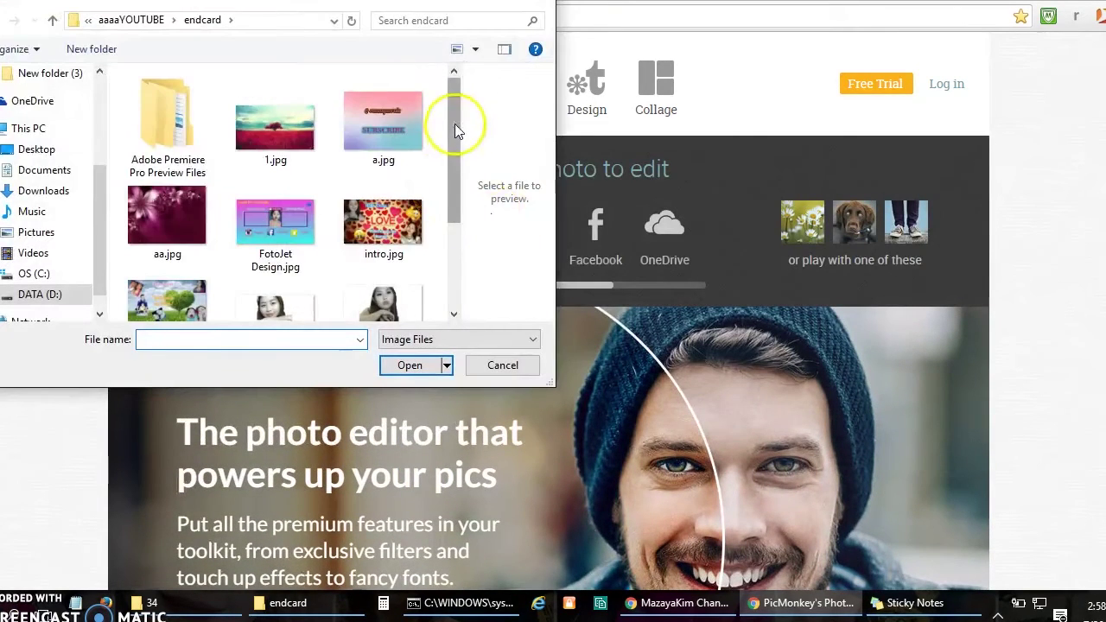
pyautogui.moveTo(456, 112); pyautogui.dragTo(455, 196)
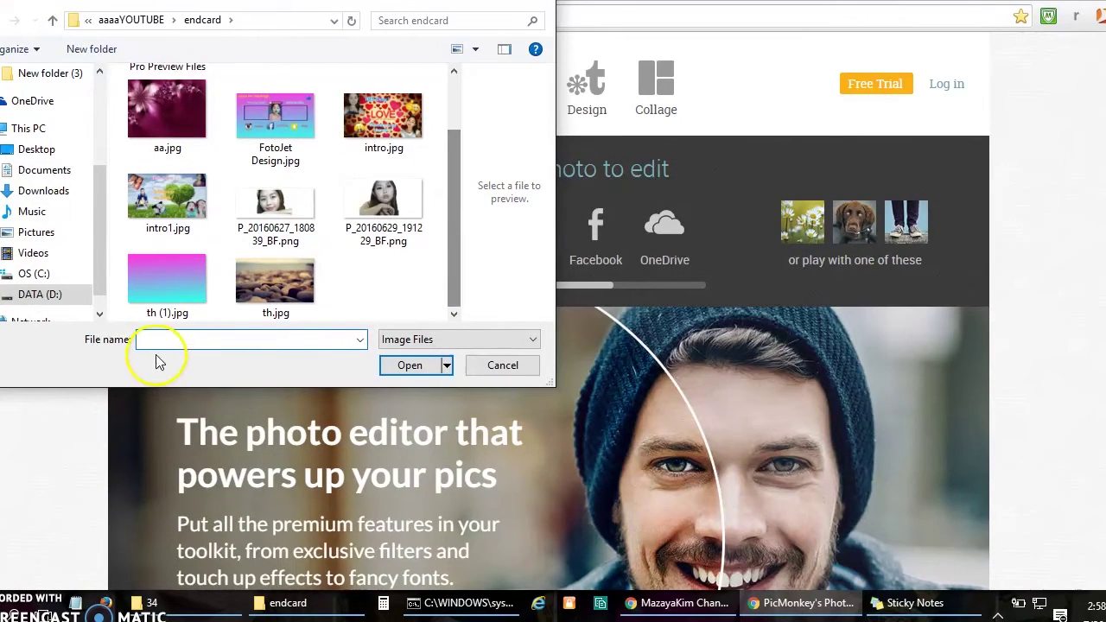
pyautogui.doubleClick(172, 285)
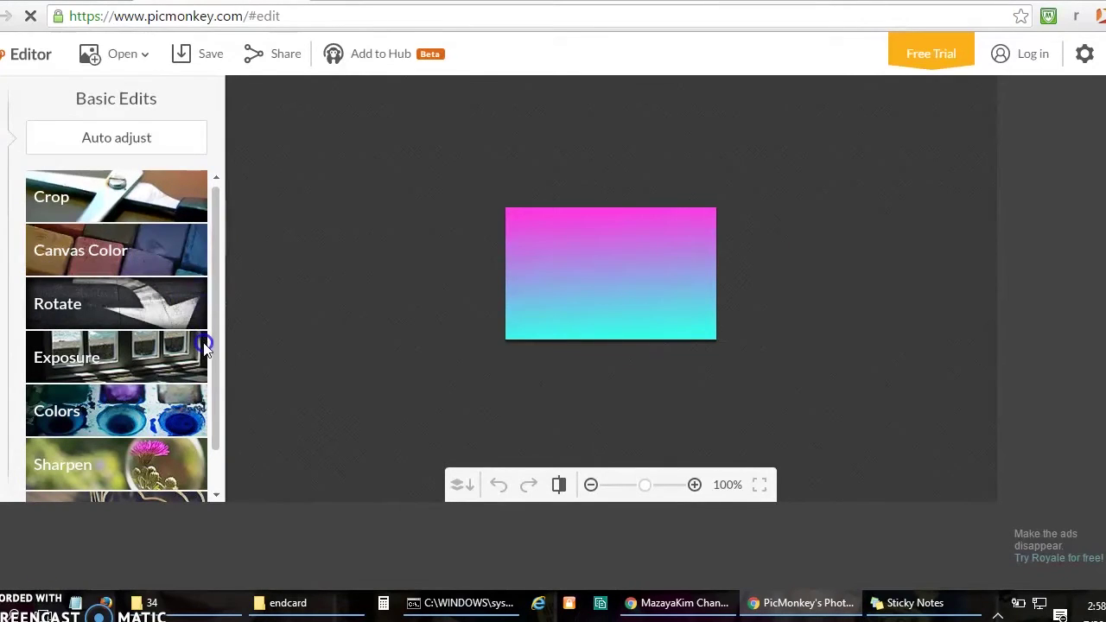
# Step: Turn off Keep proportions, enter width 1920 and height 1080, and apply the resize
pyautogui.moveTo(216, 287); pyautogui.dragTo(217, 388)
pyautogui.moveTo(215, 292); pyautogui.dragTo(215, 355)
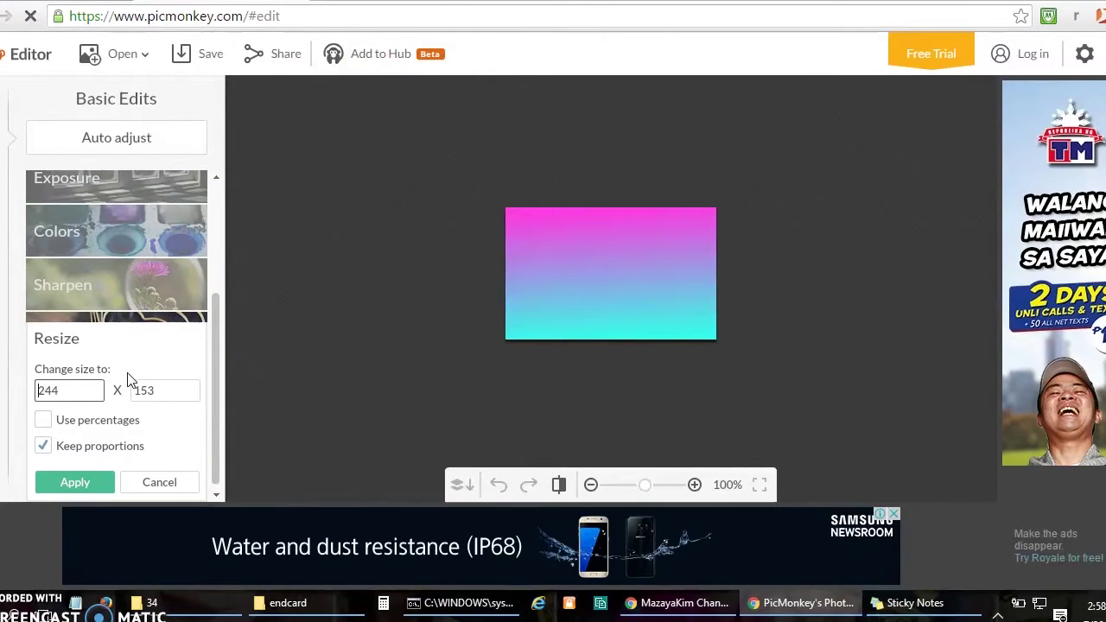
pyautogui.click(44, 445)
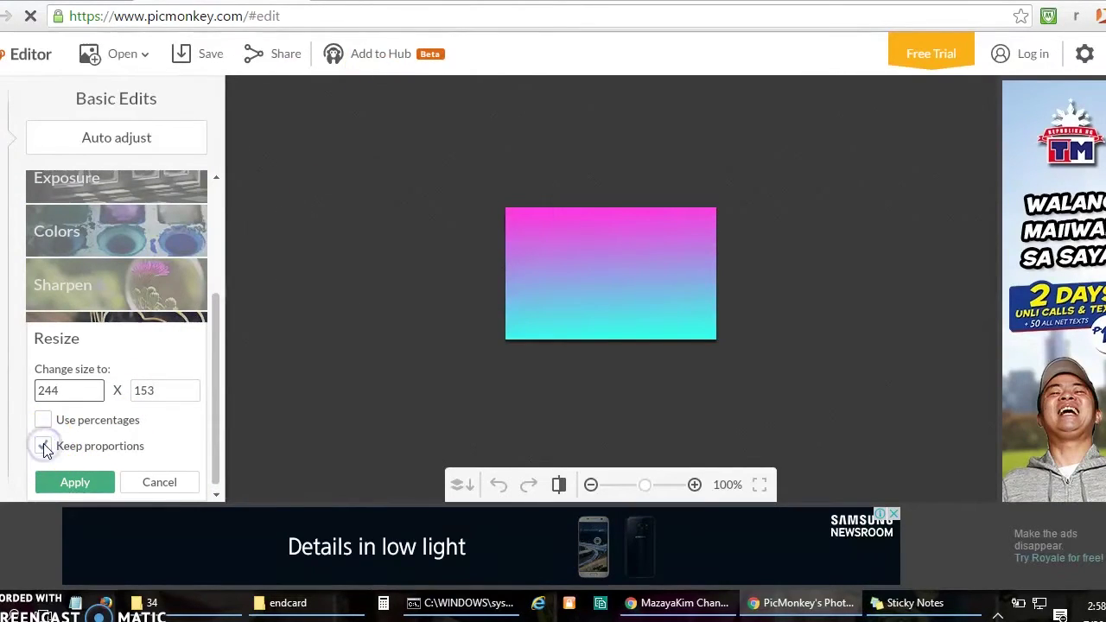
pyautogui.doubleClick(72, 395)
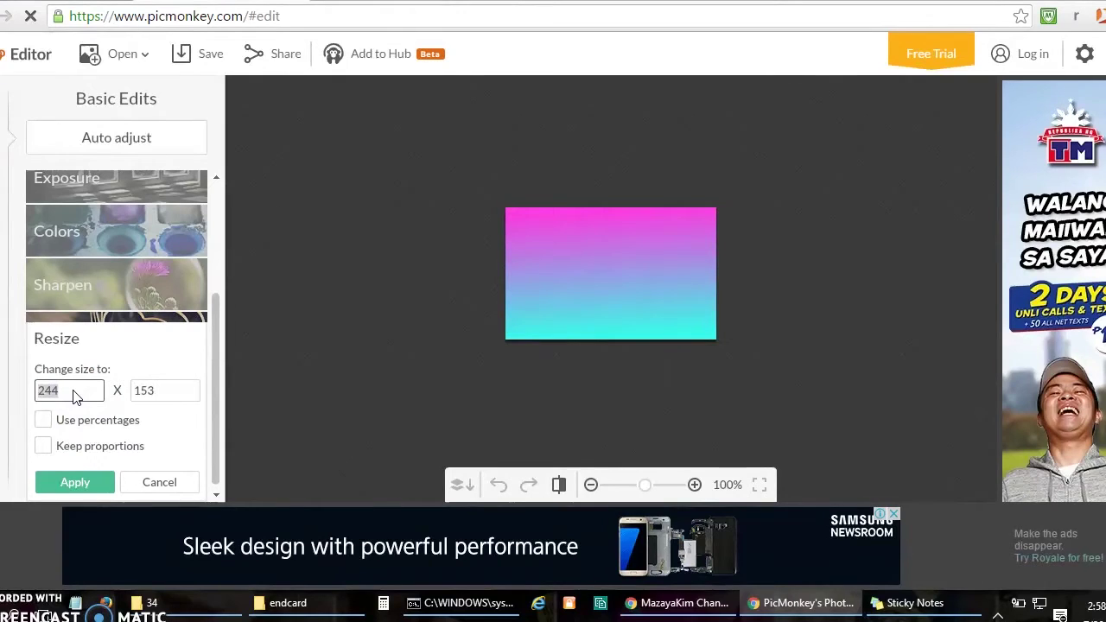
pyautogui.write('8')
pyautogui.moveTo(37, 389); pyautogui.dragTo(53, 390)
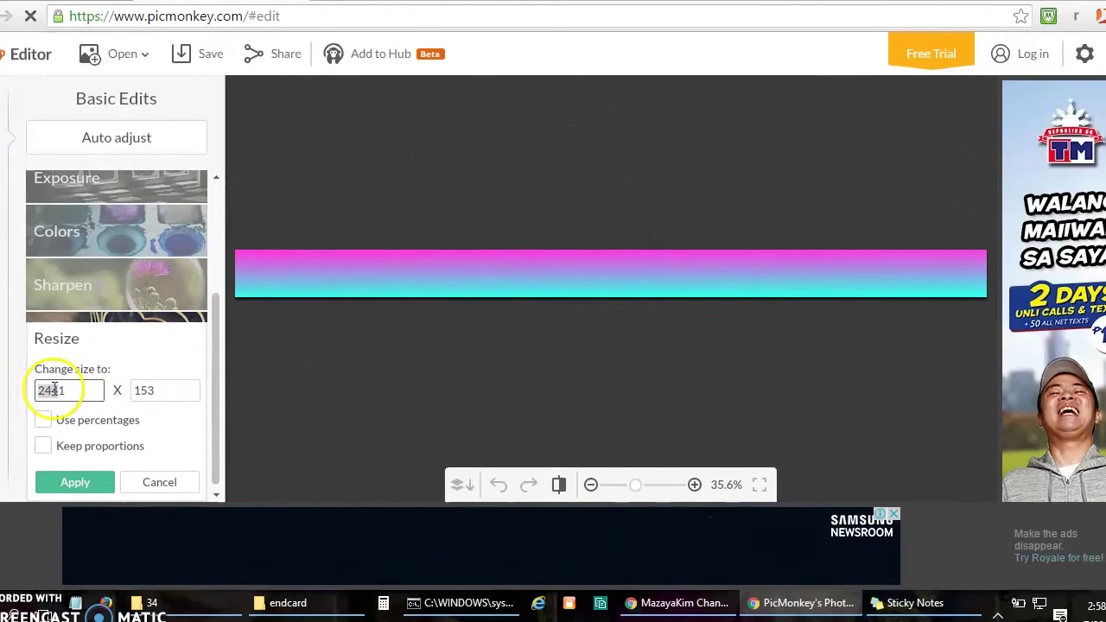
pyautogui.click(25, 388)
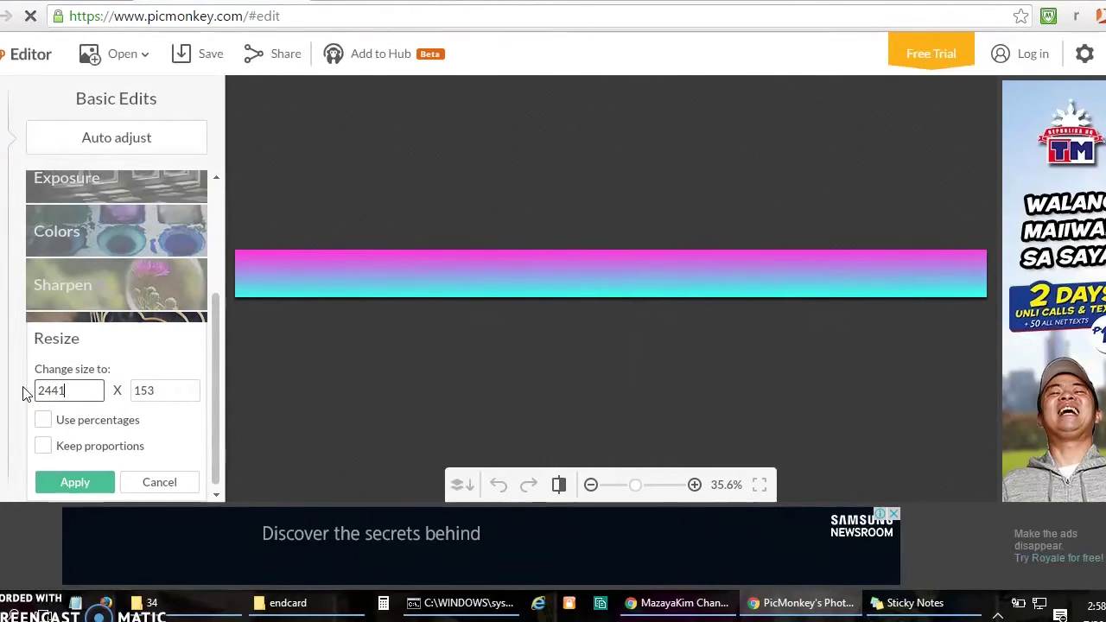
pyautogui.doubleClick(73, 390)
pyautogui.write('1920')
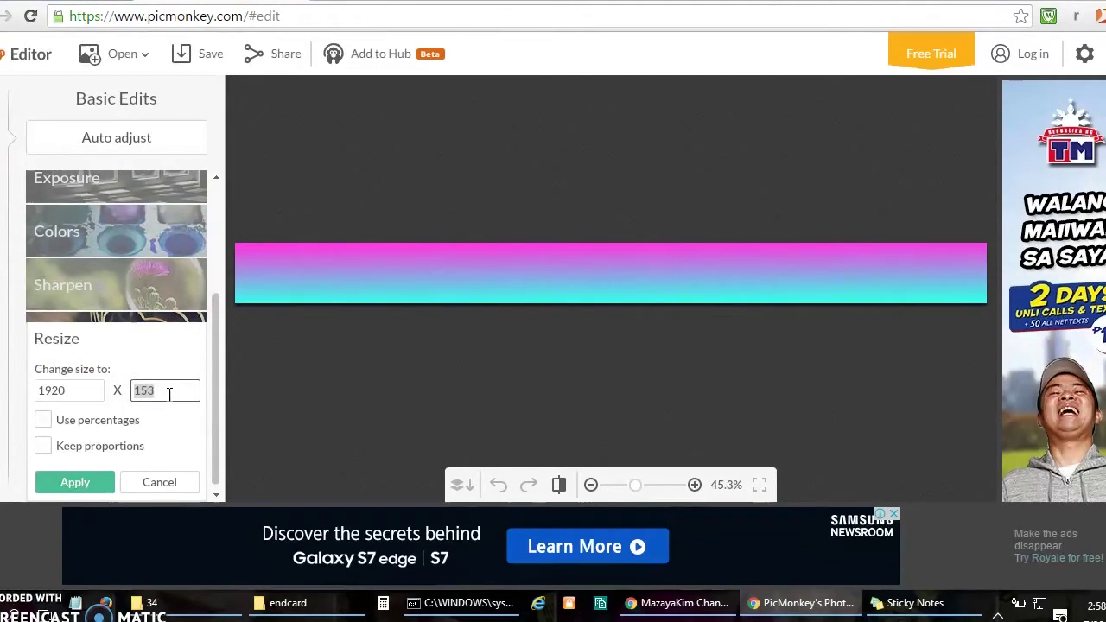
pyautogui.write('1080')
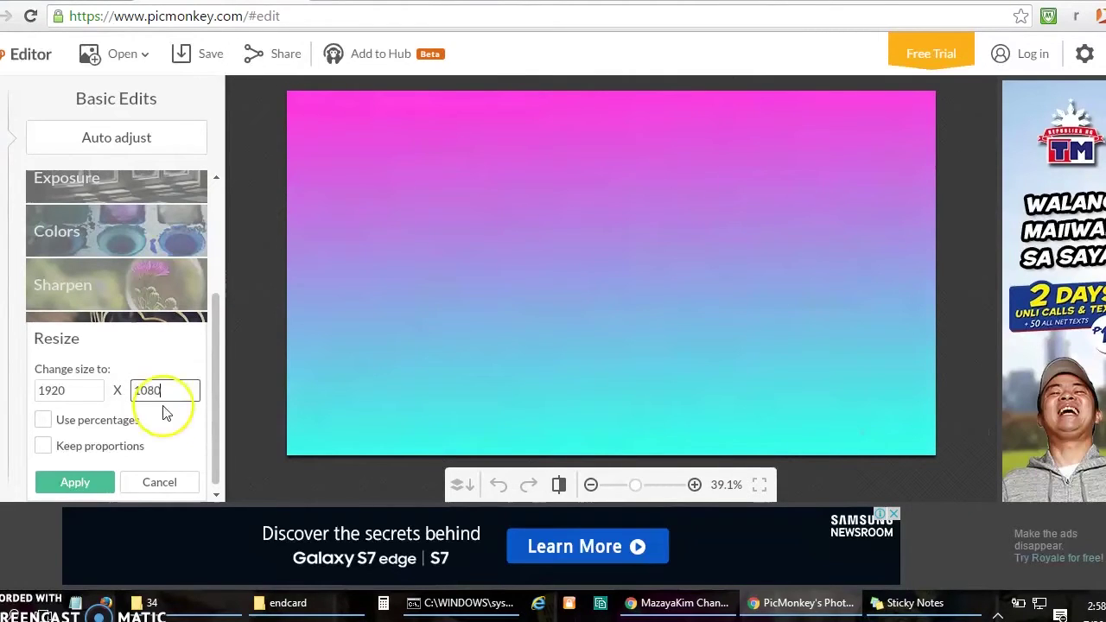
pyautogui.click(98, 490)
pyautogui.click(90, 483)
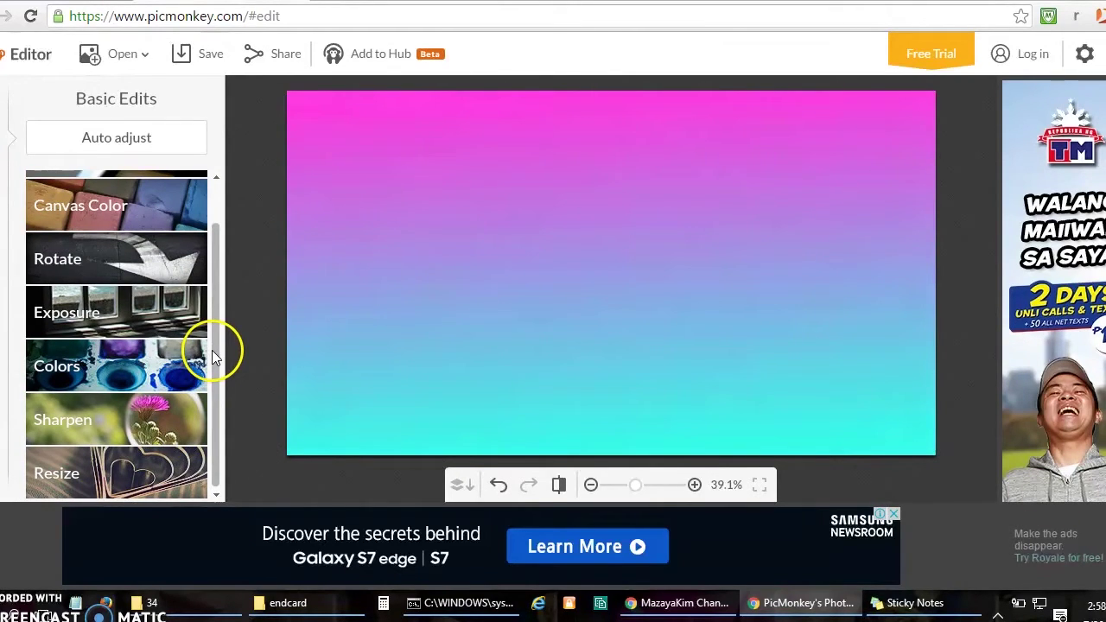
pyautogui.moveTo(213, 352); pyautogui.dragTo(219, 299)
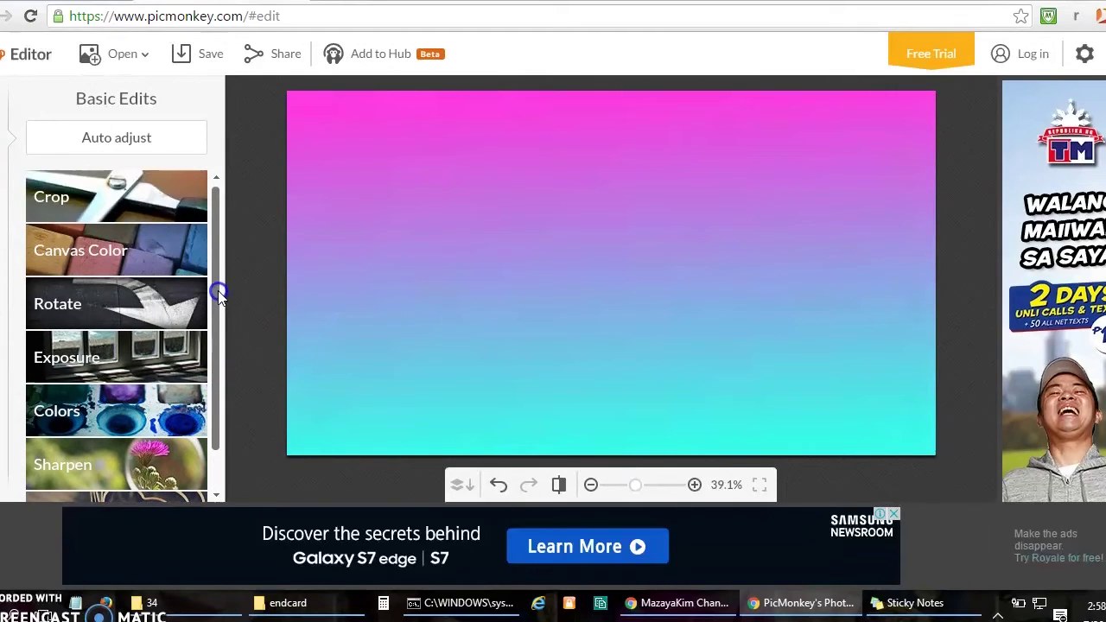
# Step: Choose League Gothic in the Text tools and add a new text box to the card
pyautogui.click(116, 252)
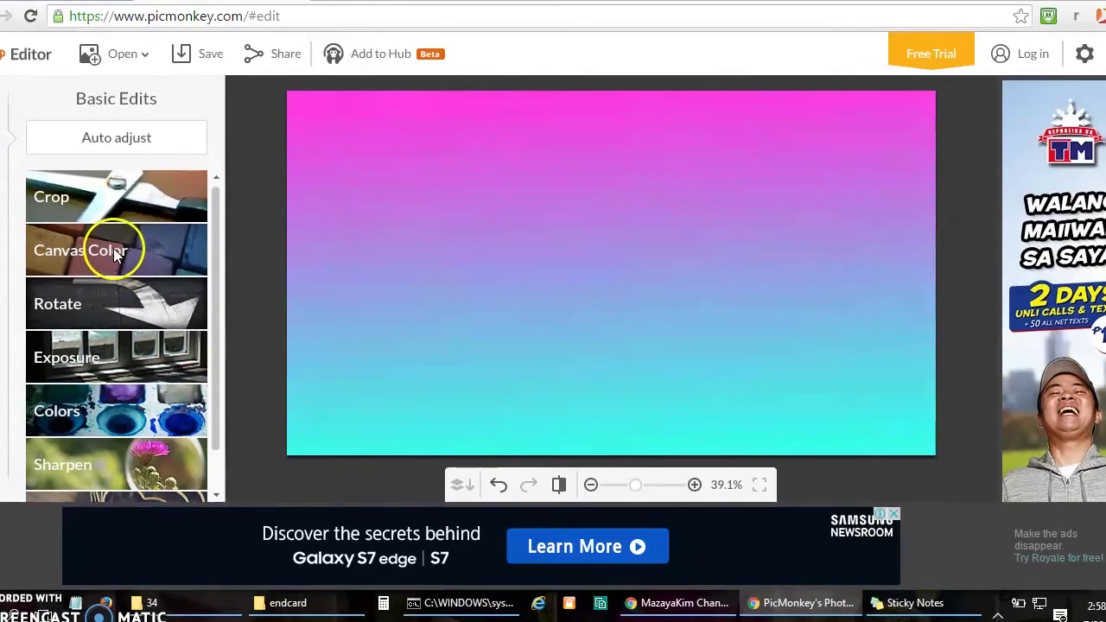
pyautogui.click(4, 252)
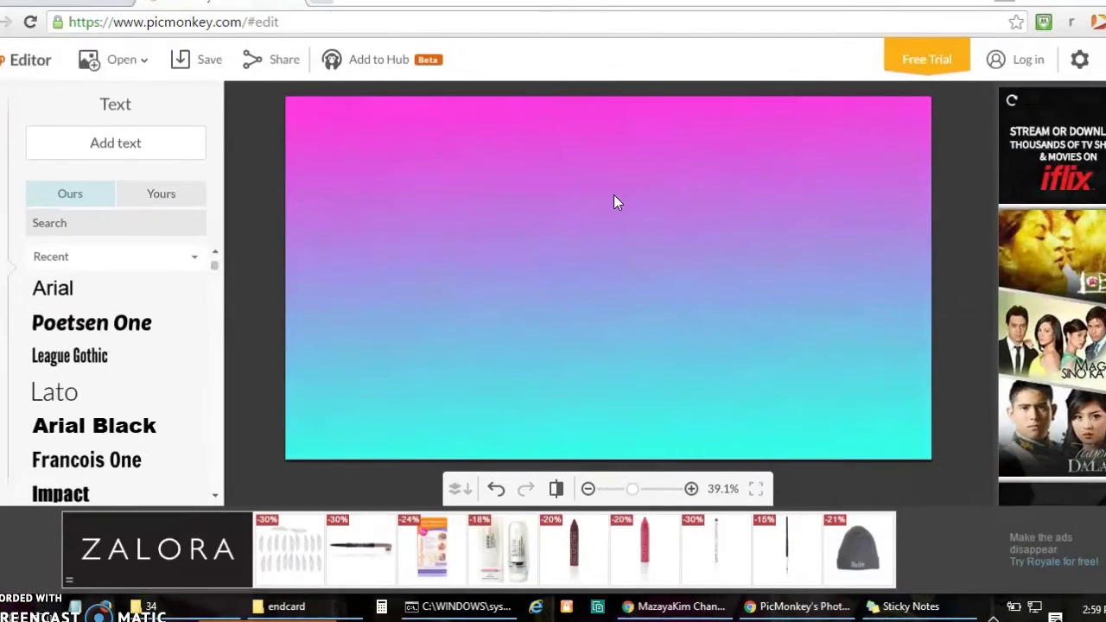
pyautogui.click(227, 272)
pyautogui.click(216, 271)
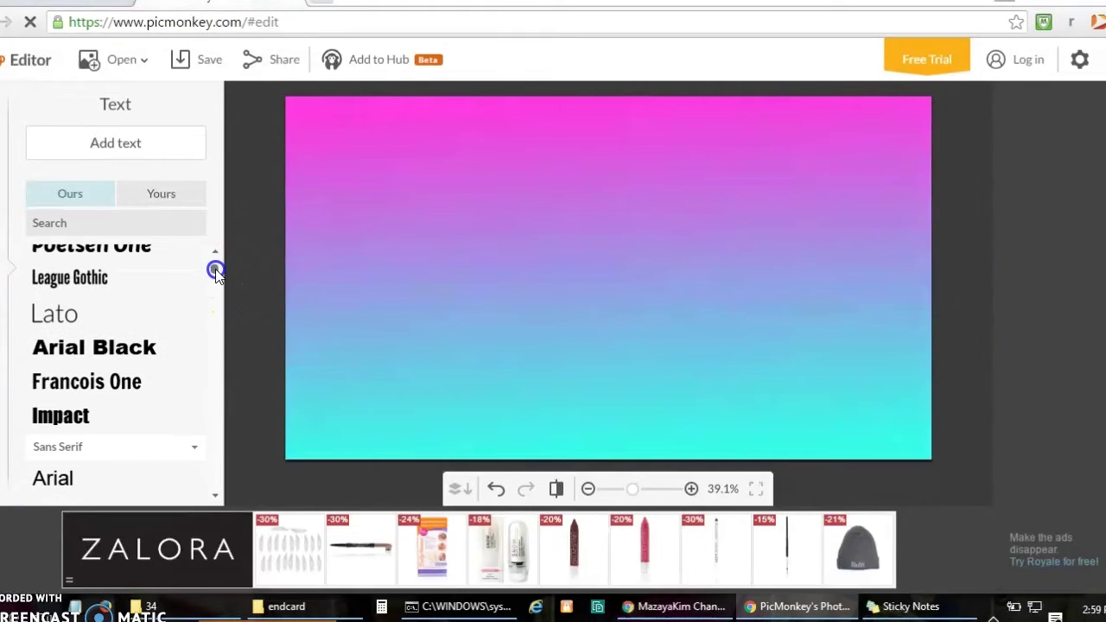
pyautogui.click(216, 270)
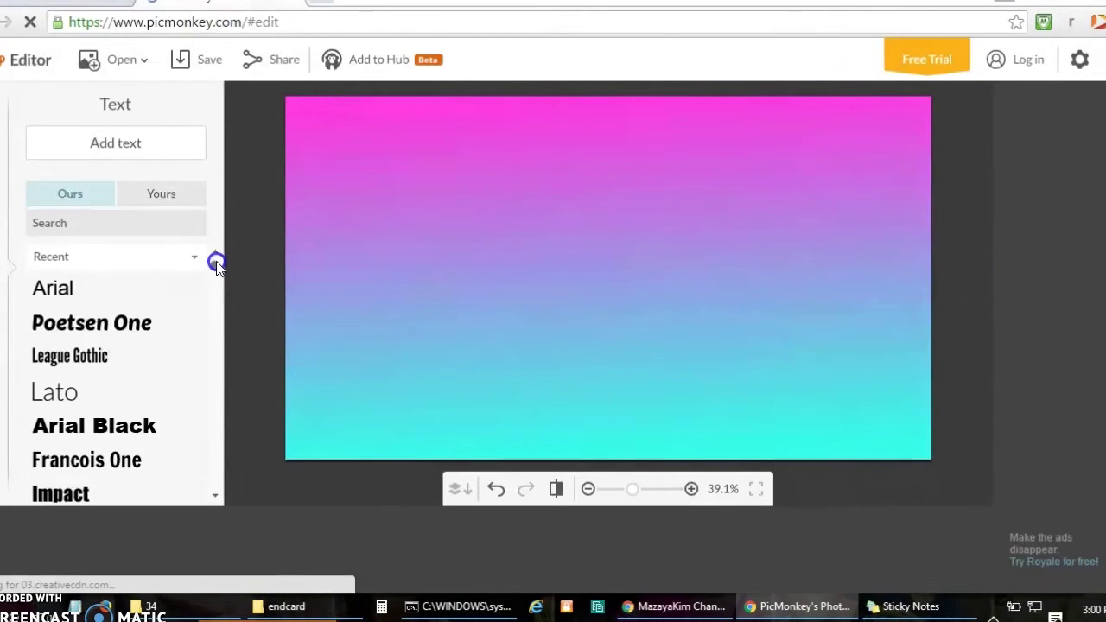
pyautogui.click(83, 361)
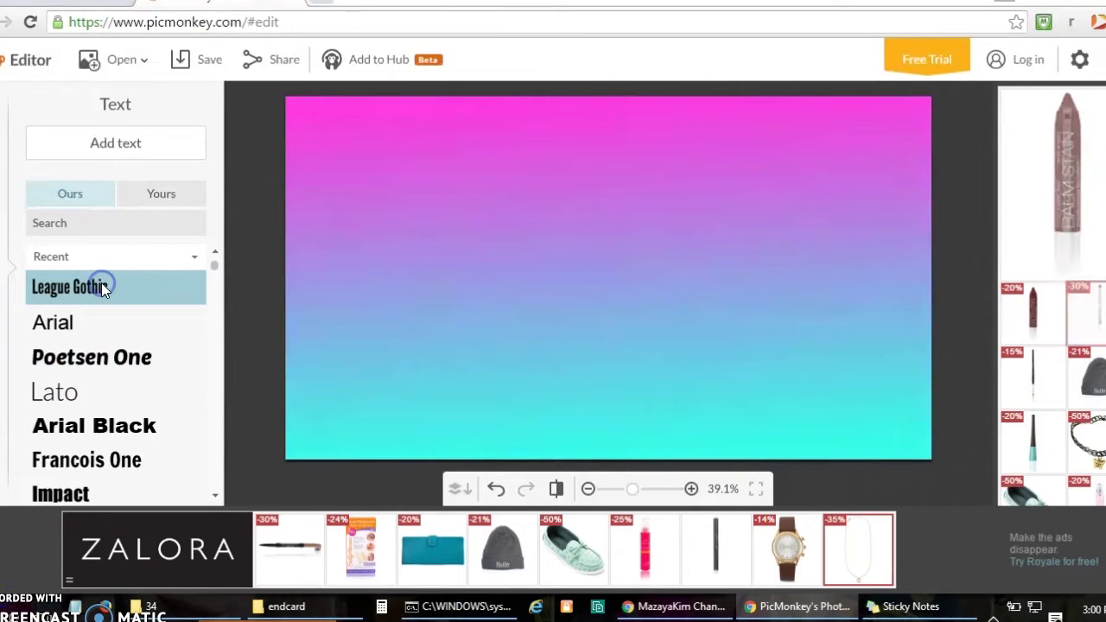
pyautogui.click(148, 144)
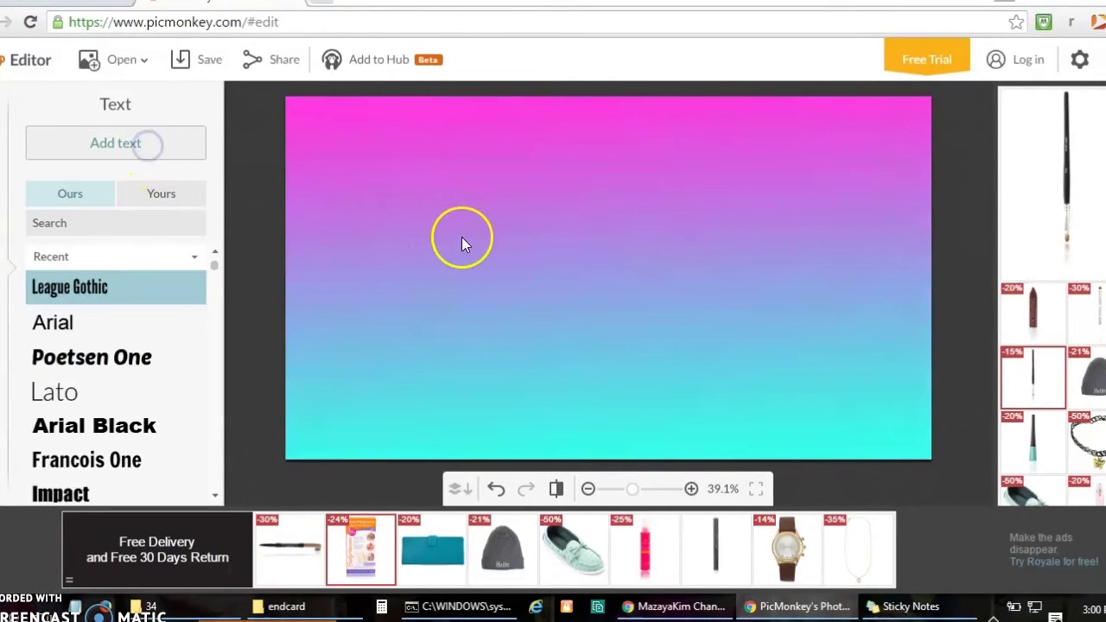
pyautogui.click(654, 279)
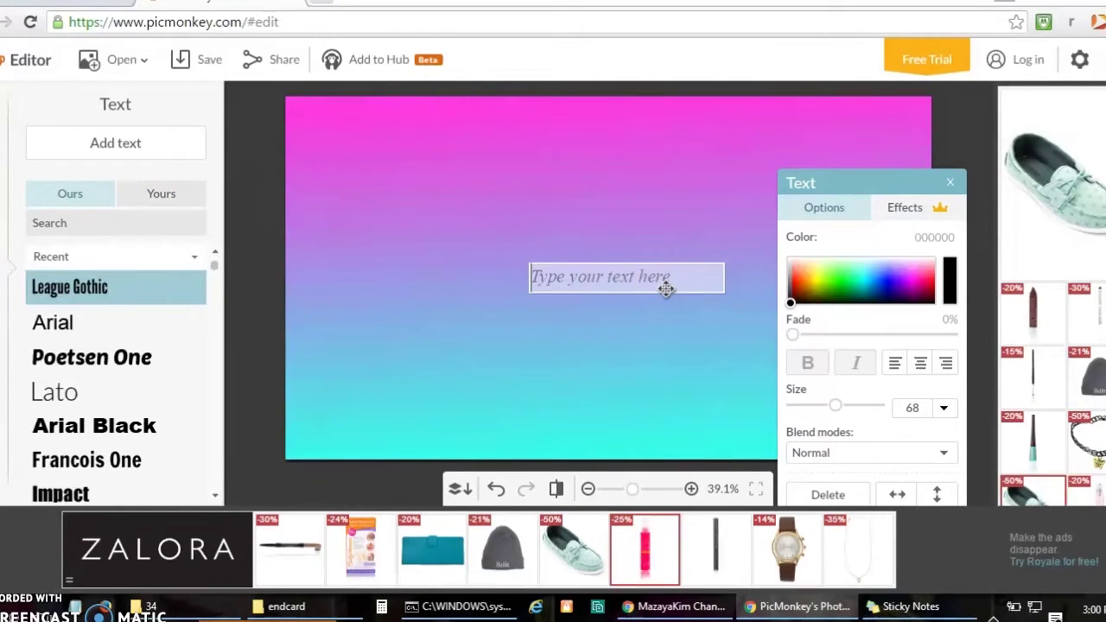
# Step: Type 'Thanks for Watching!!' and move the caption to the card's top-left corner
pyautogui.write('Thanks')
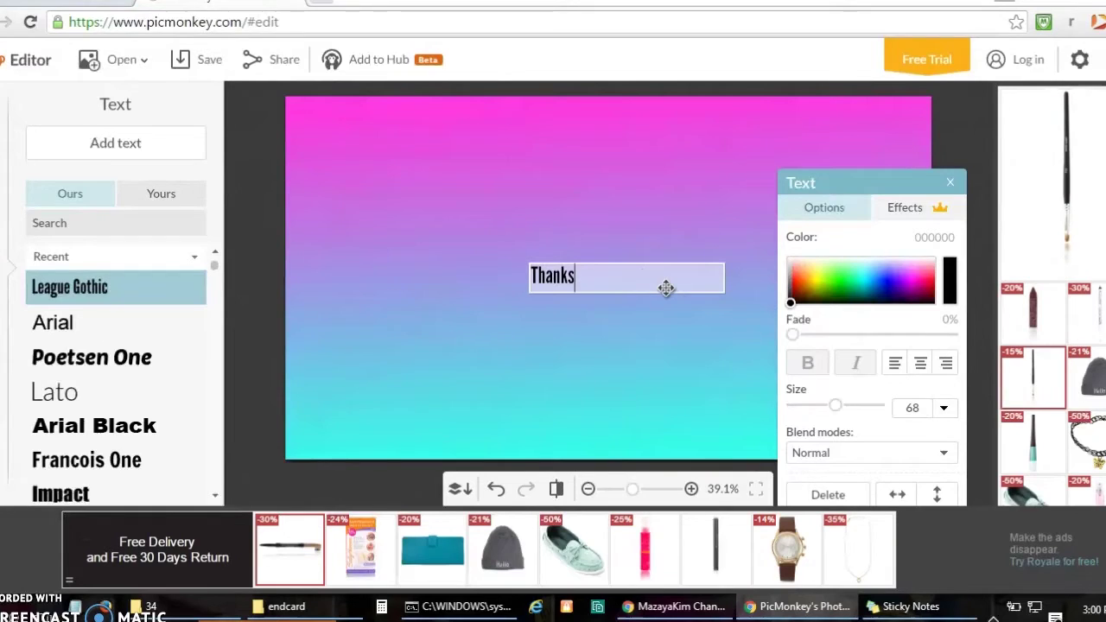
pyautogui.write(' for Wa')
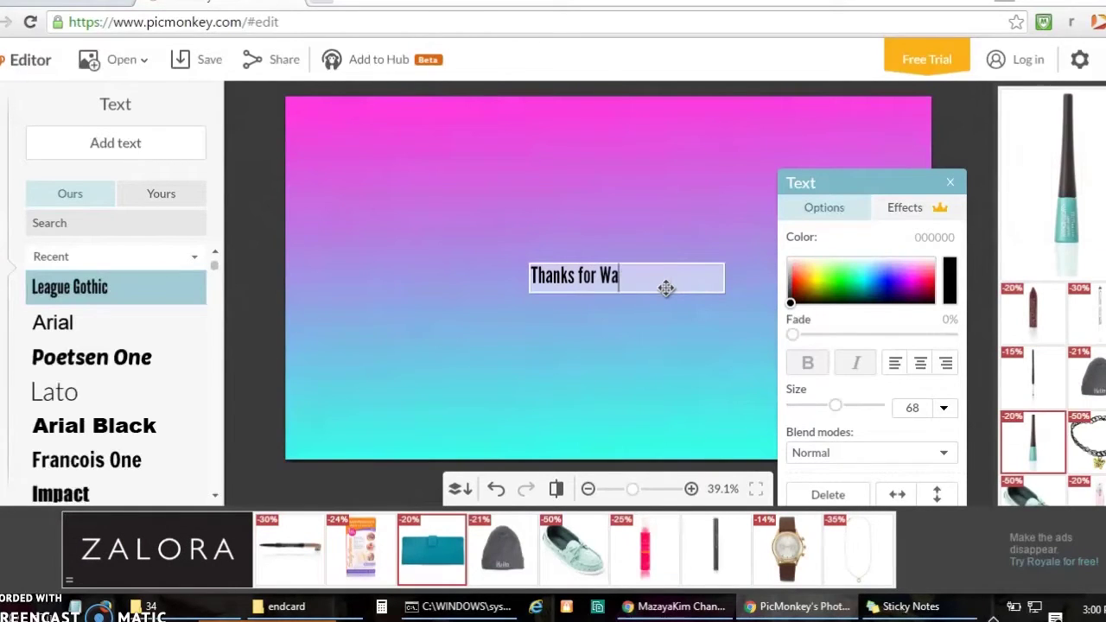
pyautogui.write('tching!!')
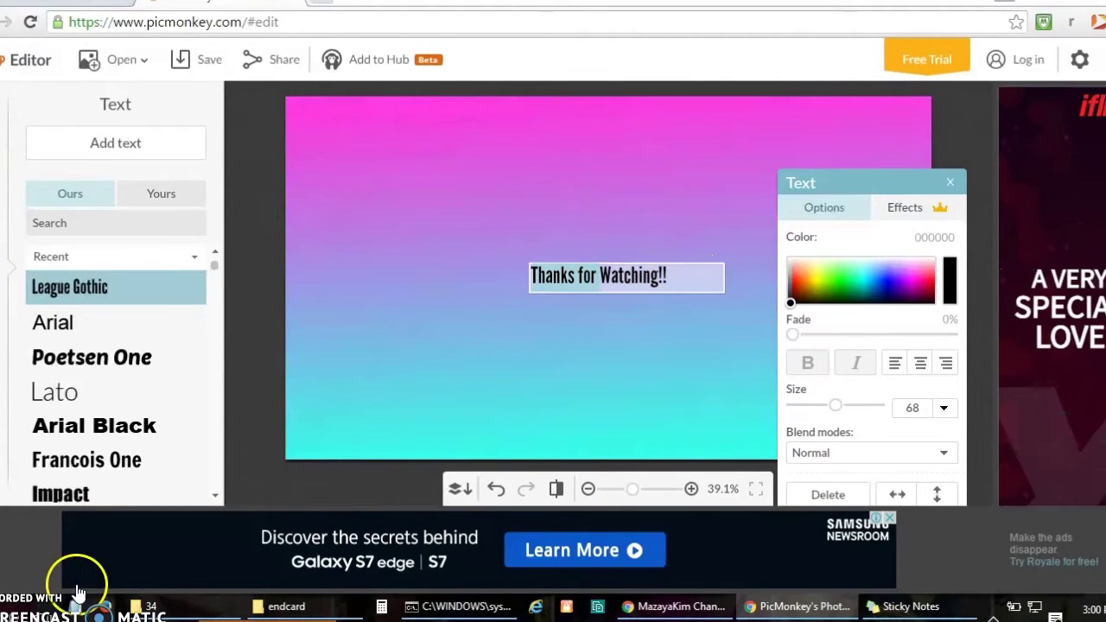
pyautogui.moveTo(683, 288); pyautogui.dragTo(474, 136)
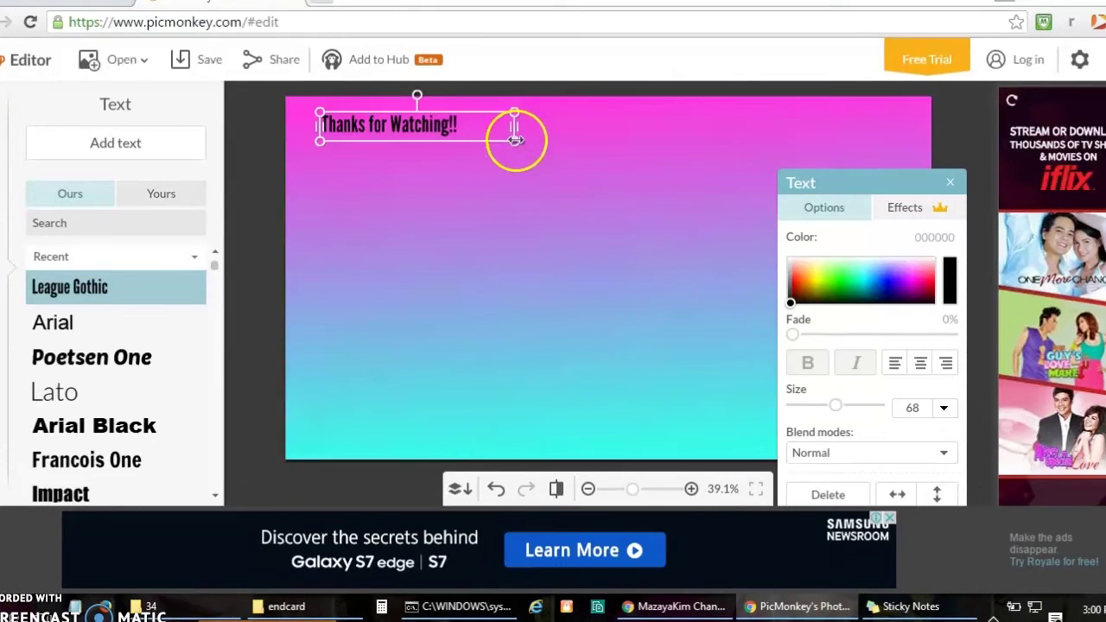
# Step: Enlarge the caption, try green and blue colours, then set the text size to 65
pyautogui.moveTo(515, 143); pyautogui.dragTo(586, 177)
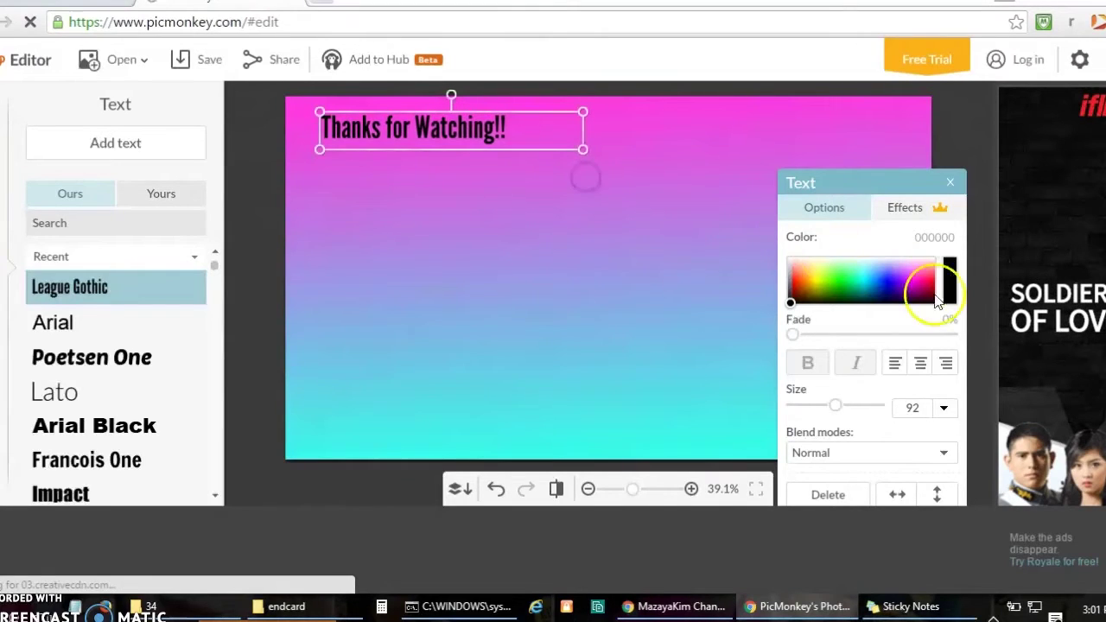
pyautogui.click(829, 285)
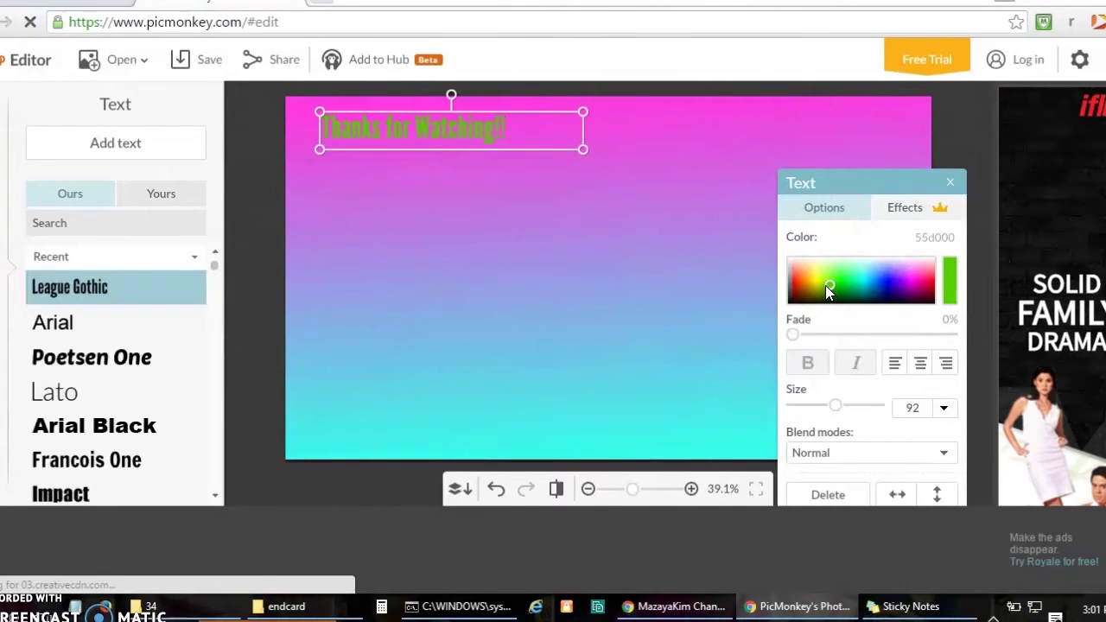
pyautogui.click(847, 285)
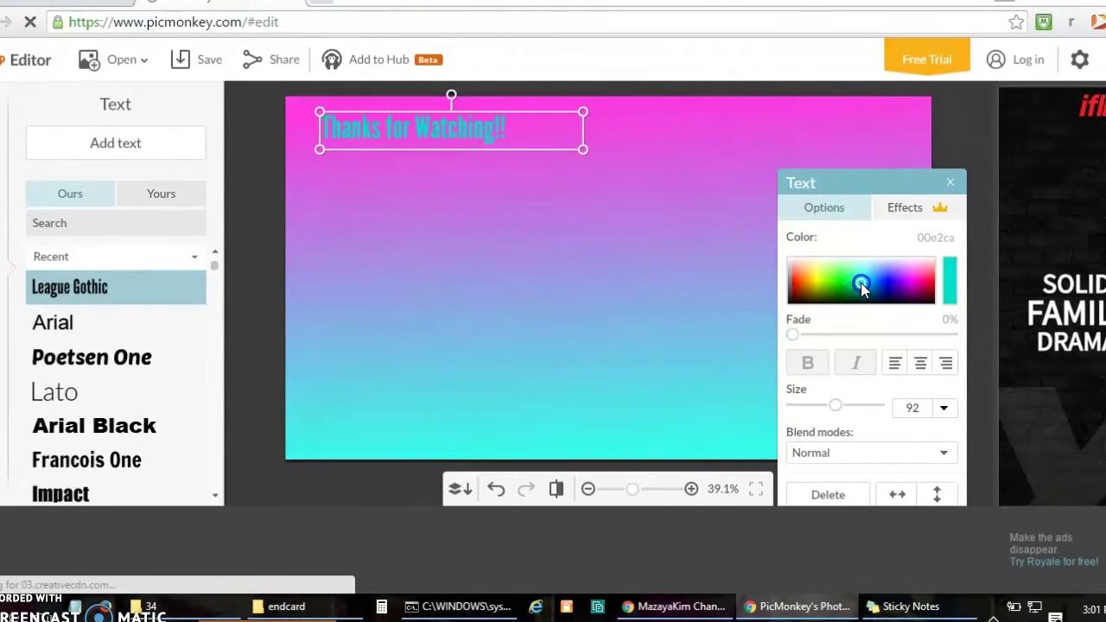
pyautogui.click(889, 282)
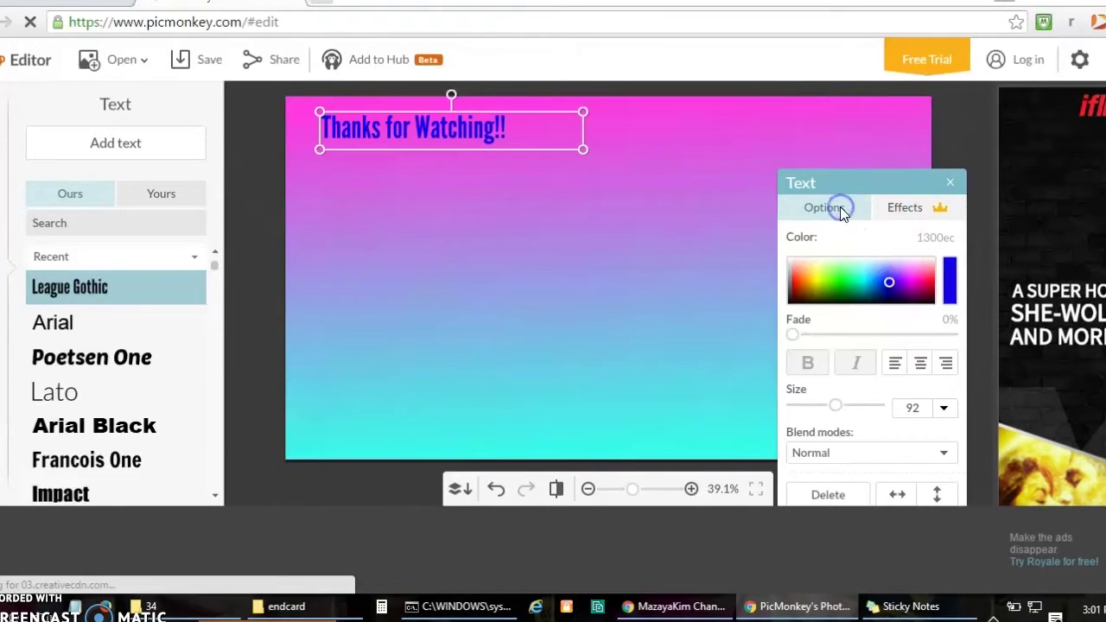
pyautogui.click(807, 363)
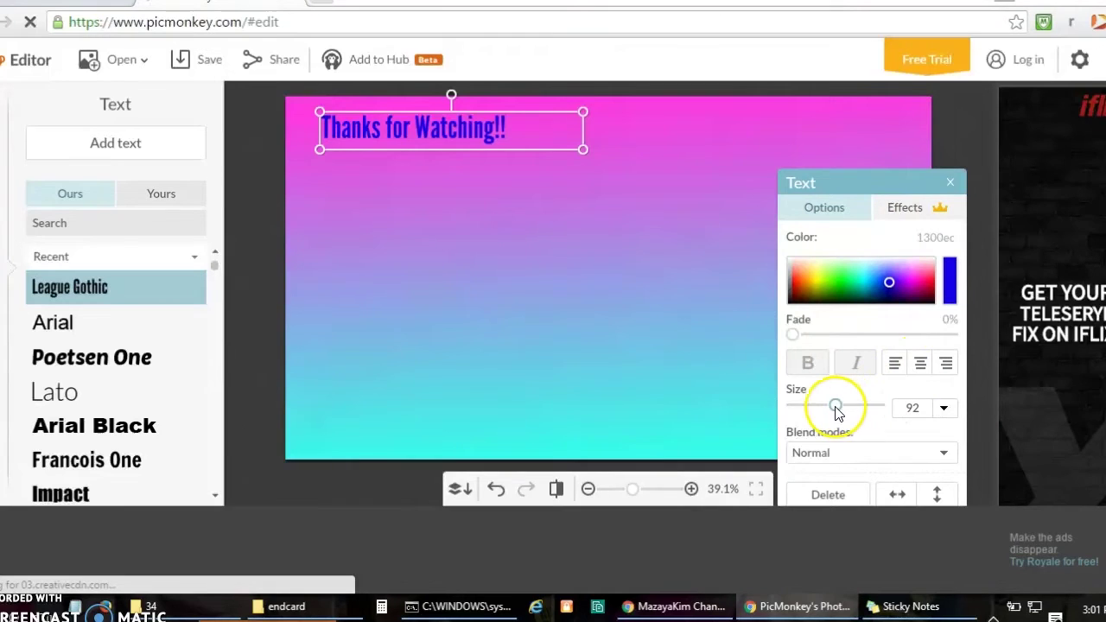
pyautogui.moveTo(835, 406)
pyautogui.mouseDown()
pyautogui.moveTo(852, 407)
pyautogui.moveTo(825, 406)
pyautogui.mouseUp()
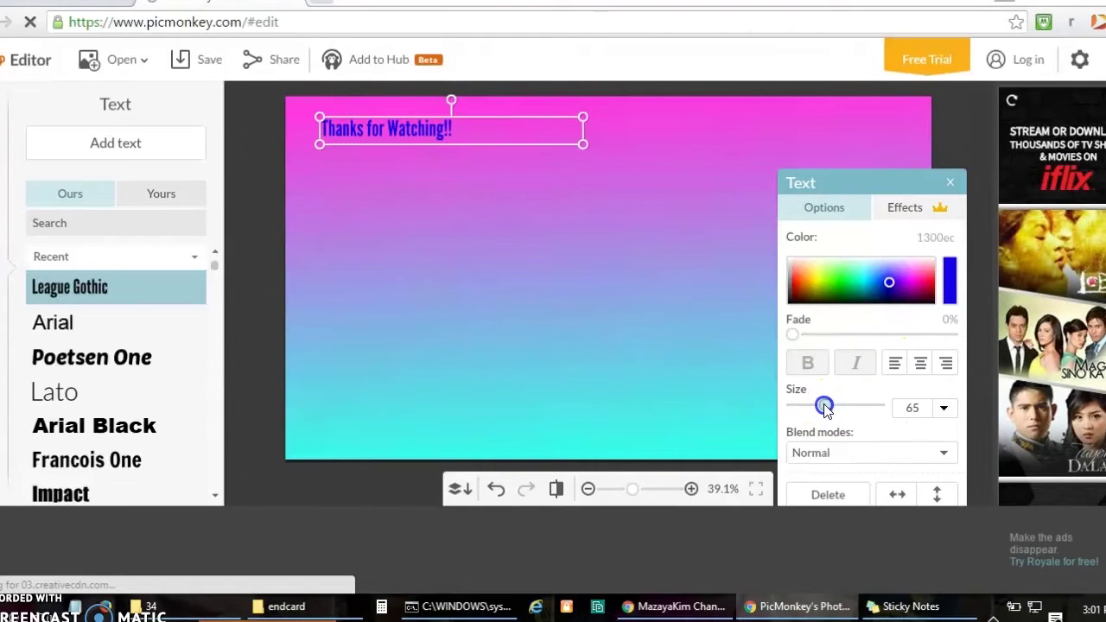
# Step: Try the Darken, Lighten and Screen blend modes on the title, then return to Normal
pyautogui.click(942, 452)
pyautogui.click(943, 454)
pyautogui.click(942, 454)
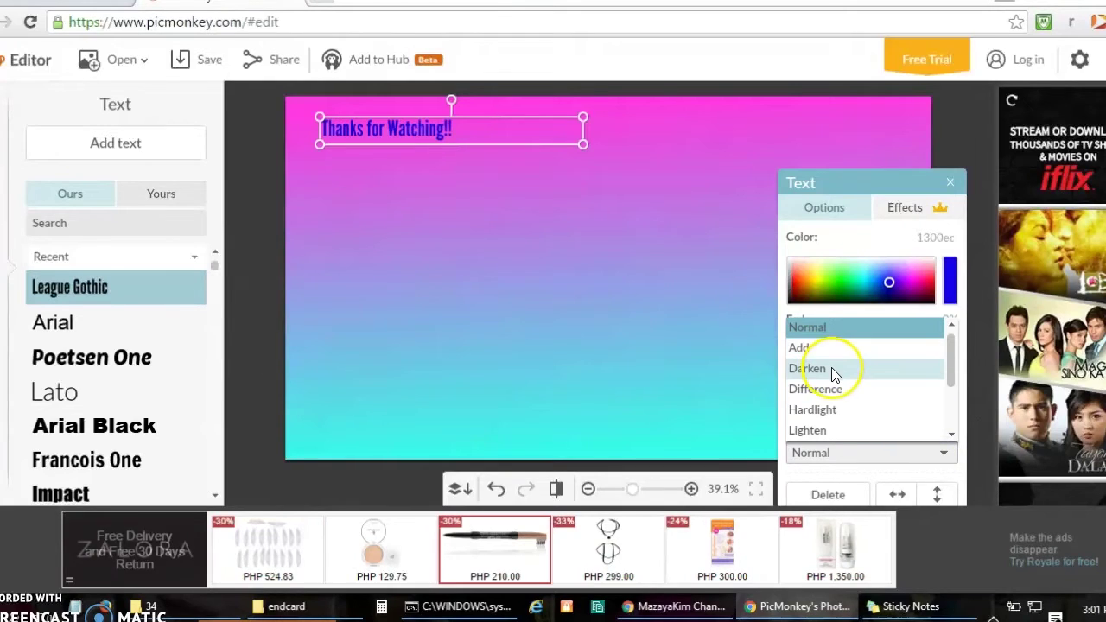
pyautogui.click(832, 369)
pyautogui.click(942, 449)
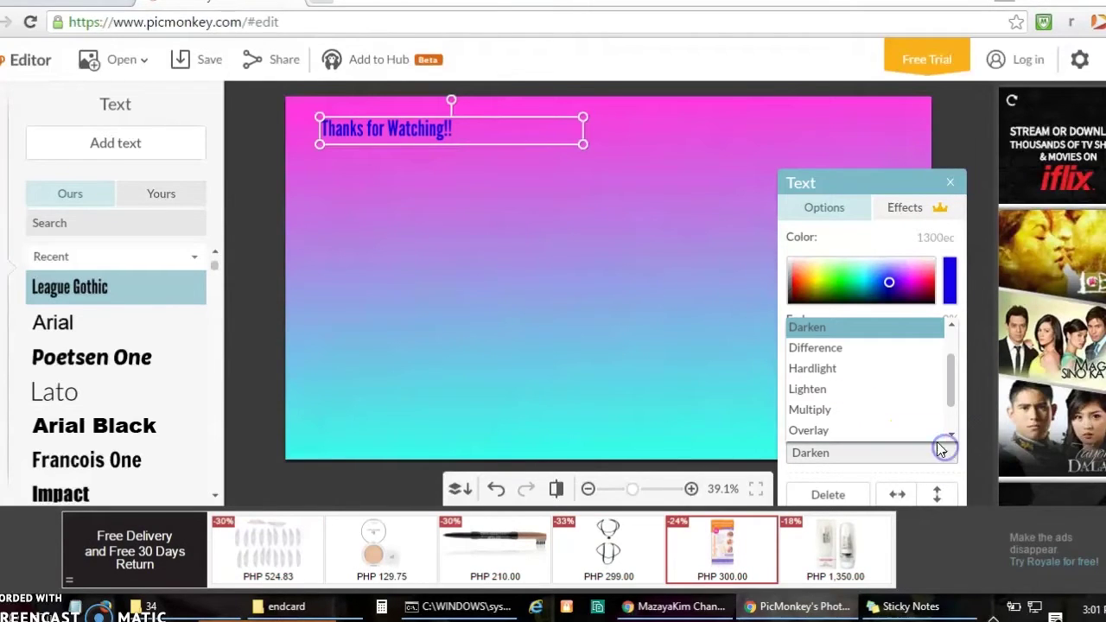
pyautogui.click(829, 388)
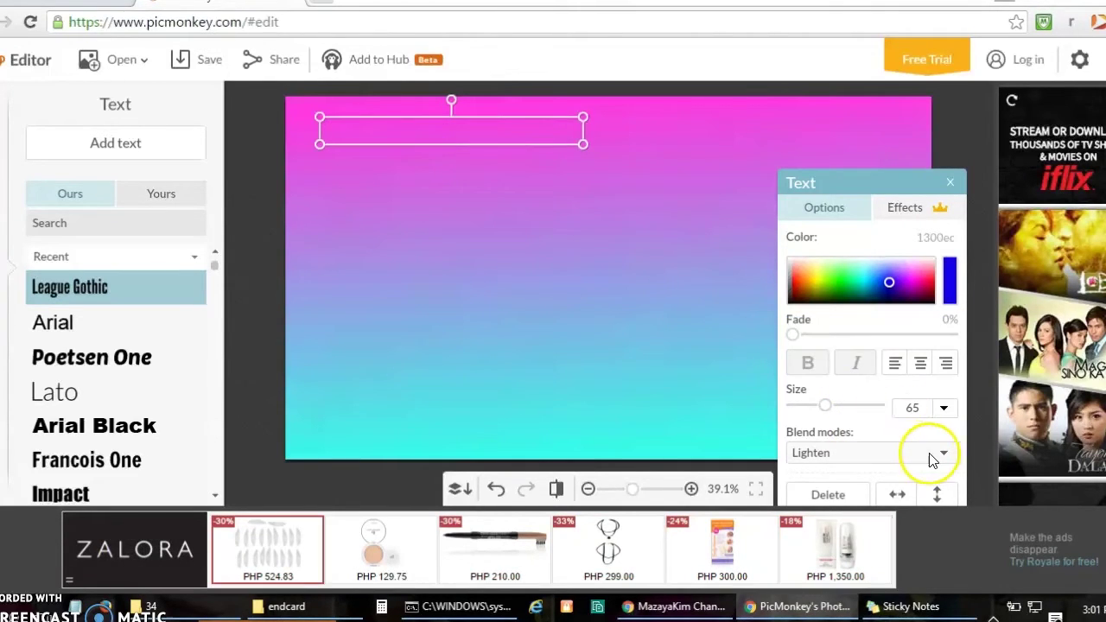
pyautogui.click(932, 460)
pyautogui.click(835, 410)
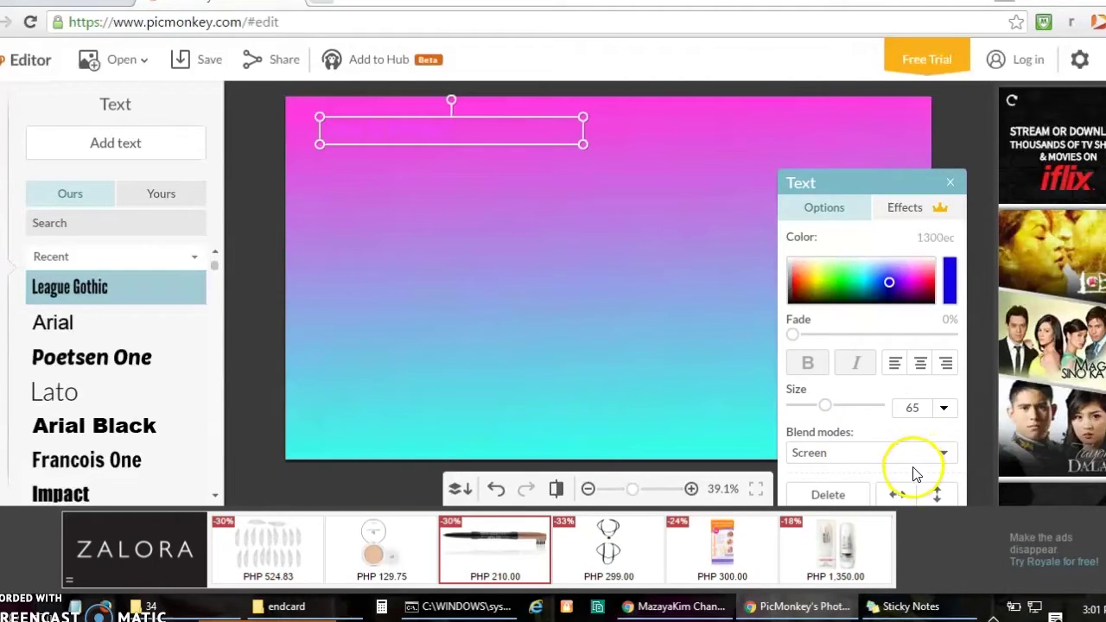
pyautogui.click(941, 456)
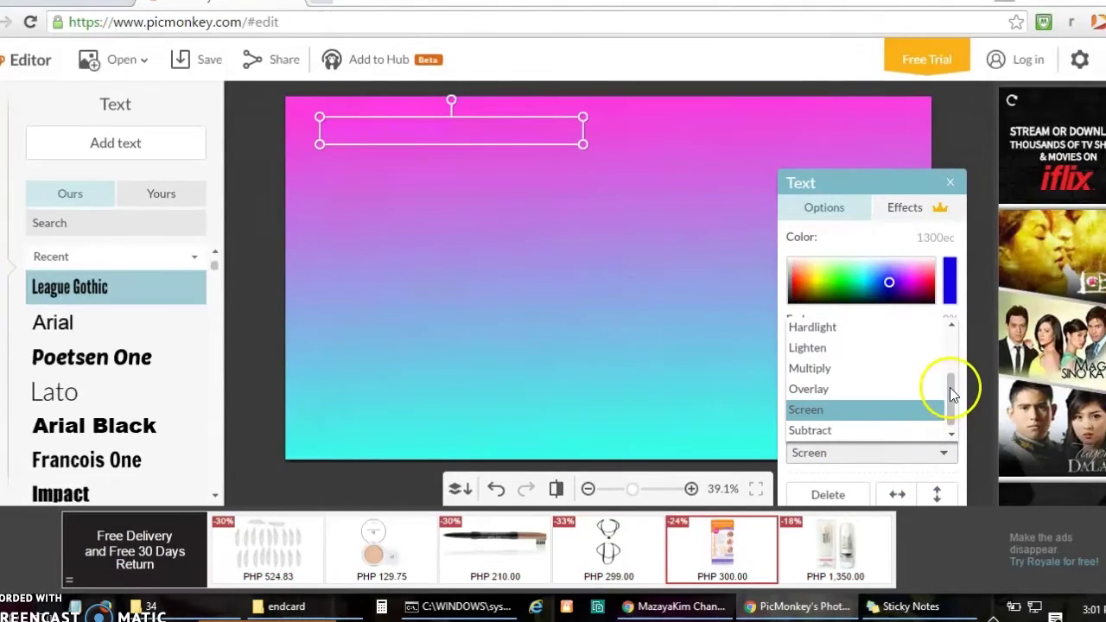
pyautogui.moveTo(945, 390); pyautogui.dragTo(948, 337)
pyautogui.click(850, 325)
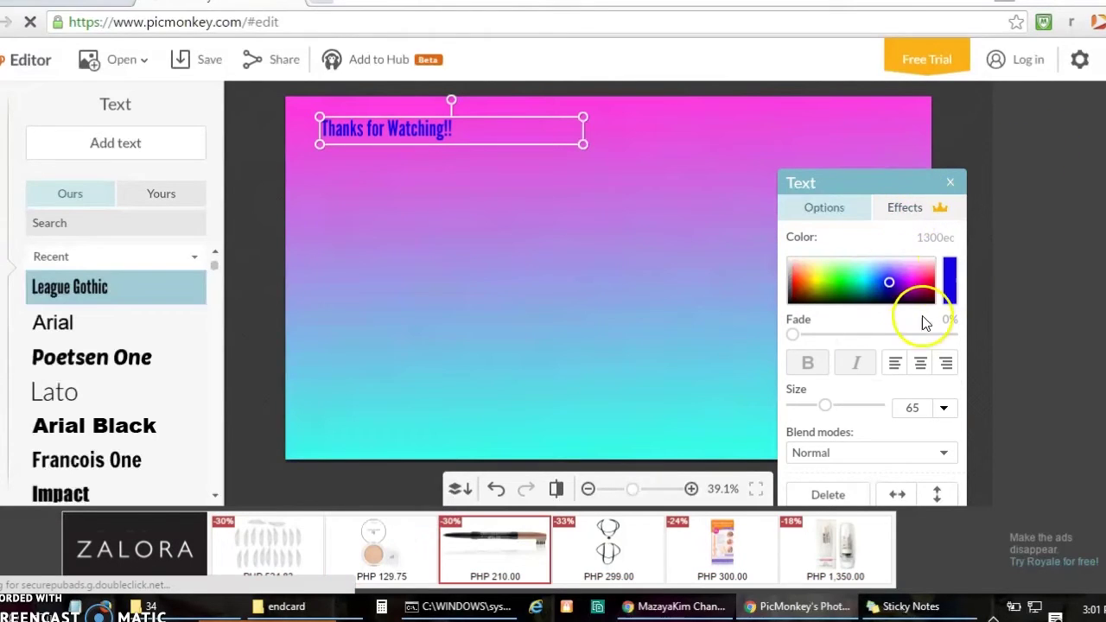
# Step: Make the title yellow, enlarge it, and nudge it slightly up and left
pyautogui.moveTo(861, 282); pyautogui.dragTo(816, 283)
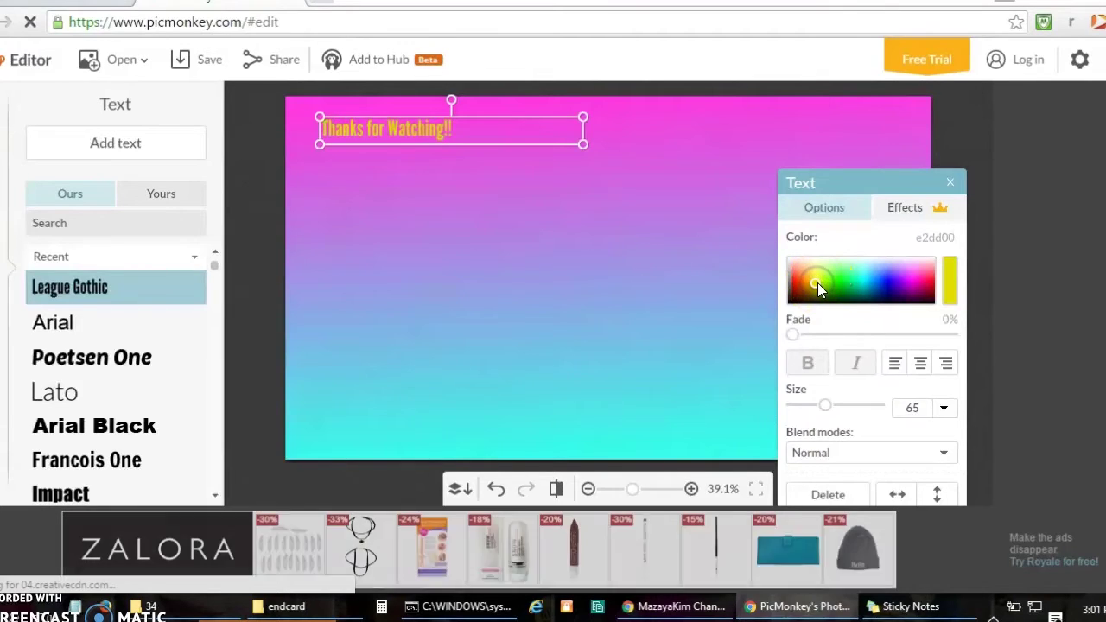
pyautogui.click(855, 362)
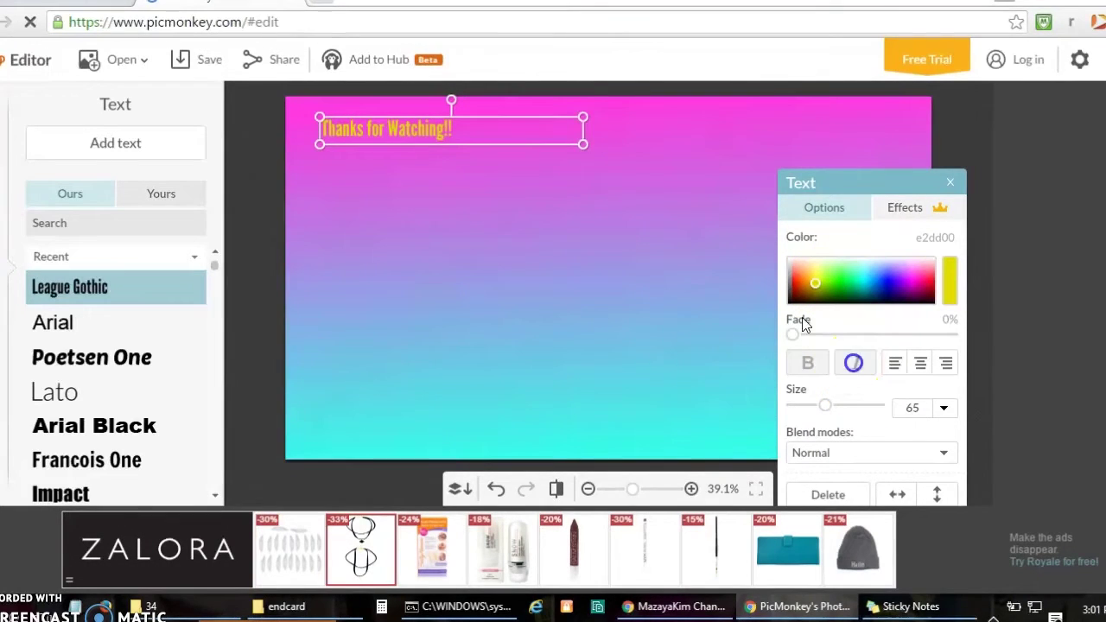
pyautogui.moveTo(582, 145); pyautogui.dragTo(730, 266)
pyautogui.moveTo(563, 123); pyautogui.dragTo(541, 108)
# Step: Finish editing the title and return to the PicMonkey editor after viewing the reference design
pyautogui.click(602, 284)
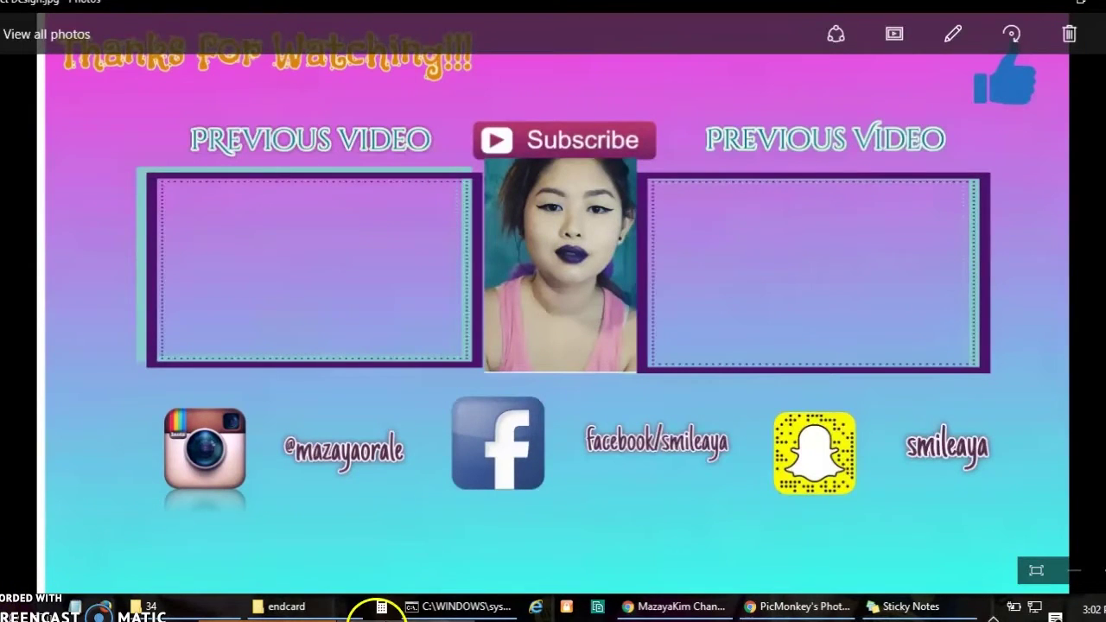
pyautogui.click(799, 605)
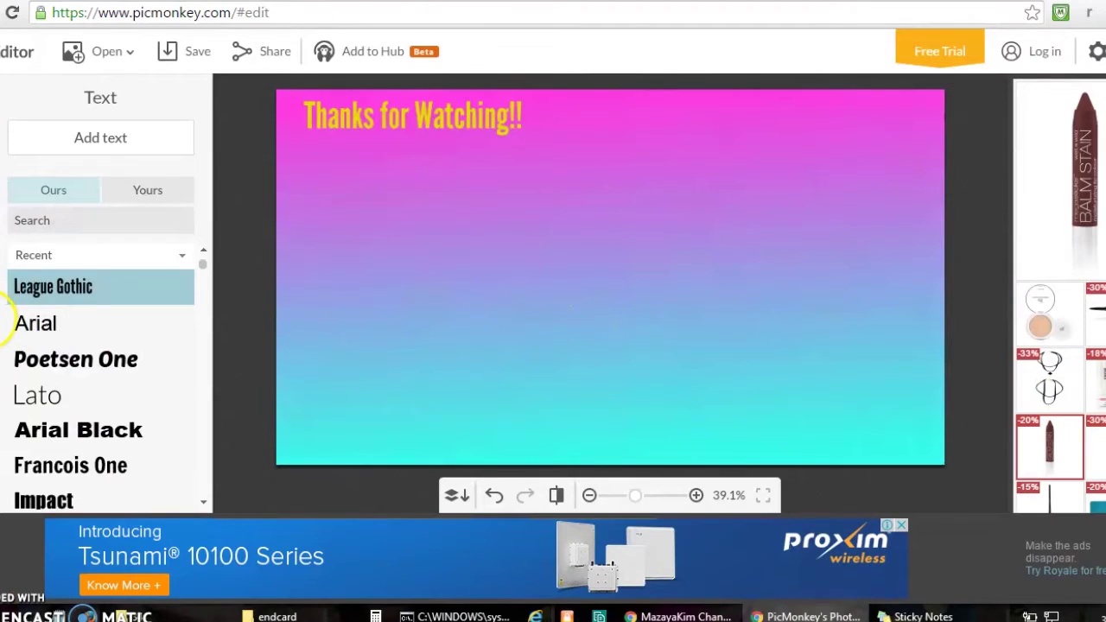
# Step: Add a Geometric rectangle overlay, move it left under the title, and enlarge it into a video box
pyautogui.click(1, 314)
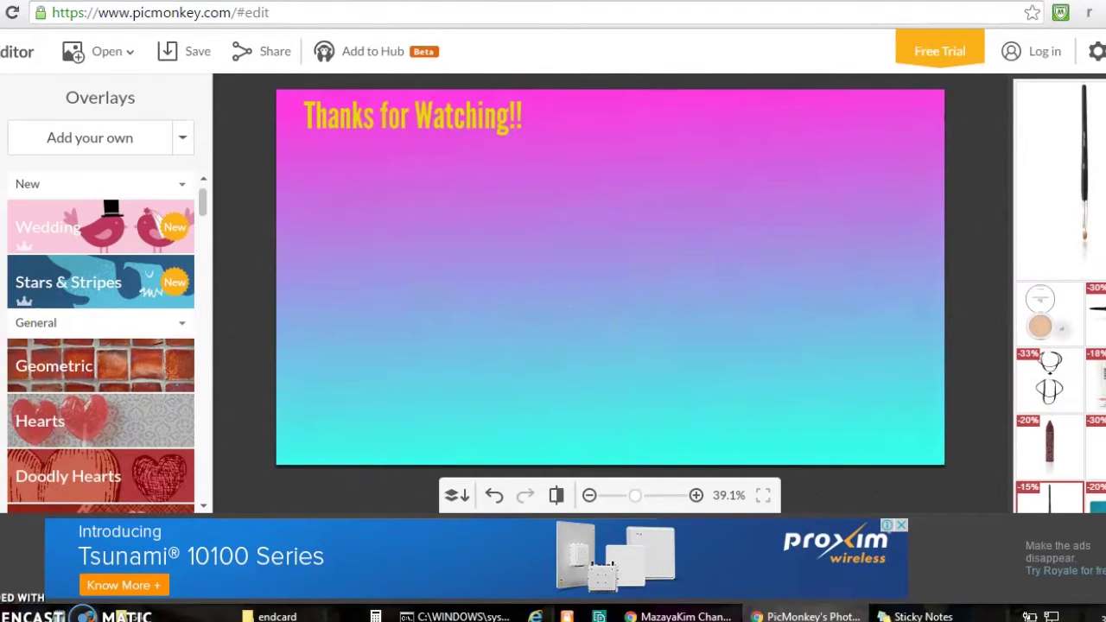
pyautogui.click(89, 379)
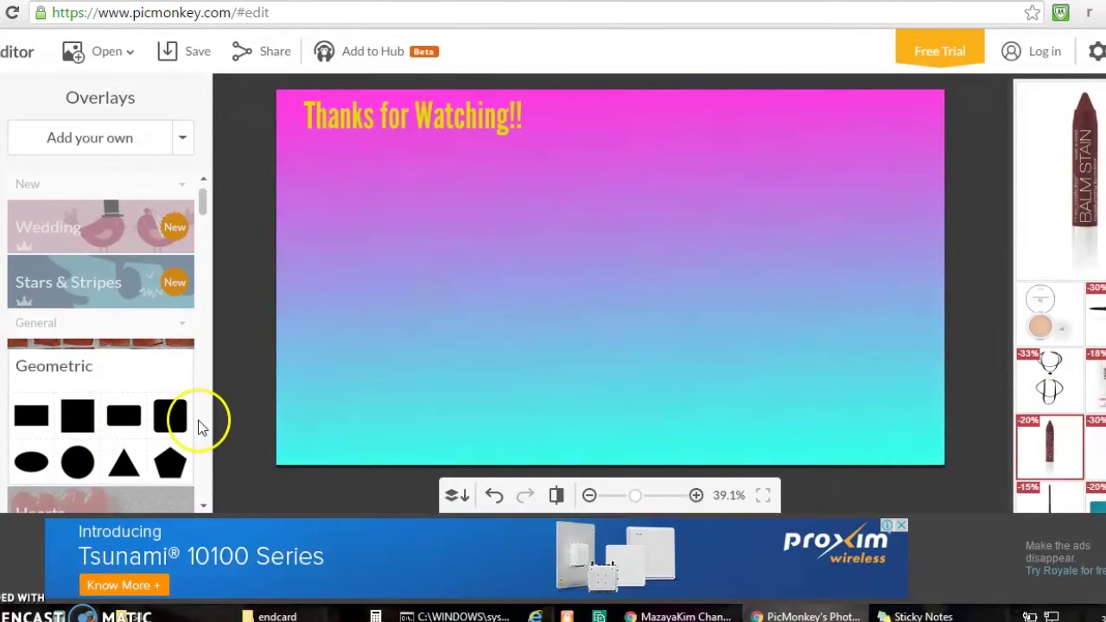
pyautogui.click(46, 419)
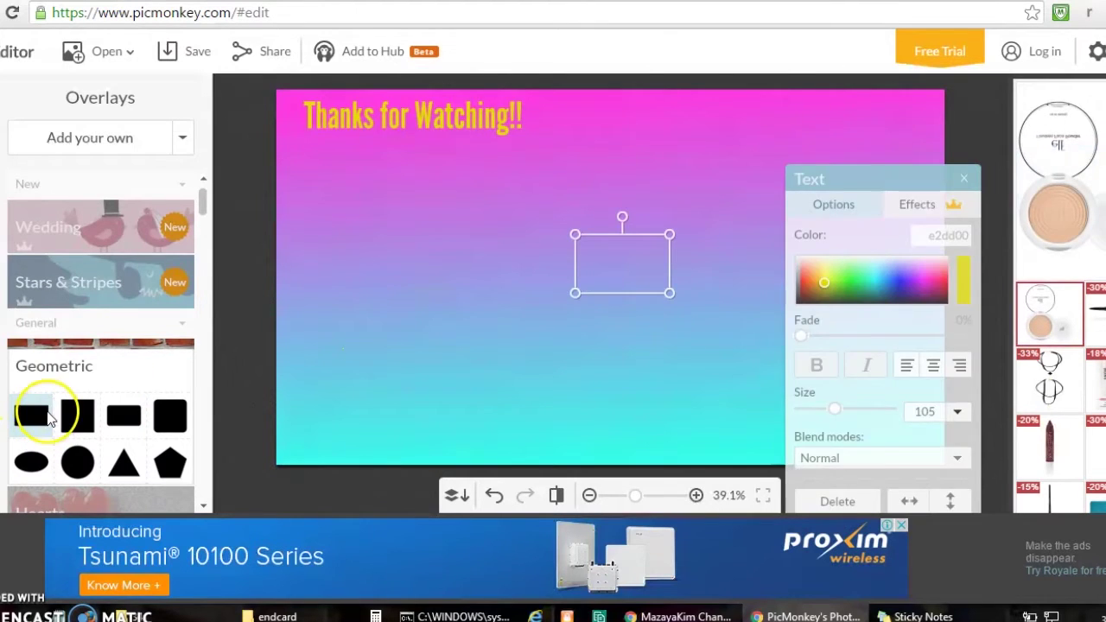
pyautogui.moveTo(605, 252); pyautogui.dragTo(361, 219)
pyautogui.moveTo(428, 259); pyautogui.dragTo(542, 346)
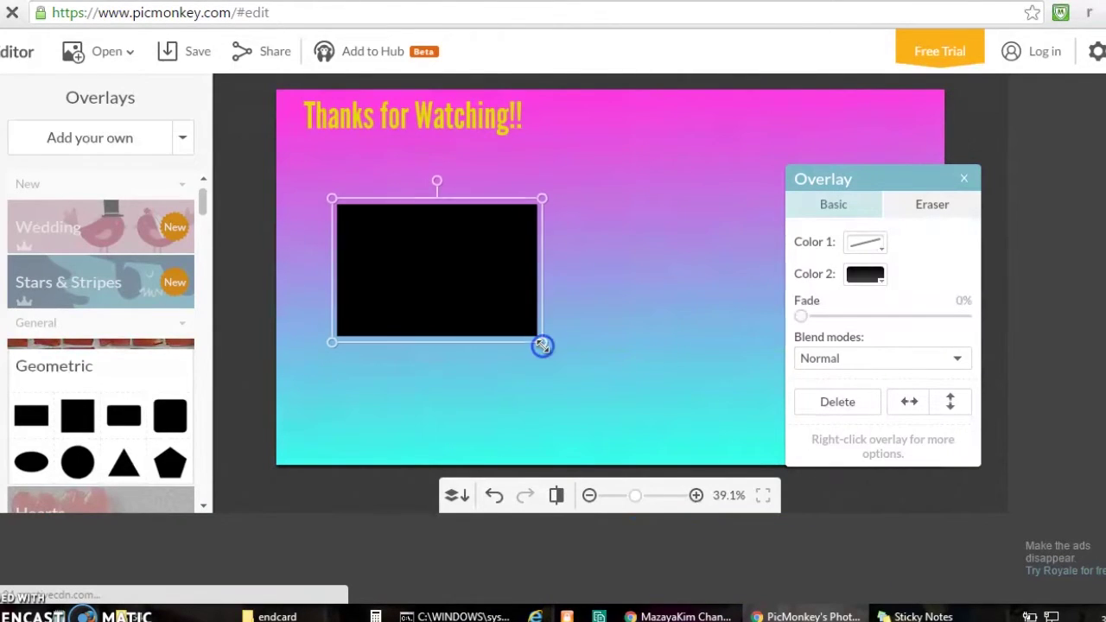
# Step: Fine-tune the left rectangle's size and position beneath the title
pyautogui.moveTo(885, 184); pyautogui.dragTo(882, 253)
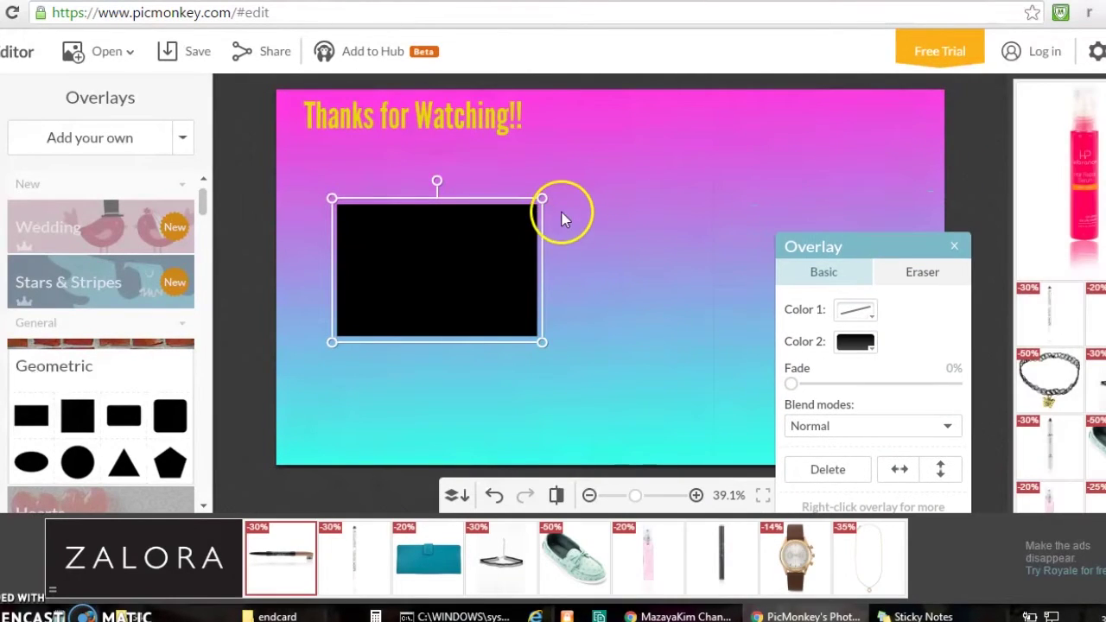
pyautogui.moveTo(542, 198); pyautogui.dragTo(545, 199)
pyautogui.moveTo(545, 195)
pyautogui.mouseDown()
pyautogui.moveTo(535, 208)
pyautogui.moveTo(543, 197)
pyautogui.mouseUp()
pyautogui.click(406, 239)
pyautogui.moveTo(406, 239); pyautogui.dragTo(400, 227)
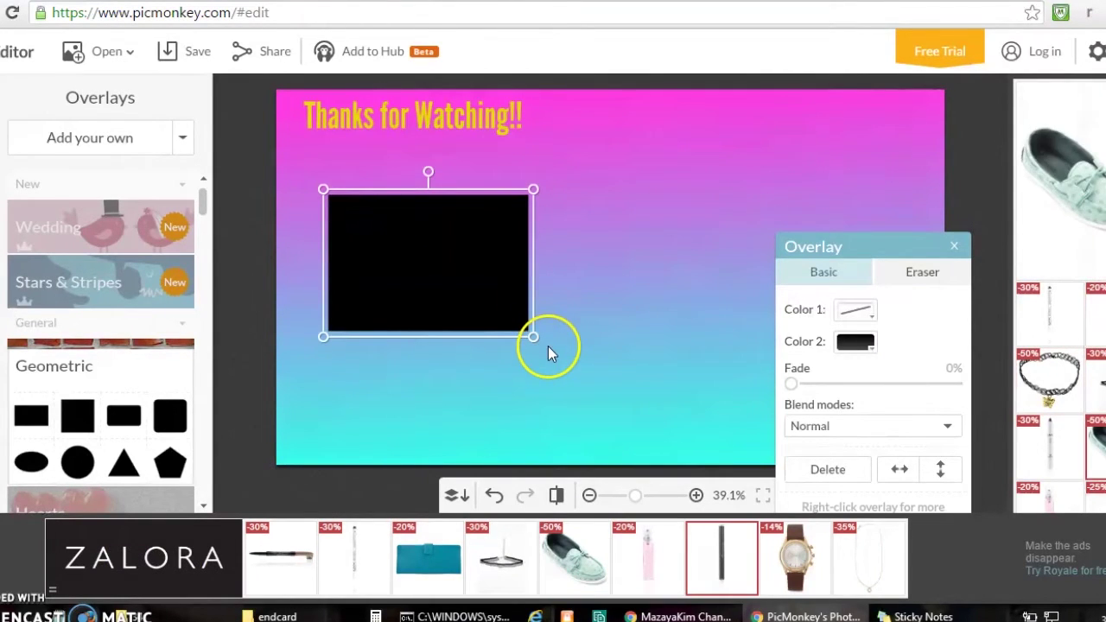
pyautogui.moveTo(537, 336); pyautogui.dragTo(545, 346)
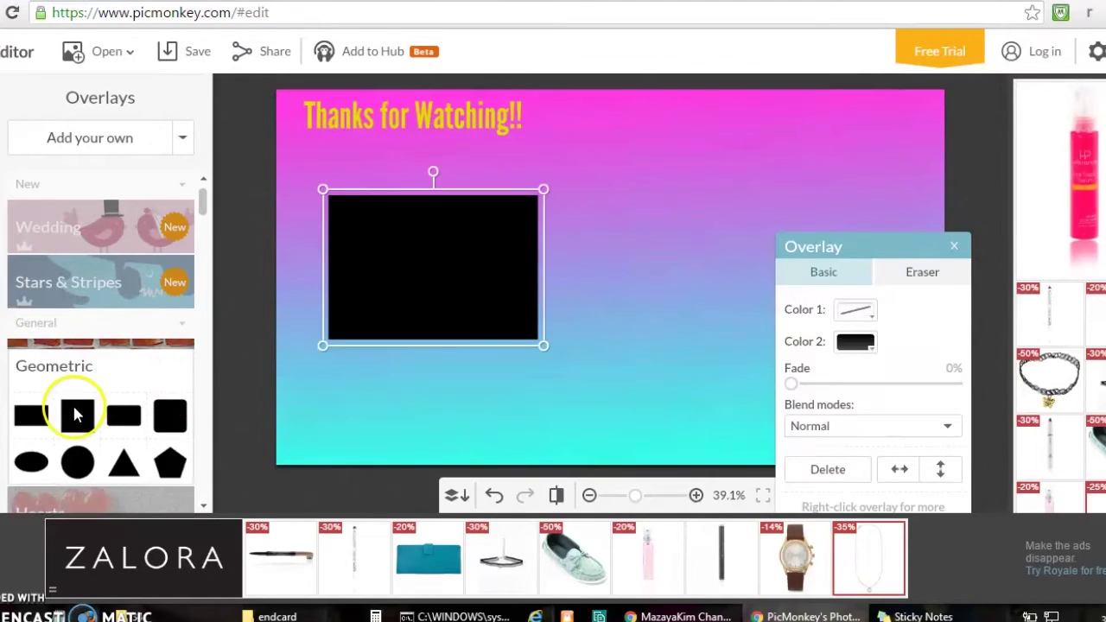
# Step: Add a second rectangle on the right, aligned and sized to match the left one
pyautogui.click(31, 415)
pyautogui.moveTo(859, 251); pyautogui.dragTo(189, 217)
pyautogui.moveTo(647, 250); pyautogui.dragTo(883, 332)
pyautogui.moveTo(769, 273)
pyautogui.mouseDown()
pyautogui.moveTo(752, 271)
pyautogui.moveTo(770, 279)
pyautogui.mouseUp()
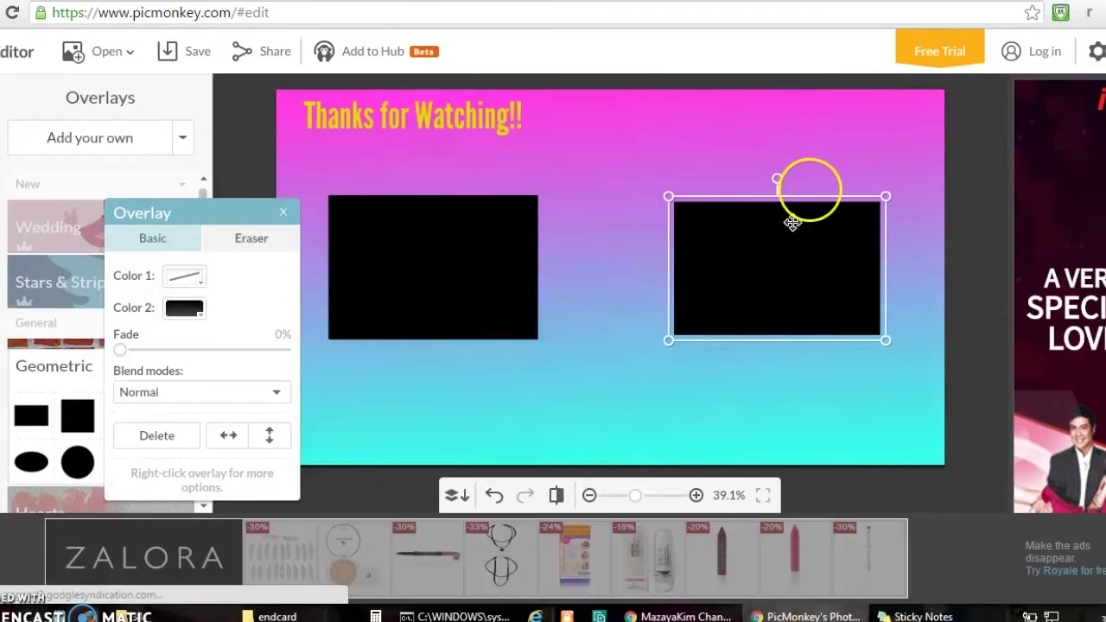
pyautogui.moveTo(886, 335); pyautogui.dragTo(887, 345)
pyautogui.click(477, 274)
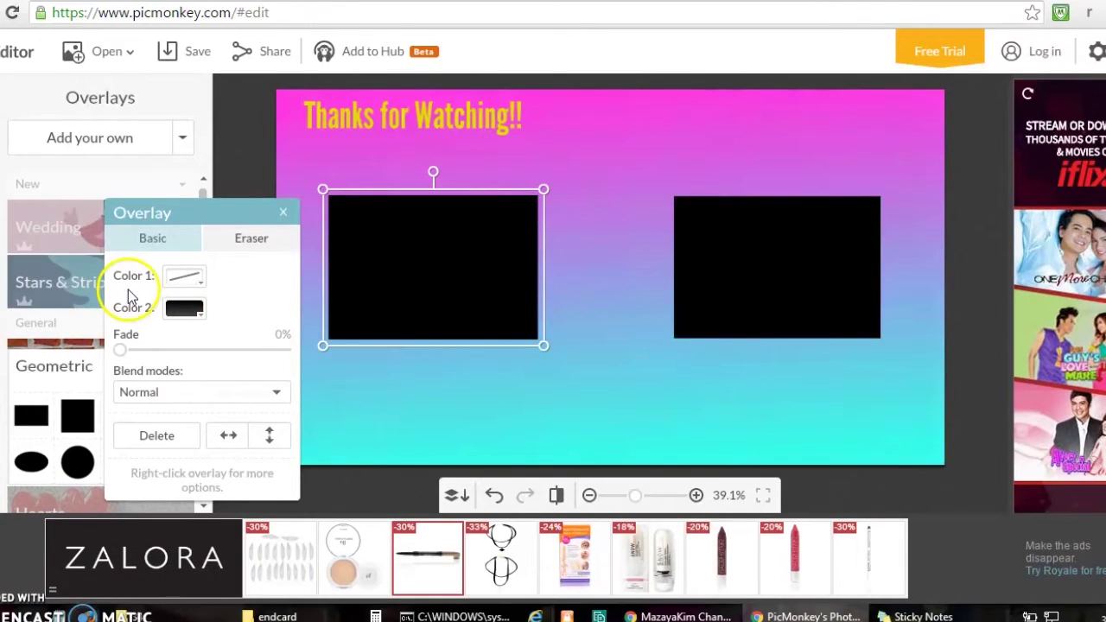
# Step: Give the left rectangle a purple outline and a grey fill
pyautogui.click(198, 286)
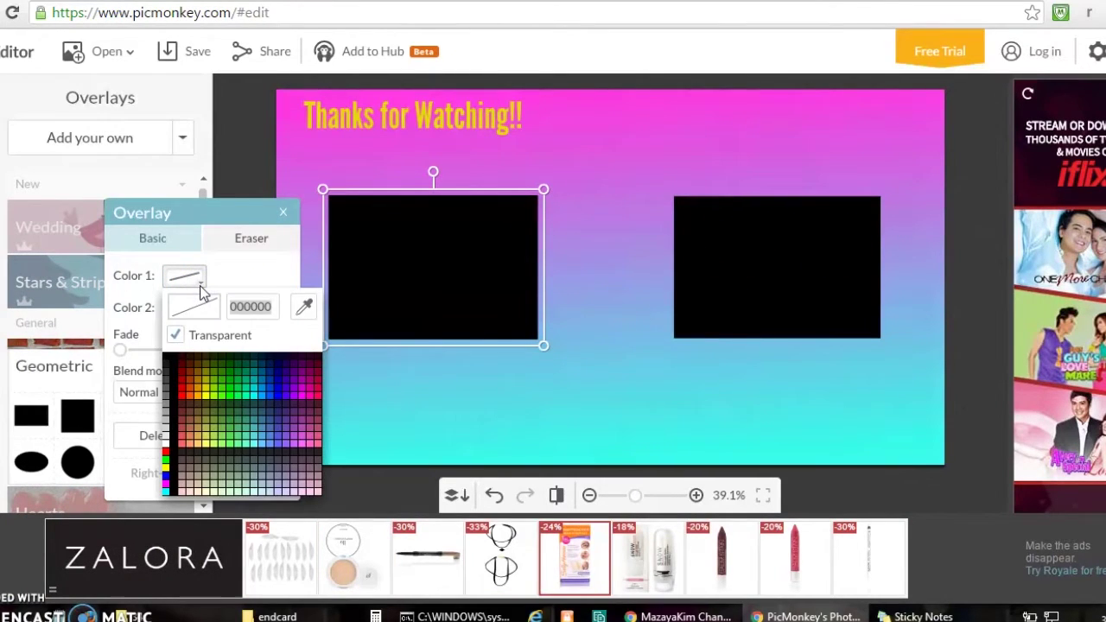
pyautogui.click(288, 393)
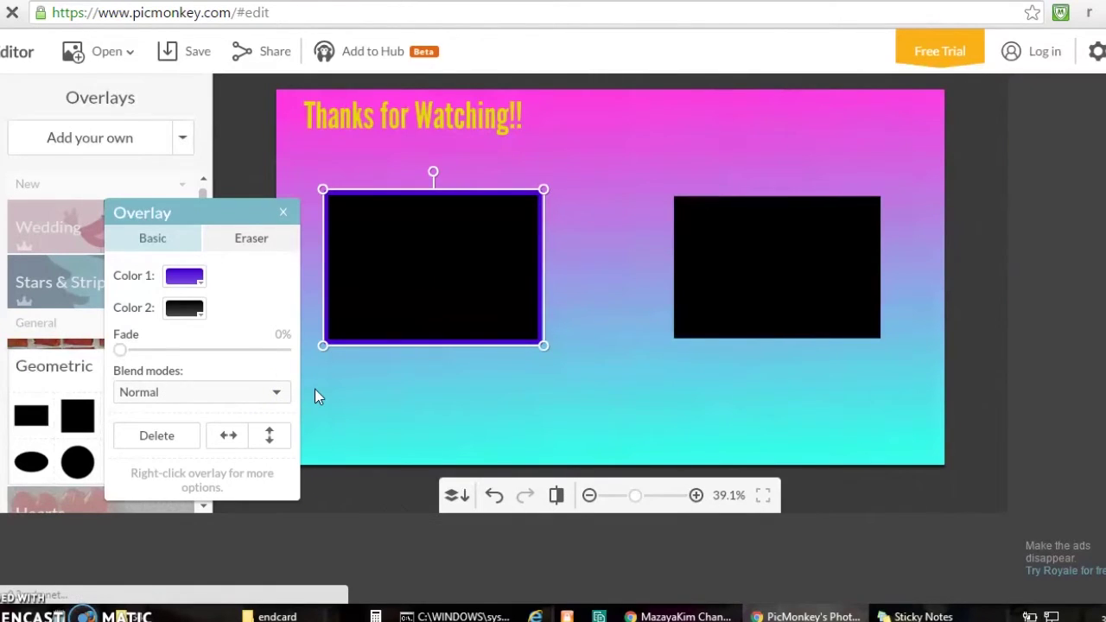
pyautogui.click(187, 317)
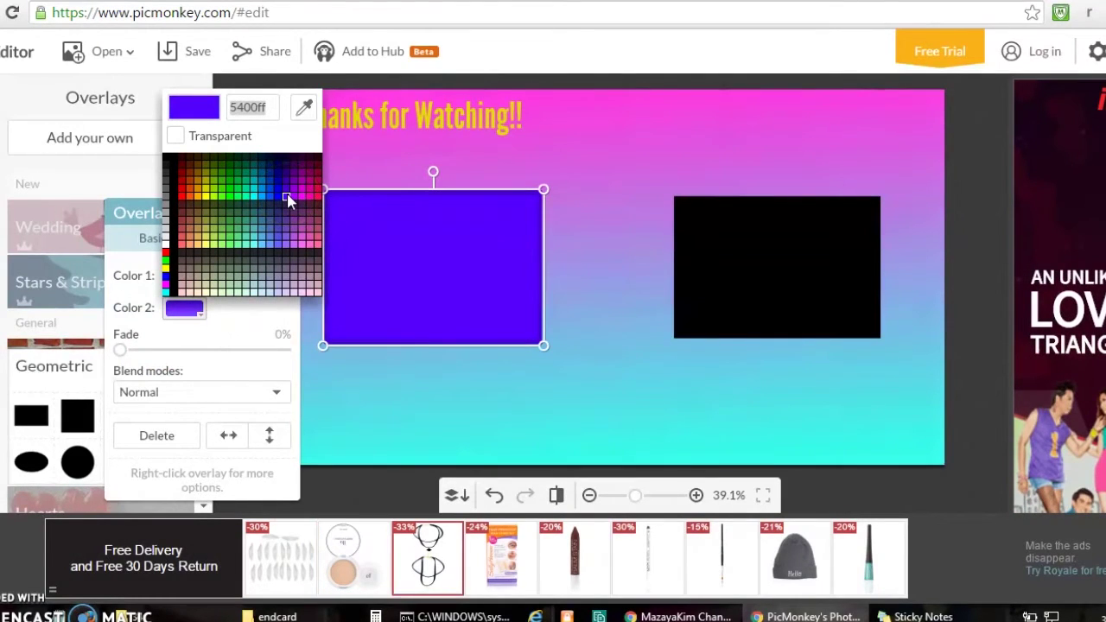
pyautogui.click(248, 313)
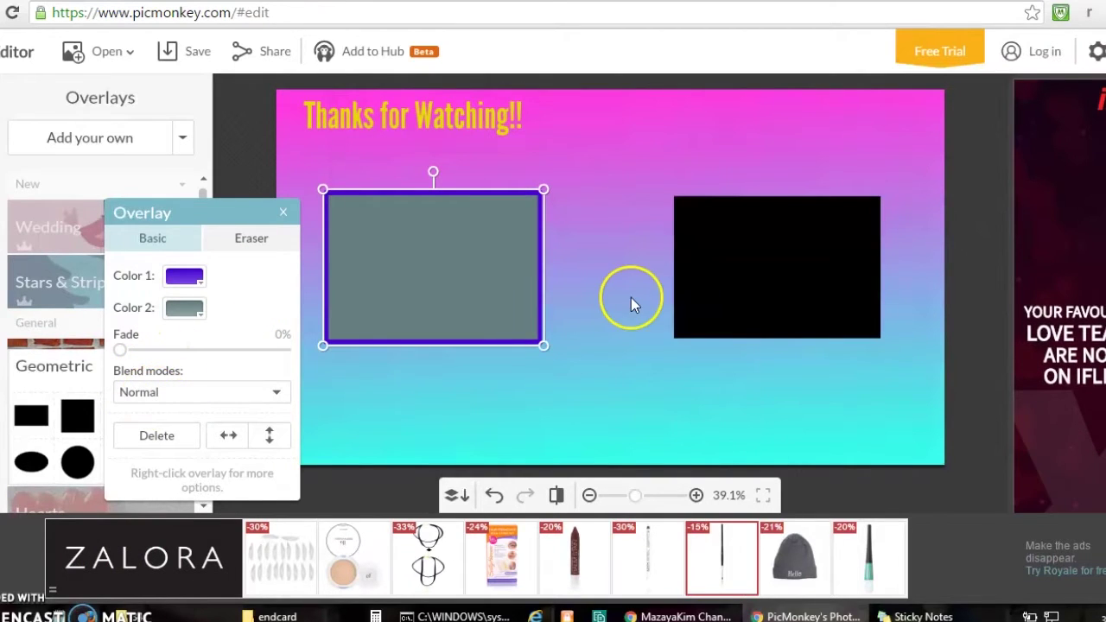
# Step: Outline the right rectangle in purple and change the left outline to violet
pyautogui.click(751, 276)
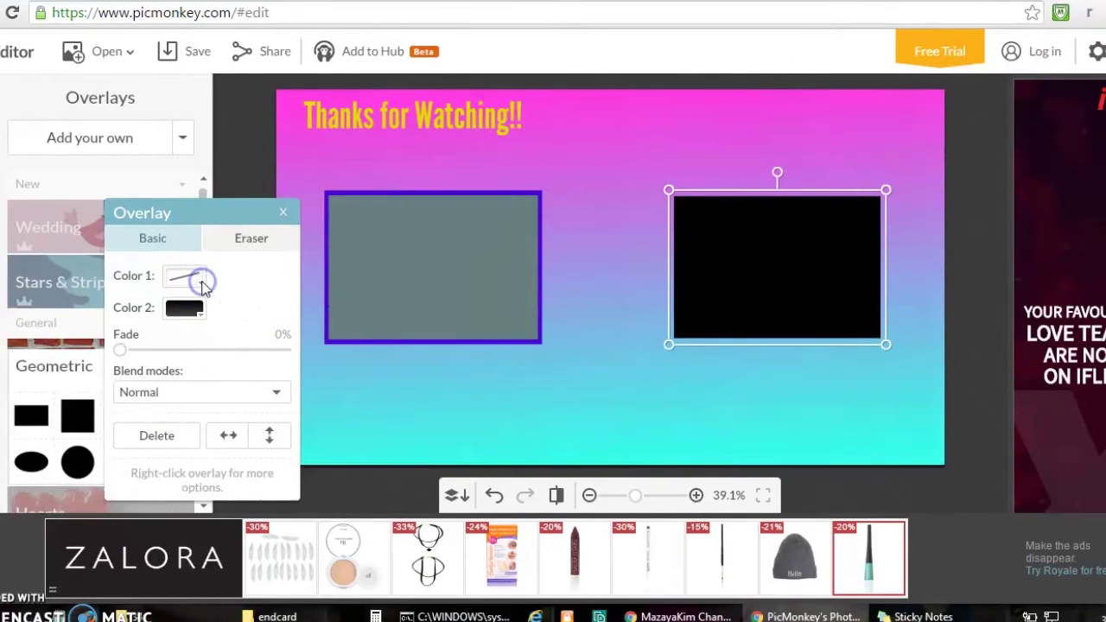
pyautogui.click(203, 285)
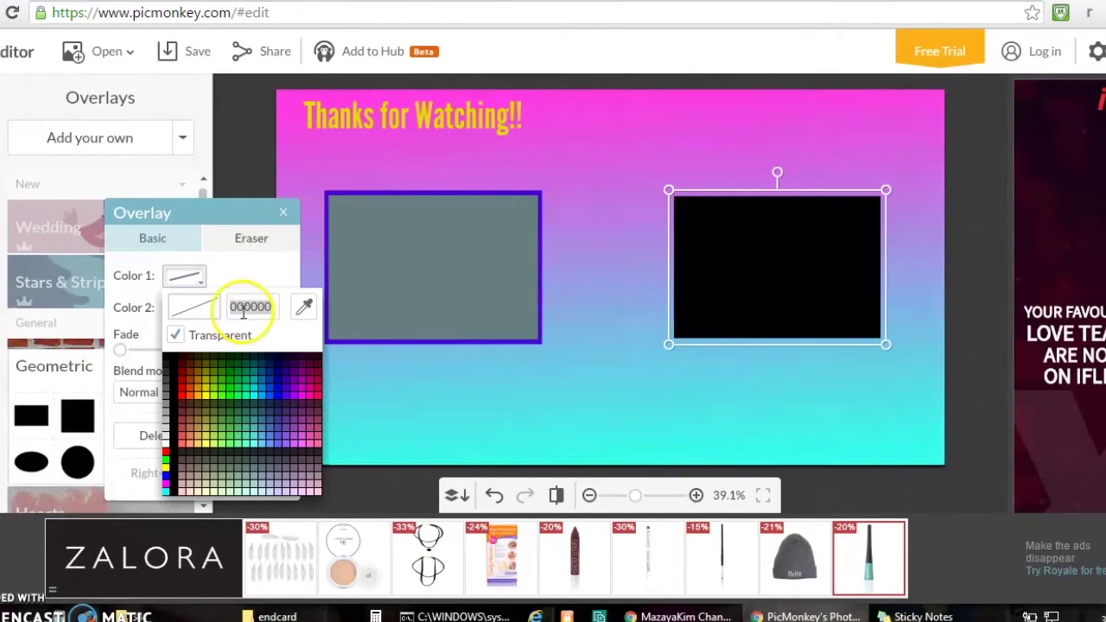
pyautogui.click(287, 392)
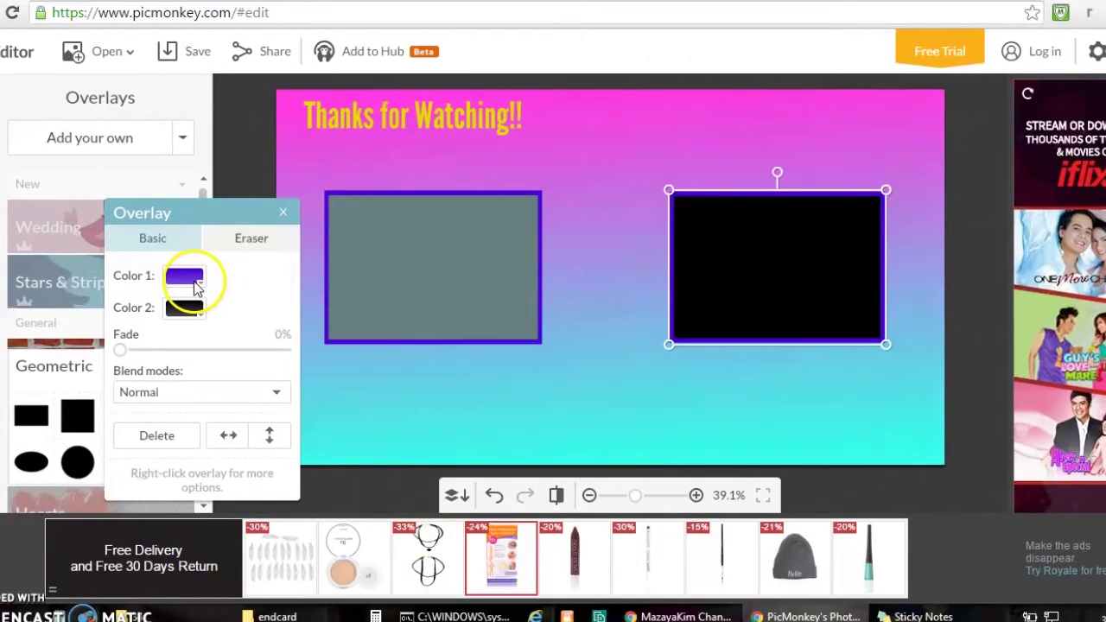
pyautogui.click(376, 262)
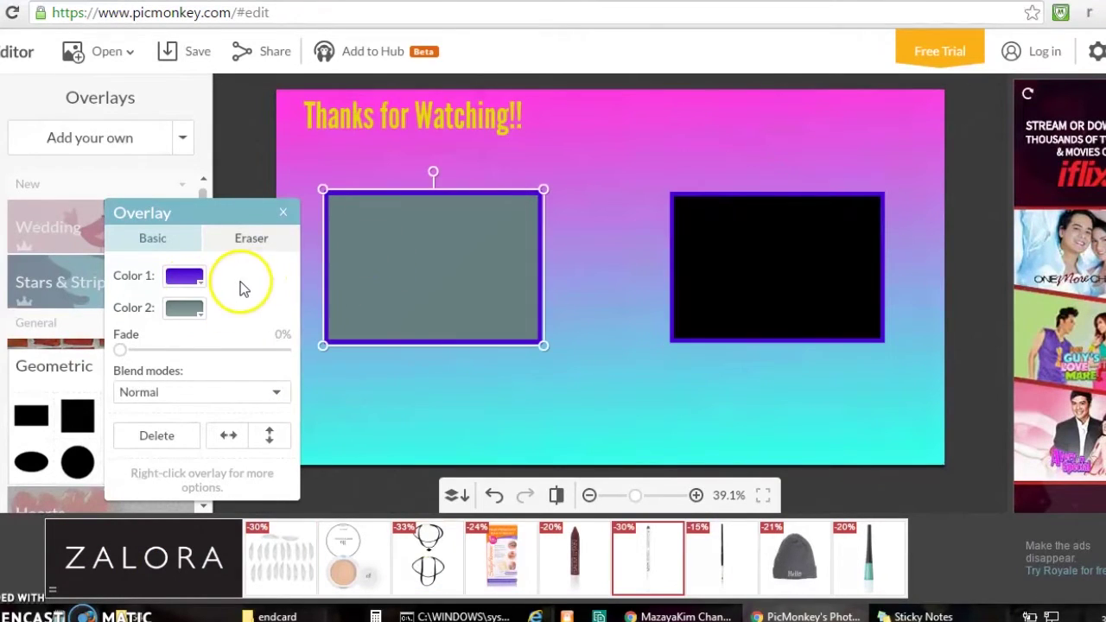
pyautogui.click(185, 278)
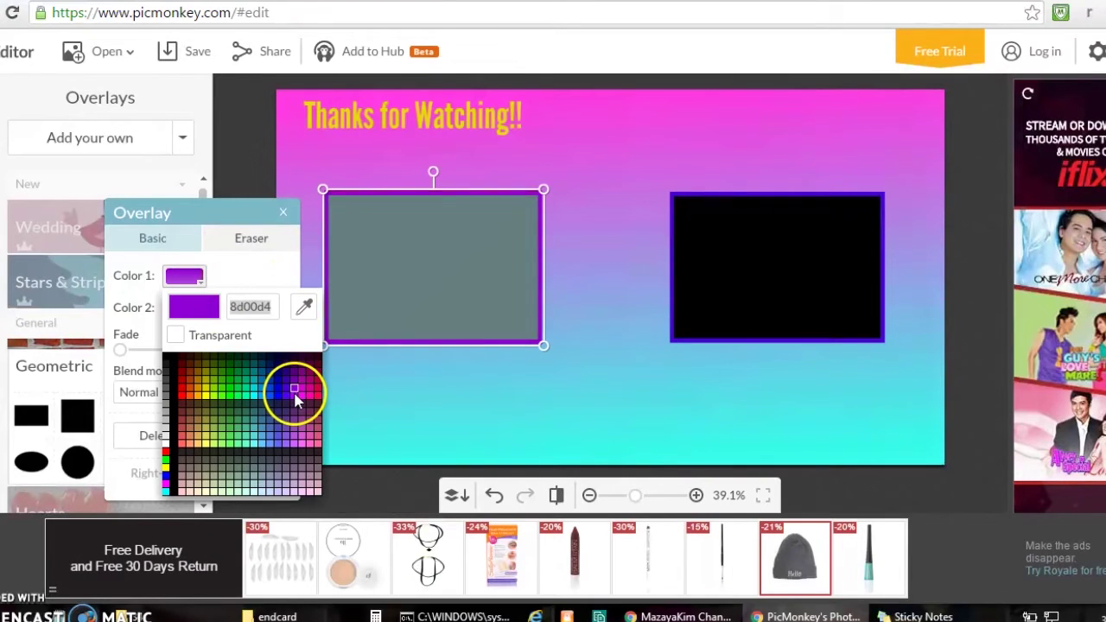
pyautogui.click(294, 399)
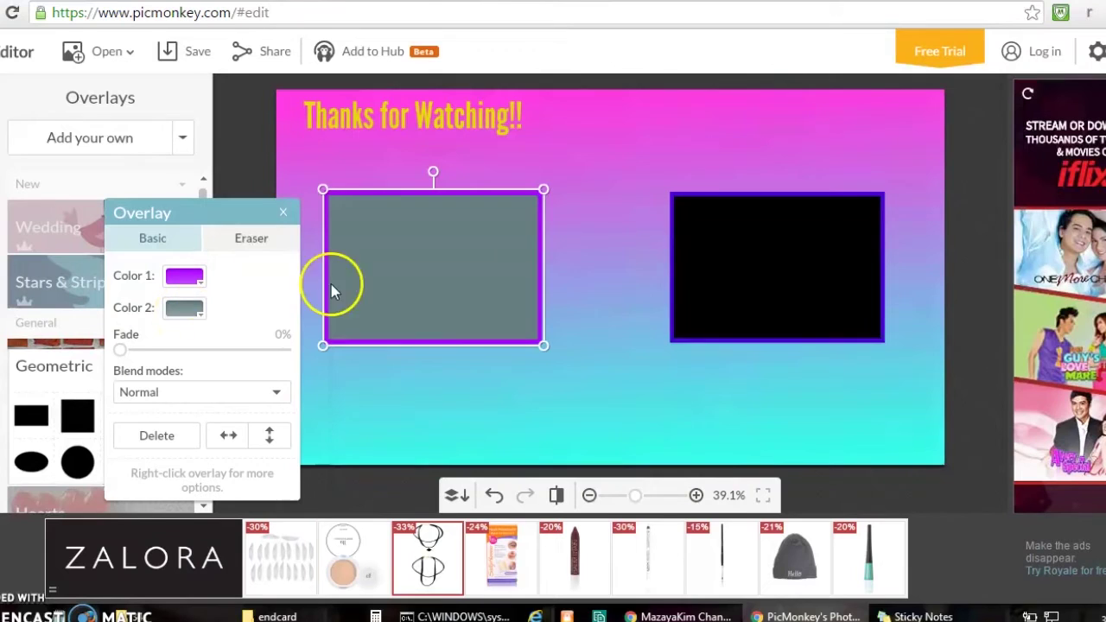
# Step: Reapply the purple outline to the right box and deselect it
pyautogui.click(763, 244)
pyautogui.click(197, 279)
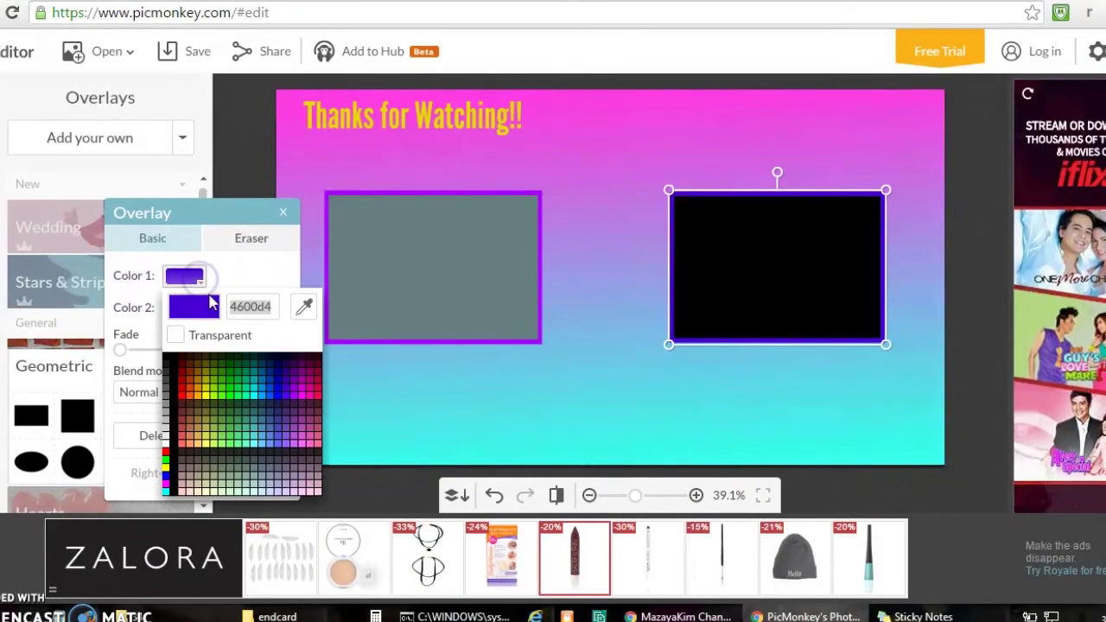
pyautogui.click(284, 395)
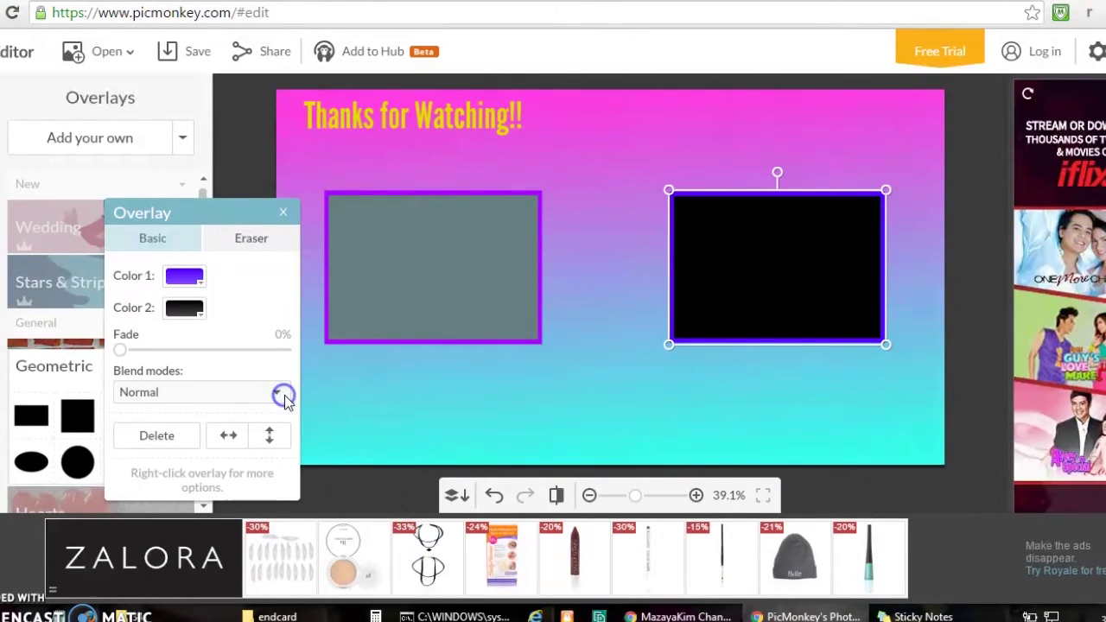
pyautogui.click(94, 562)
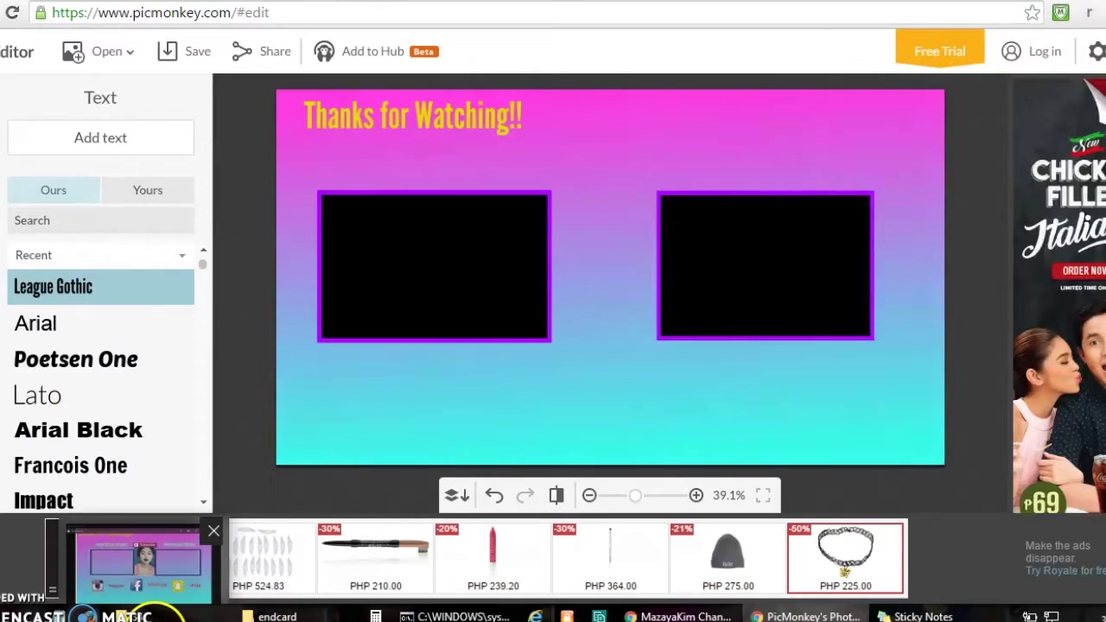
pyautogui.click(173, 596)
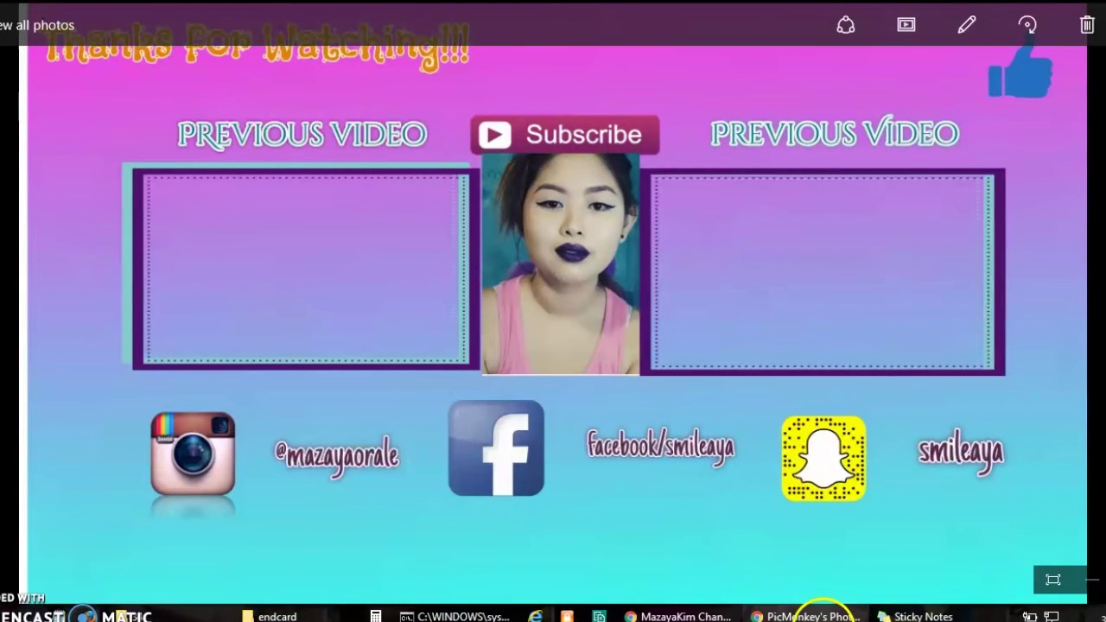
pyautogui.click(808, 616)
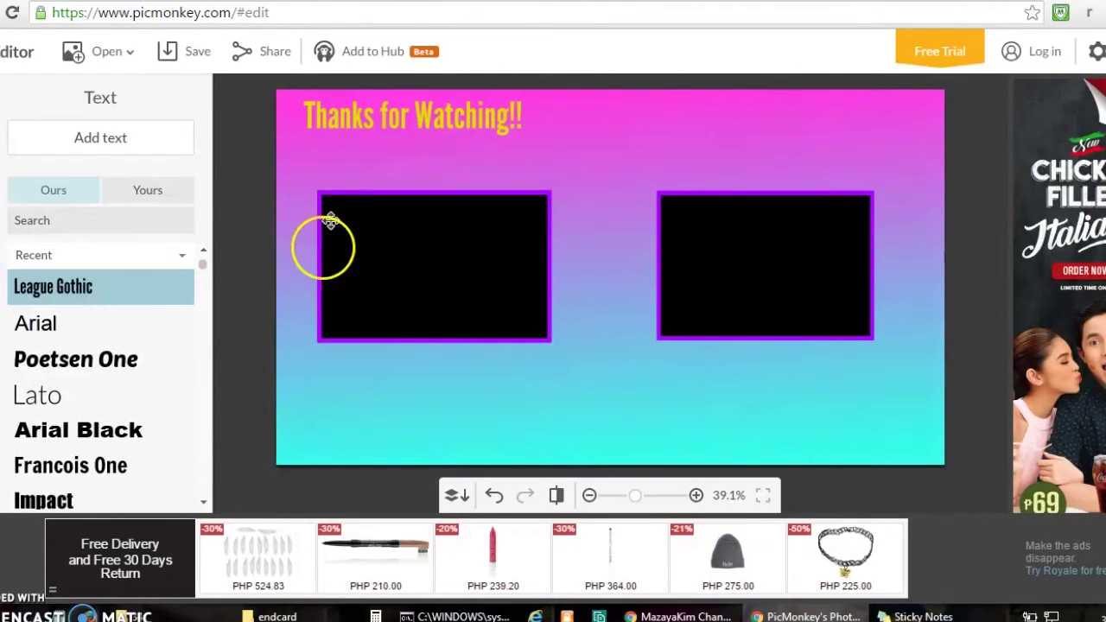
# Step: Add a Poetsen One text box above the left video box
pyautogui.click(61, 362)
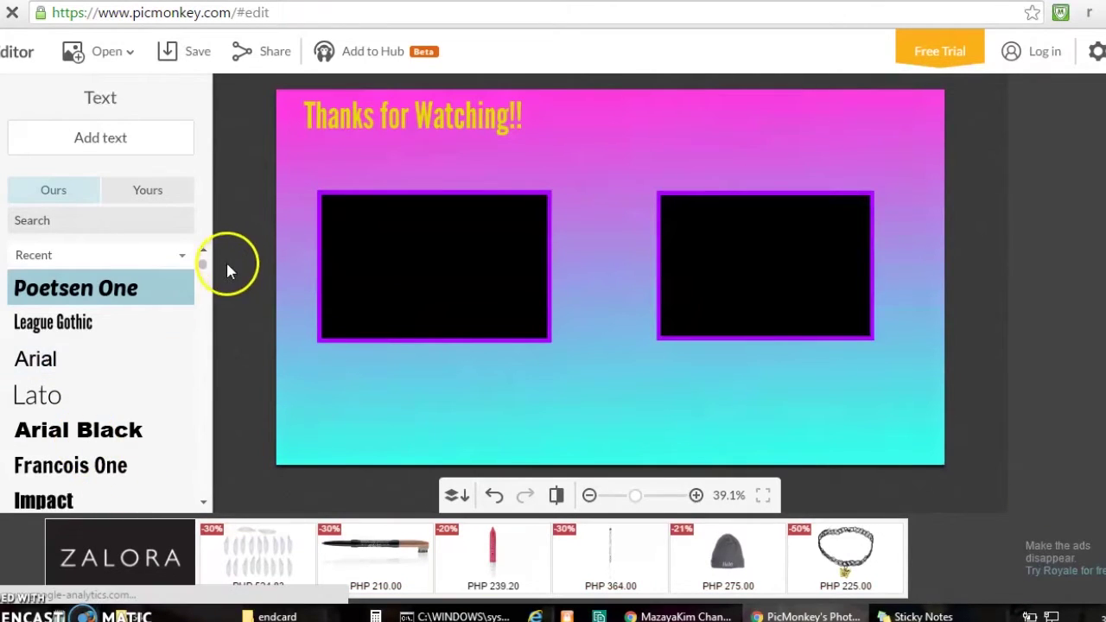
pyautogui.scroll(-5, 157, 394)
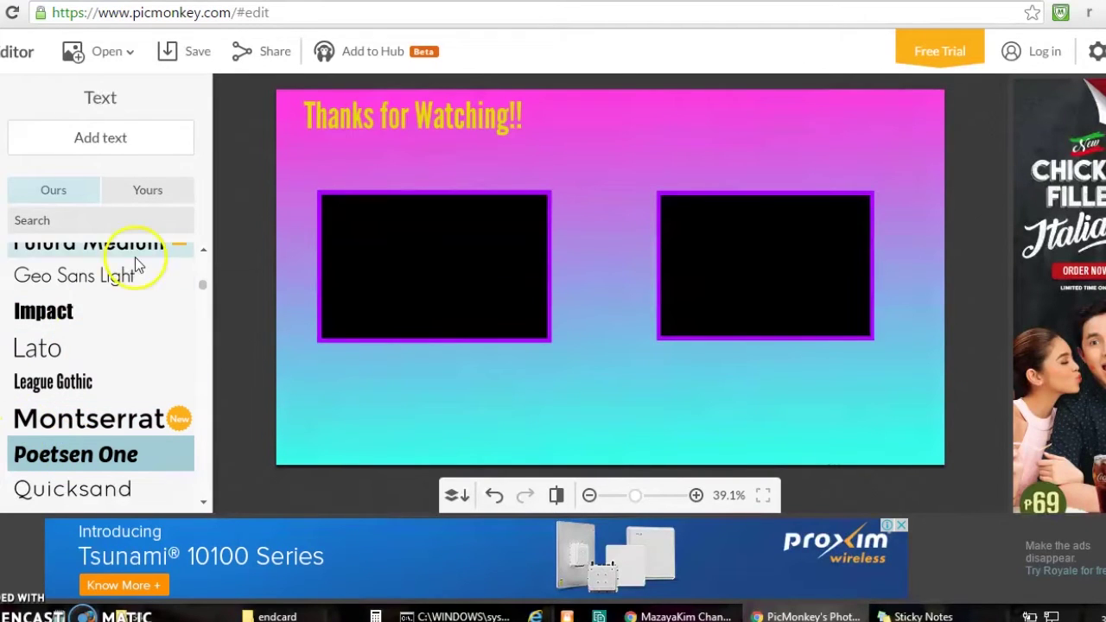
pyautogui.click(140, 136)
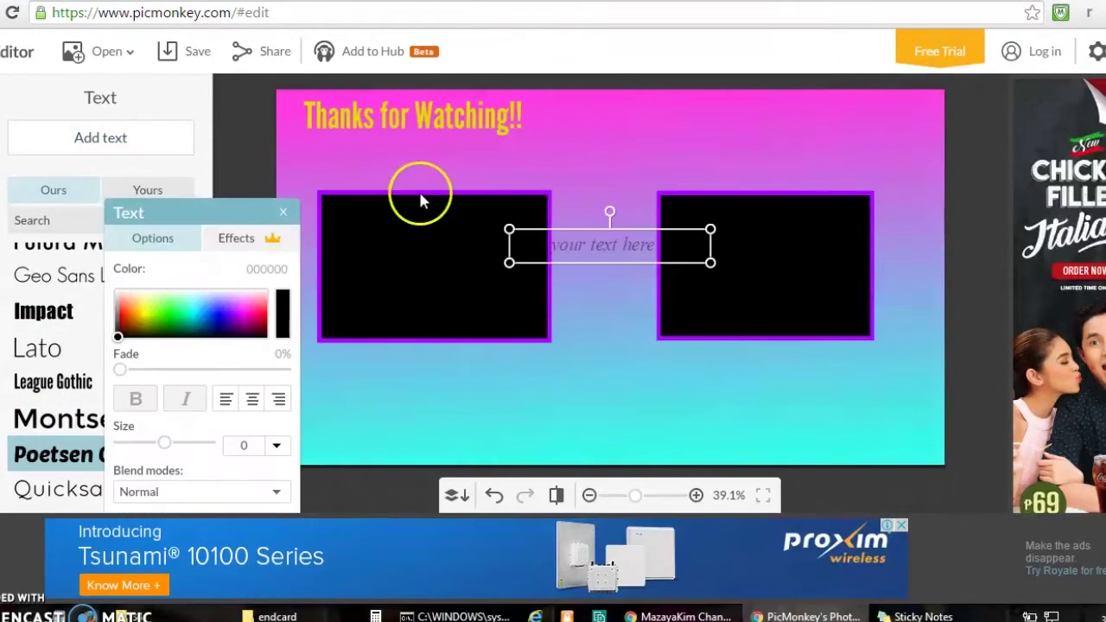
pyautogui.moveTo(651, 240); pyautogui.dragTo(472, 158)
pyautogui.click(403, 176)
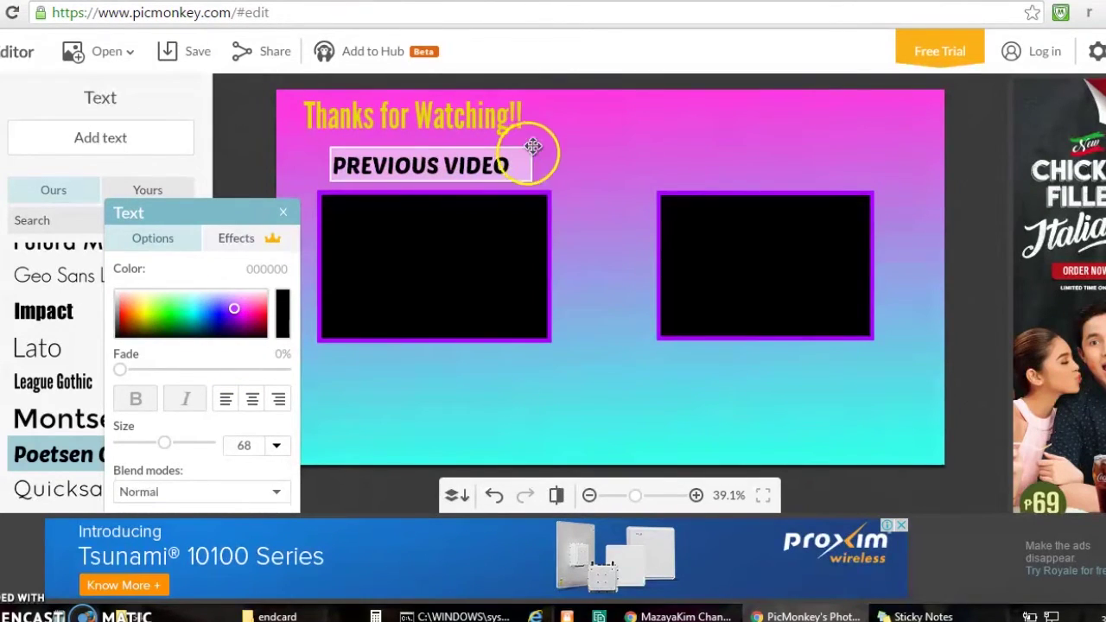
# Step: Colour the PREVIOUS VIDEO heading dark navy (090031) and deselect it
pyautogui.moveTo(524, 164); pyautogui.dragTo(406, 163)
pyautogui.moveTo(215, 326)
pyautogui.mouseDown()
pyautogui.moveTo(207, 313)
pyautogui.moveTo(240, 318)
pyautogui.mouseUp()
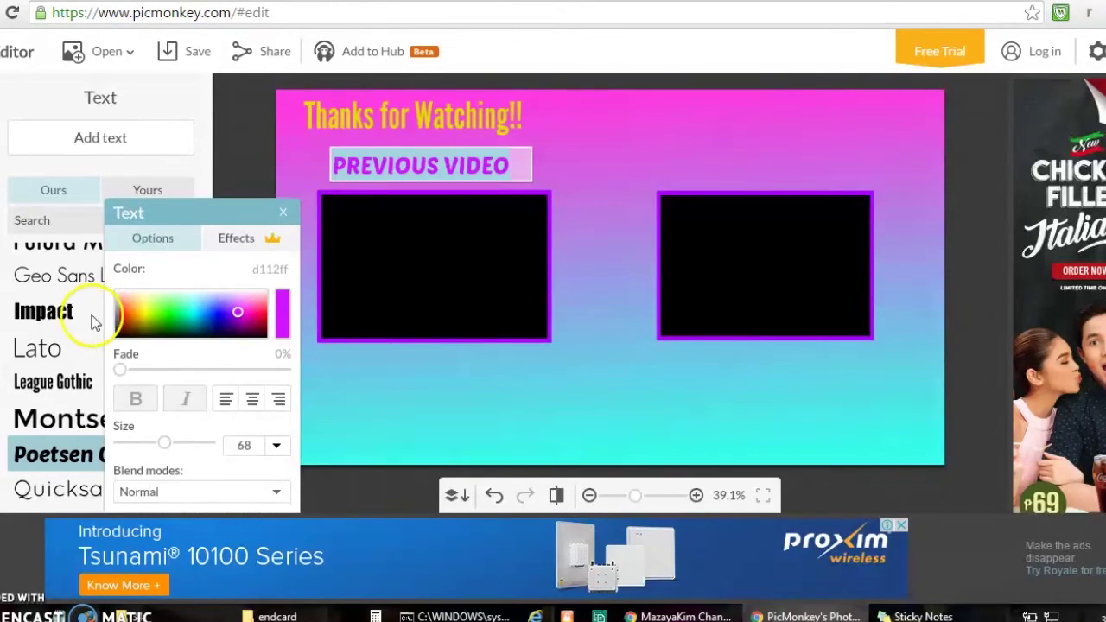
pyautogui.moveTo(151, 312); pyautogui.dragTo(215, 311)
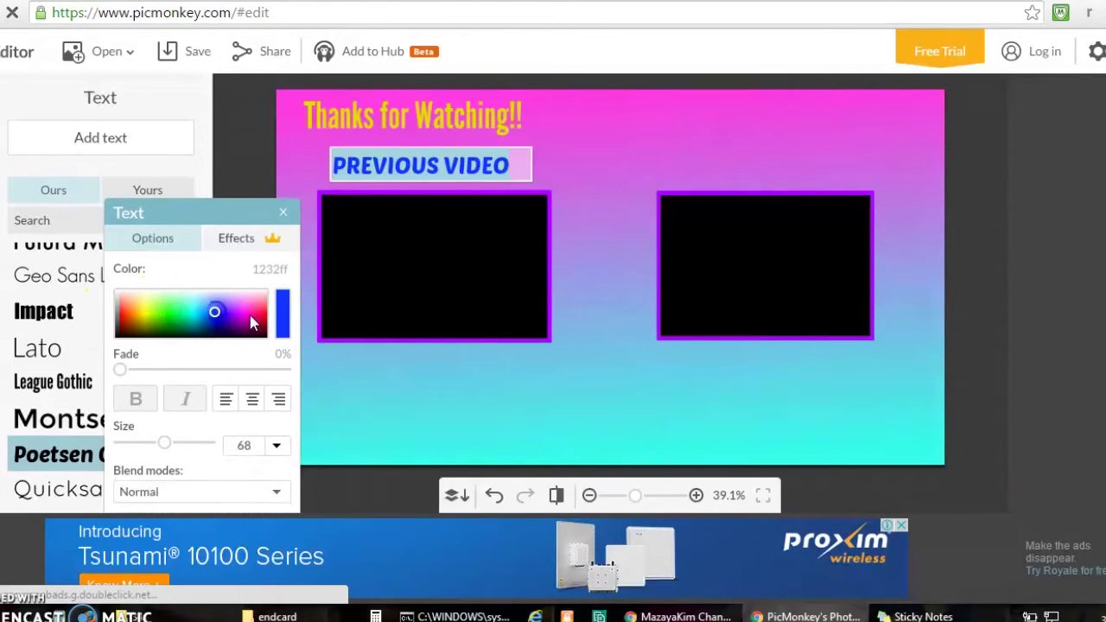
pyautogui.click(225, 338)
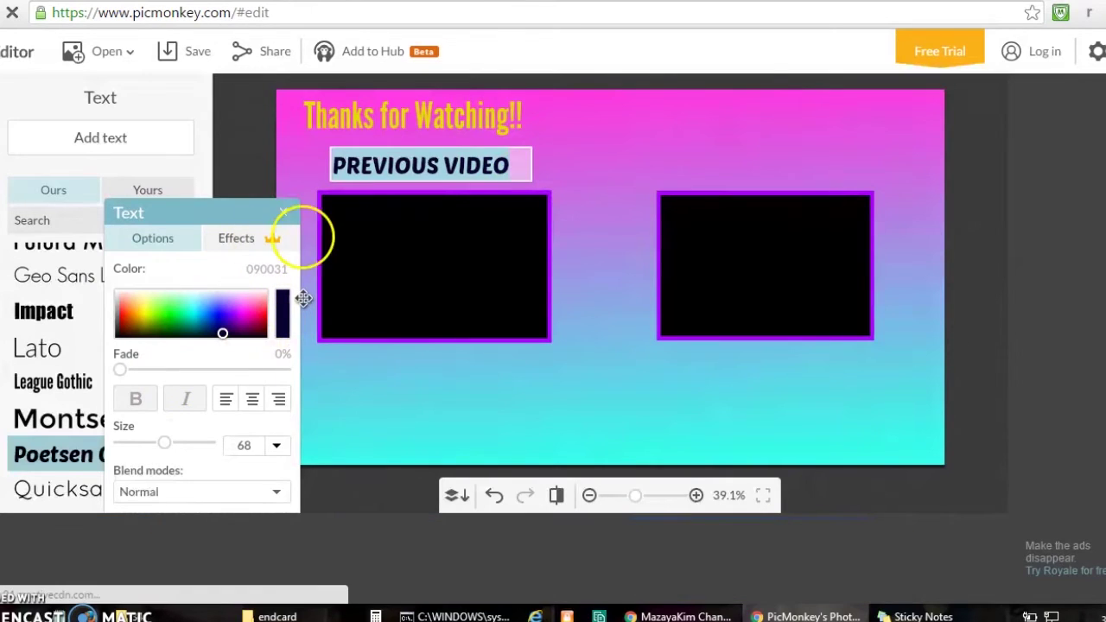
pyautogui.click(706, 167)
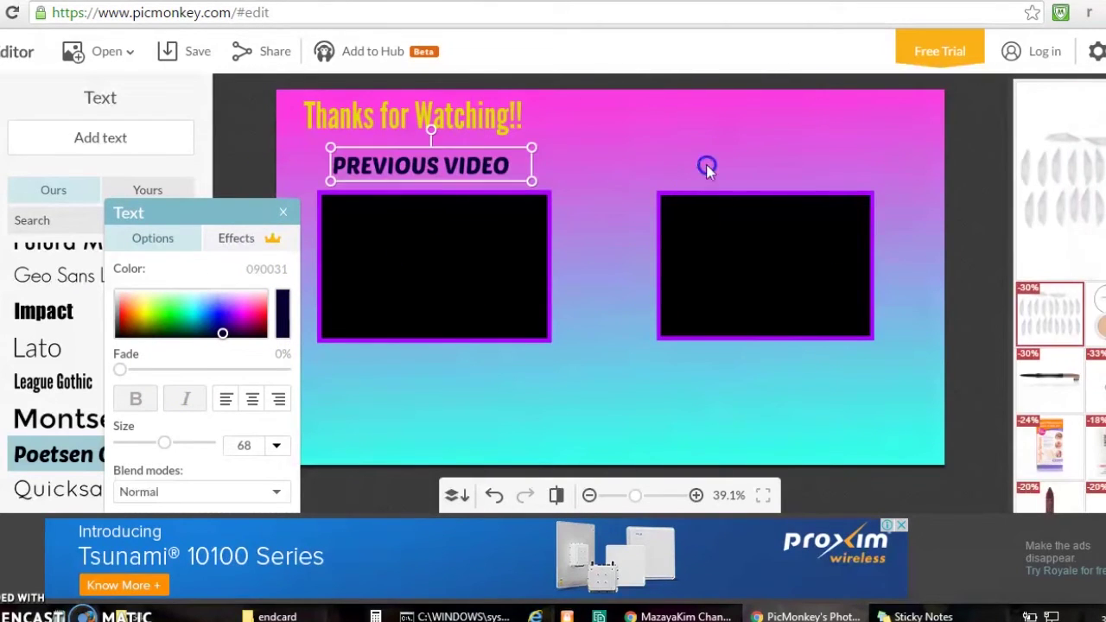
pyautogui.click(280, 211)
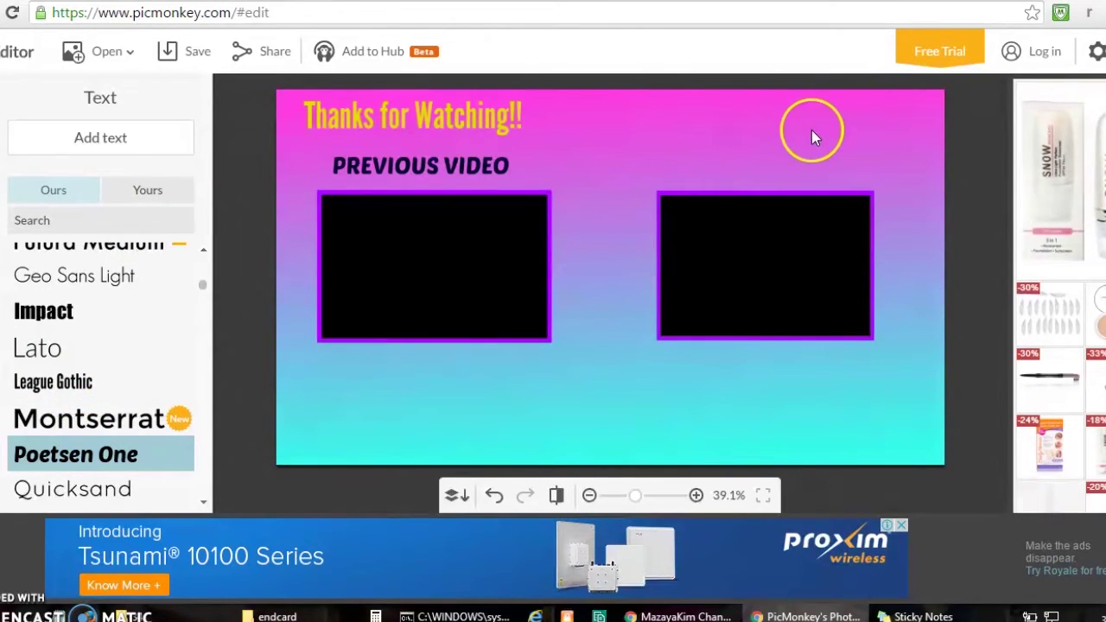
# Step: Add a second PREVIOUS VIDEO heading above the right video box
pyautogui.click(171, 140)
pyautogui.moveTo(616, 249); pyautogui.dragTo(778, 160)
pyautogui.click(761, 173)
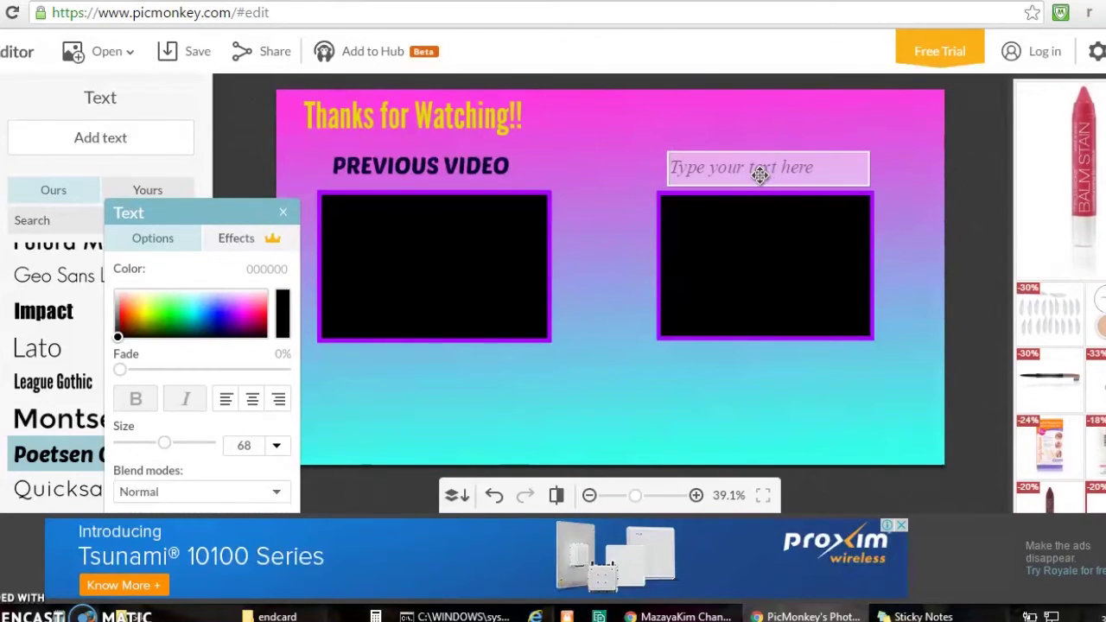
pyautogui.write('previo')
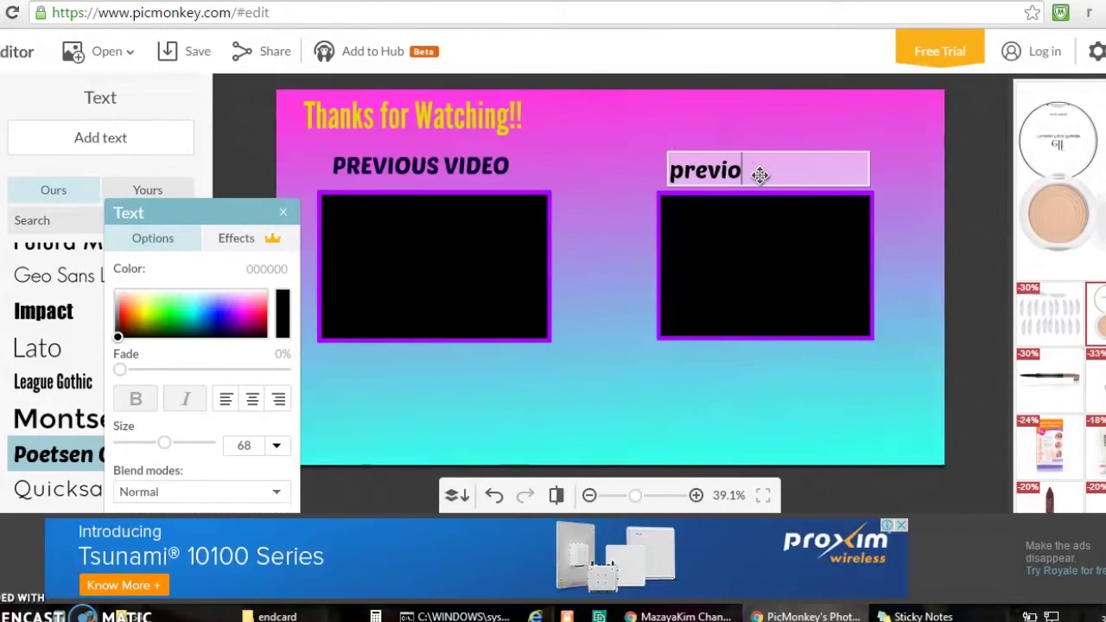
pyautogui.press('BackSpace')
pyautogui.press('BackSpace')
pyautogui.press('BackSpace')
pyautogui.press('BackSpace')
pyautogui.press('BackSpace')
pyautogui.press('BackSpace')
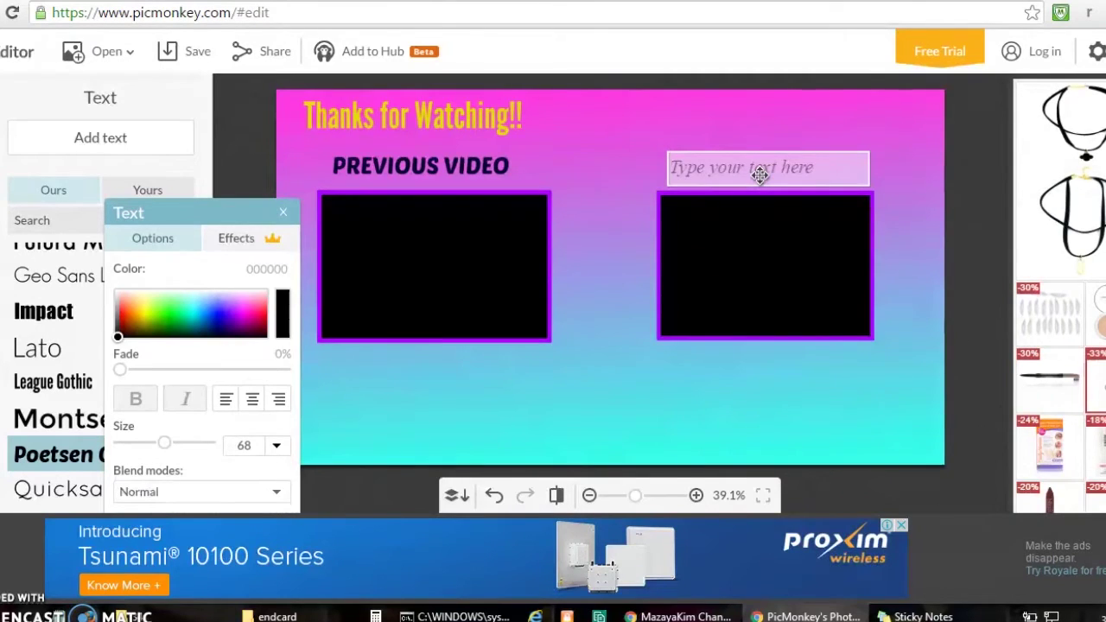
pyautogui.write('PREVIOUS VIDEO')
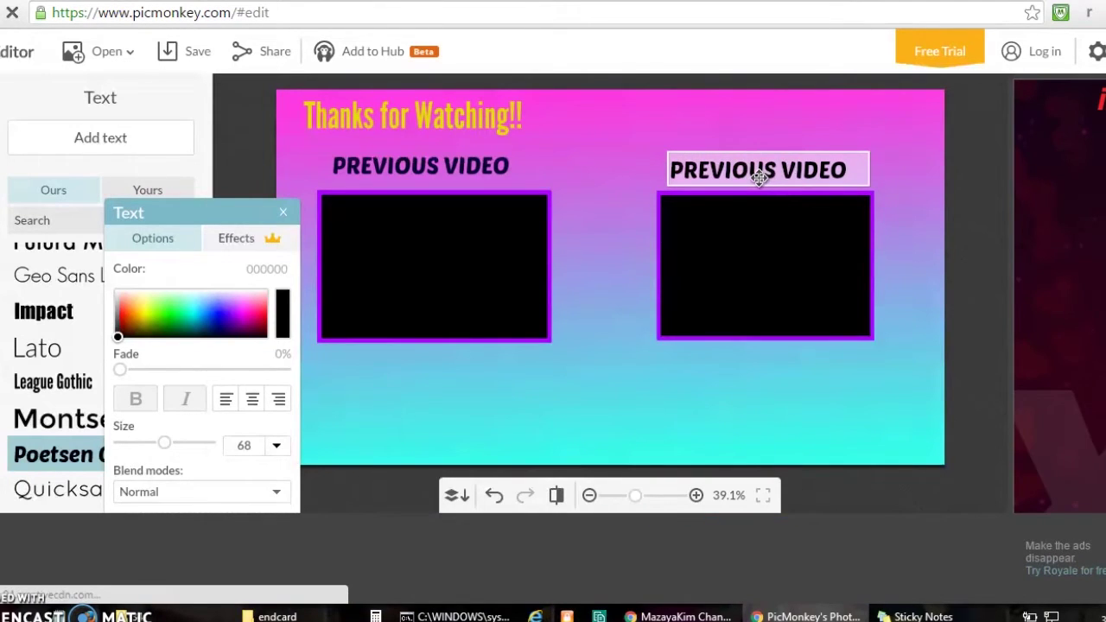
pyautogui.click(622, 225)
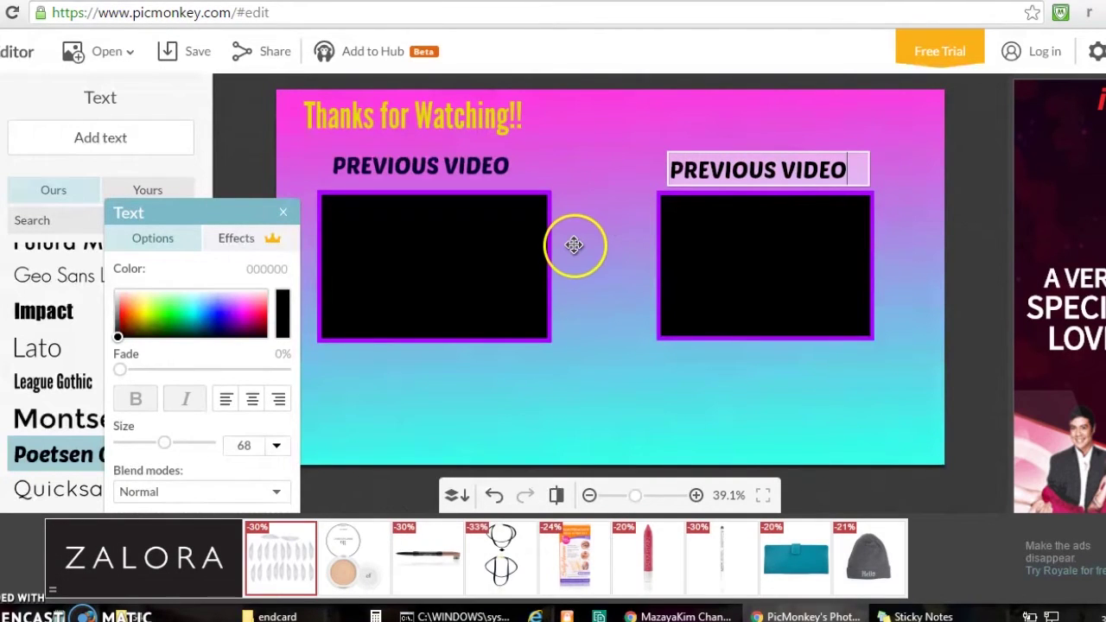
# Step: Nudge the right heading into line, then open a new browser tab and type 'subs'
pyautogui.click(599, 204)
pyautogui.moveTo(717, 164); pyautogui.dragTo(721, 164)
pyautogui.click(609, 194)
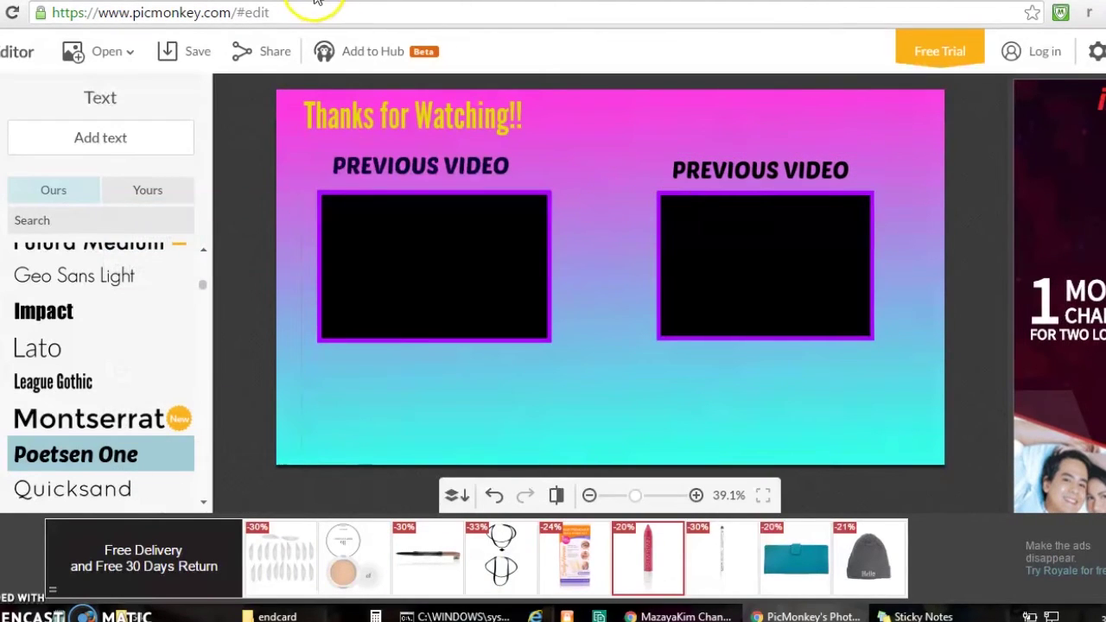
pyautogui.click(317, 1)
pyautogui.write('subscribe')
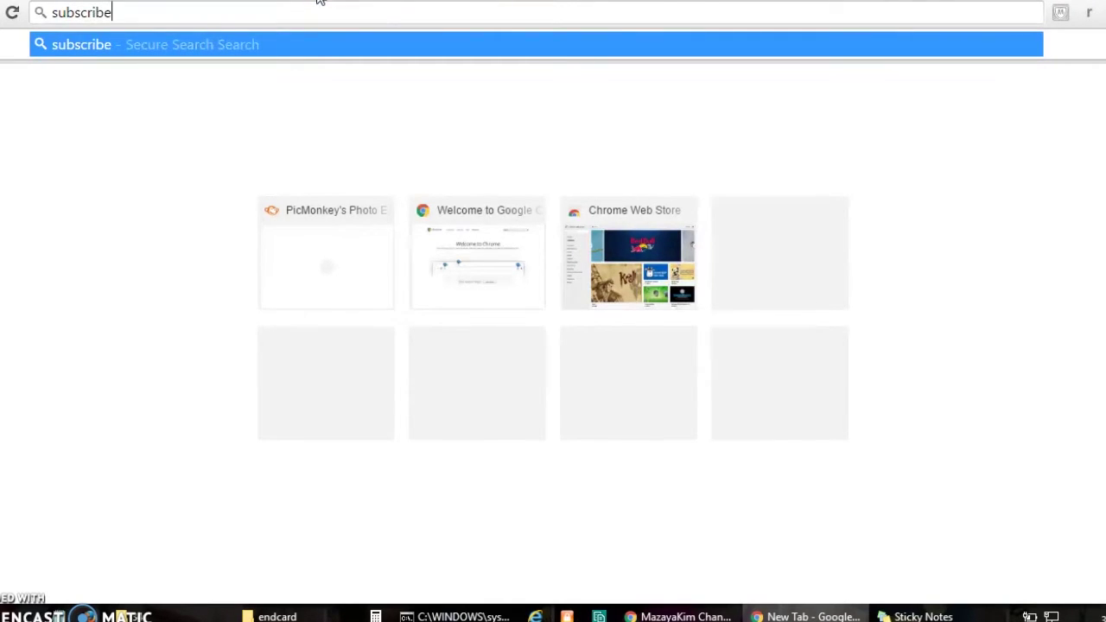
# Step: Search for 'subscribe.png' and browse the image results
pyautogui.write('ng')
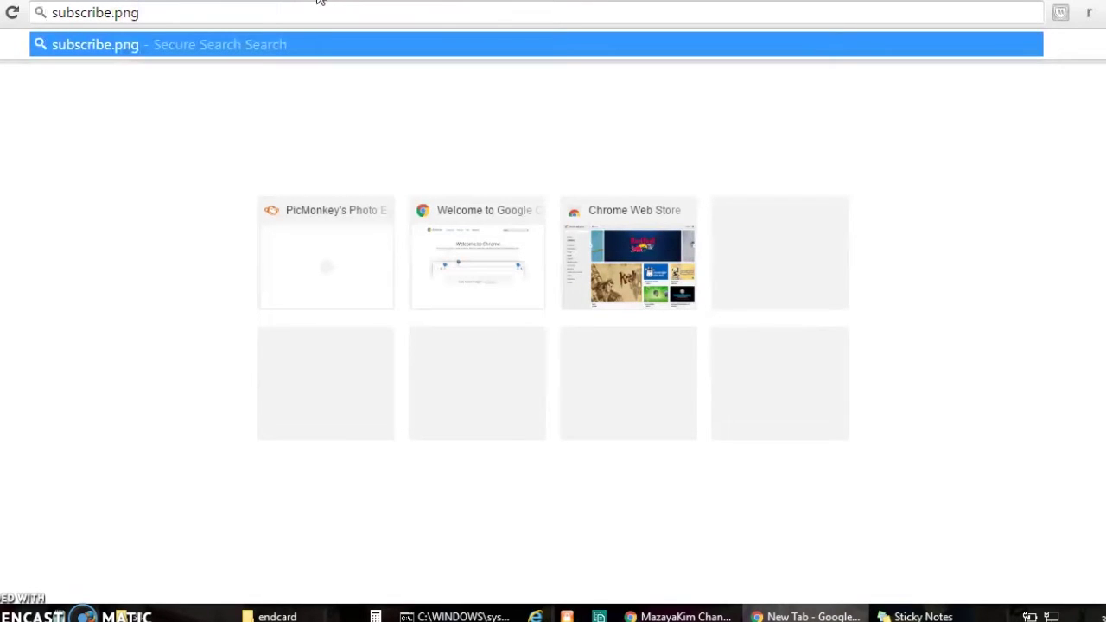
pyautogui.press('Return')
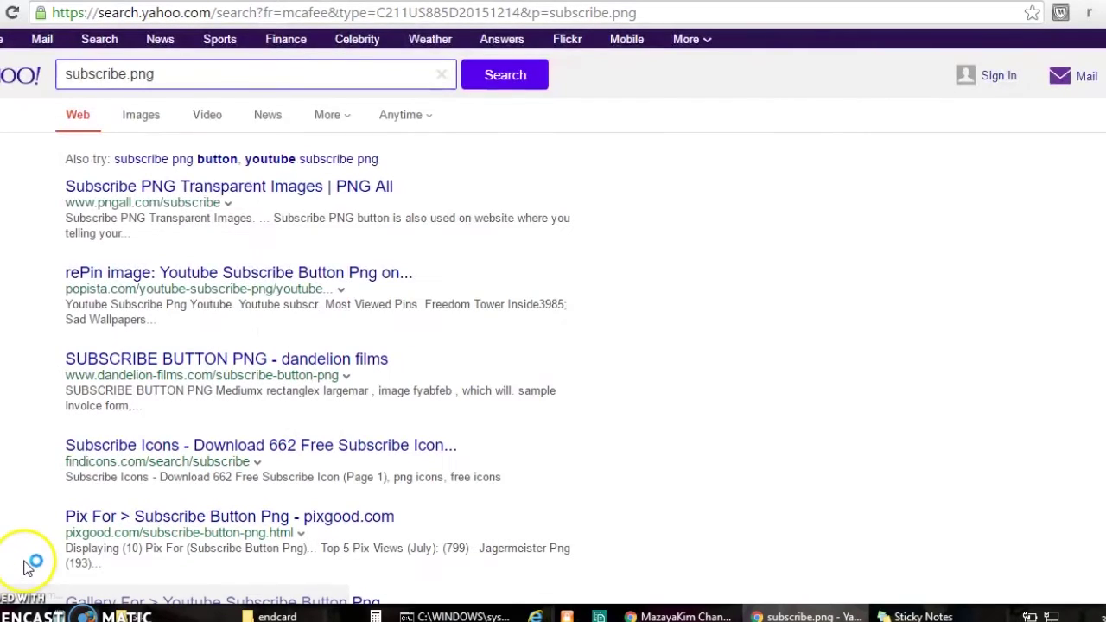
pyautogui.click(143, 116)
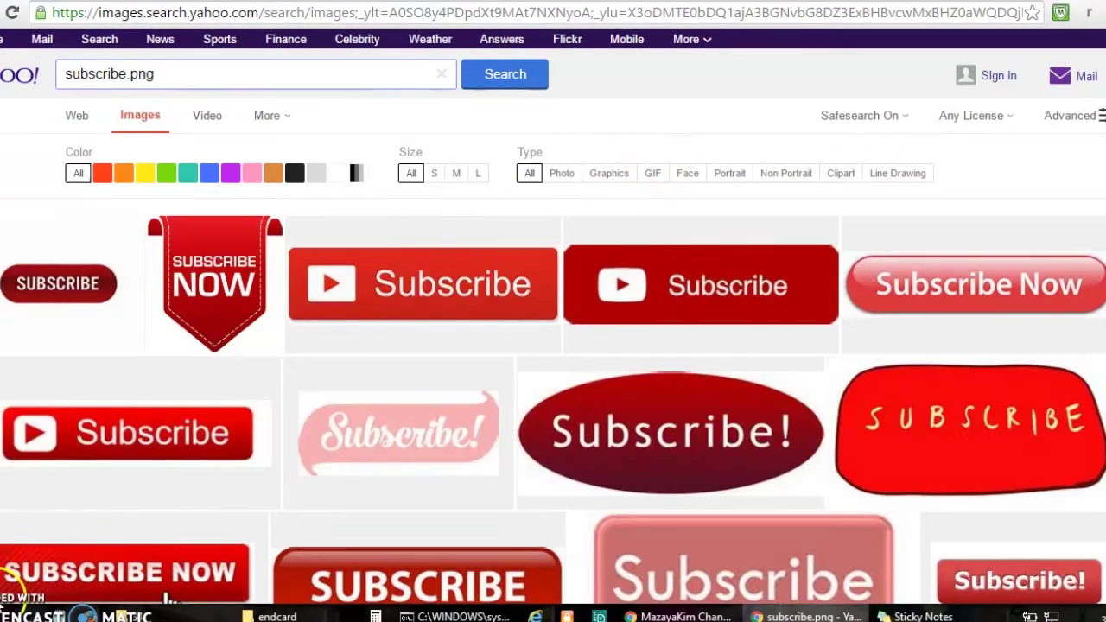
pyautogui.scroll(-6, 168, 308)
pyautogui.scroll(-1, 169, 64)
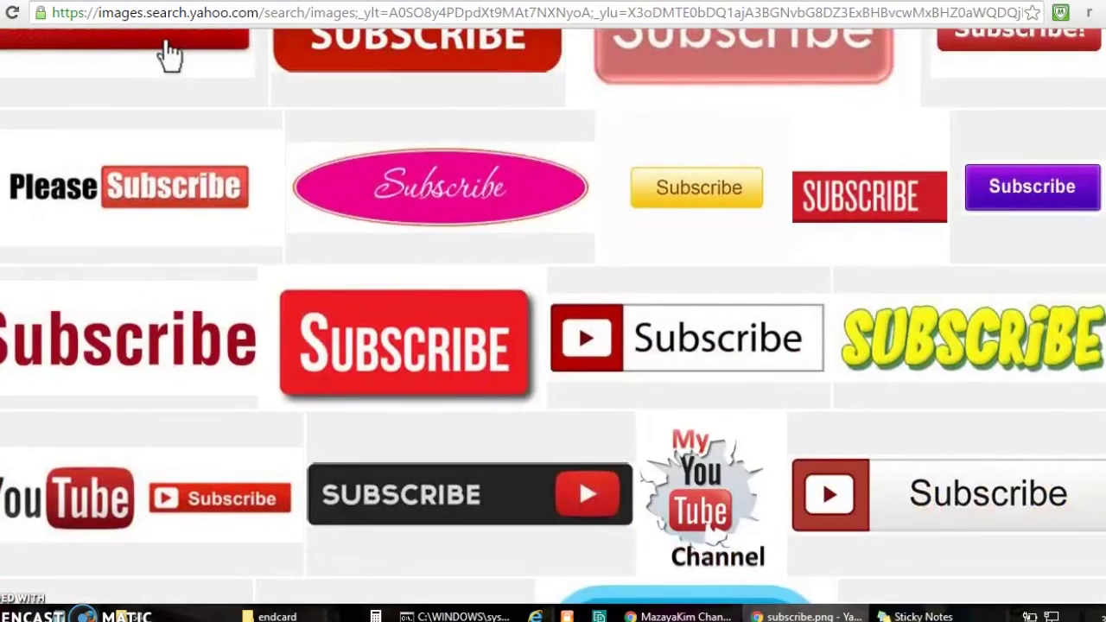
pyautogui.scroll(7, 164, 297)
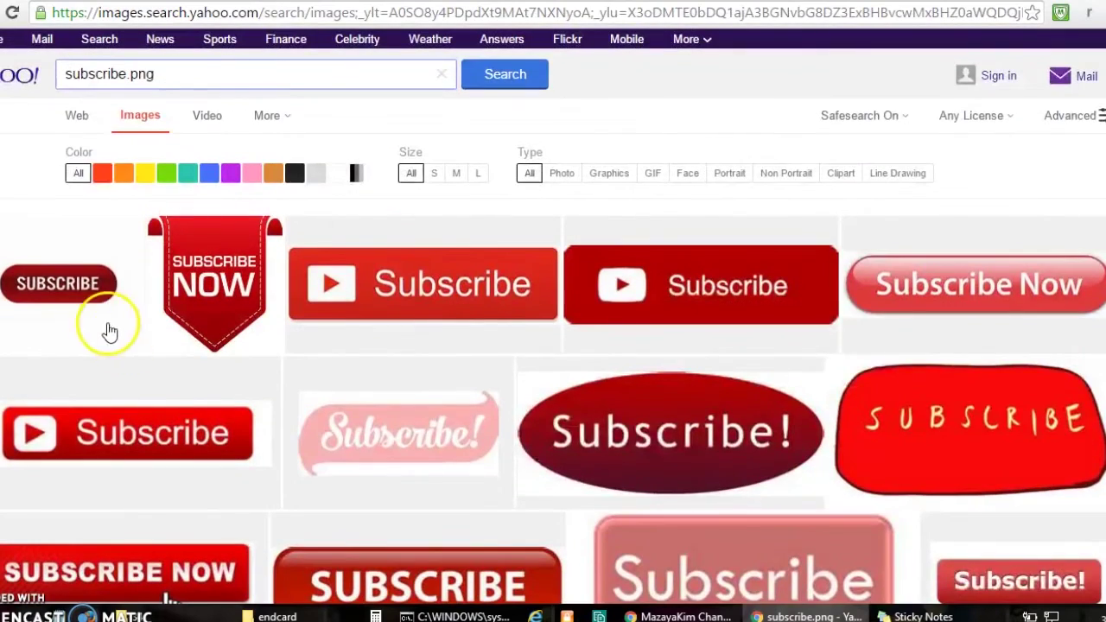
# Step: Preview the red SUBSCRIBE image, then return to the PicMonkey editor
pyautogui.click(57, 284)
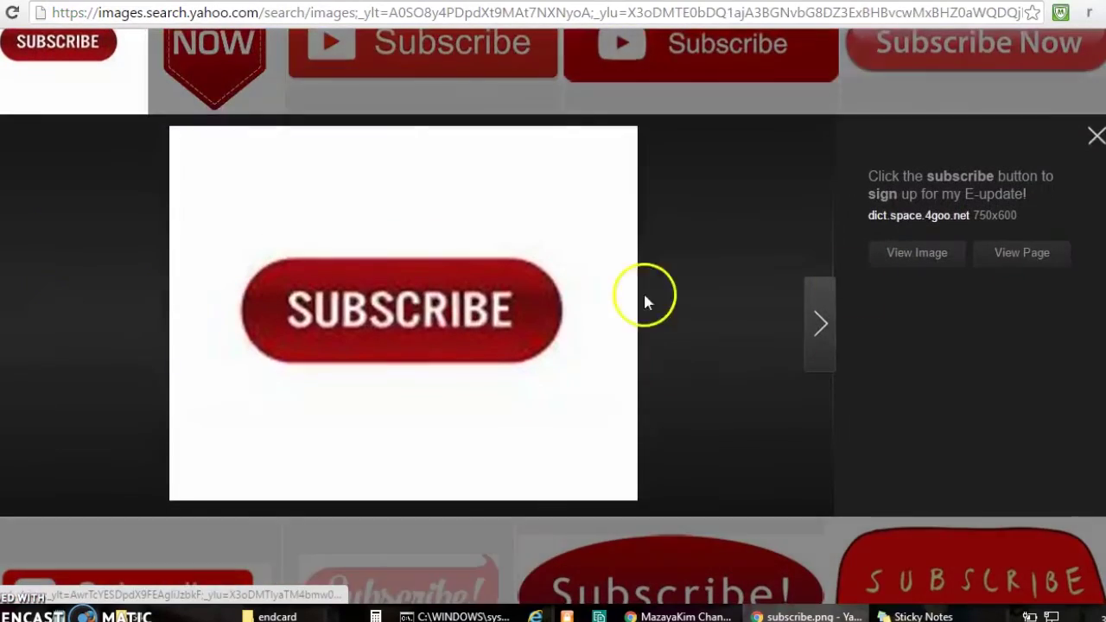
pyautogui.click(1094, 133)
pyautogui.scroll(2, 167, 419)
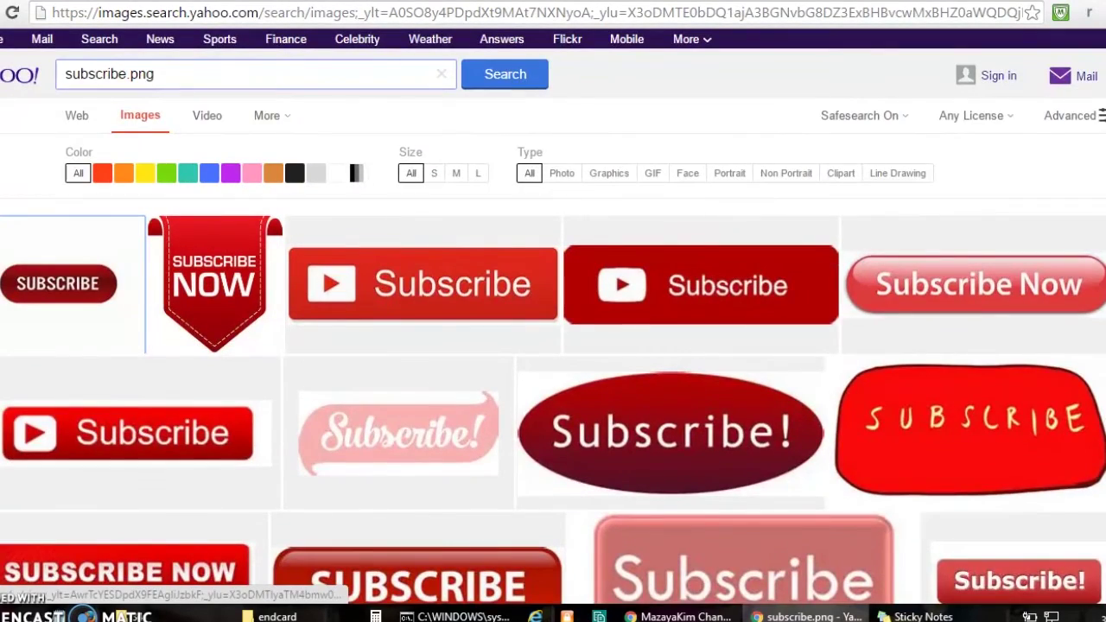
pyautogui.scroll(-5, 168, 136)
pyautogui.scroll(3, 168, 420)
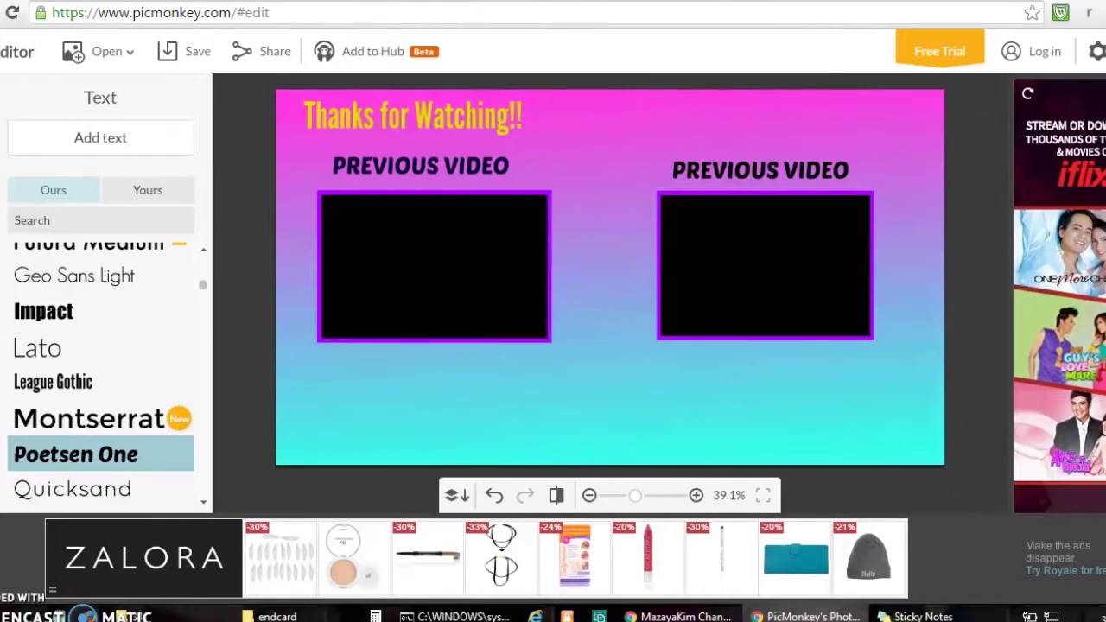
pyautogui.click(395, 3)
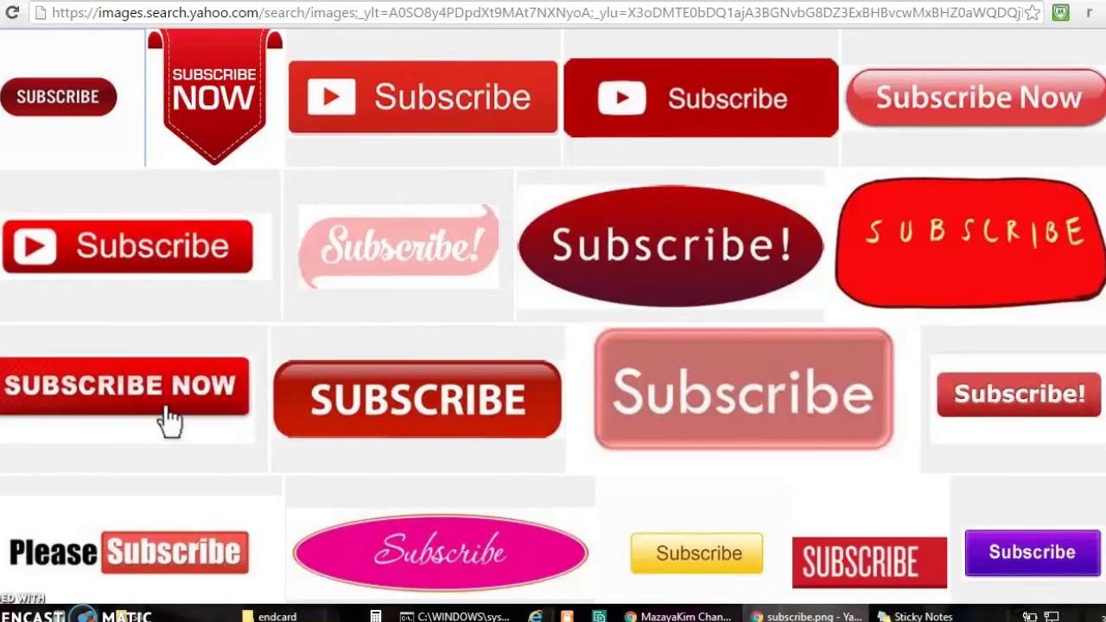
pyautogui.hotkey('ctrl', 'Tab')
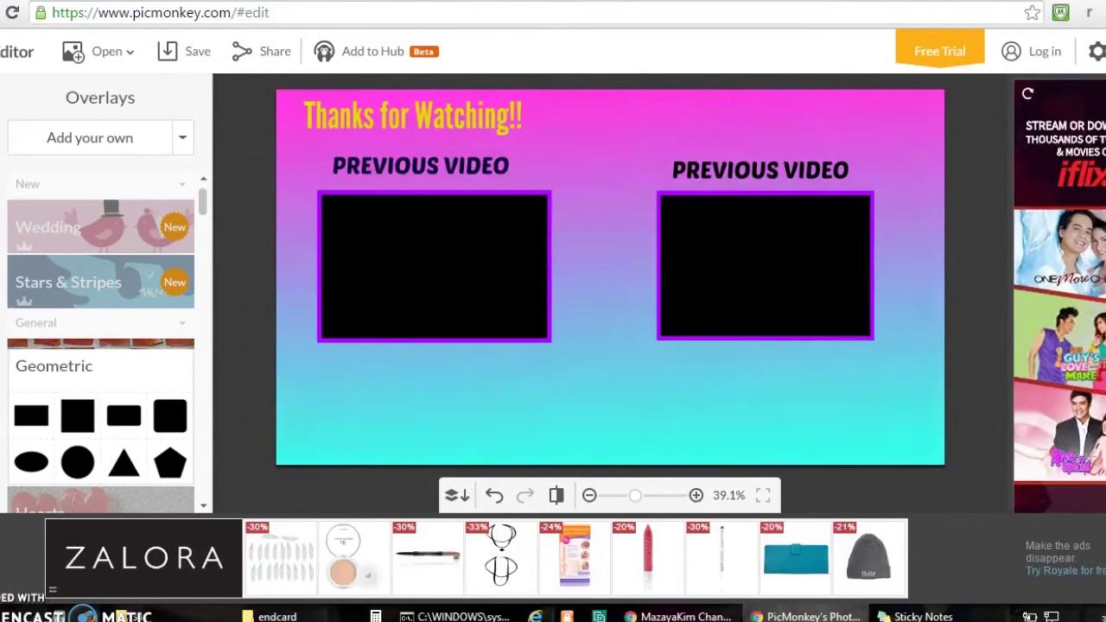
# Step: Add the YouTube-Subscribe-Button image from the aaaaYOUTUBE outro folder as an overlay
pyautogui.click(100, 143)
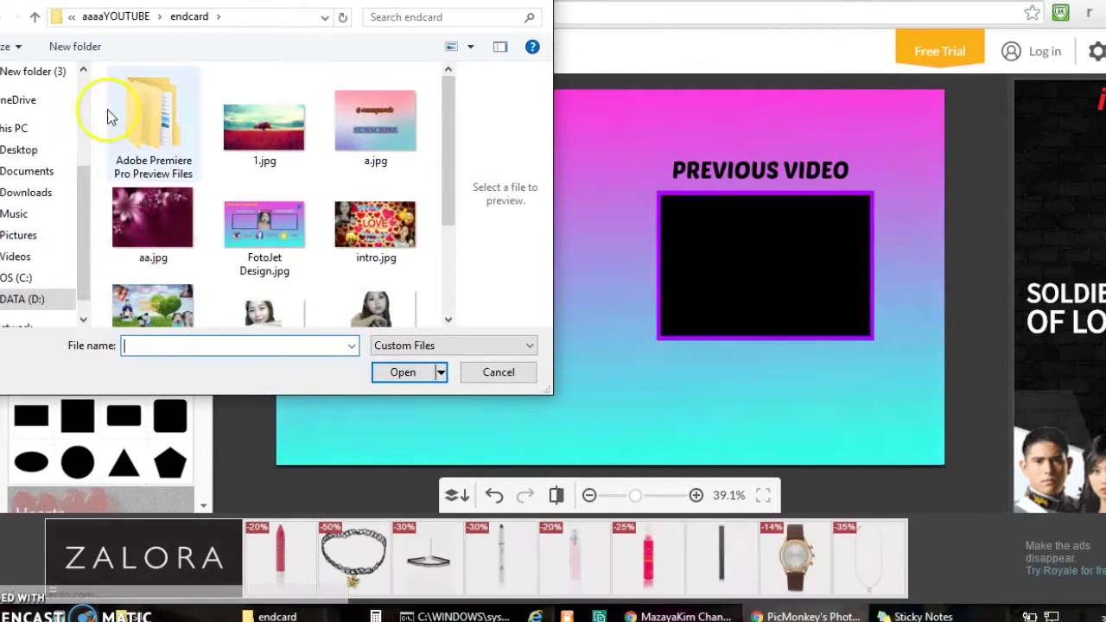
pyautogui.click(130, 17)
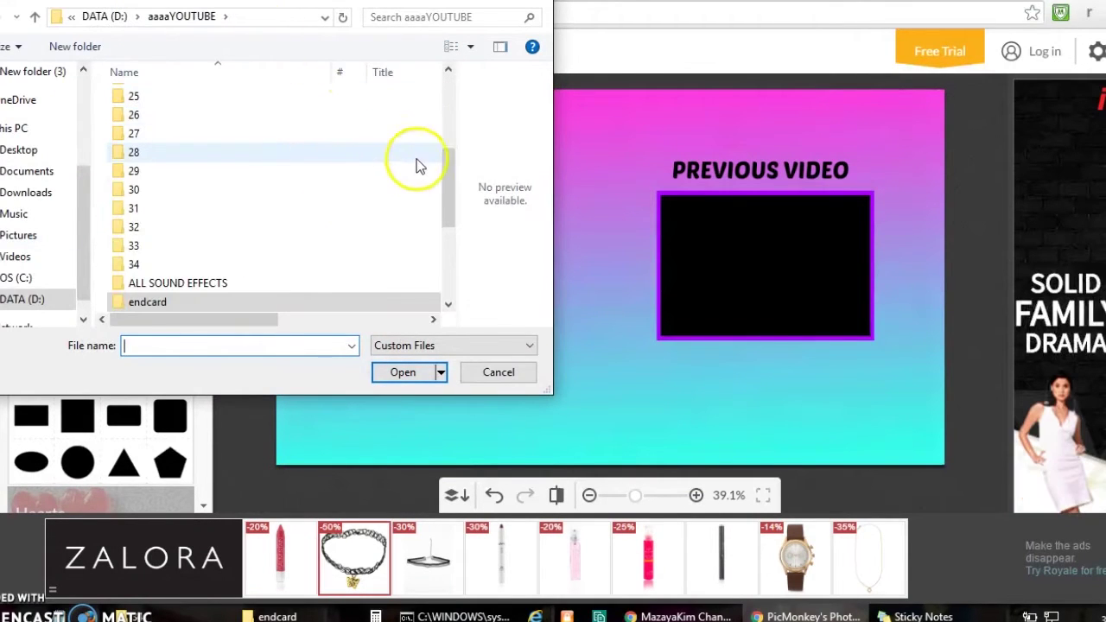
pyautogui.moveTo(444, 165); pyautogui.dragTo(447, 221)
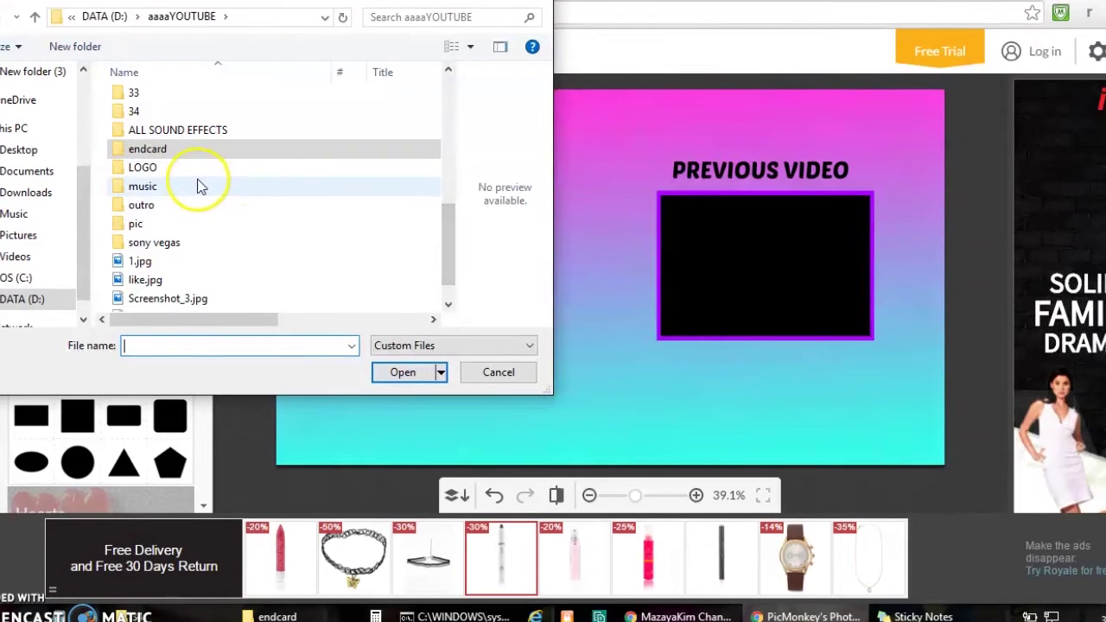
pyautogui.doubleClick(183, 207)
pyautogui.click(181, 212)
pyautogui.moveTo(447, 107); pyautogui.dragTo(442, 311)
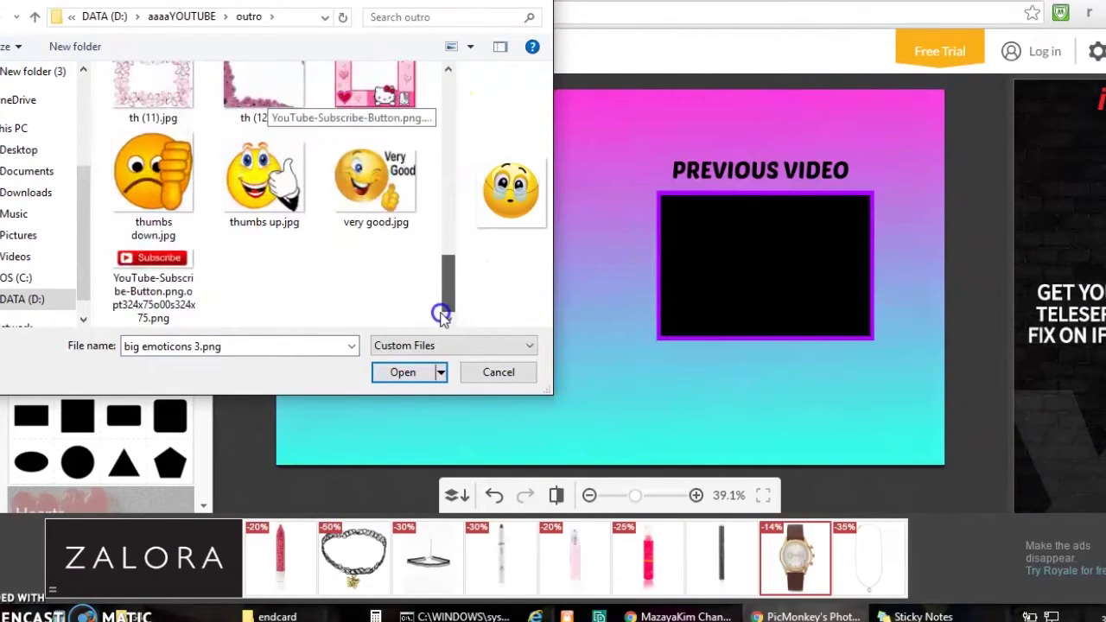
pyautogui.doubleClick(162, 256)
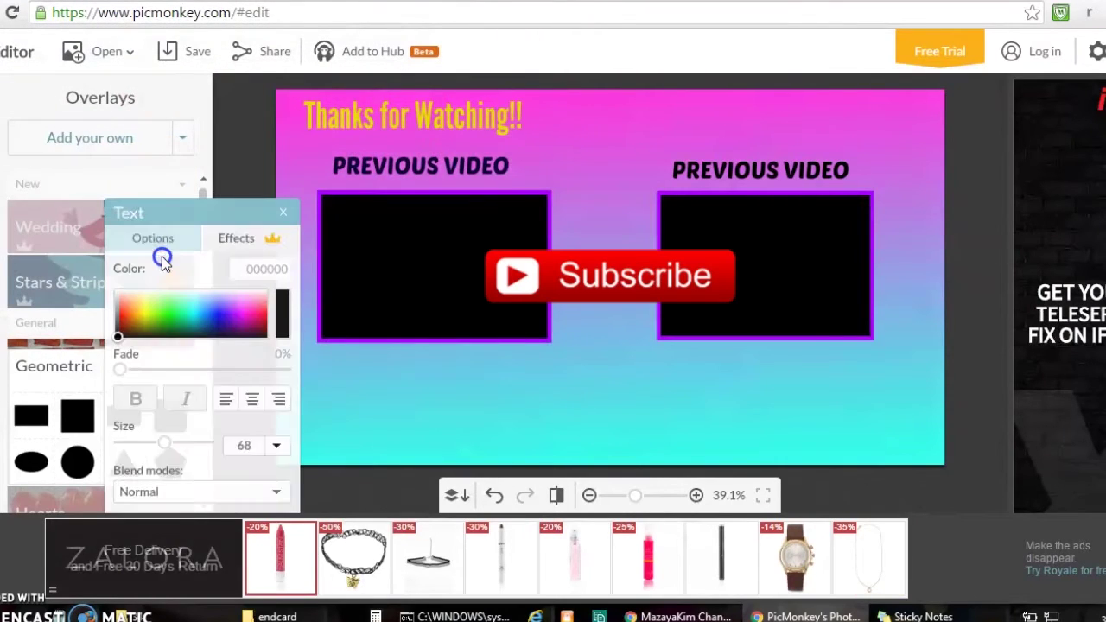
# Step: Shrink the Subscribe button and place it between the two headings
pyautogui.moveTo(638, 264); pyautogui.dragTo(647, 151)
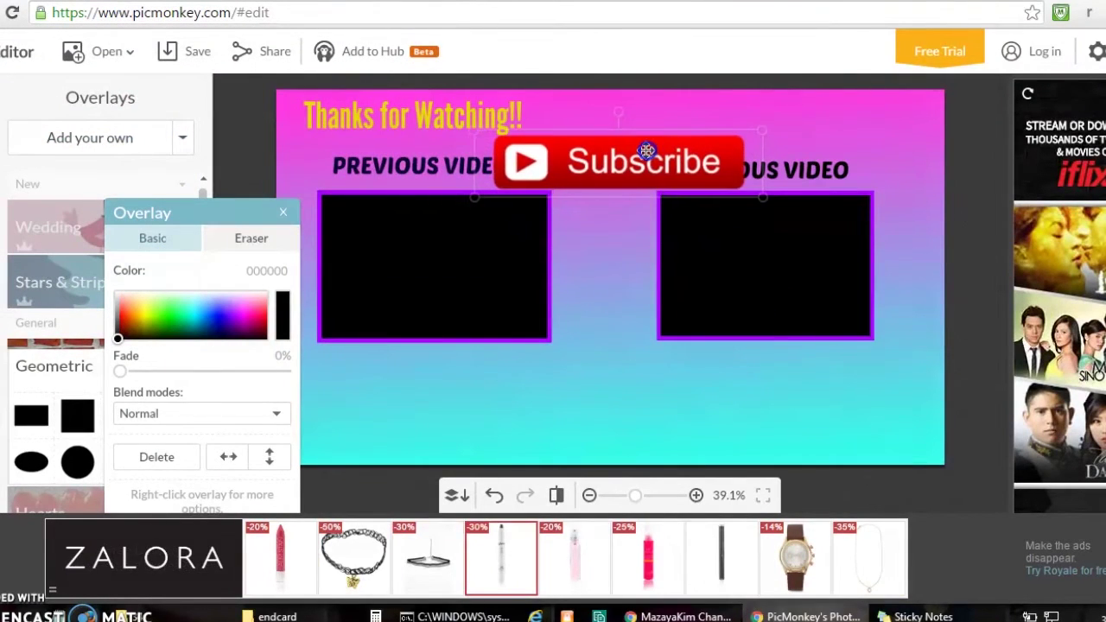
pyautogui.click(764, 198)
pyautogui.moveTo(762, 197); pyautogui.dragTo(624, 159)
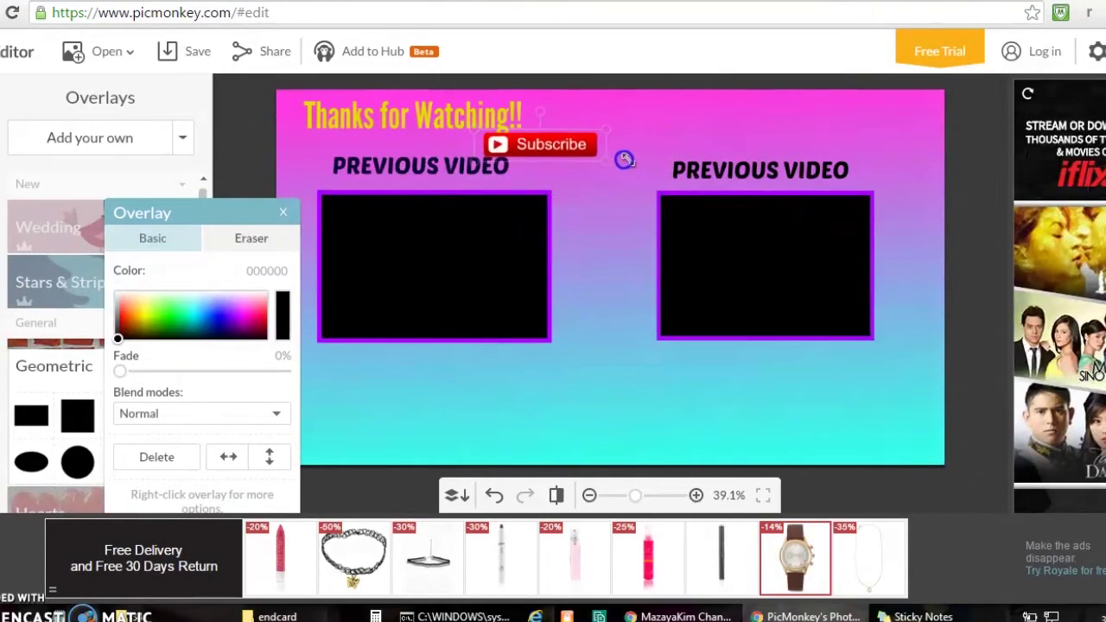
pyautogui.moveTo(553, 142); pyautogui.dragTo(601, 163)
# Step: Widen the right video box and fine-tune the heading and button positions
pyautogui.click(676, 203)
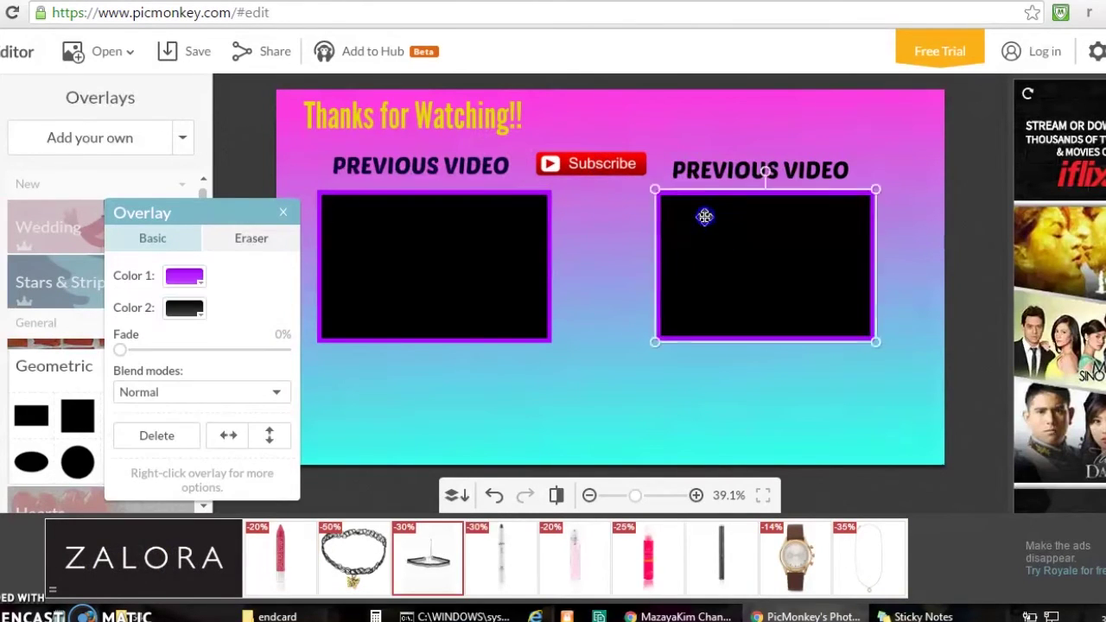
pyautogui.moveTo(705, 217); pyautogui.dragTo(704, 215)
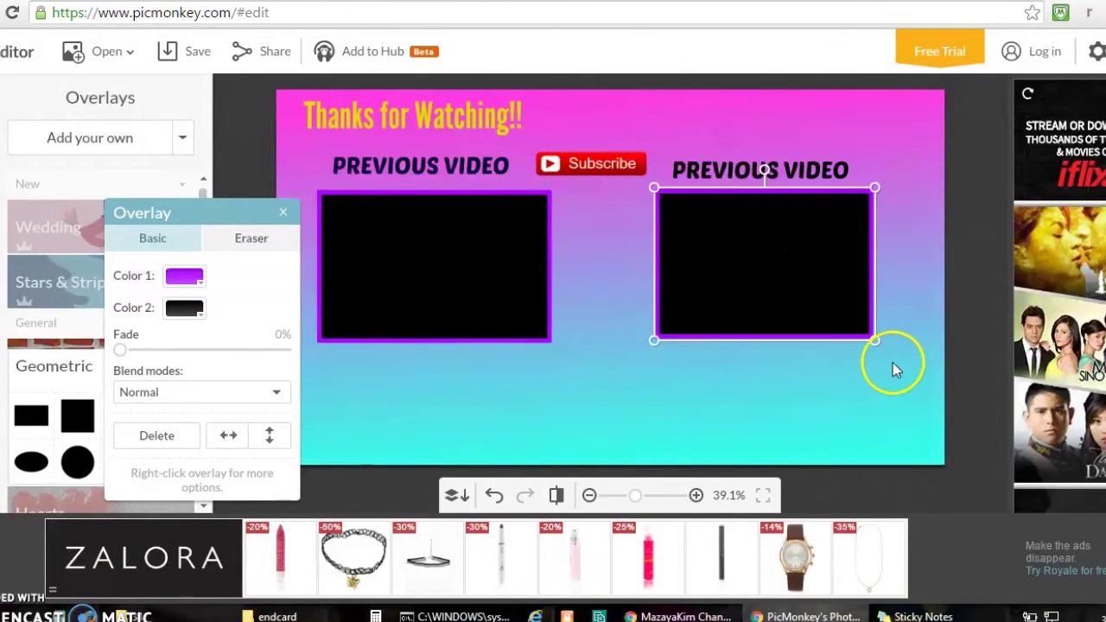
pyautogui.moveTo(876, 341); pyautogui.dragTo(887, 339)
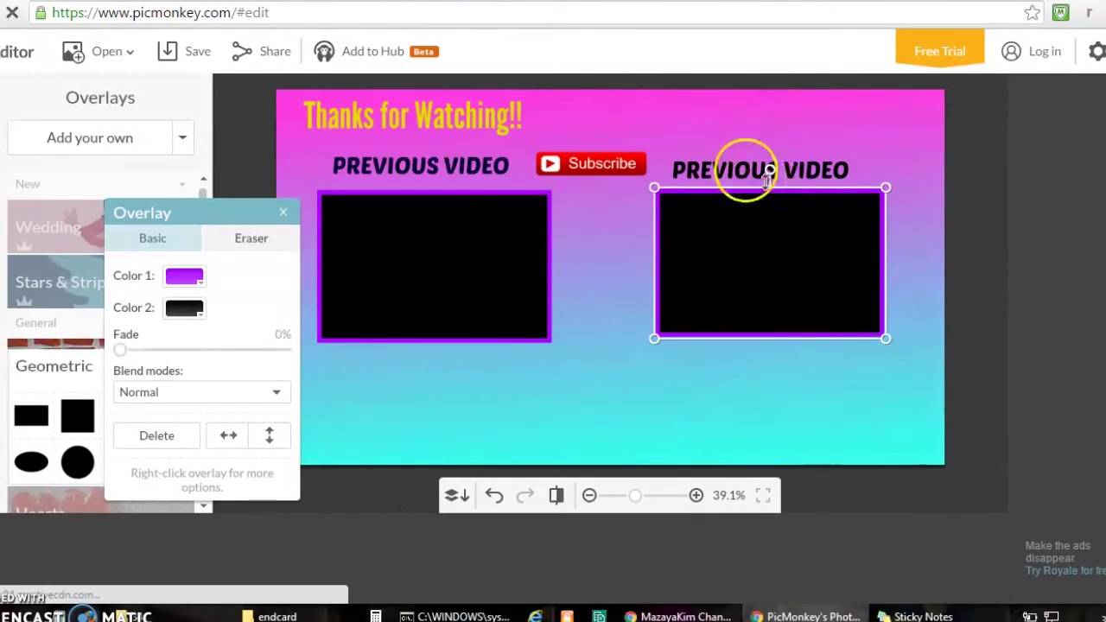
pyautogui.moveTo(735, 168); pyautogui.dragTo(736, 161)
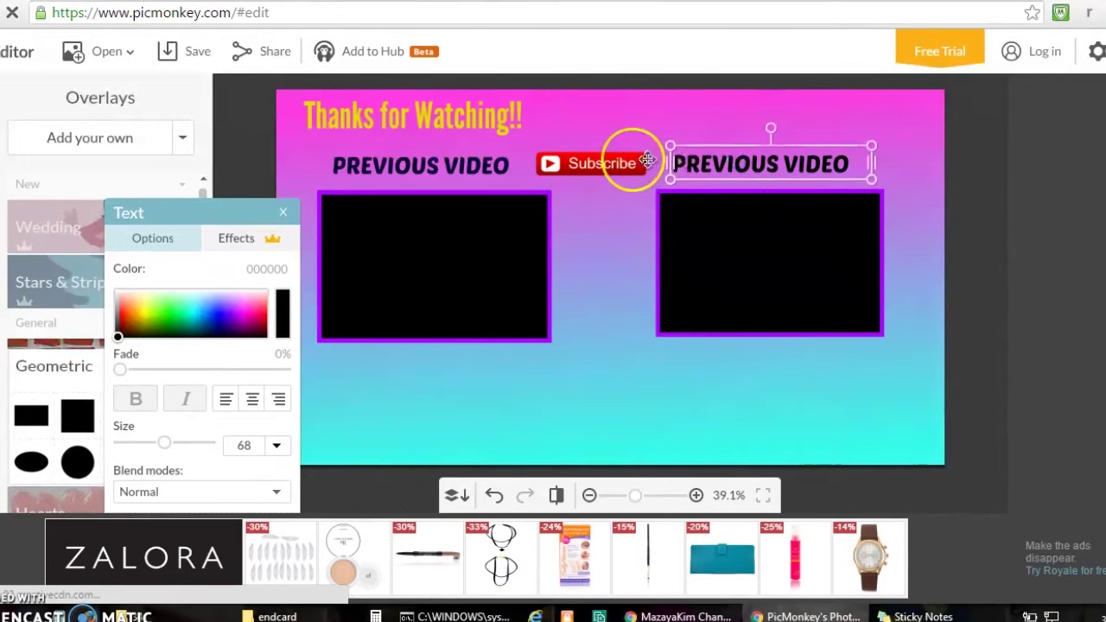
pyautogui.moveTo(593, 167); pyautogui.dragTo(599, 165)
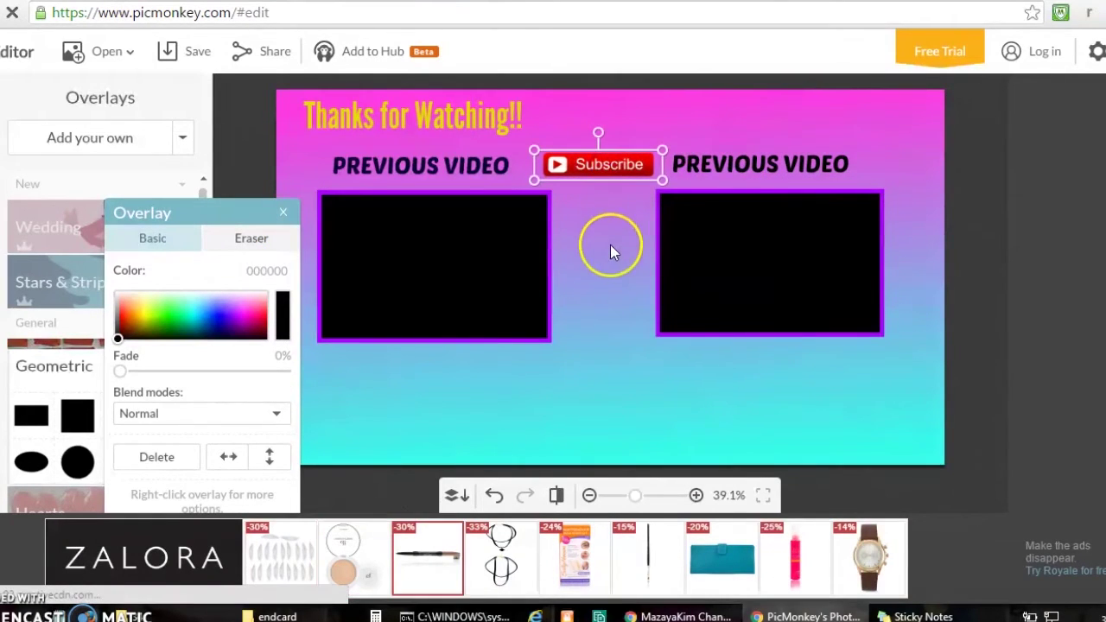
pyautogui.click(601, 381)
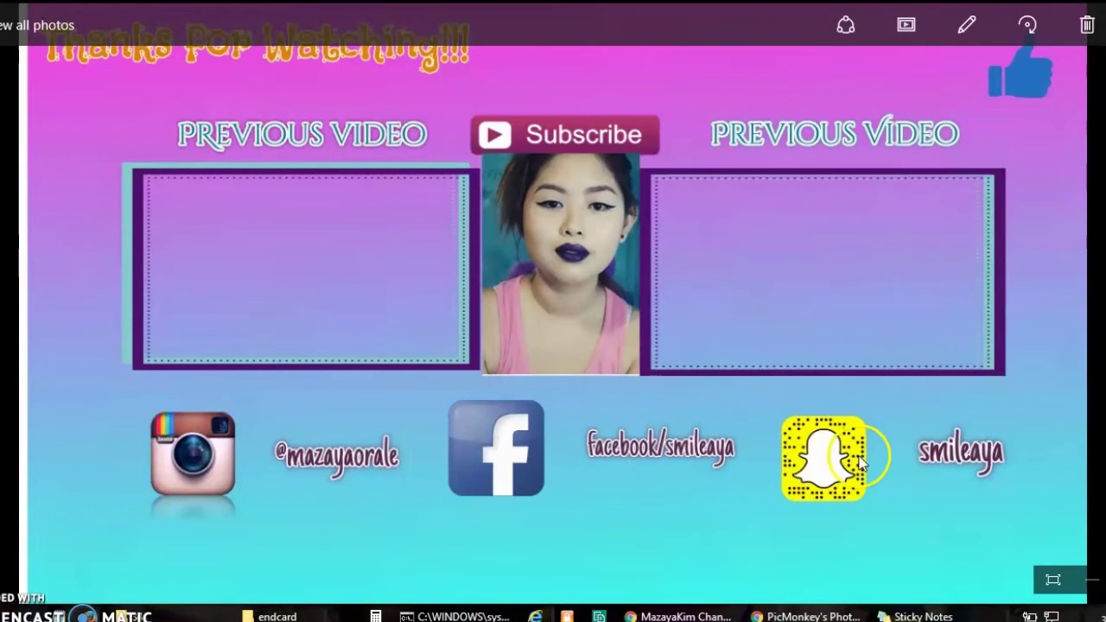
pyautogui.moveTo(812, 616)
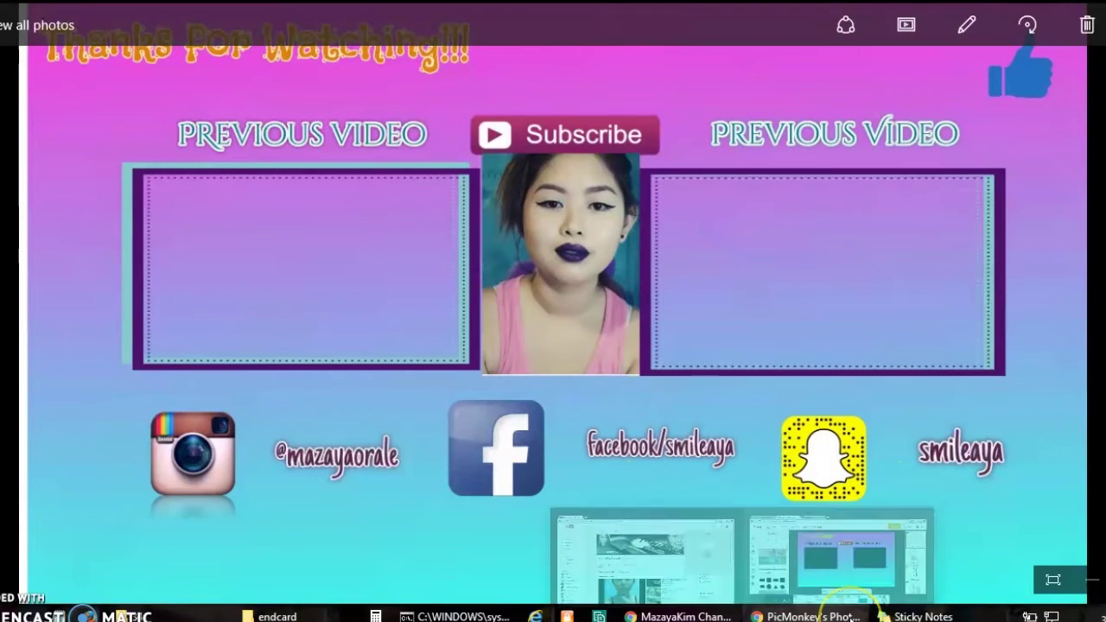
pyautogui.click(838, 544)
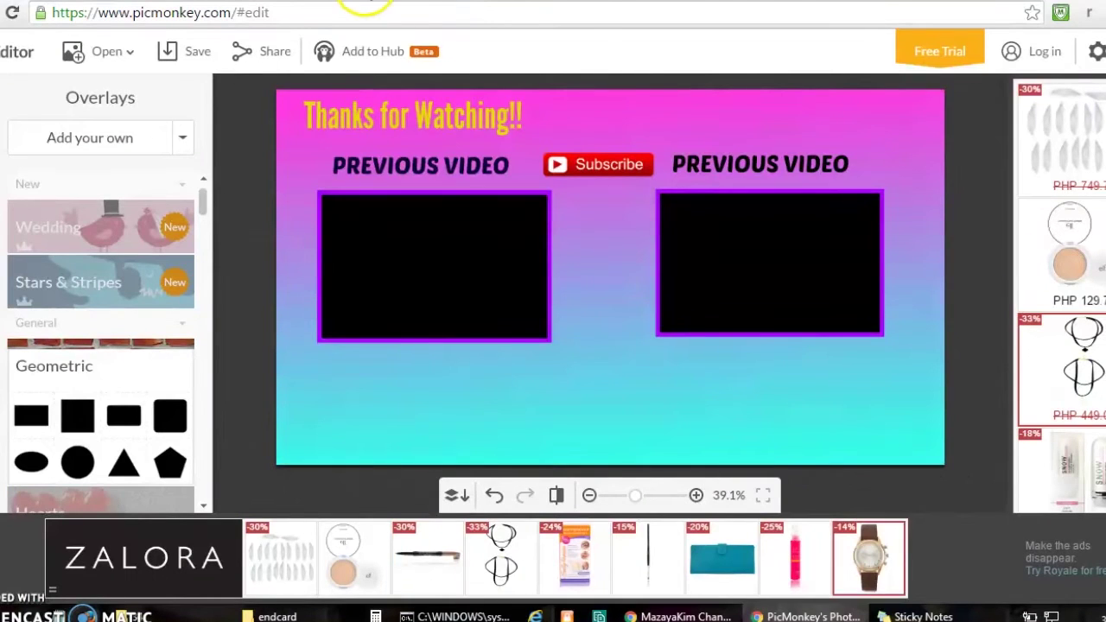
# Step: Replace 'subscribe' with 'instagram' in the Yahoo image search and run it
pyautogui.click(367, 2)
pyautogui.scroll(2, 170, 422)
pyautogui.click(64, 80)
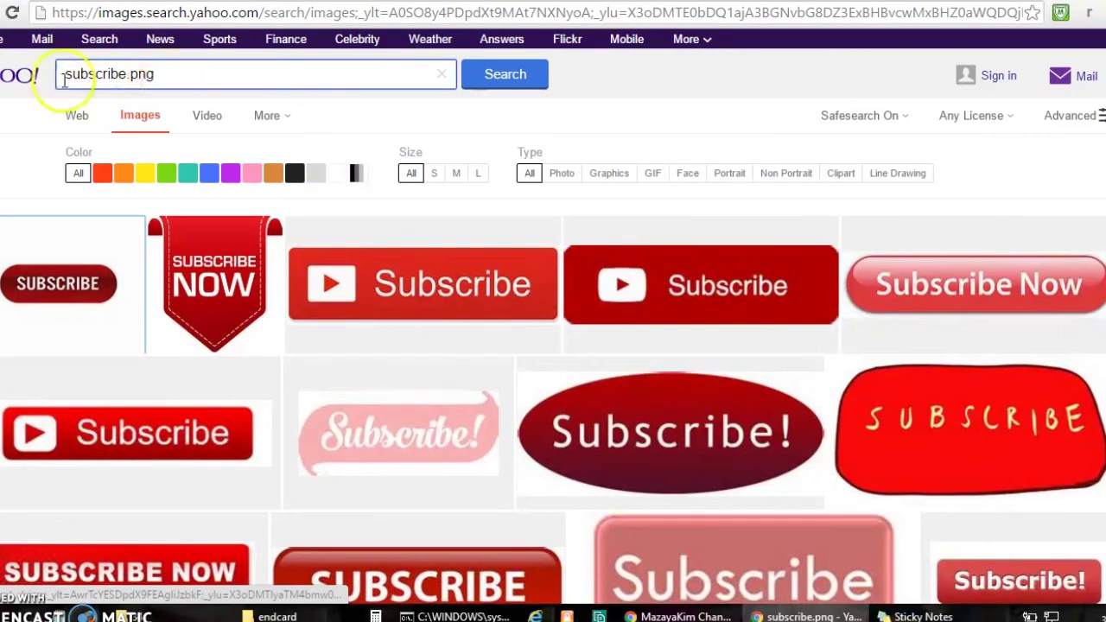
pyautogui.moveTo(128, 74); pyautogui.dragTo(36, 80)
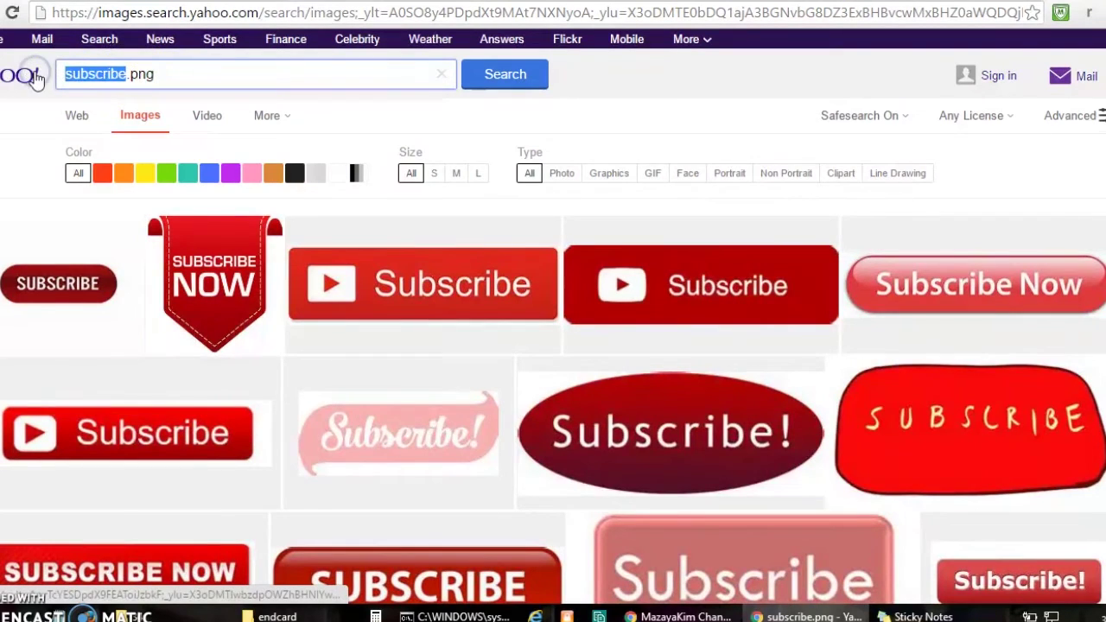
pyautogui.press('BackSpace')
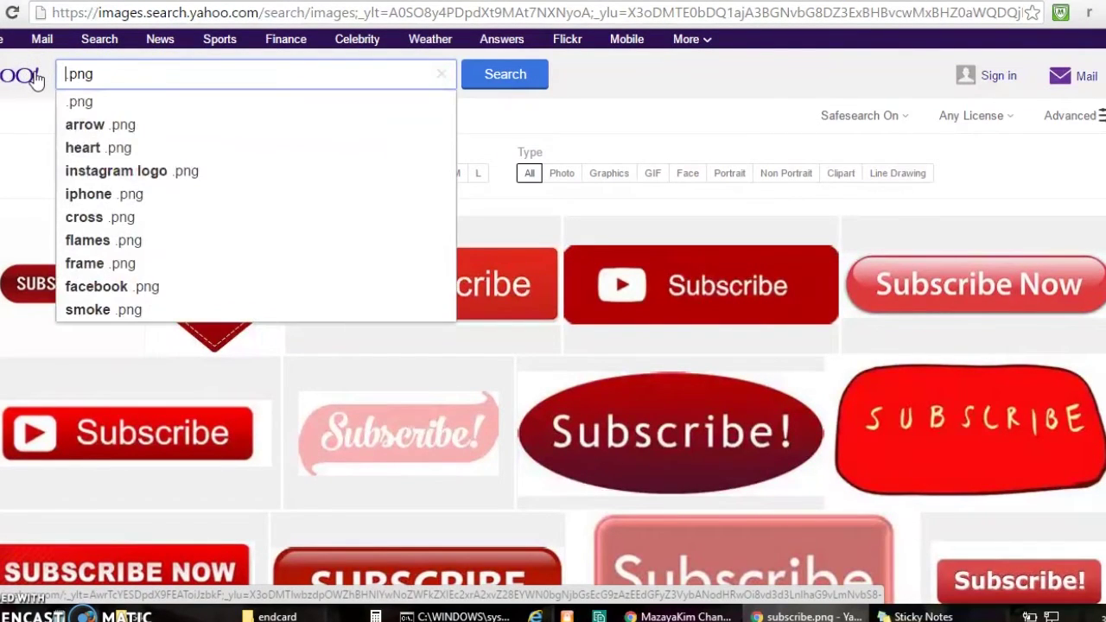
pyautogui.write('instagram')
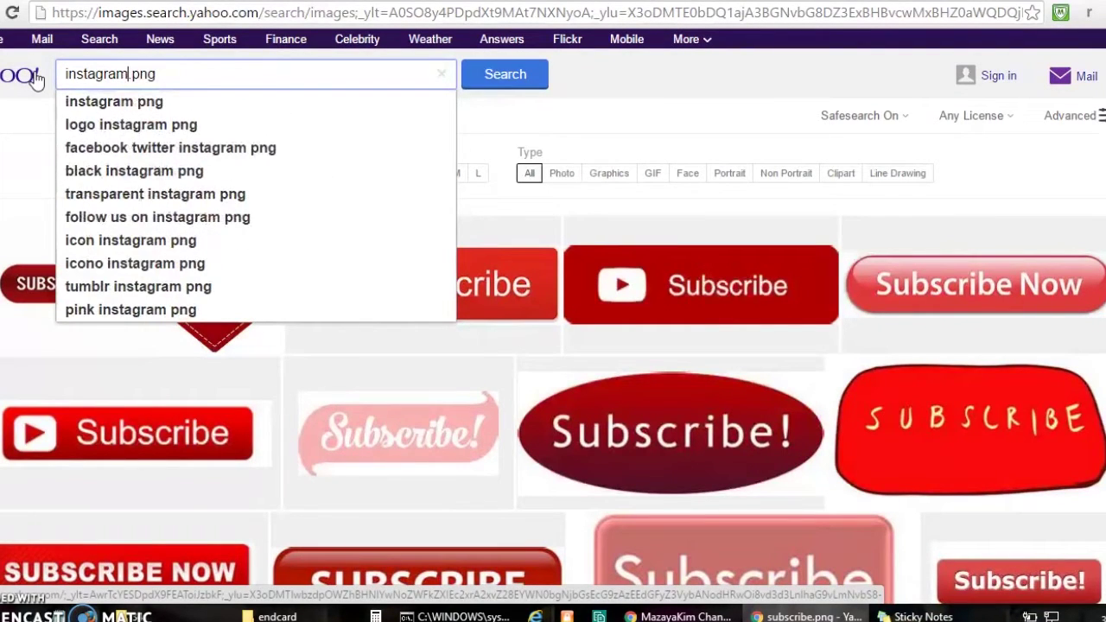
pyautogui.press('Return')
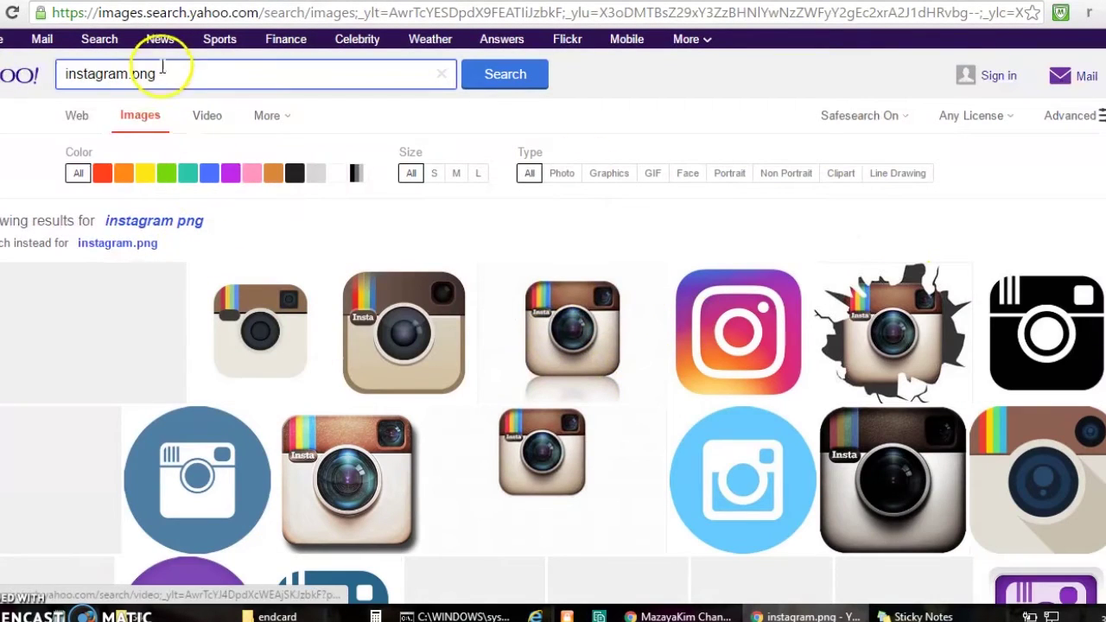
# Step: Edit the query toward 'snapchat.png', then return to the PicMonkey editor
pyautogui.moveTo(128, 74); pyautogui.dragTo(32, 78)
pyautogui.write('facebook')
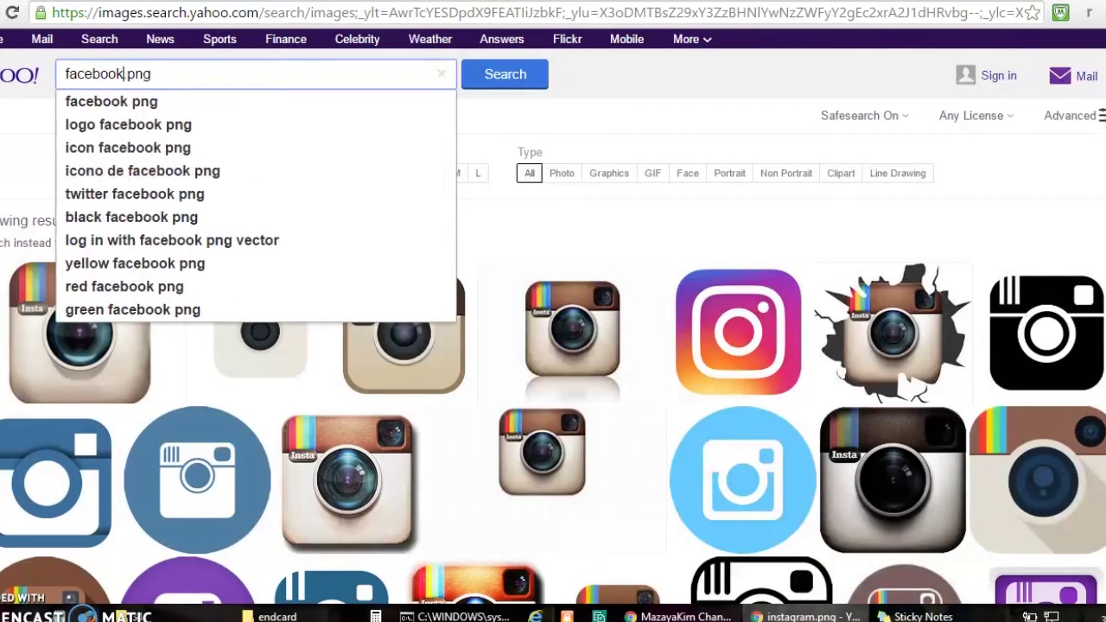
pyautogui.write('snapcha')
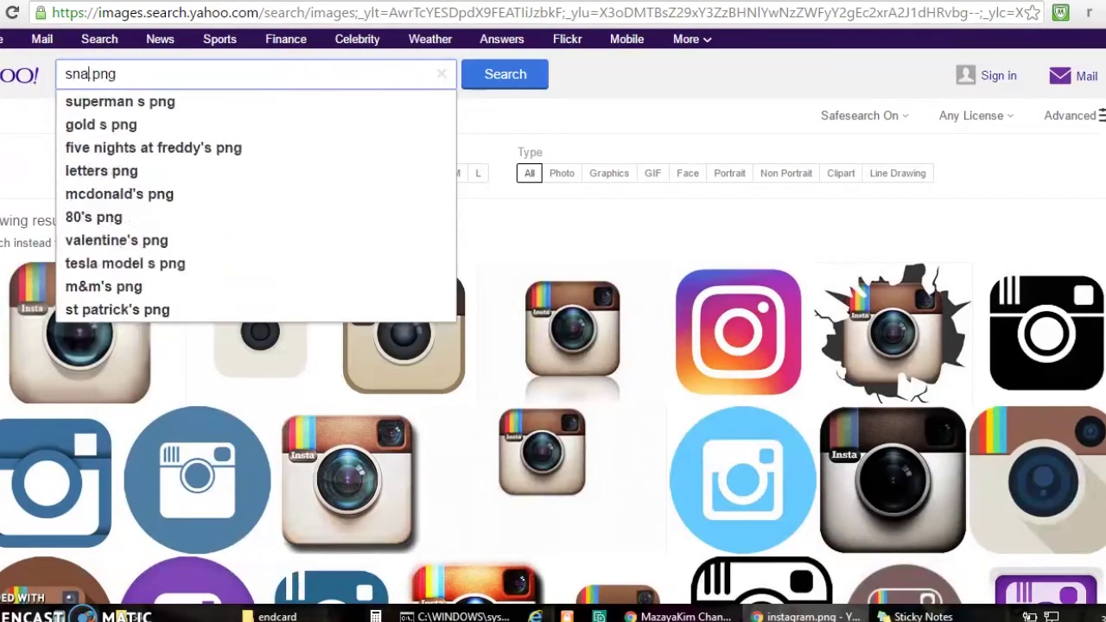
pyautogui.write('t')
pyautogui.write('.png')
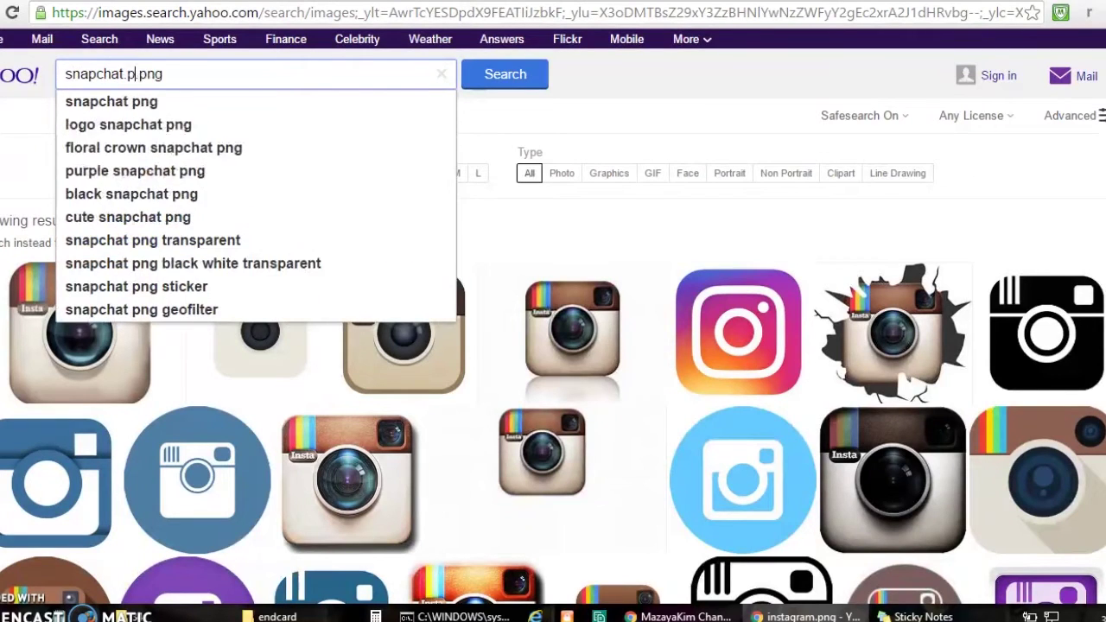
pyautogui.press('BackSpace')
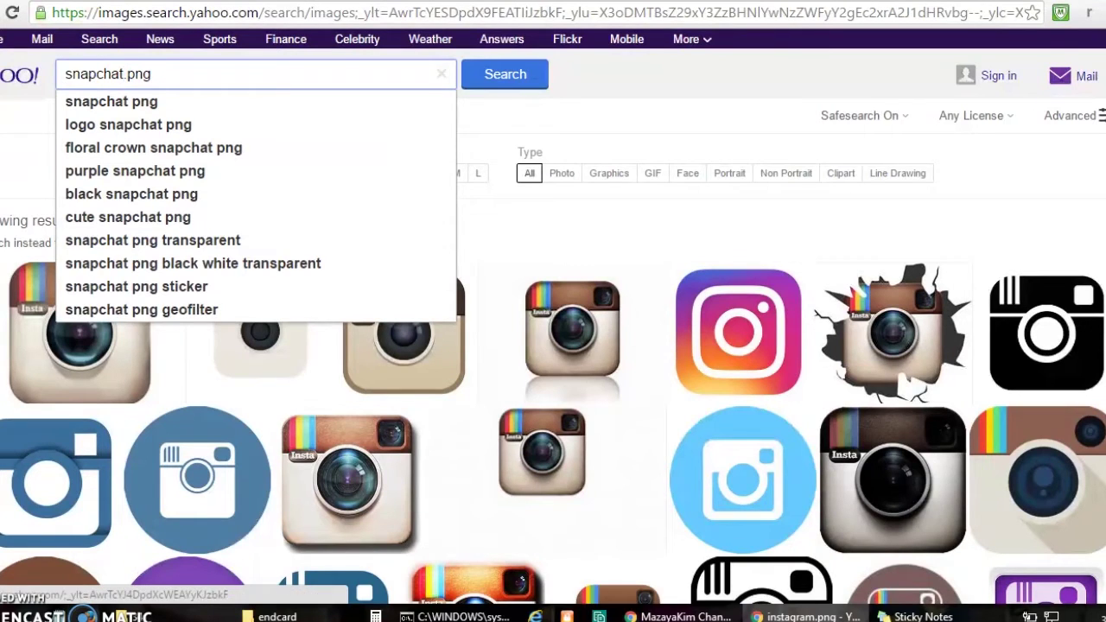
pyautogui.click(231, 3)
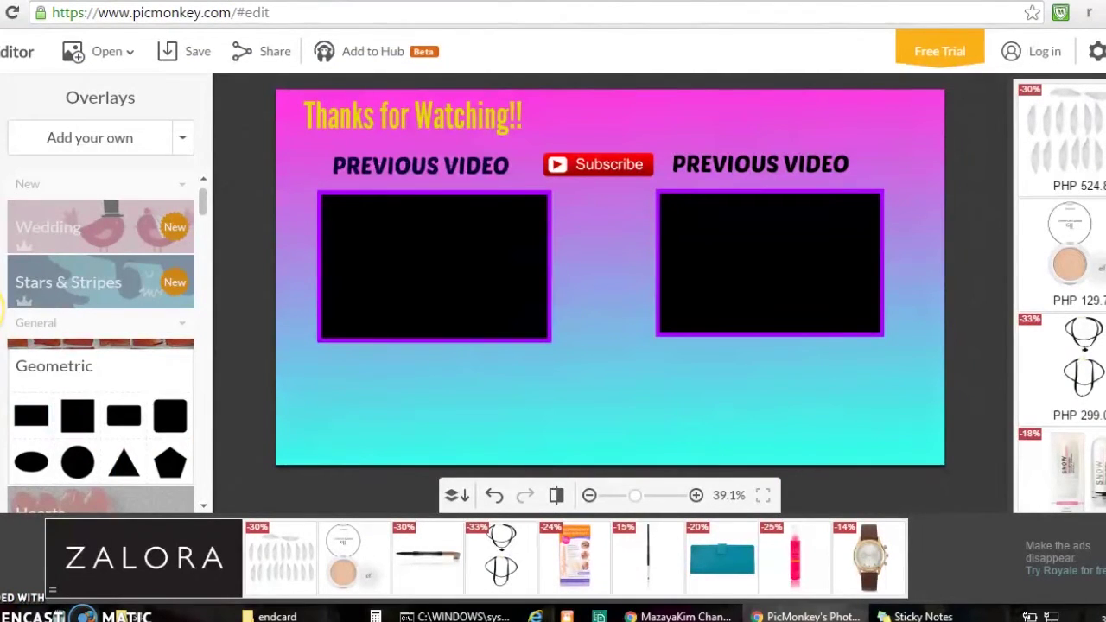
# Step: Add 'Instagram reflection.png' as a small logo below the left video box, then show the text fonts
pyautogui.click(84, 138)
pyautogui.moveTo(448, 86); pyautogui.dragTo(455, 155)
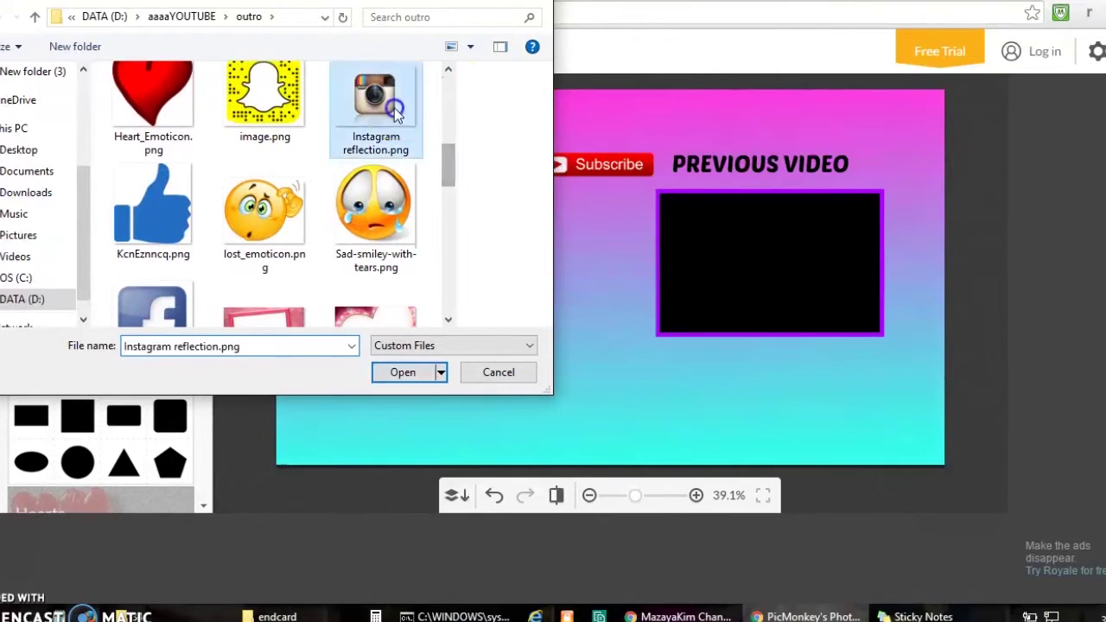
pyautogui.doubleClick(395, 104)
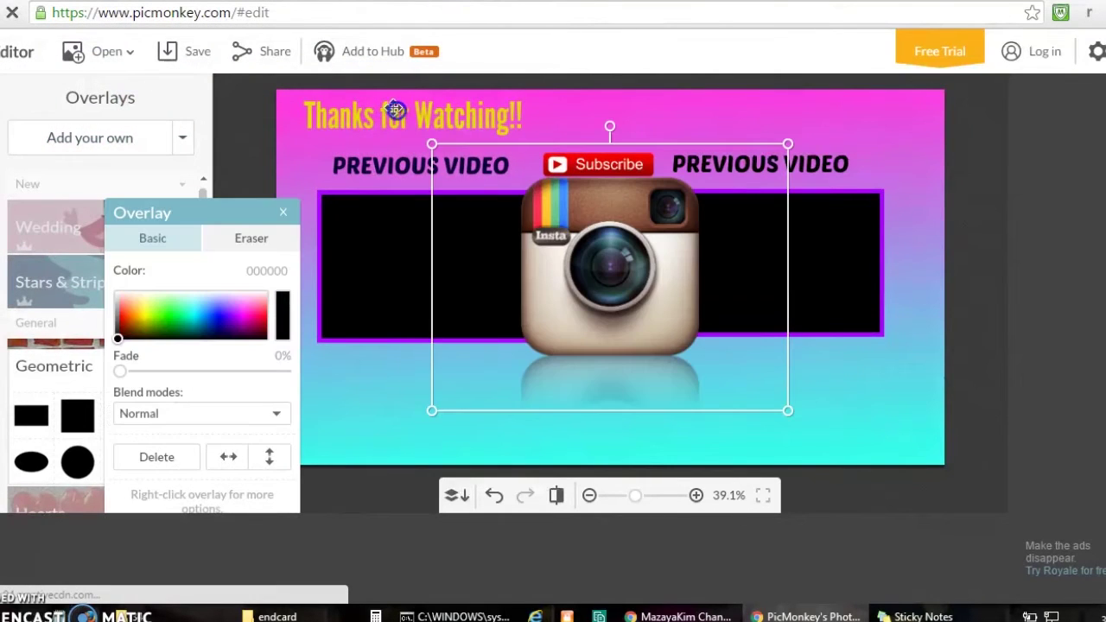
pyautogui.moveTo(789, 131); pyautogui.dragTo(576, 349)
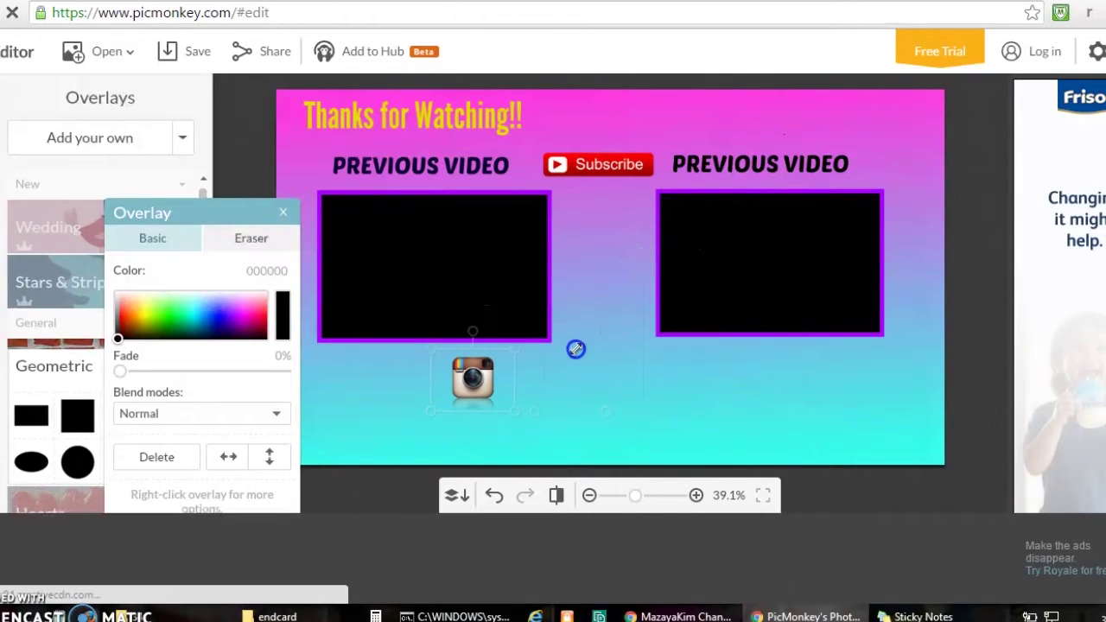
pyautogui.moveTo(472, 378); pyautogui.dragTo(327, 386)
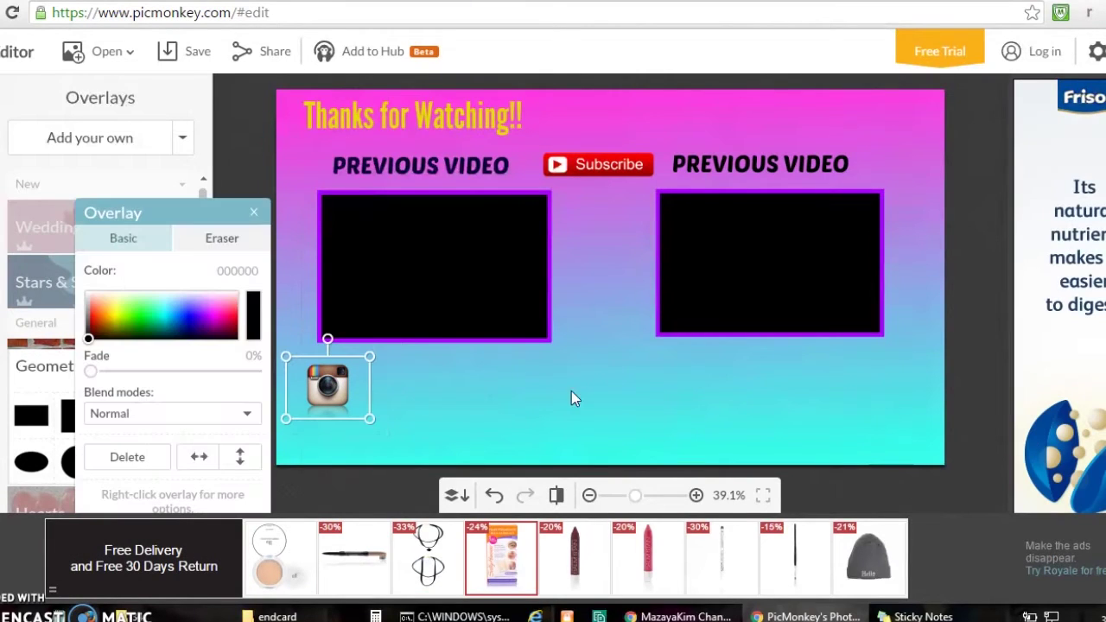
pyautogui.click(608, 252)
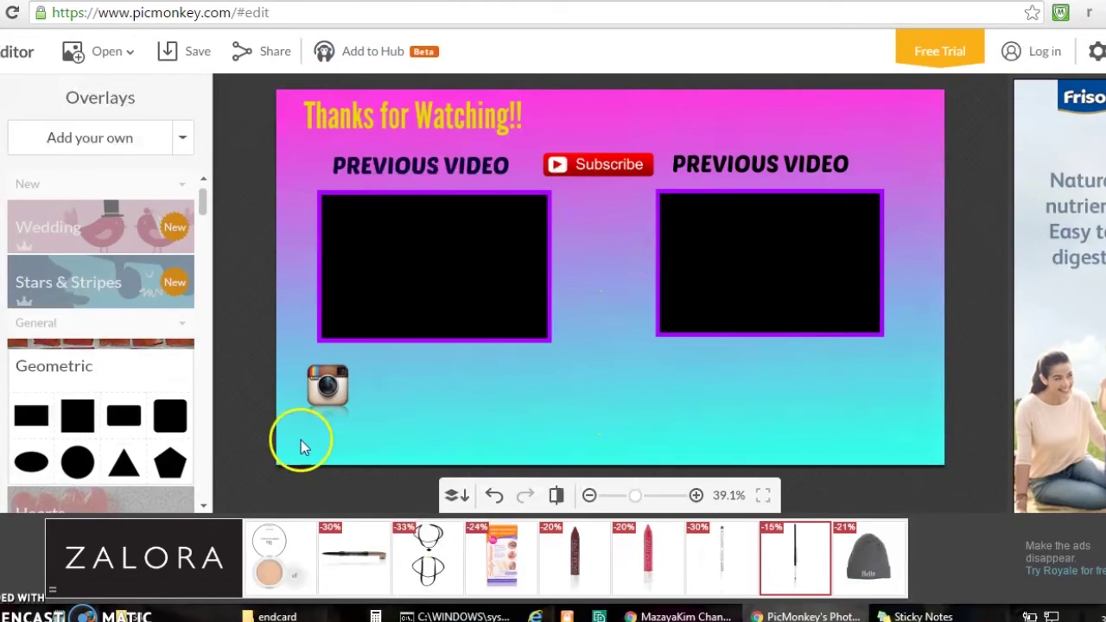
pyautogui.click(341, 378)
pyautogui.click(342, 378)
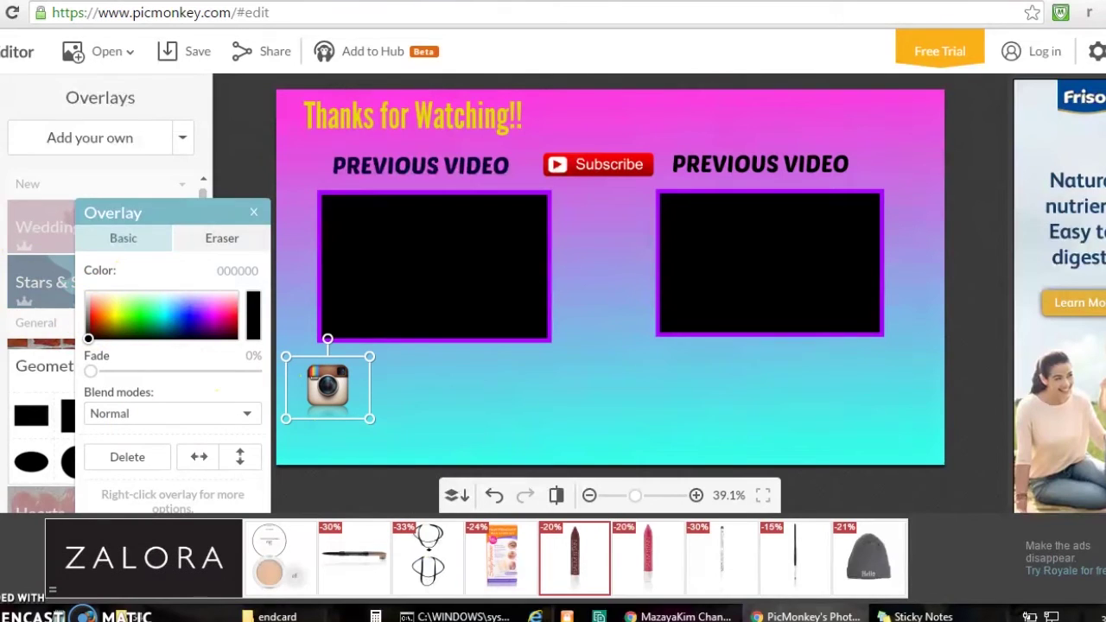
pyautogui.click(33, 218)
pyautogui.click(252, 216)
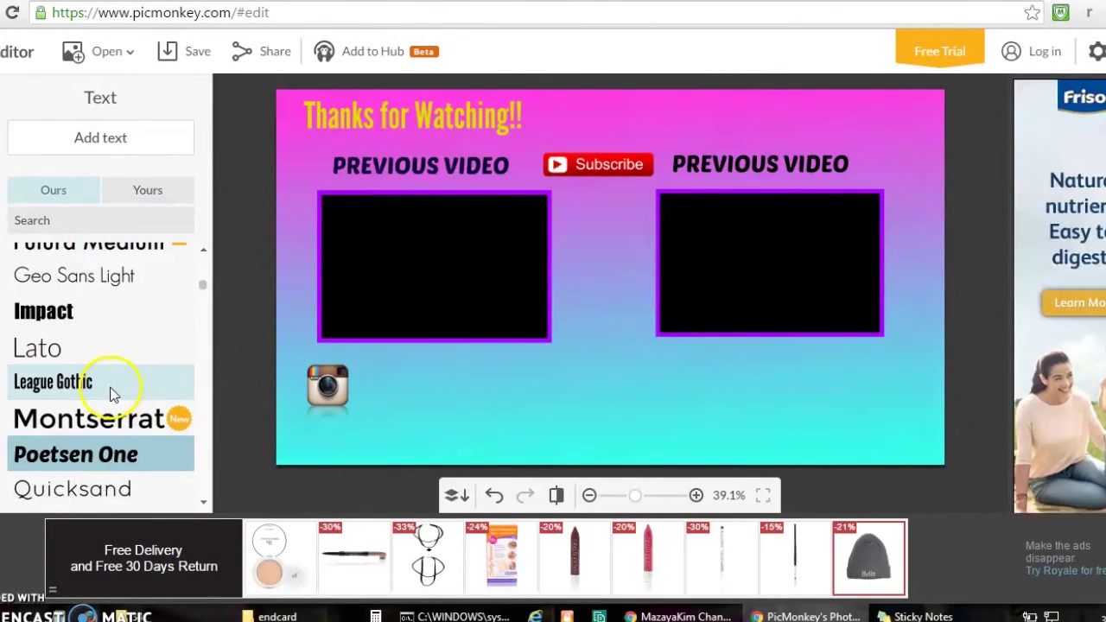
# Step: Add a Geo Sans Light text box beside the Instagram icon containing the channel's Instagram handle
pyautogui.click(116, 277)
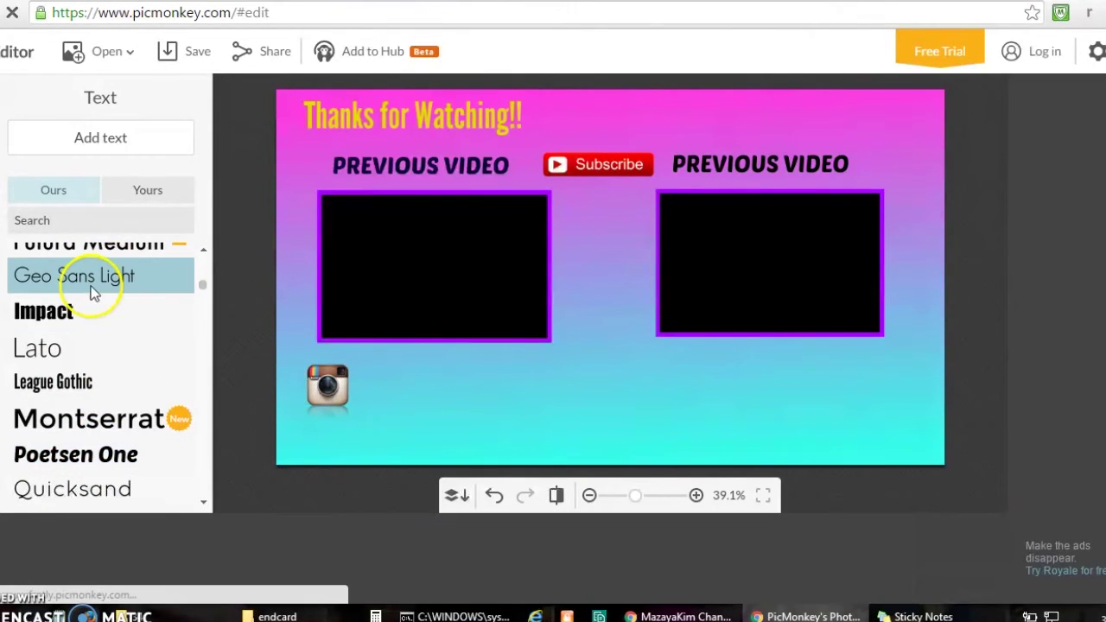
pyautogui.click(151, 143)
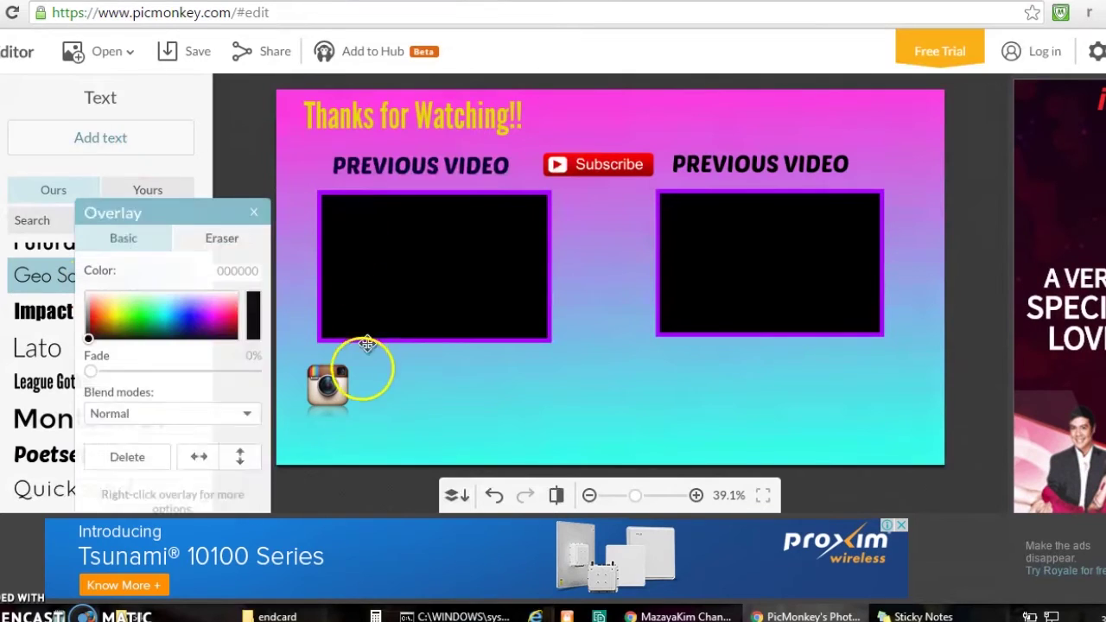
pyautogui.moveTo(562, 257); pyautogui.dragTo(440, 375)
pyautogui.click(362, 394)
pyautogui.click(372, 389)
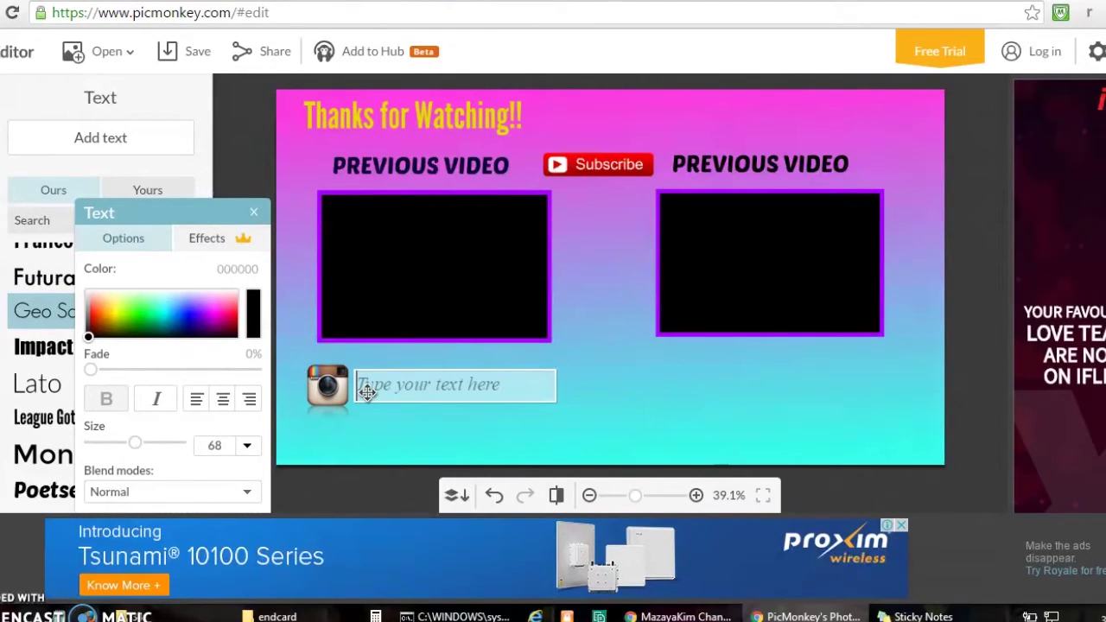
pyautogui.write('@mazayaorale')
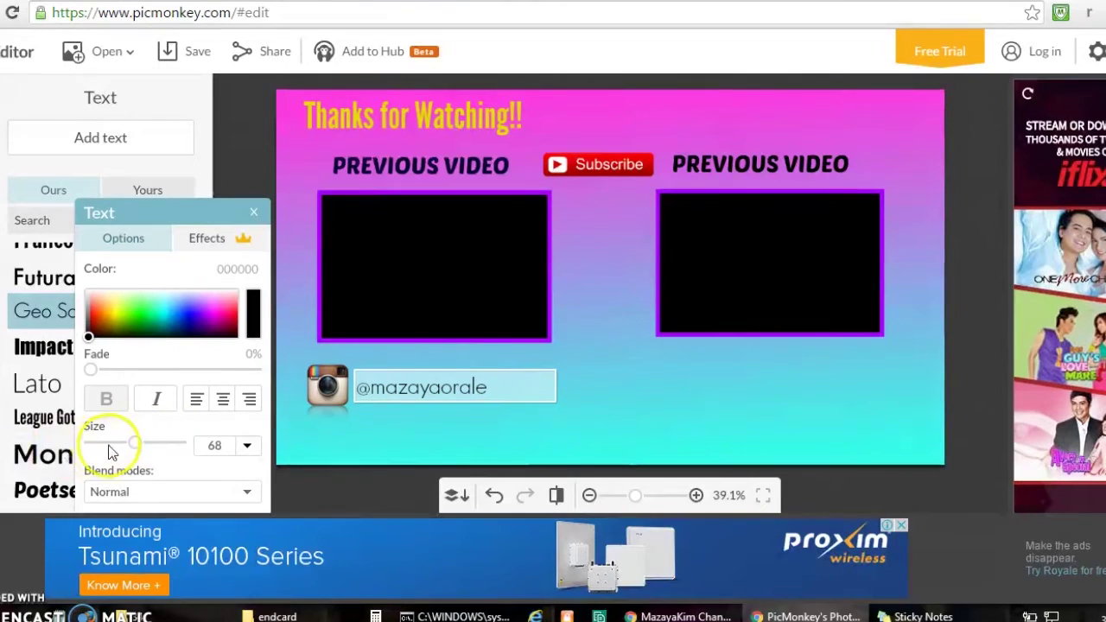
# Step: Shrink the Instagram handle text to size 43 and deselect it
pyautogui.moveTo(528, 414); pyautogui.dragTo(363, 388)
pyautogui.moveTo(135, 444); pyautogui.dragTo(125, 446)
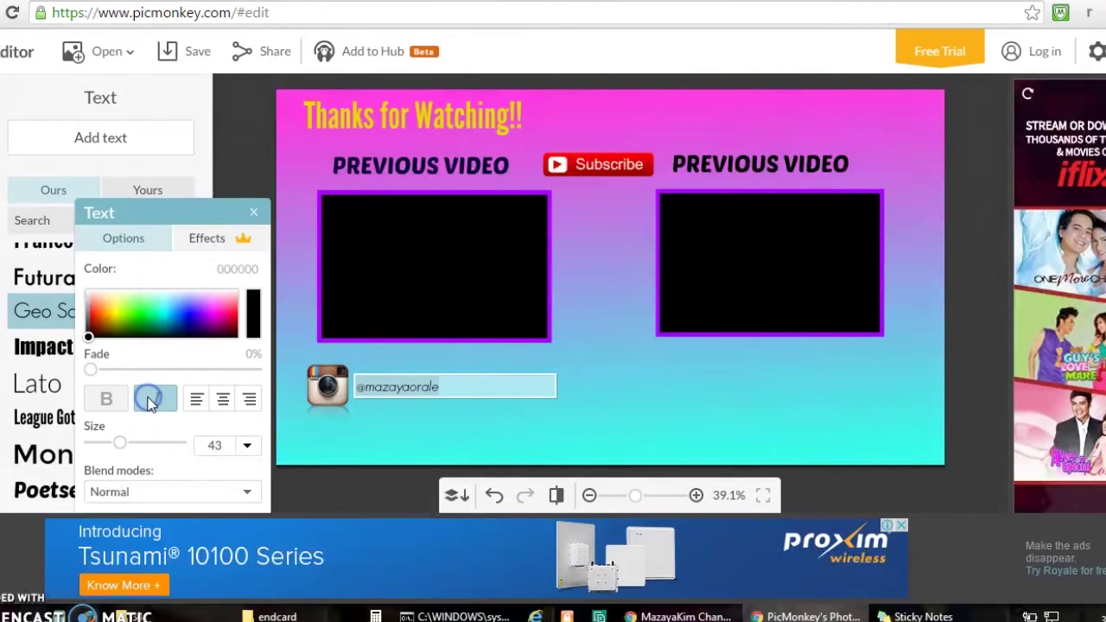
pyautogui.click(600, 407)
pyautogui.click(557, 384)
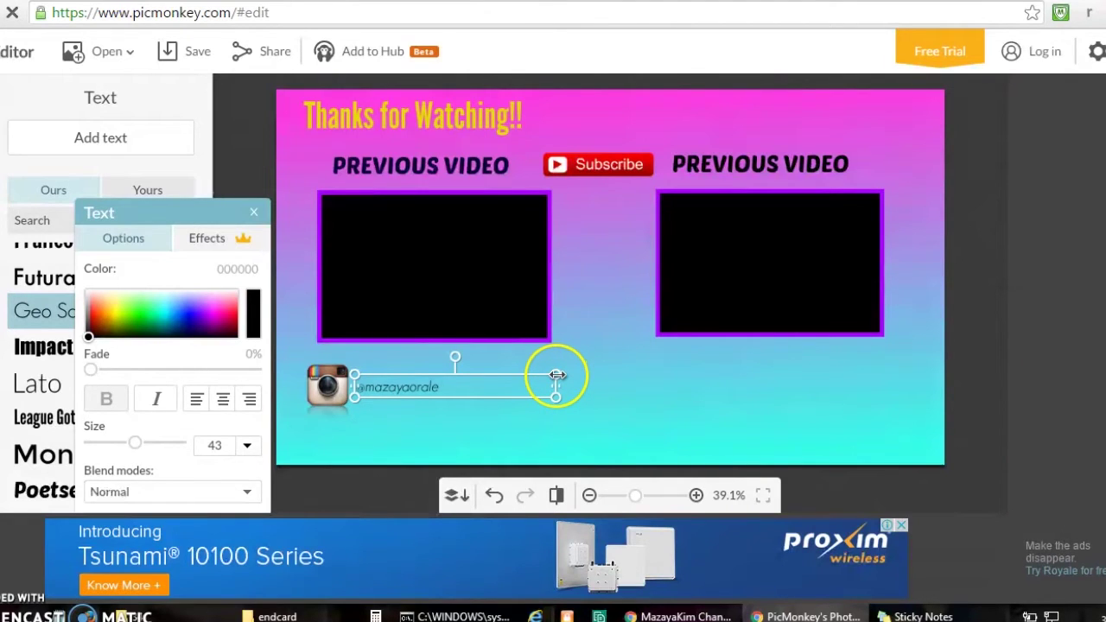
pyautogui.click(700, 376)
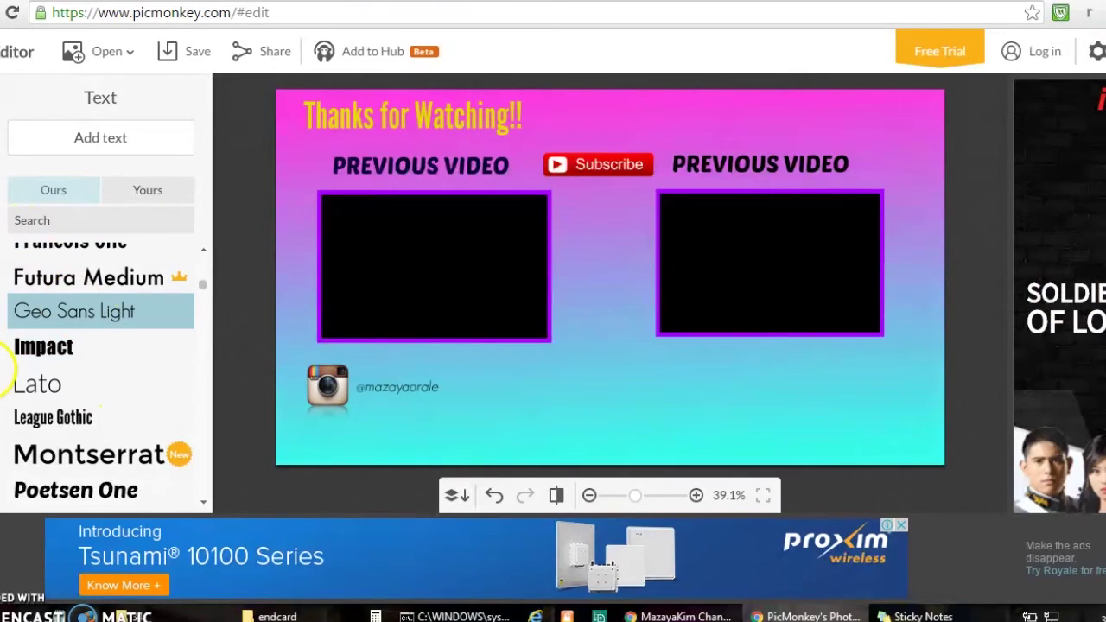
pyautogui.click(1, 372)
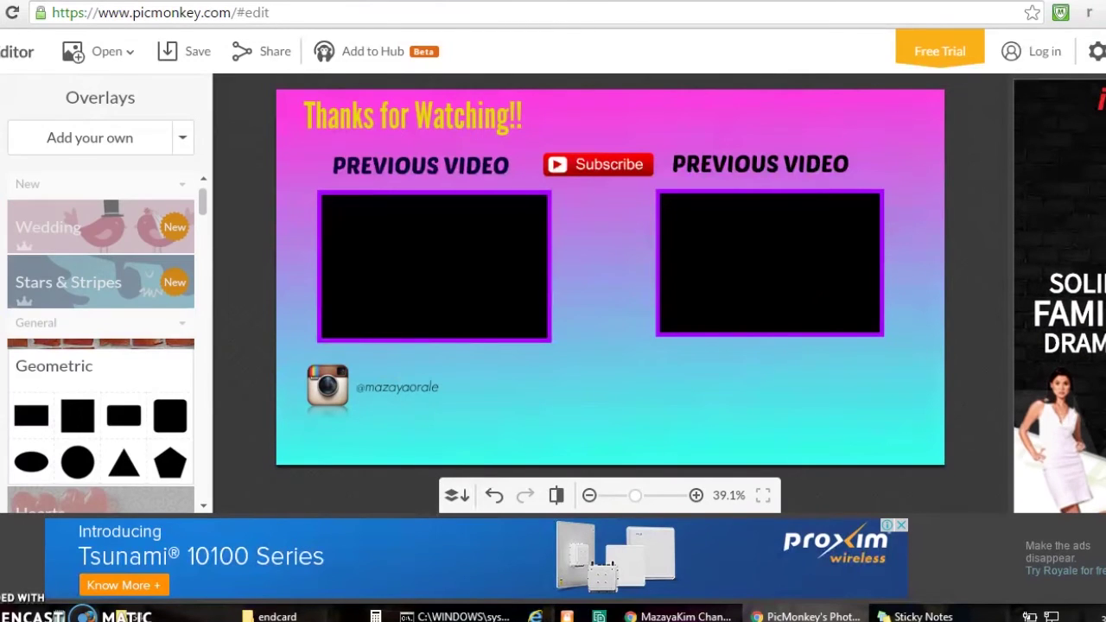
# Step: Import social-facebook-box-blue-icon.png as an overlay, shrink it, and place it right of the Instagram handle
pyautogui.click(93, 147)
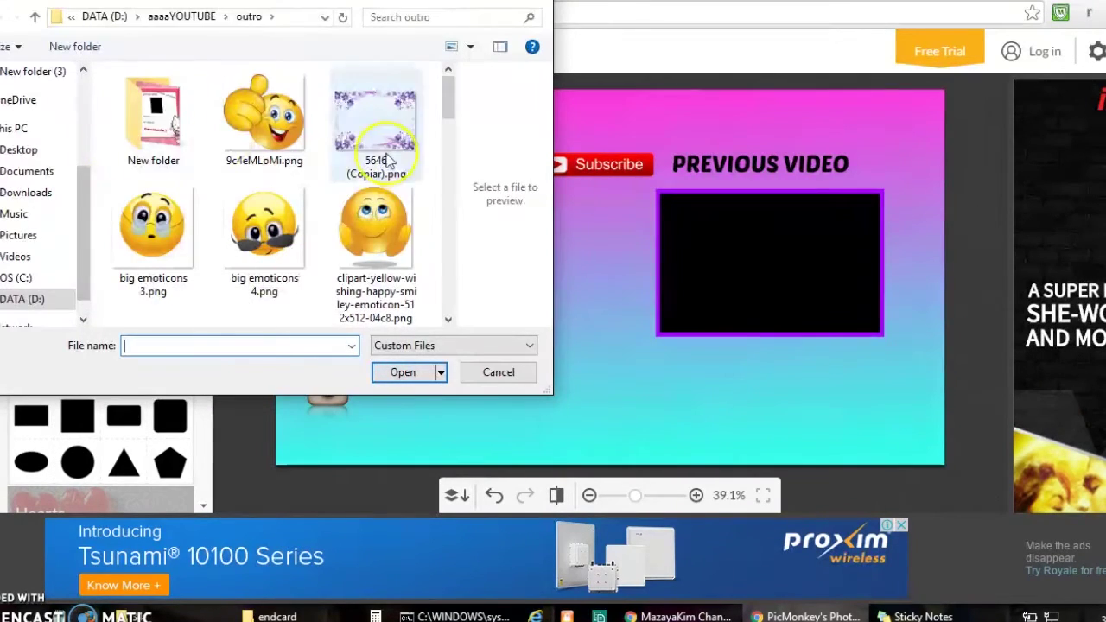
pyautogui.moveTo(447, 97); pyautogui.dragTo(419, 212)
pyautogui.scroll(3, 415, 190)
pyautogui.scroll(-1, 415, 192)
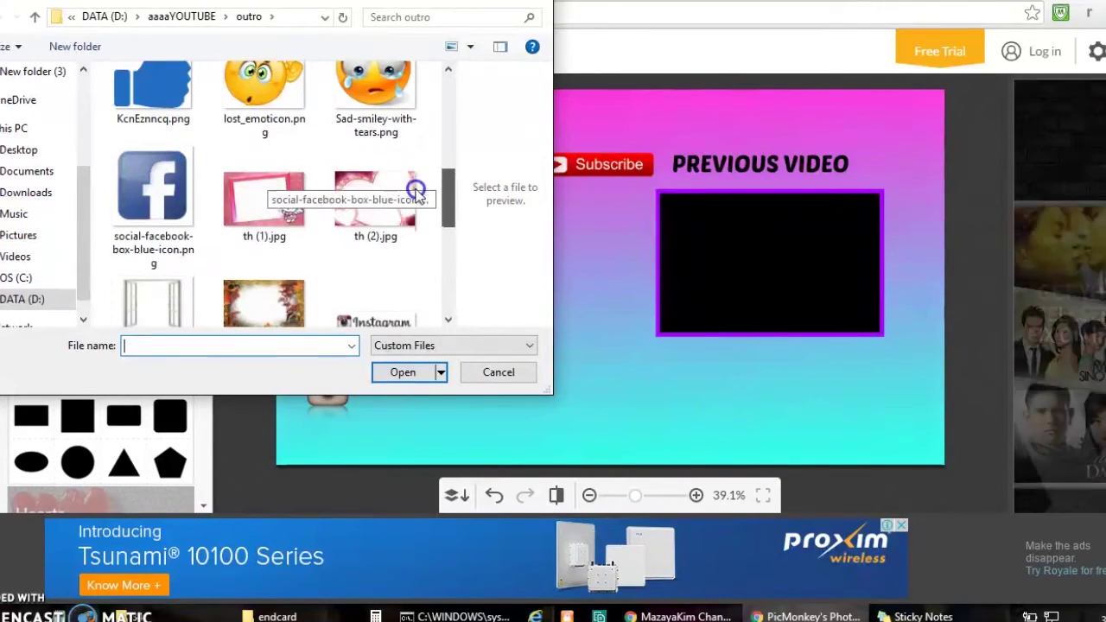
pyautogui.doubleClick(125, 180)
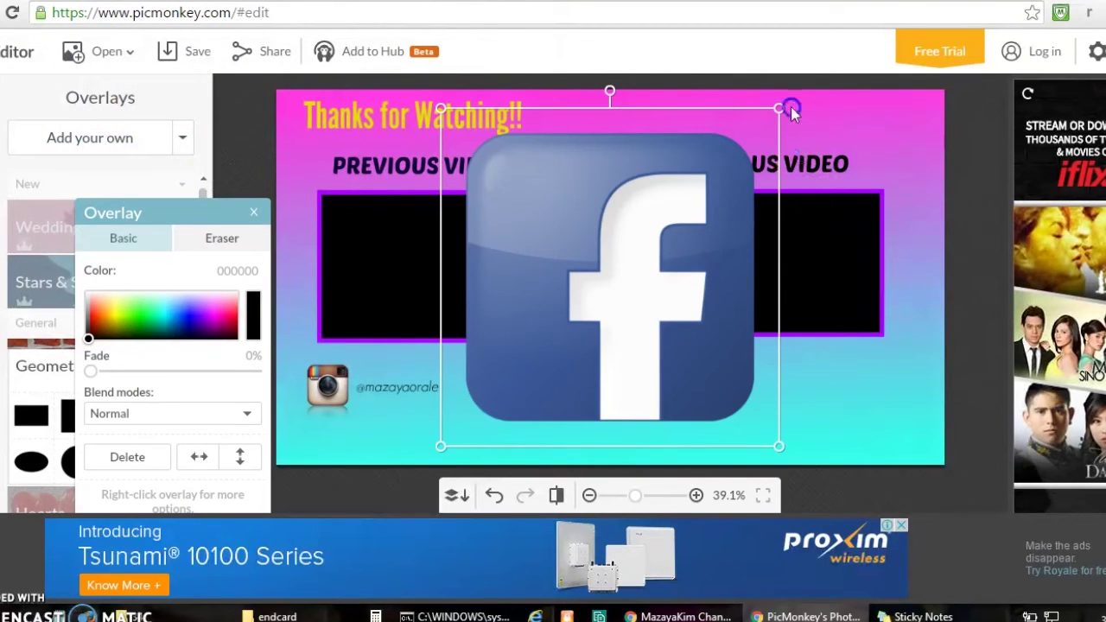
pyautogui.moveTo(778, 111); pyautogui.dragTo(605, 381)
pyautogui.click(515, 419)
pyautogui.moveTo(481, 414); pyautogui.dragTo(505, 375)
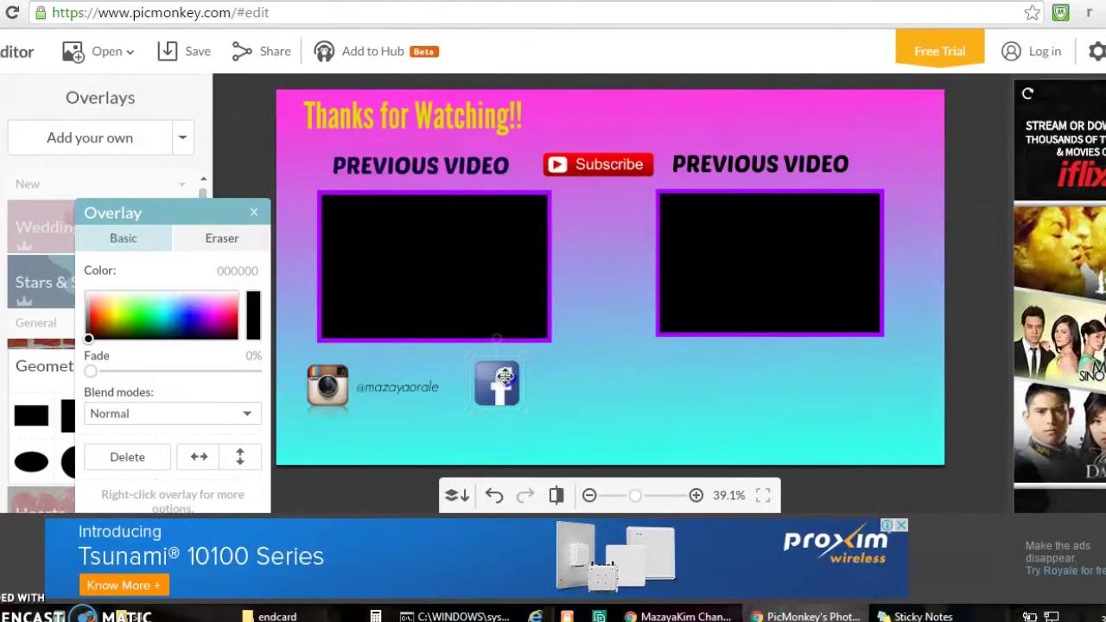
pyautogui.moveTo(497, 381); pyautogui.dragTo(497, 381)
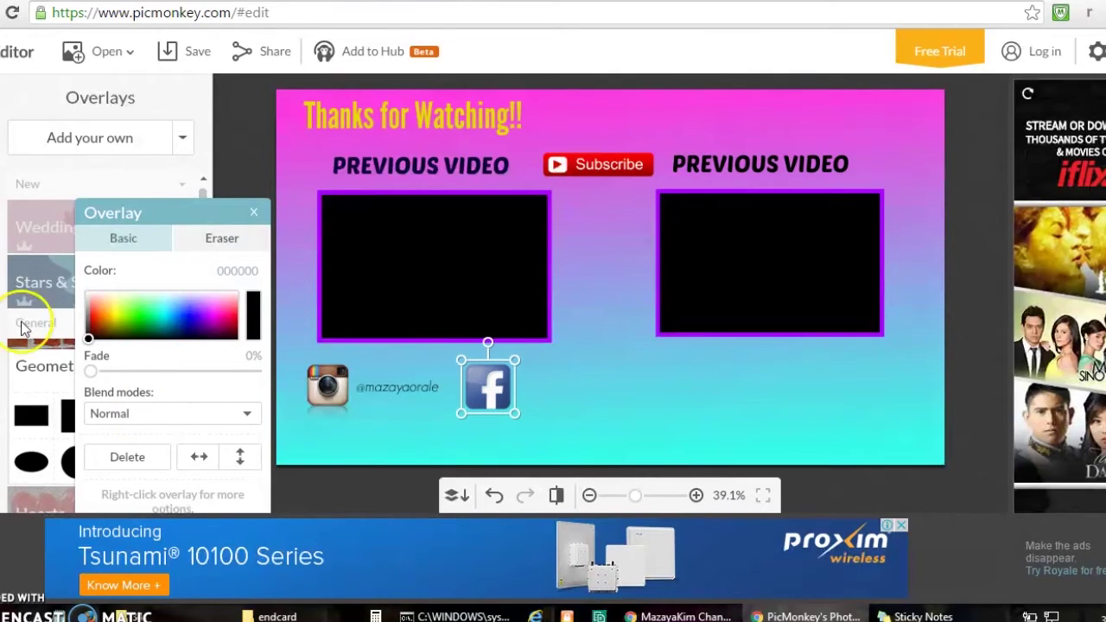
pyautogui.click(264, 206)
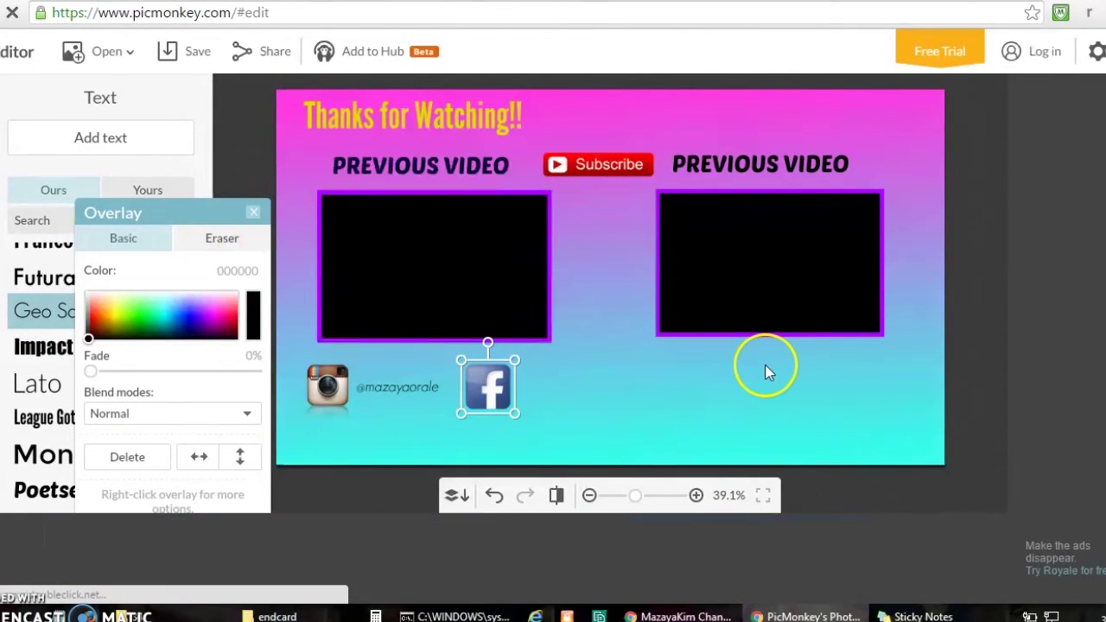
# Step: Add a text box beside the Facebook icon containing the channel's Facebook page address
pyautogui.click(766, 373)
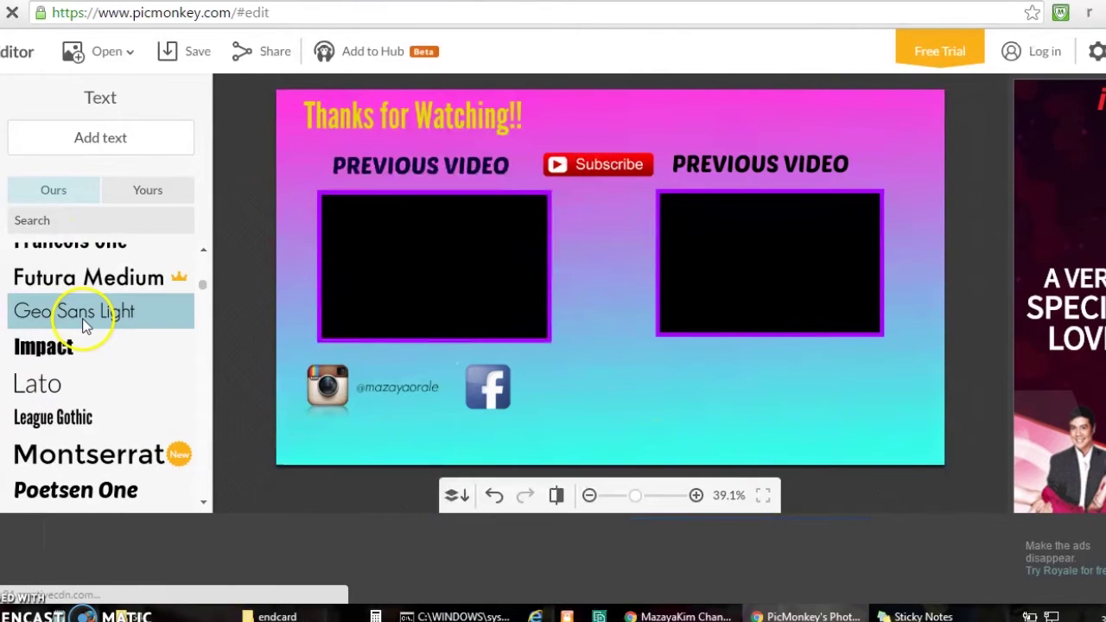
pyautogui.click(142, 140)
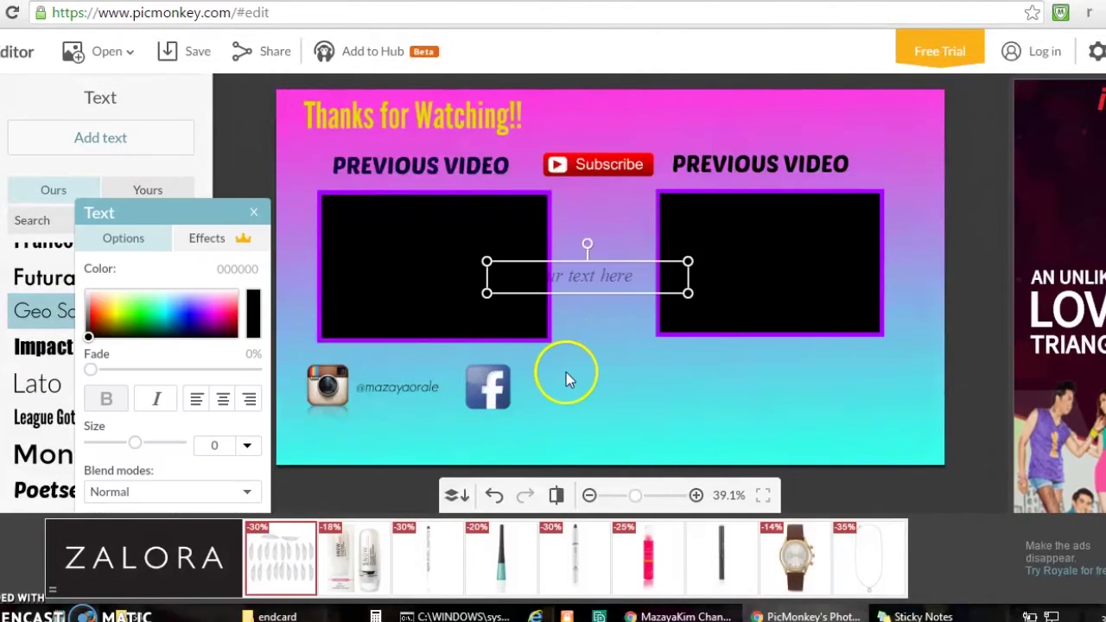
pyautogui.moveTo(605, 293); pyautogui.dragTo(636, 383)
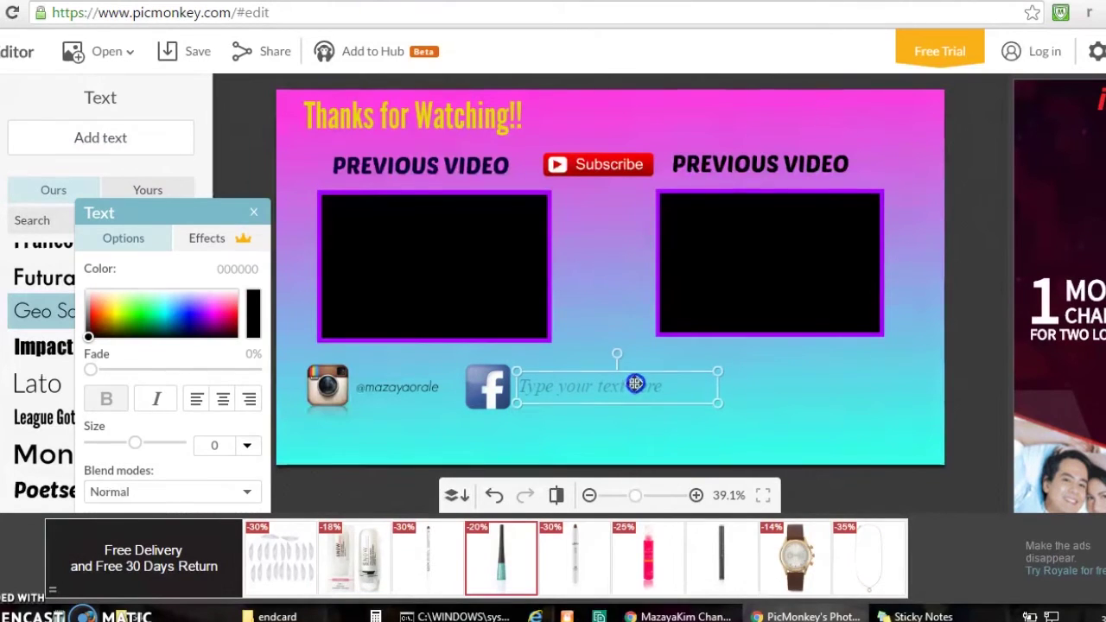
pyautogui.click(584, 391)
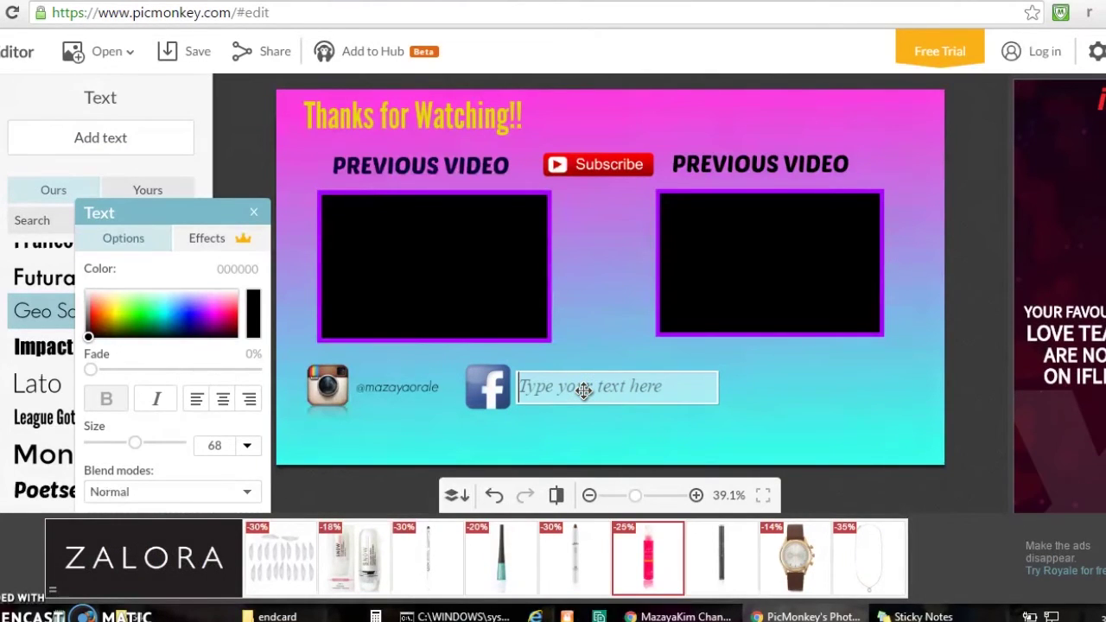
pyautogui.write('facebook')
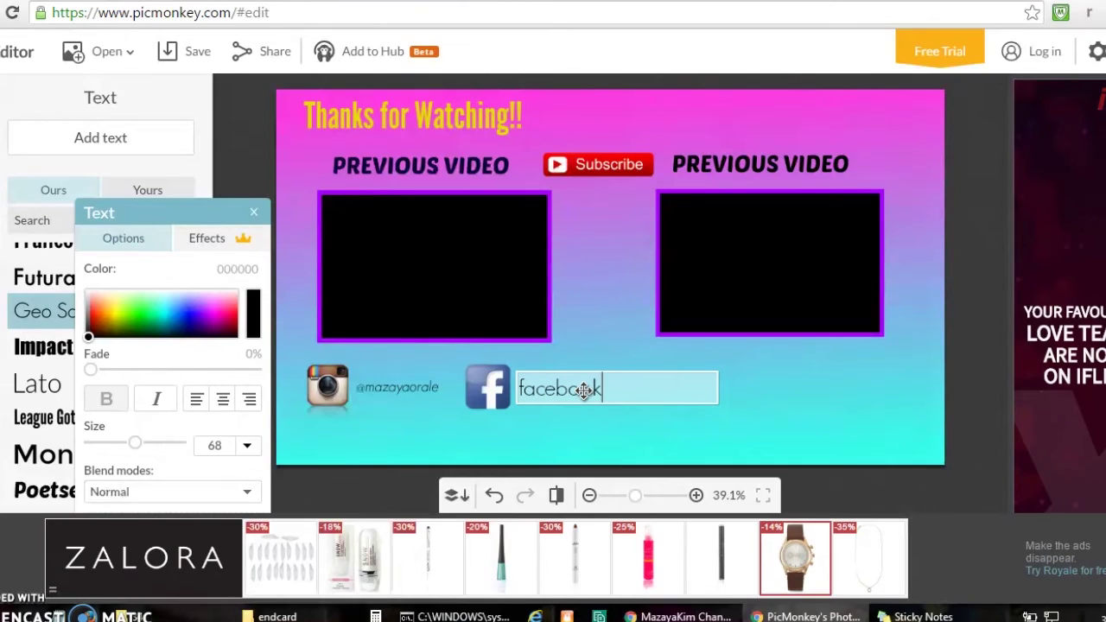
pyautogui.write('.com/smileaya')
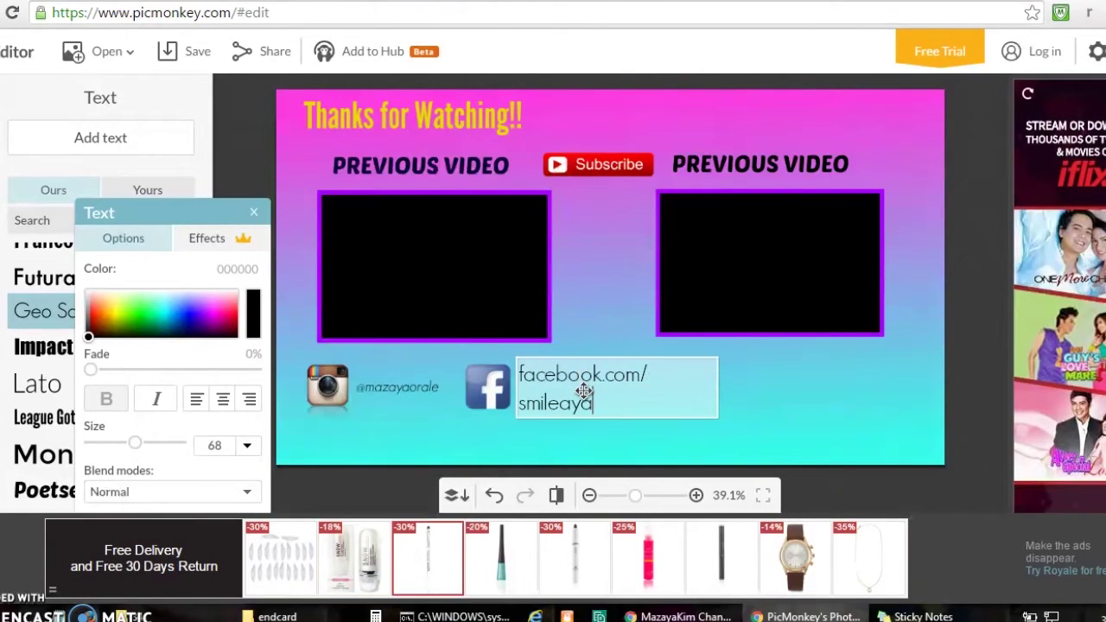
# Step: Shrink the Facebook address to size 38 on one line, nudge it into place, and italicize it
pyautogui.moveTo(617, 406); pyautogui.dragTo(535, 374)
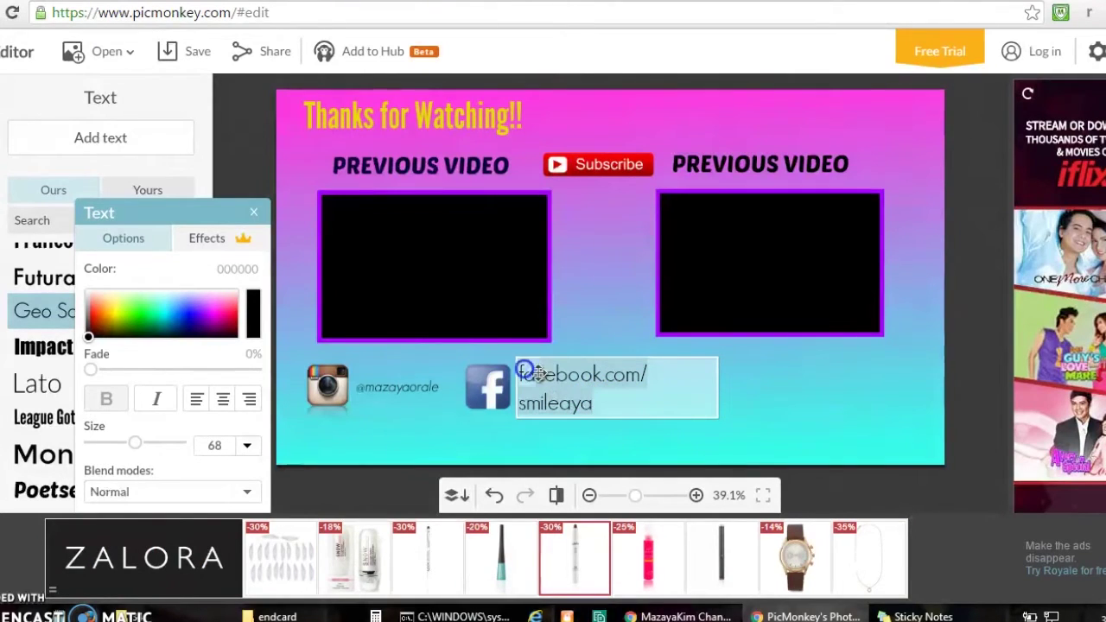
pyautogui.moveTo(132, 445); pyautogui.dragTo(119, 445)
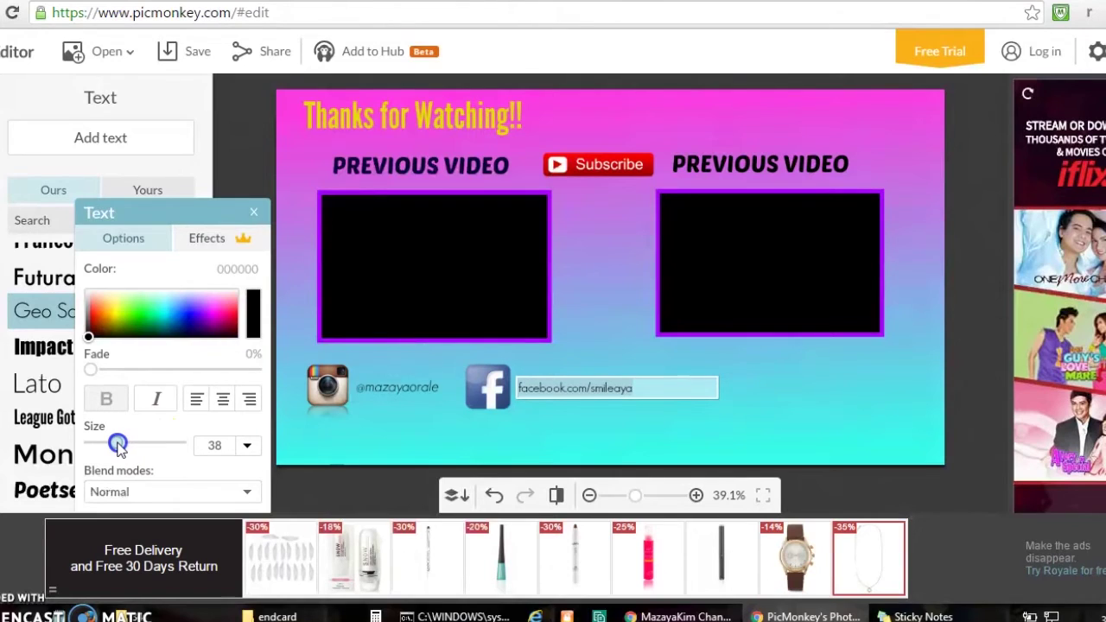
pyautogui.click(705, 421)
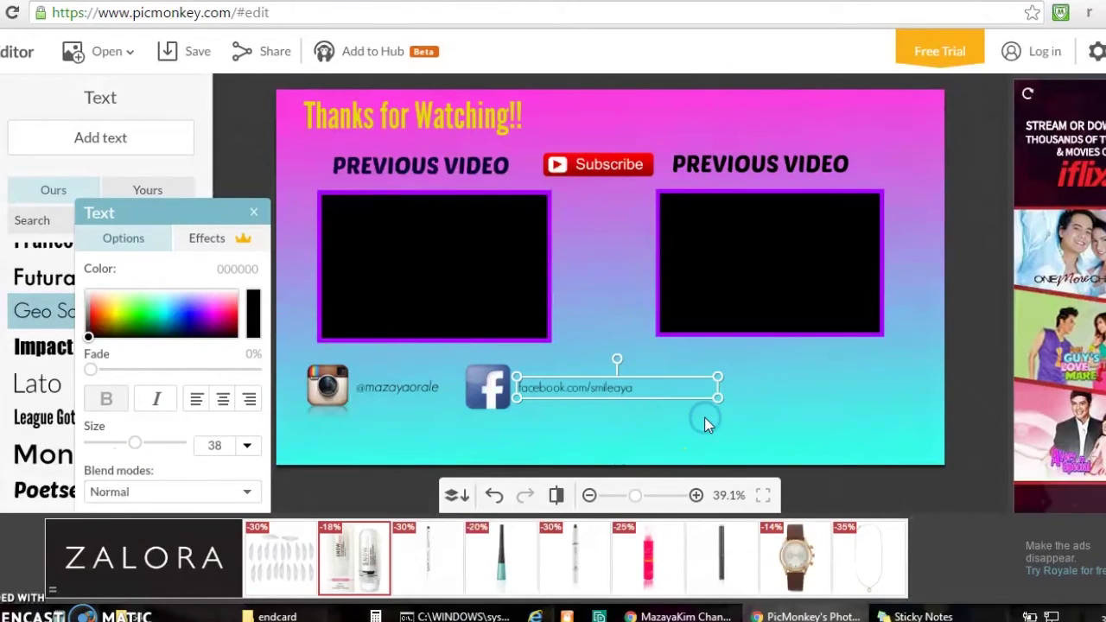
pyautogui.click(713, 423)
pyautogui.click(629, 394)
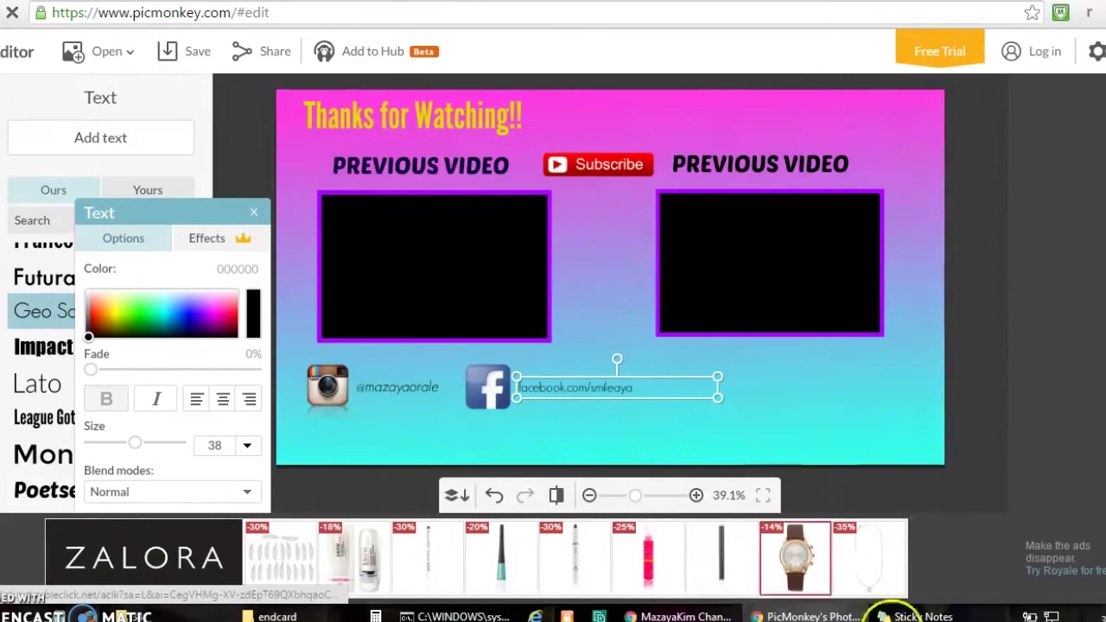
pyautogui.moveTo(662, 386)
pyautogui.mouseDown()
pyautogui.moveTo(259, 383)
pyautogui.moveTo(686, 386)
pyautogui.moveTo(662, 388)
pyautogui.mouseUp()
pyautogui.click(672, 398)
pyautogui.hotkey('ctrl', 'a')
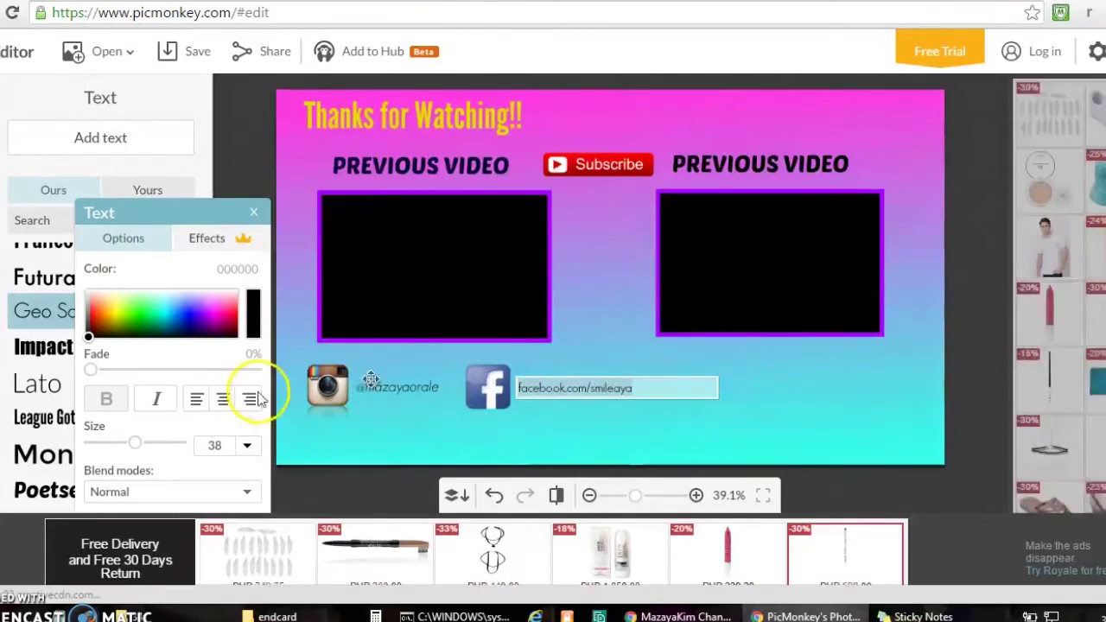
pyautogui.click(145, 400)
pyautogui.click(435, 298)
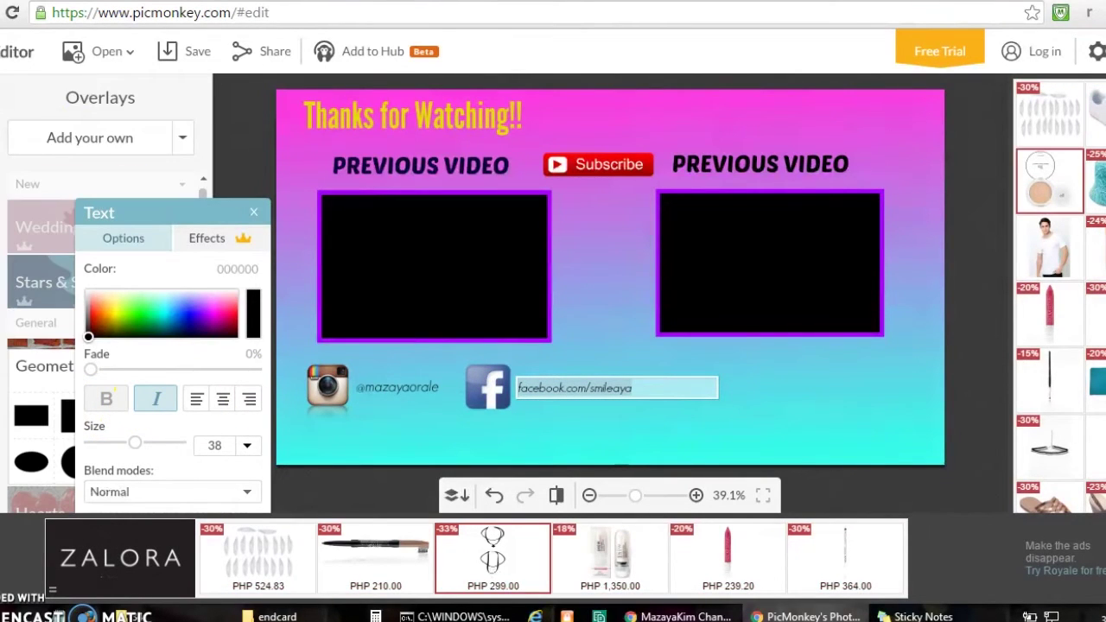
# Step: Import image.png snapcode as an overlay, shrink it, and place it right of the Facebook address
pyautogui.click(90, 138)
pyautogui.moveTo(445, 108); pyautogui.dragTo(444, 177)
pyautogui.doubleClick(265, 172)
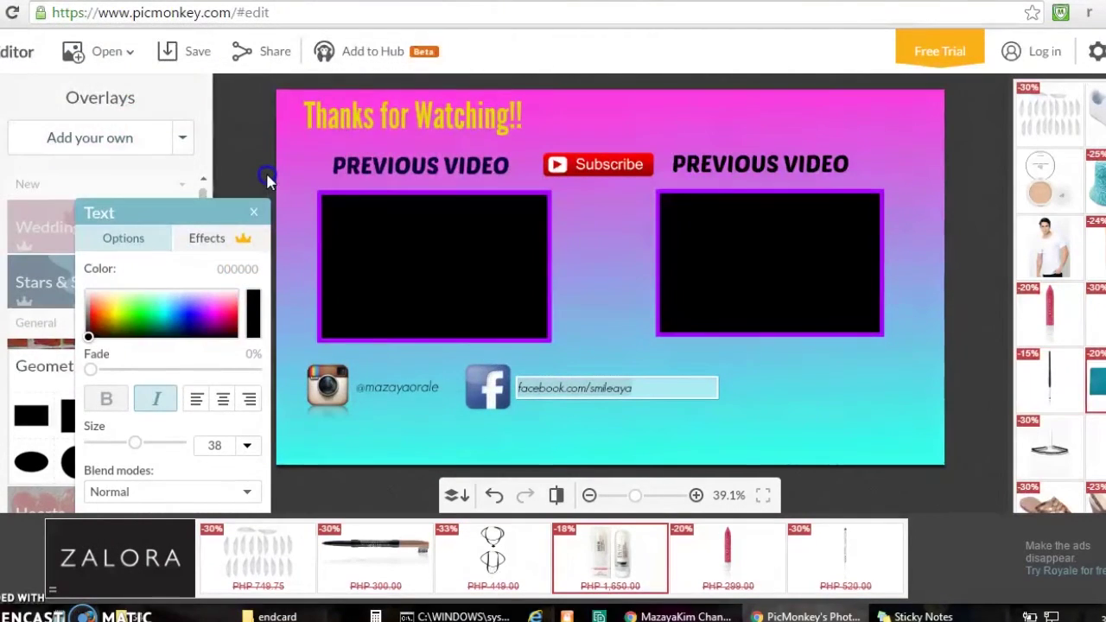
pyautogui.moveTo(766, 123); pyautogui.dragTo(636, 354)
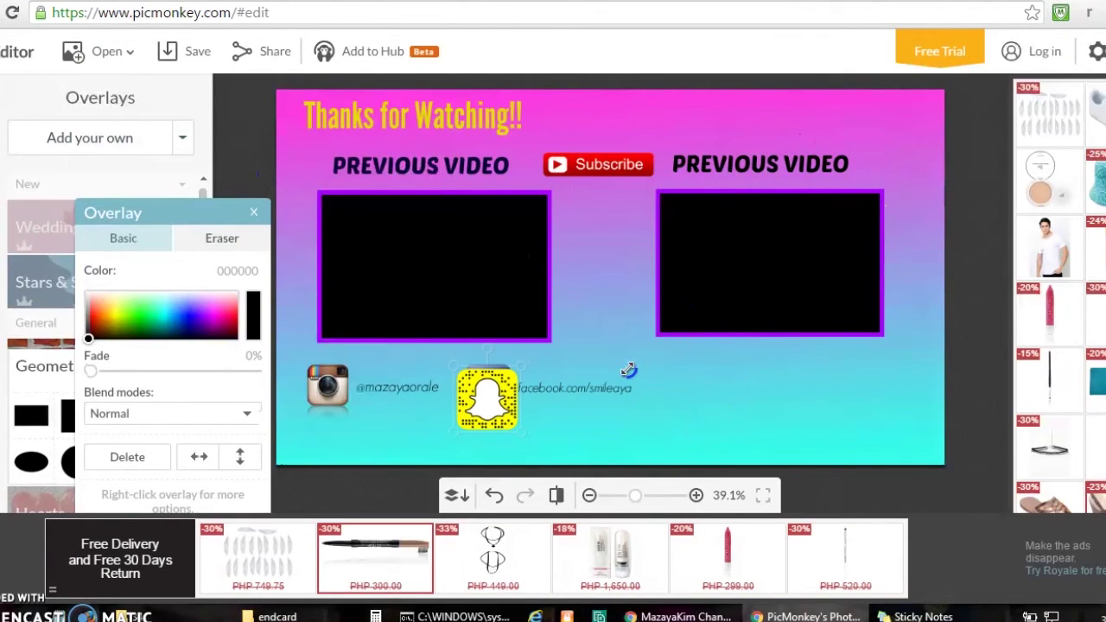
pyautogui.click(483, 400)
pyautogui.moveTo(481, 402); pyautogui.dragTo(675, 394)
pyautogui.moveTo(721, 357); pyautogui.dragTo(720, 364)
pyautogui.click(716, 361)
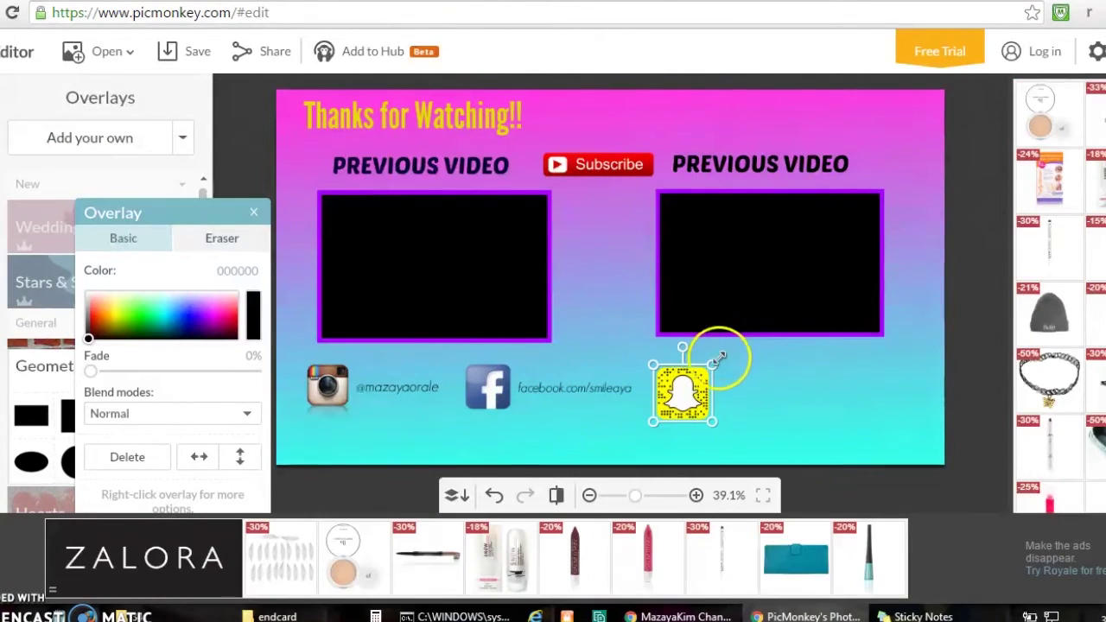
pyautogui.moveTo(714, 363); pyautogui.dragTo(707, 361)
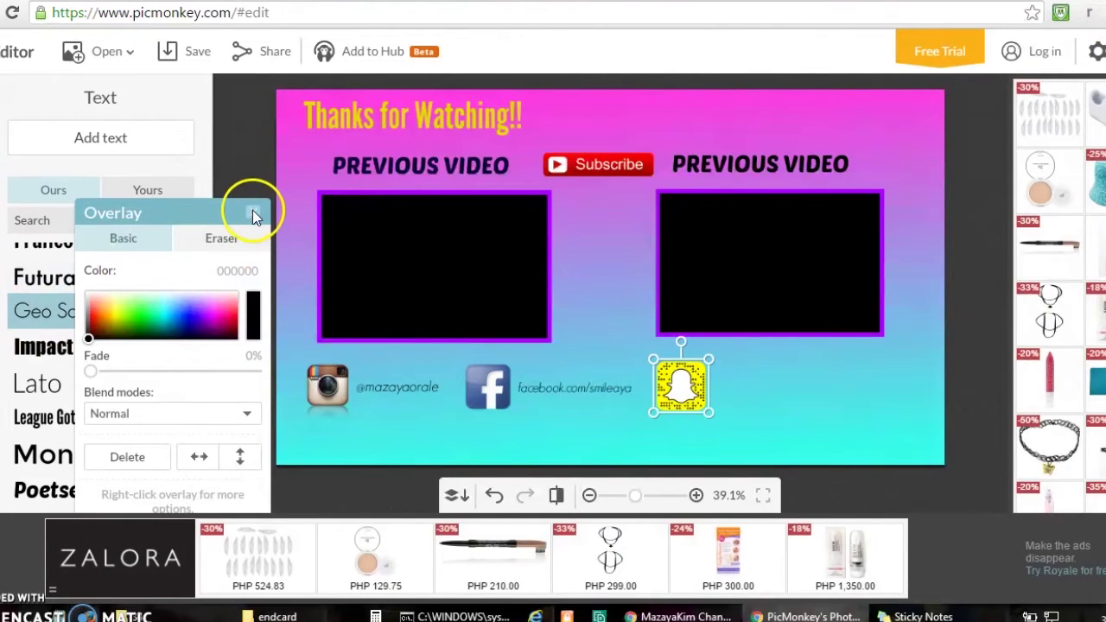
# Step: Add a text box beside the snapcode containing the Snapchat handle
pyautogui.click(253, 212)
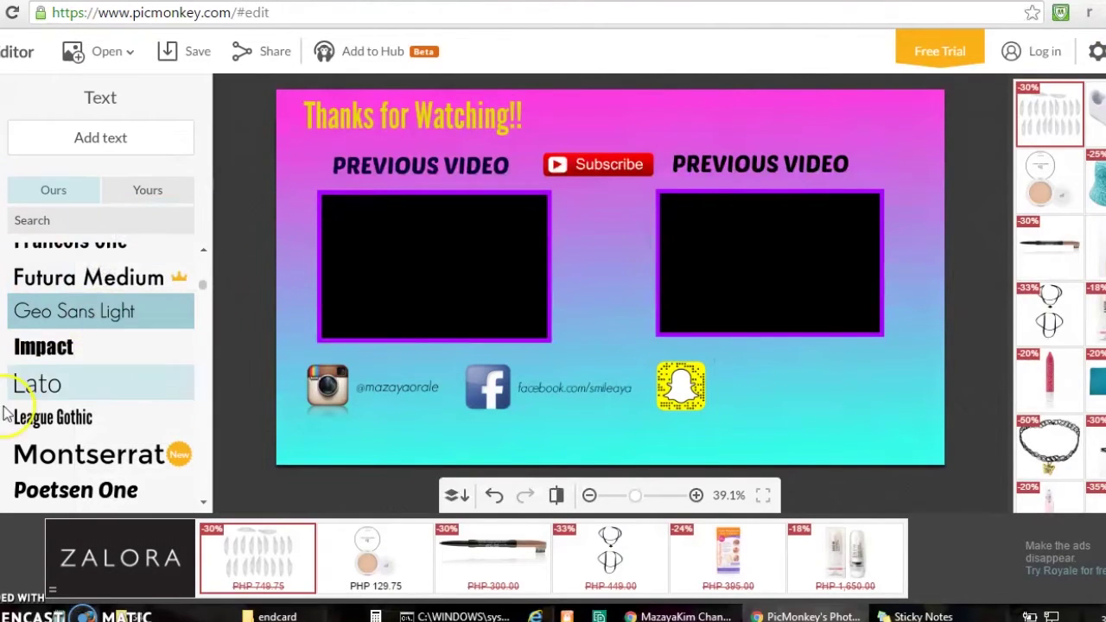
pyautogui.click(121, 148)
pyautogui.moveTo(637, 277); pyautogui.dragTo(839, 373)
pyautogui.click(827, 383)
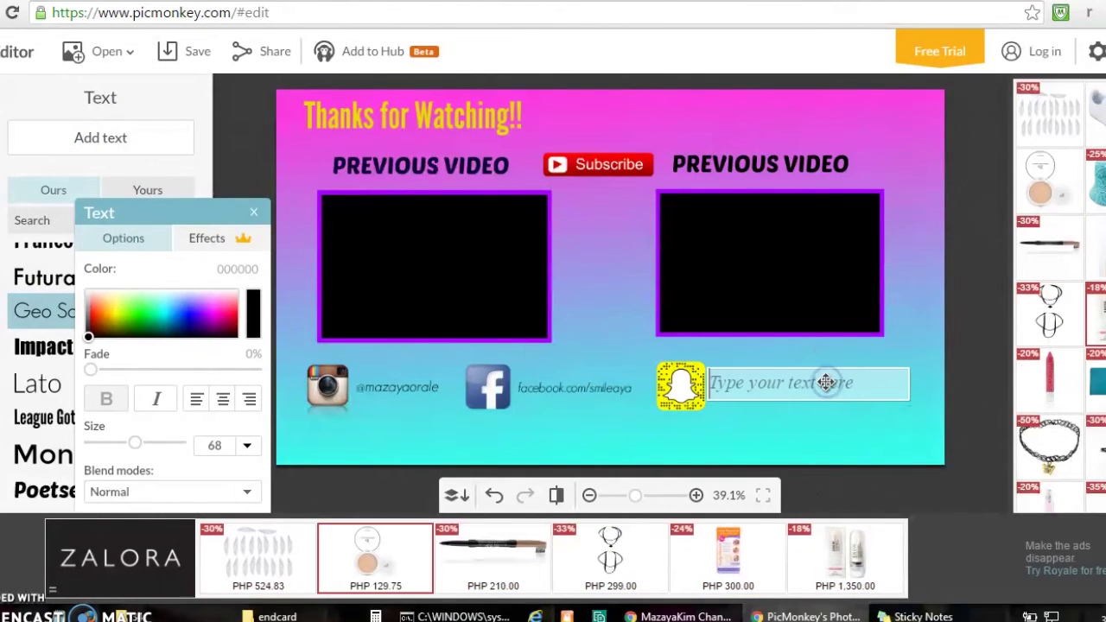
pyautogui.write('sm')
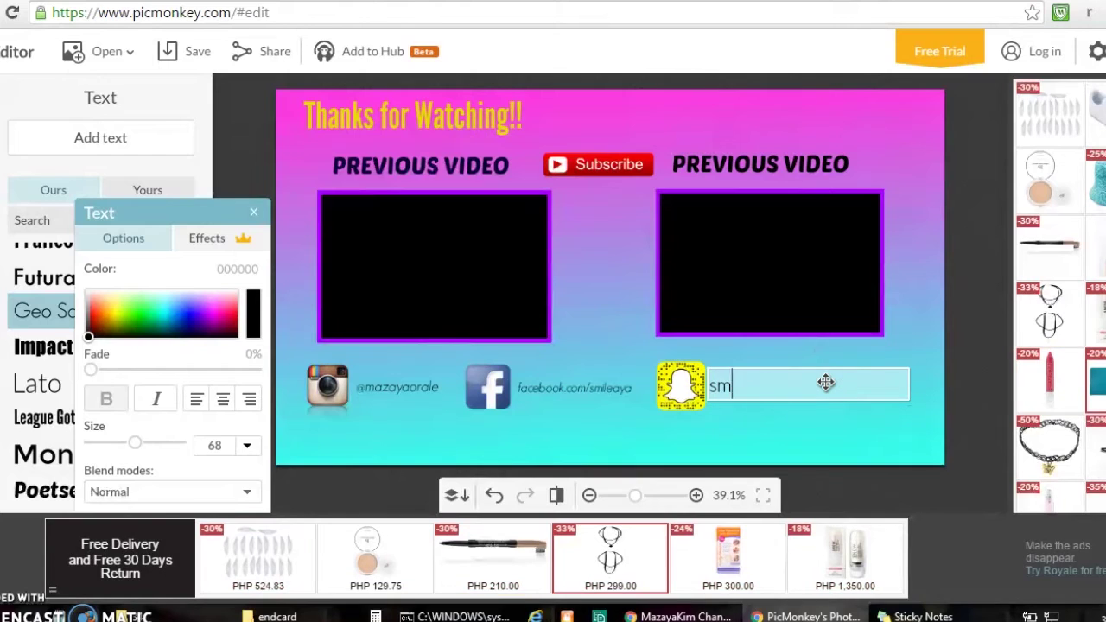
pyautogui.write('ileaya')
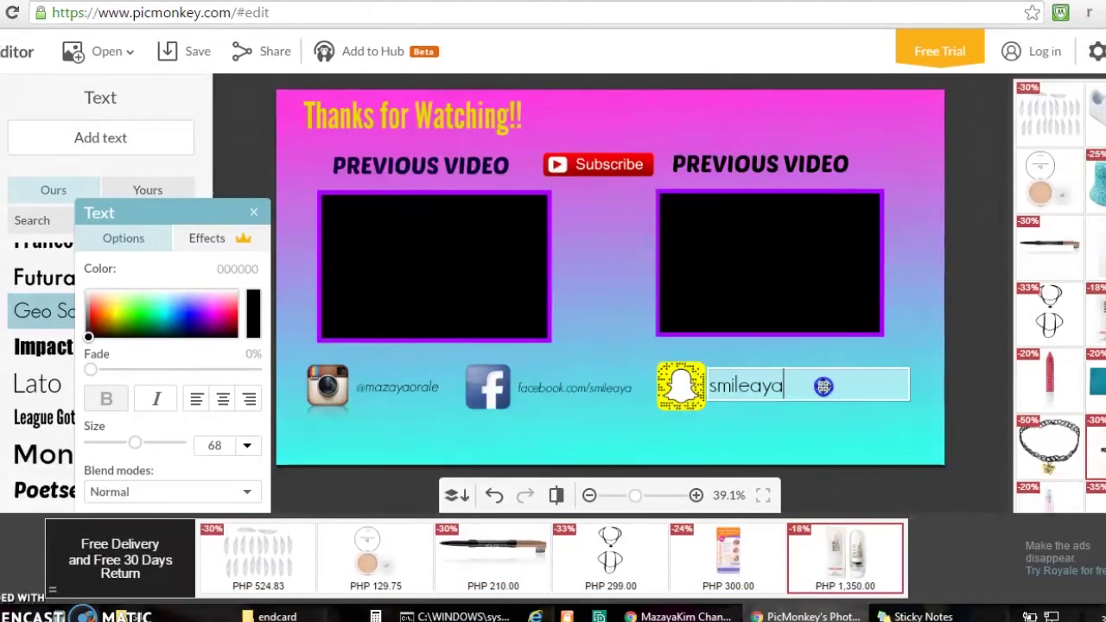
# Step: Shrink the Snapchat handle from 68 to size 43, italicize it, and nudge it into place
pyautogui.moveTo(826, 383); pyautogui.dragTo(722, 382)
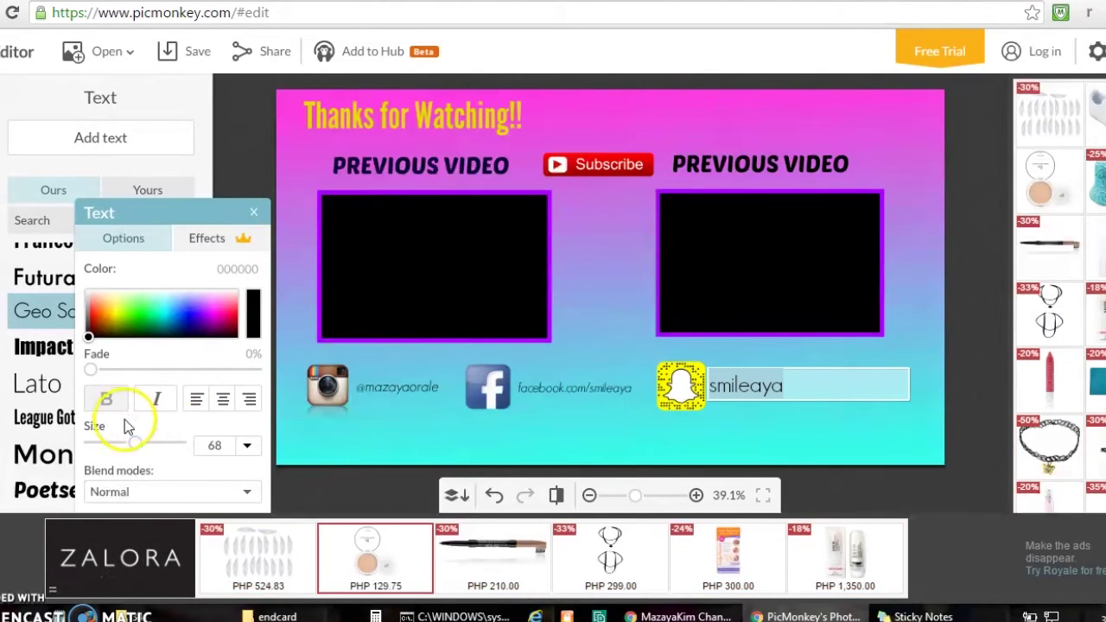
pyautogui.moveTo(134, 441); pyautogui.dragTo(122, 444)
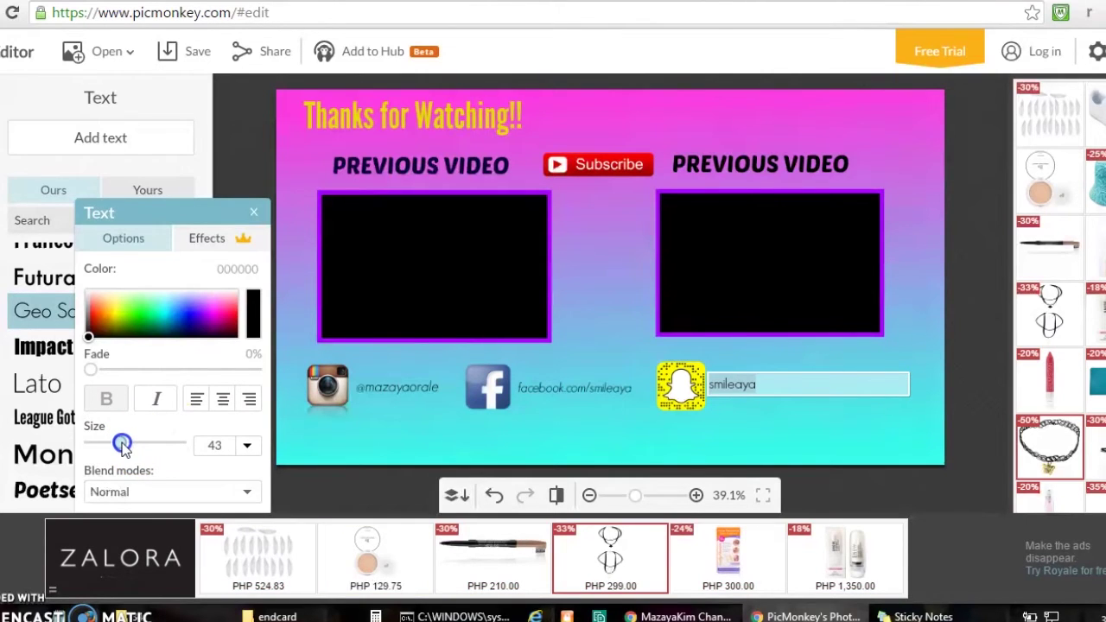
pyautogui.moveTo(785, 385); pyautogui.dragTo(734, 386)
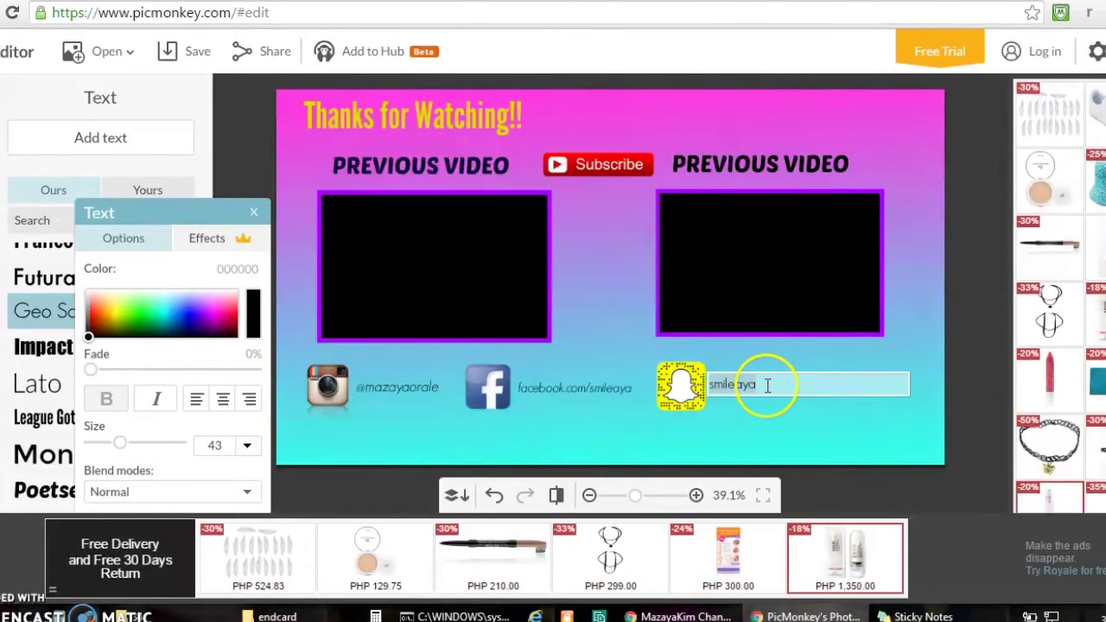
pyautogui.click(157, 398)
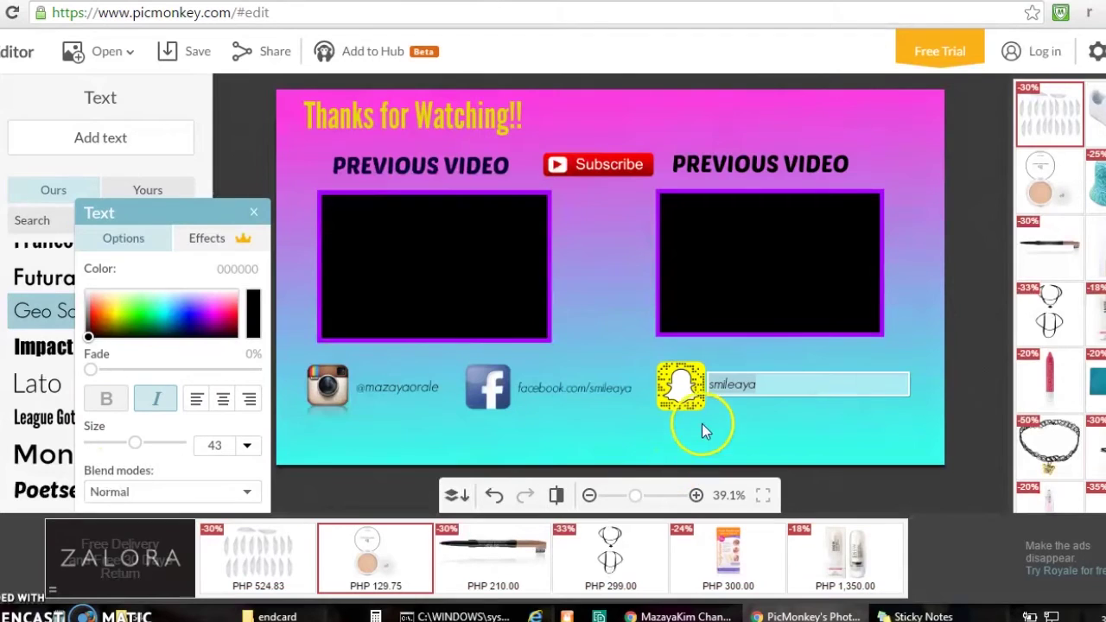
pyautogui.click(738, 421)
pyautogui.moveTo(760, 382); pyautogui.dragTo(766, 386)
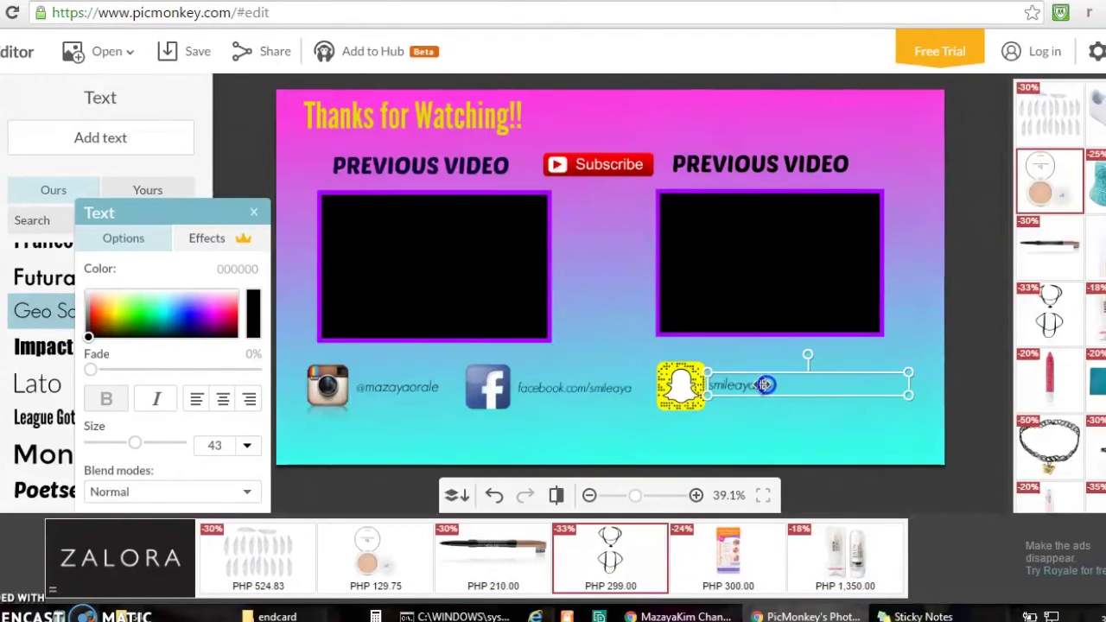
pyautogui.click(812, 437)
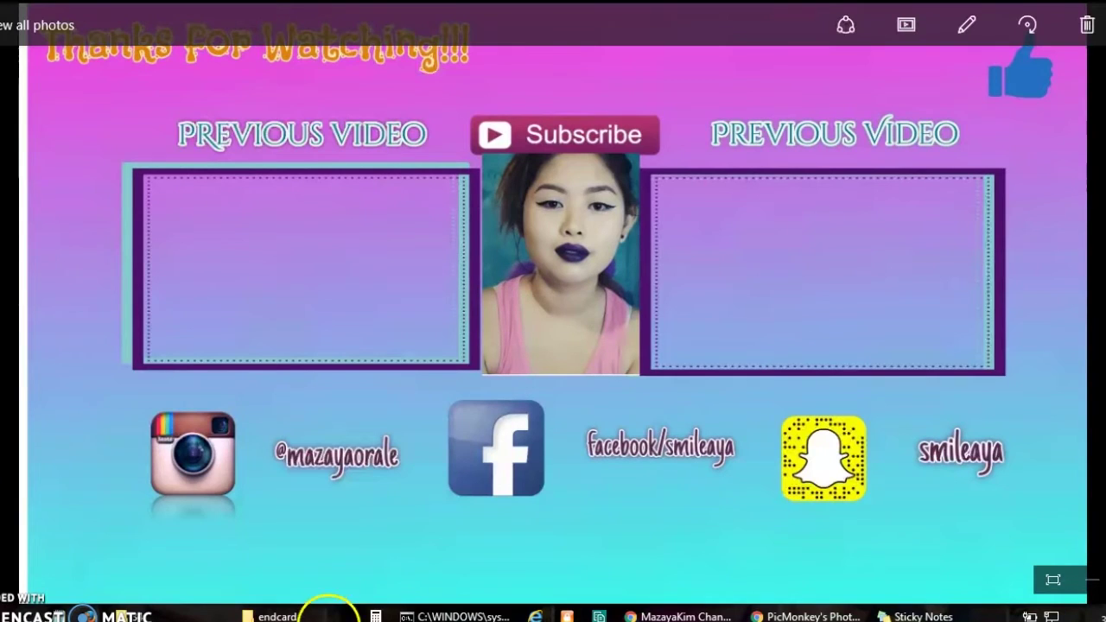
# Step: Leave the old end card in Windows Photos and bring the PicMonkey editor back to the front
pyautogui.moveTo(300, 614)
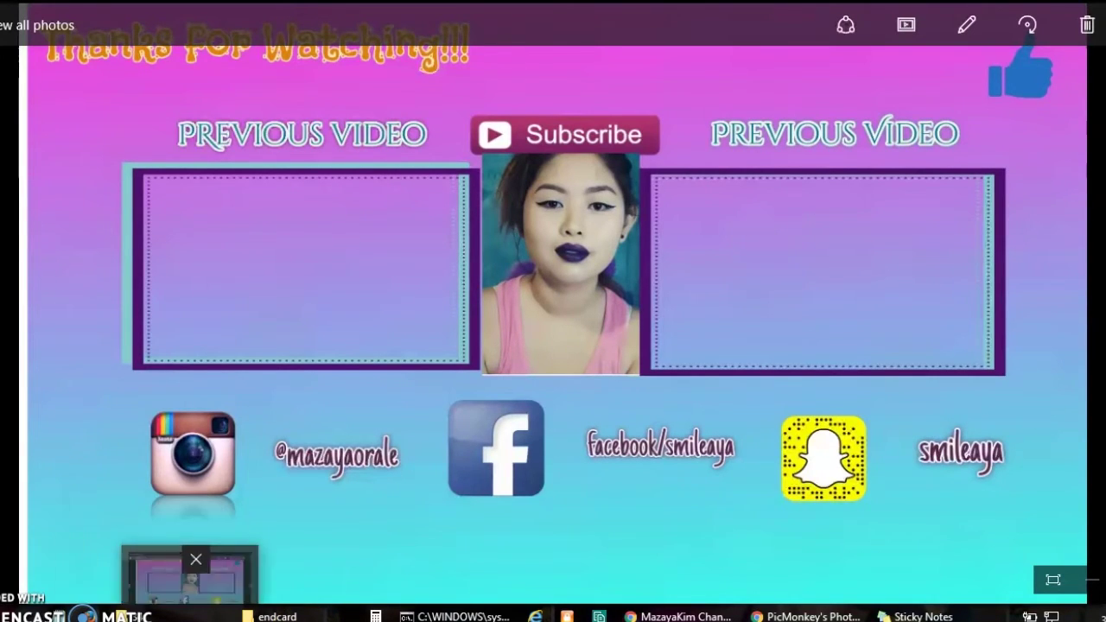
pyautogui.click(840, 615)
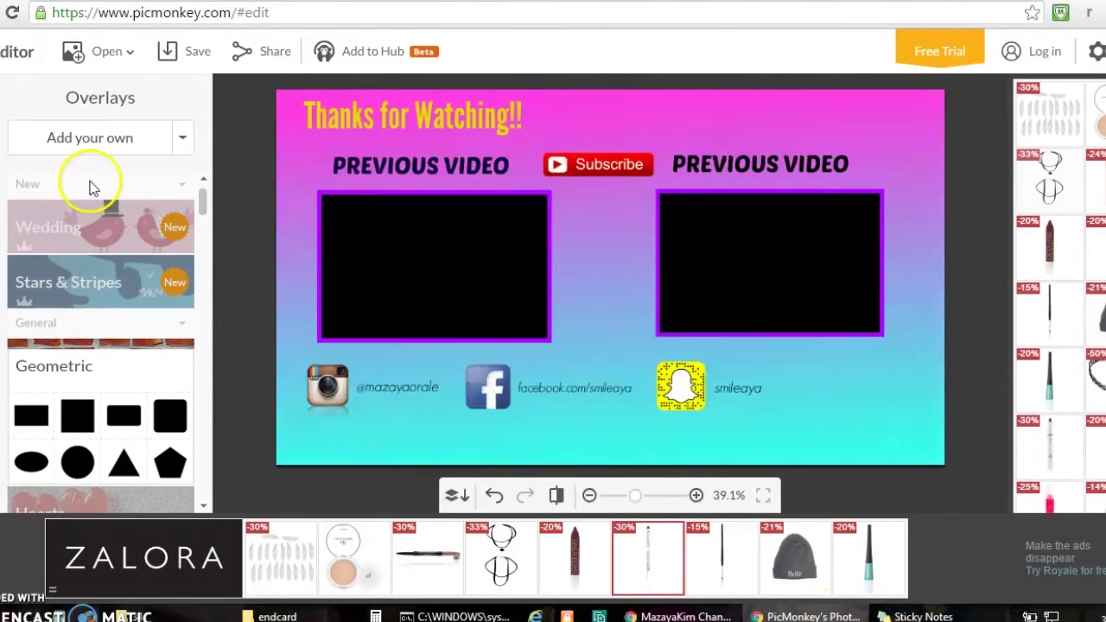
# Step: Add the portrait photo from aaaaYOUTUBE > pic as an overlay and start shrinking it from the corner
pyautogui.click(95, 141)
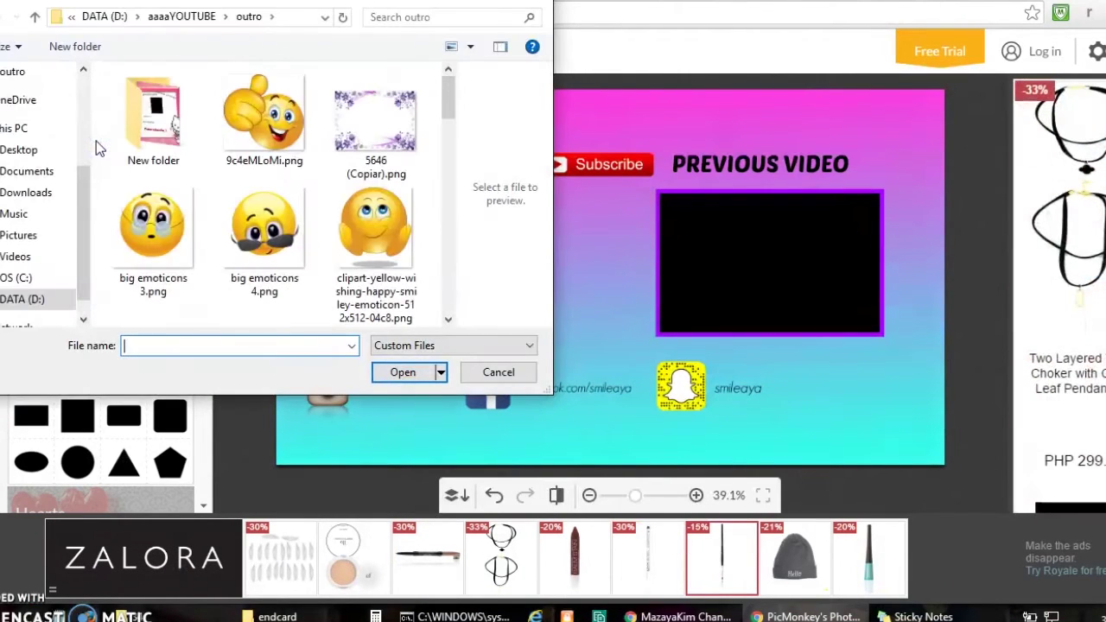
pyautogui.click(181, 16)
pyautogui.moveTo(449, 201); pyautogui.dragTo(447, 255)
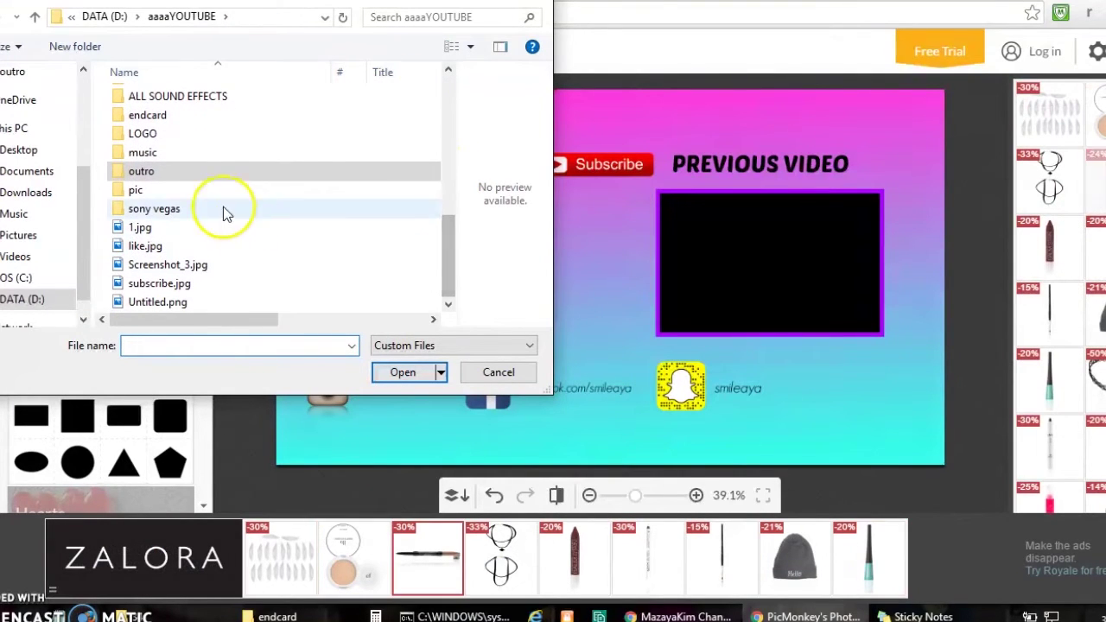
pyautogui.doubleClick(153, 191)
pyautogui.moveTo(444, 95)
pyautogui.mouseDown()
pyautogui.moveTo(455, 314)
pyautogui.moveTo(447, 86)
pyautogui.mouseUp()
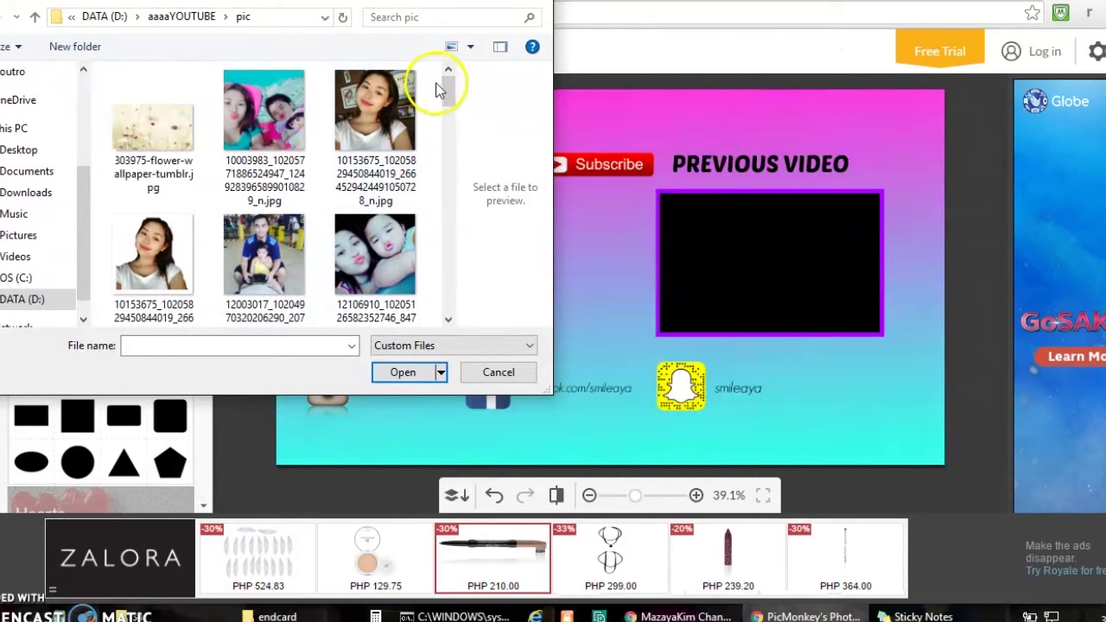
pyautogui.moveTo(448, 93); pyautogui.dragTo(438, 151)
pyautogui.doubleClick(380, 182)
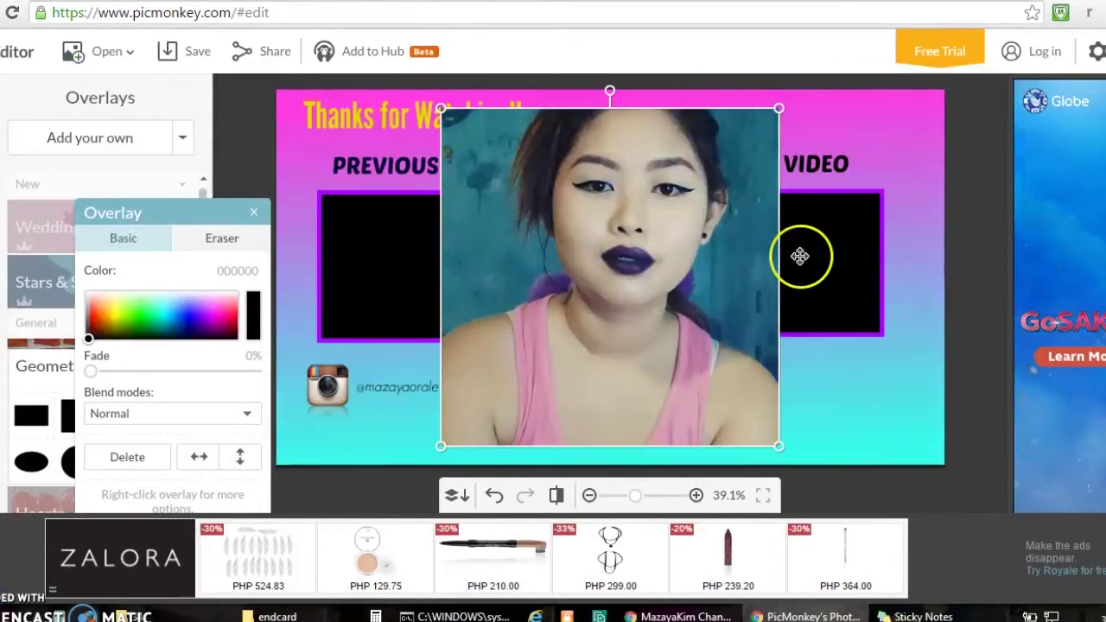
pyautogui.moveTo(774, 112); pyautogui.dragTo(601, 231)
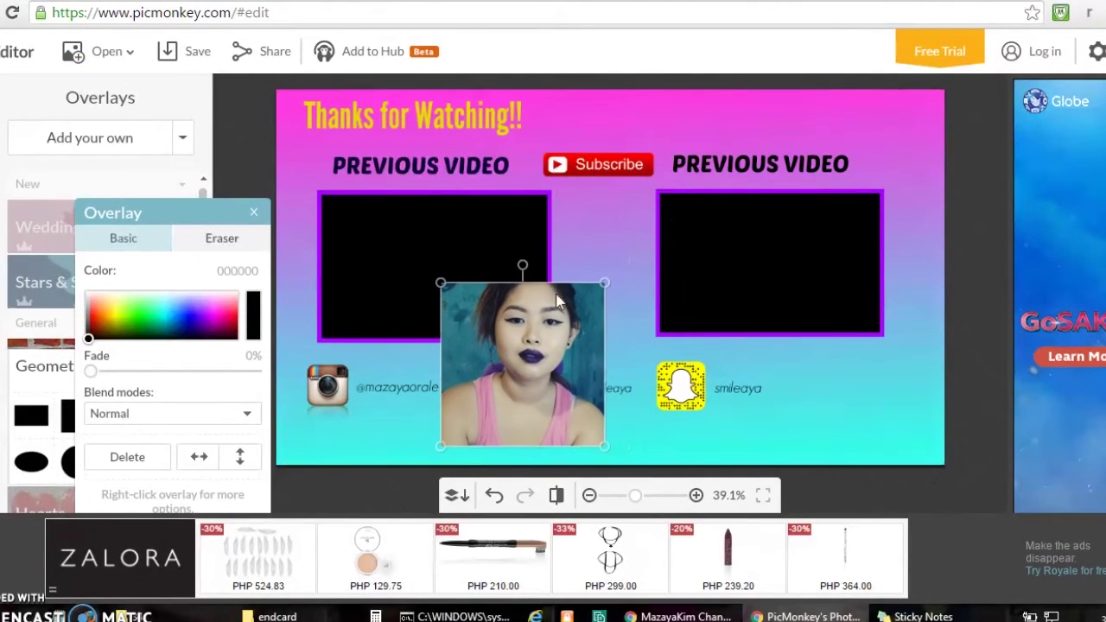
# Step: Shrink the portrait photo into the gap between the video boxes, shifting the right box and PREVIOUS VIDEO heading
pyautogui.moveTo(535, 331); pyautogui.dragTo(590, 234)
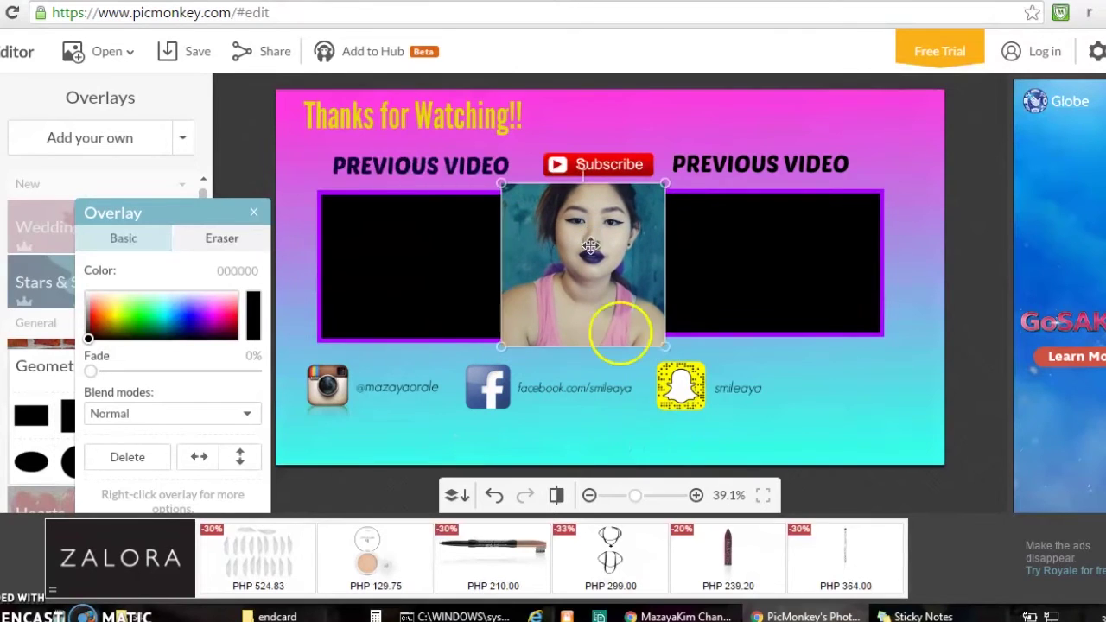
pyautogui.moveTo(661, 344); pyautogui.dragTo(656, 338)
pyautogui.click(512, 342)
pyautogui.moveTo(499, 337); pyautogui.dragTo(534, 345)
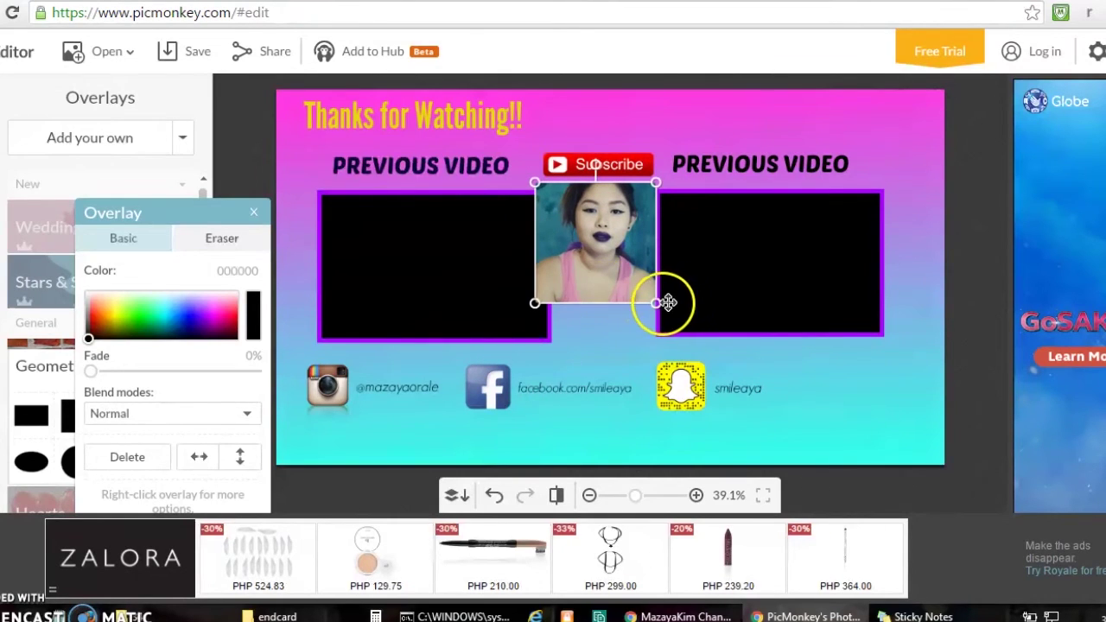
pyautogui.moveTo(655, 314); pyautogui.dragTo(659, 345)
pyautogui.moveTo(768, 288); pyautogui.dragTo(775, 279)
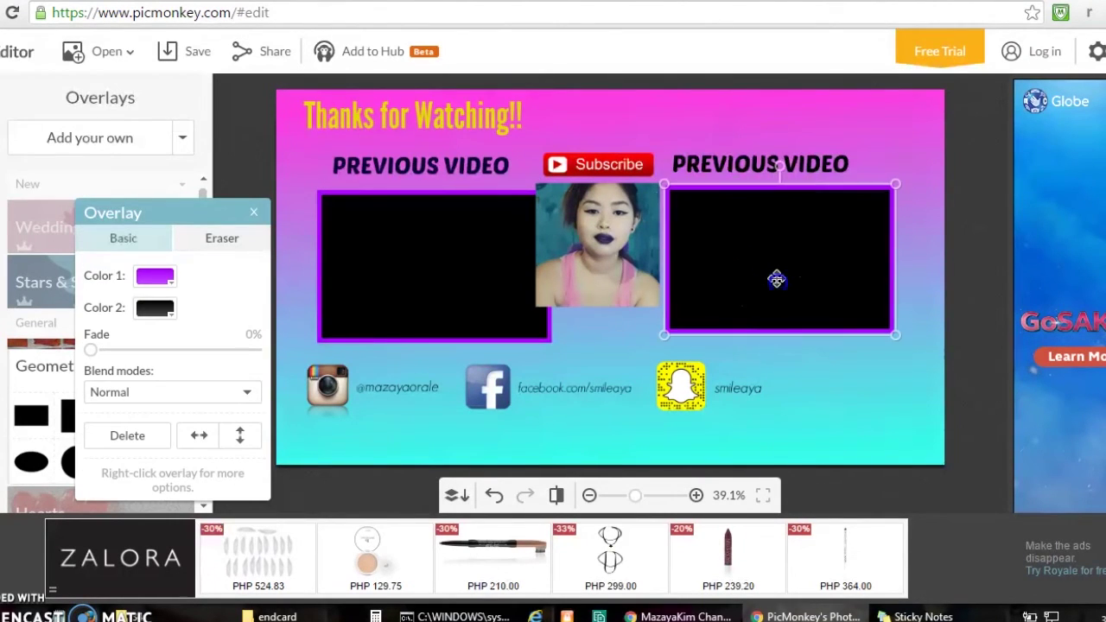
pyautogui.moveTo(788, 159); pyautogui.dragTo(806, 157)
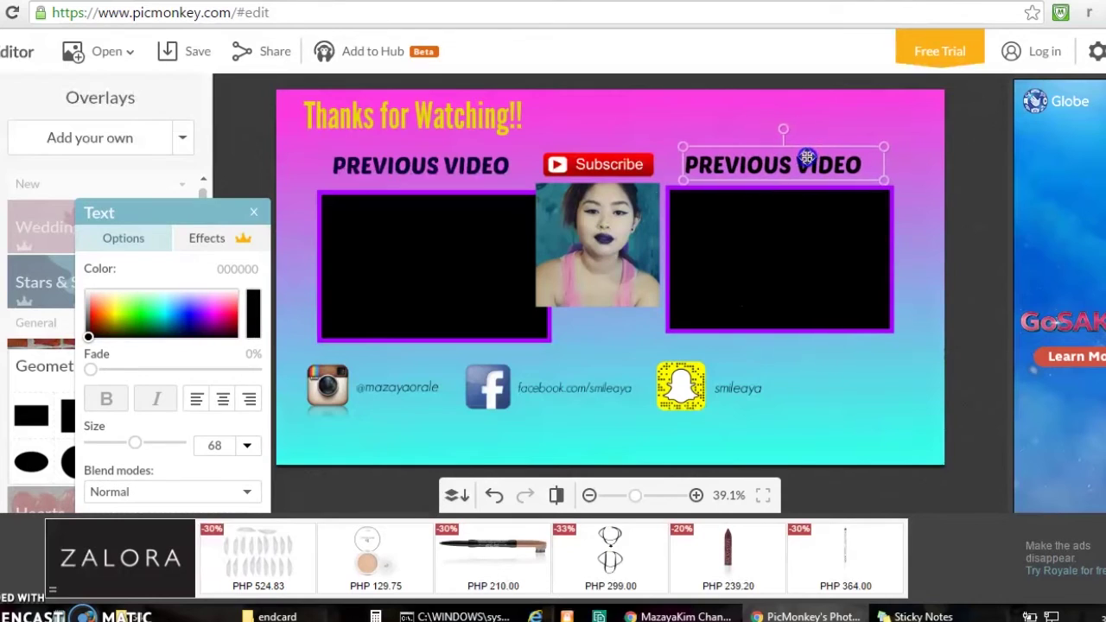
pyautogui.moveTo(647, 226)
pyautogui.mouseDown()
pyautogui.moveTo(634, 230)
pyautogui.moveTo(637, 240)
pyautogui.mouseUp()
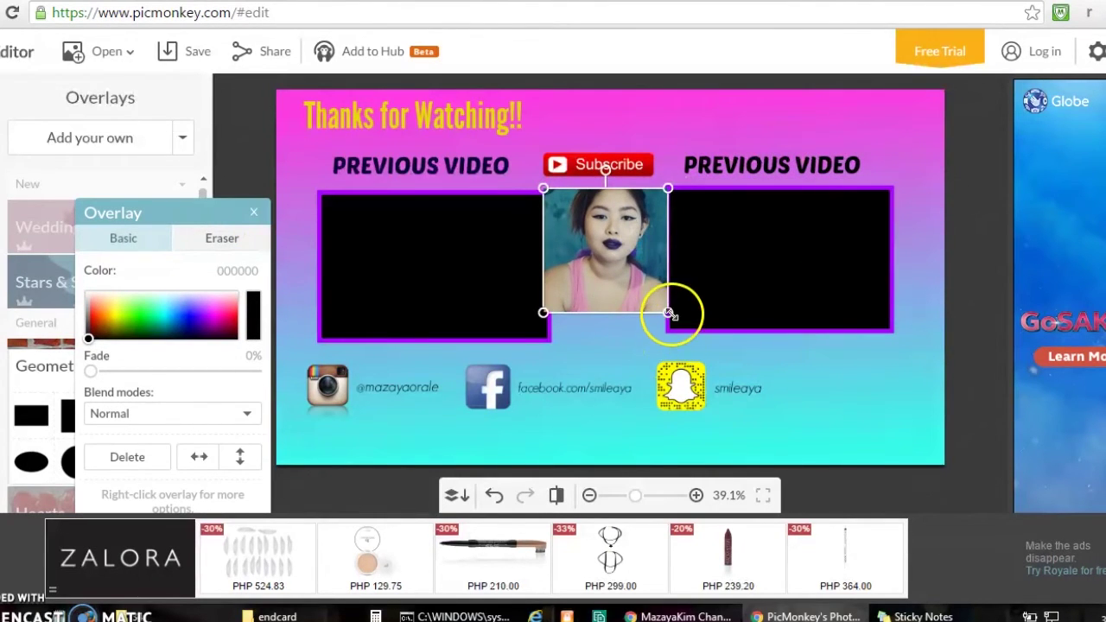
pyautogui.moveTo(670, 313)
pyautogui.mouseDown()
pyautogui.moveTo(671, 337)
pyautogui.moveTo(669, 325)
pyautogui.mouseUp()
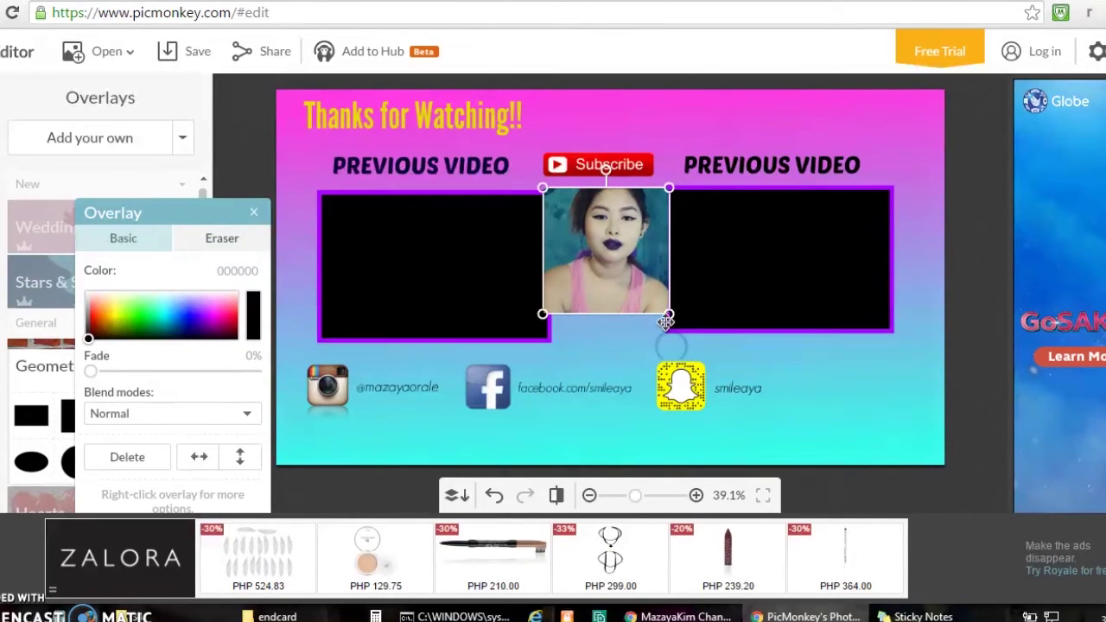
pyautogui.moveTo(467, 251); pyautogui.dragTo(456, 251)
pyautogui.click(544, 247)
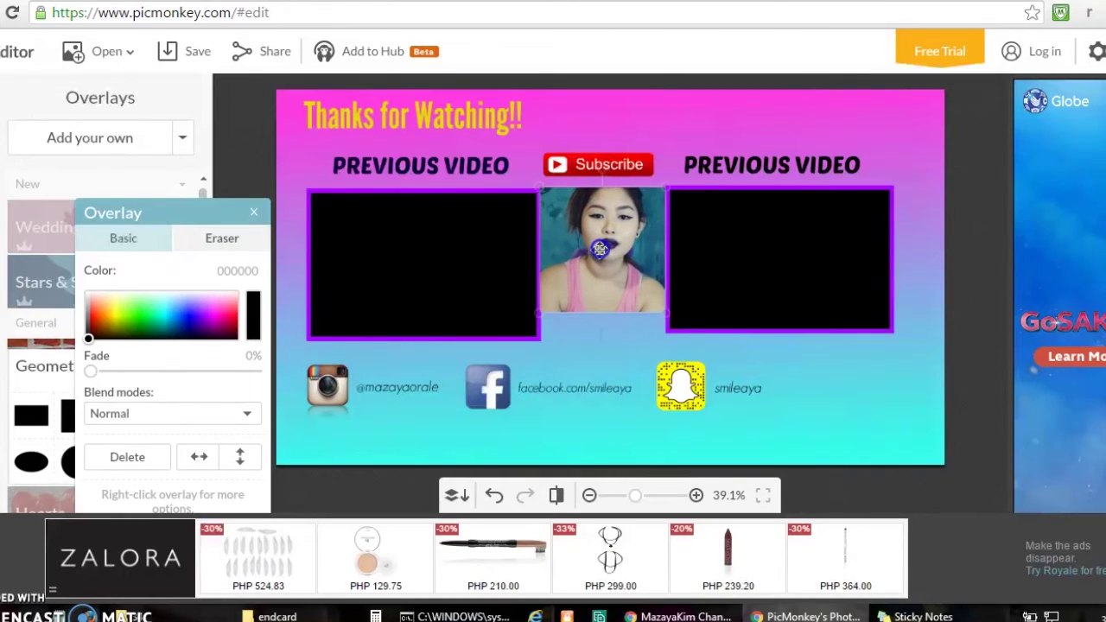
pyautogui.moveTo(604, 248); pyautogui.dragTo(602, 248)
# Step: Fine-tune the photo's size and nudge both video boxes outward to align around it
pyautogui.click(662, 336)
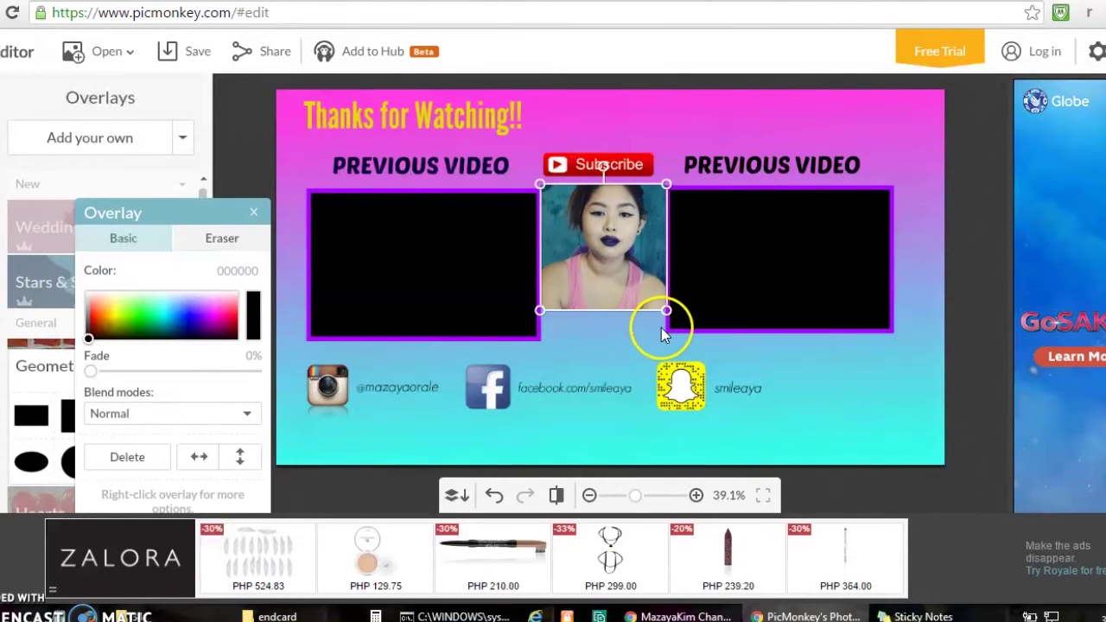
pyautogui.moveTo(666, 312); pyautogui.dragTo(666, 353)
pyautogui.click(624, 339)
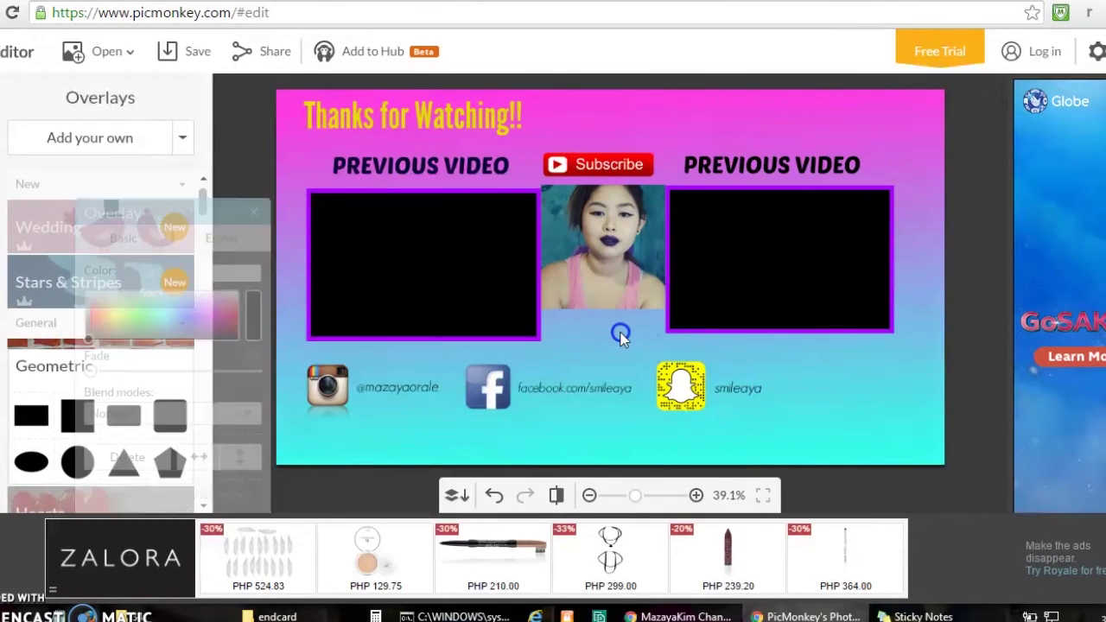
pyautogui.click(624, 305)
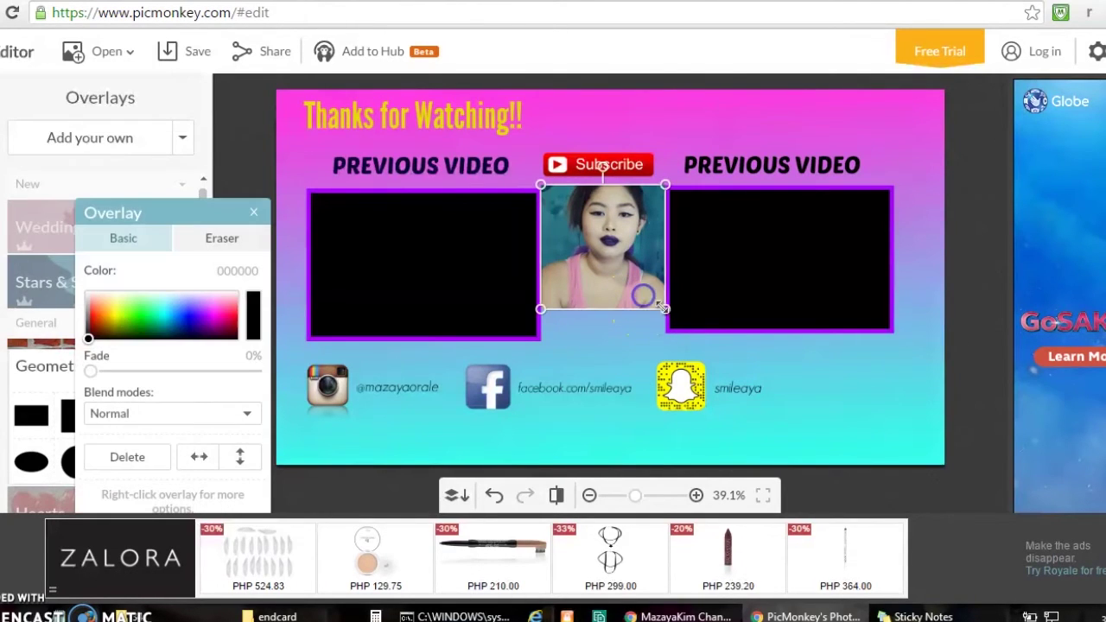
pyautogui.moveTo(666, 309); pyautogui.dragTo(654, 286)
pyautogui.click(774, 283)
pyautogui.click(791, 358)
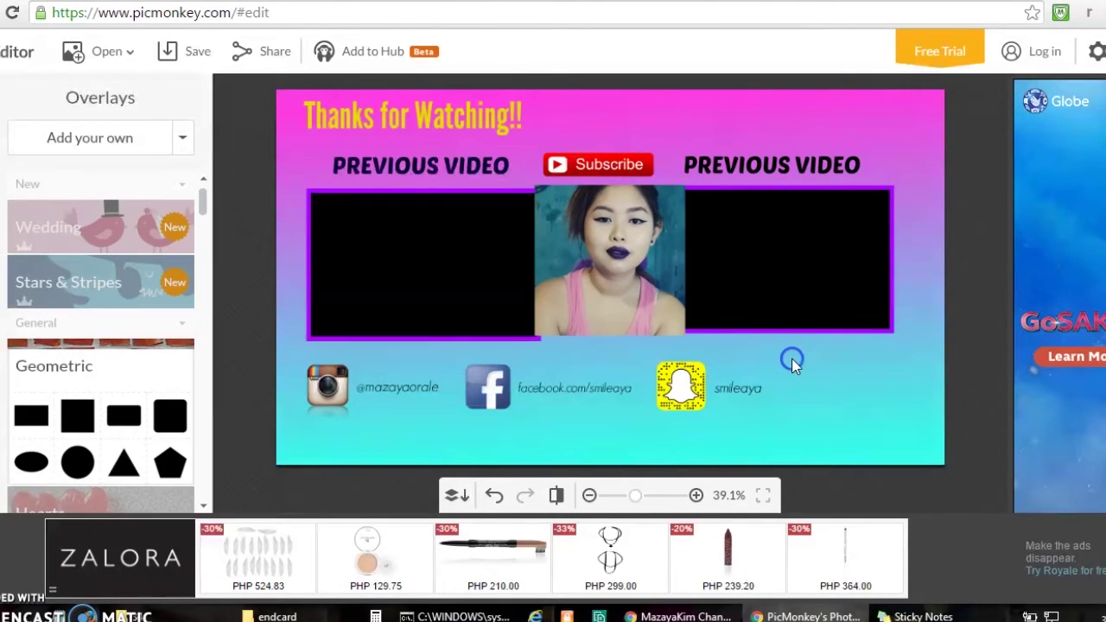
pyautogui.moveTo(777, 287); pyautogui.dragTo(789, 287)
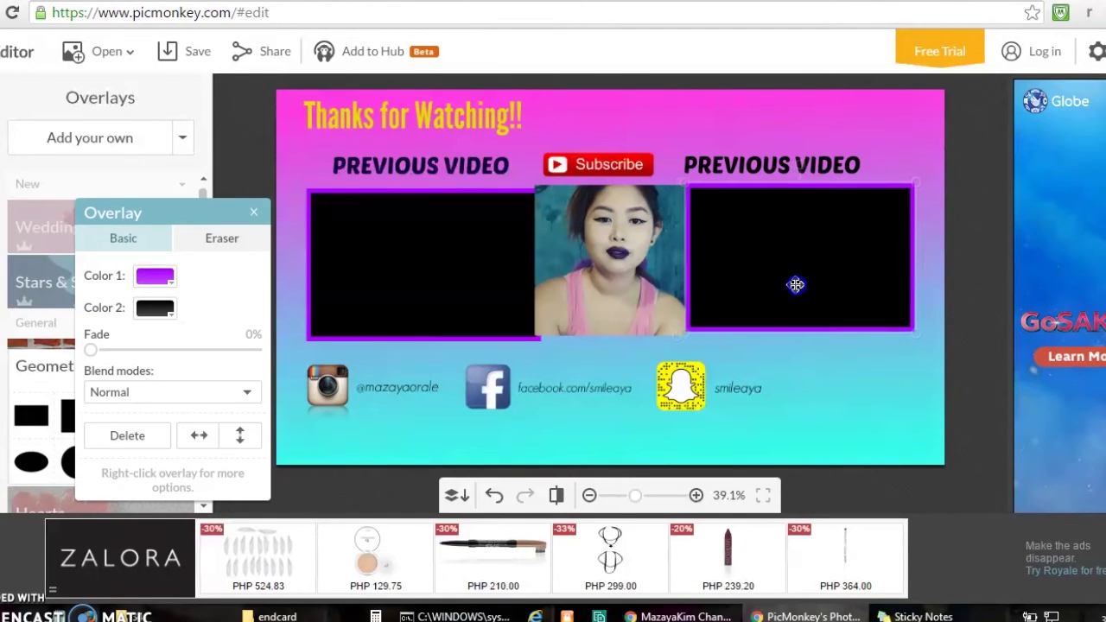
pyautogui.click(792, 285)
pyautogui.moveTo(467, 288); pyautogui.dragTo(462, 286)
pyautogui.click(747, 403)
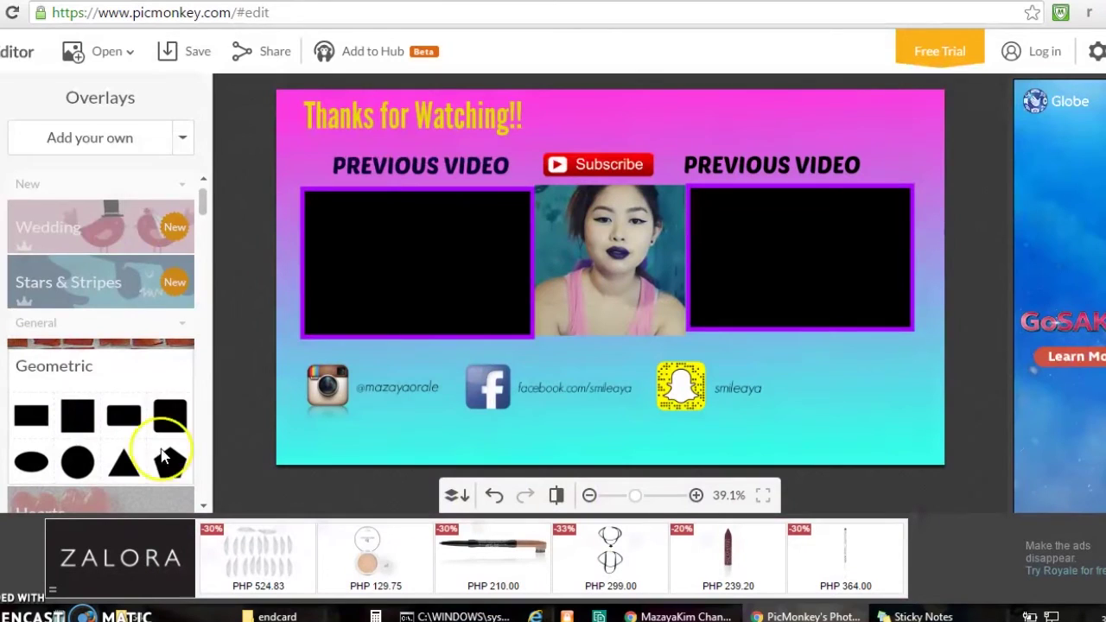
pyautogui.click(134, 140)
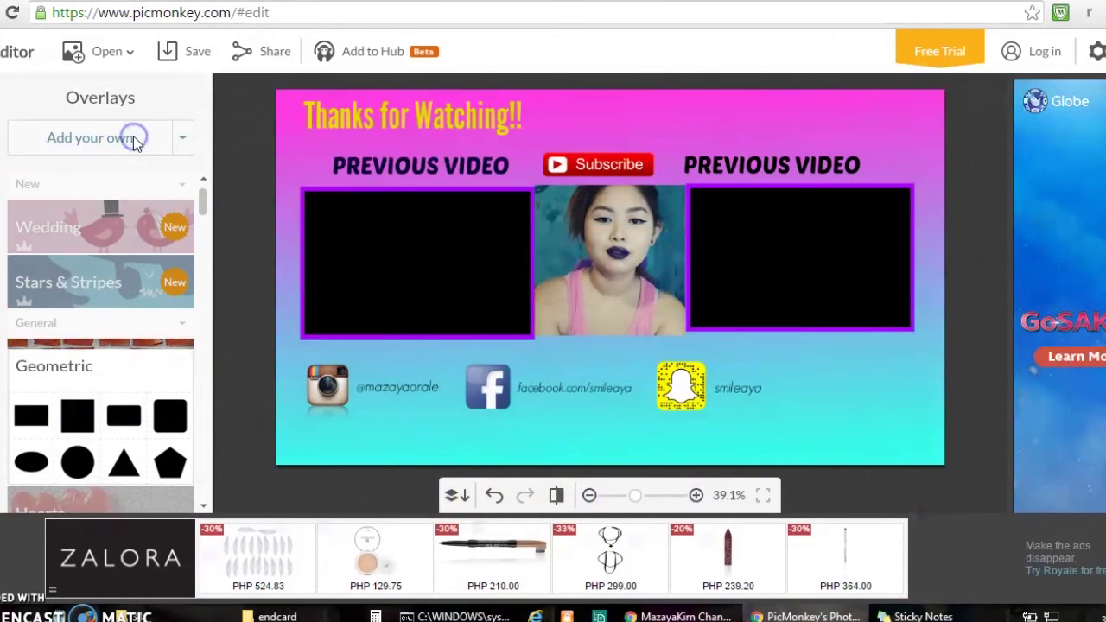
# Step: Add like.jpg from the aaaaYOUTUBE folder as an overlay, then remove it again
pyautogui.click(197, 16)
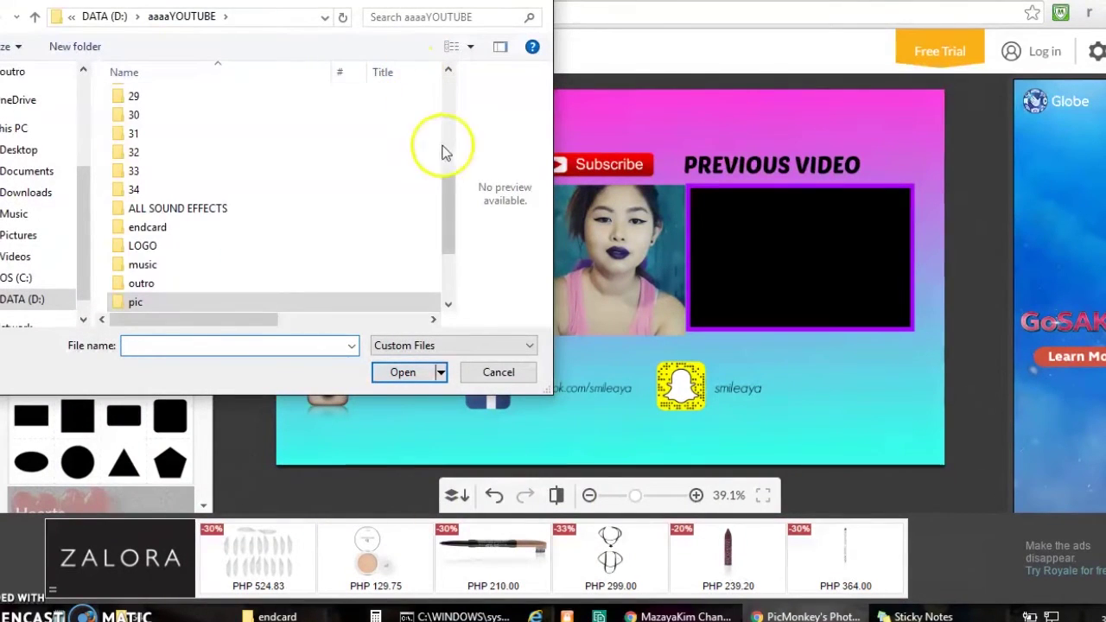
pyautogui.scroll(-2, 452, 203)
pyautogui.click(145, 248)
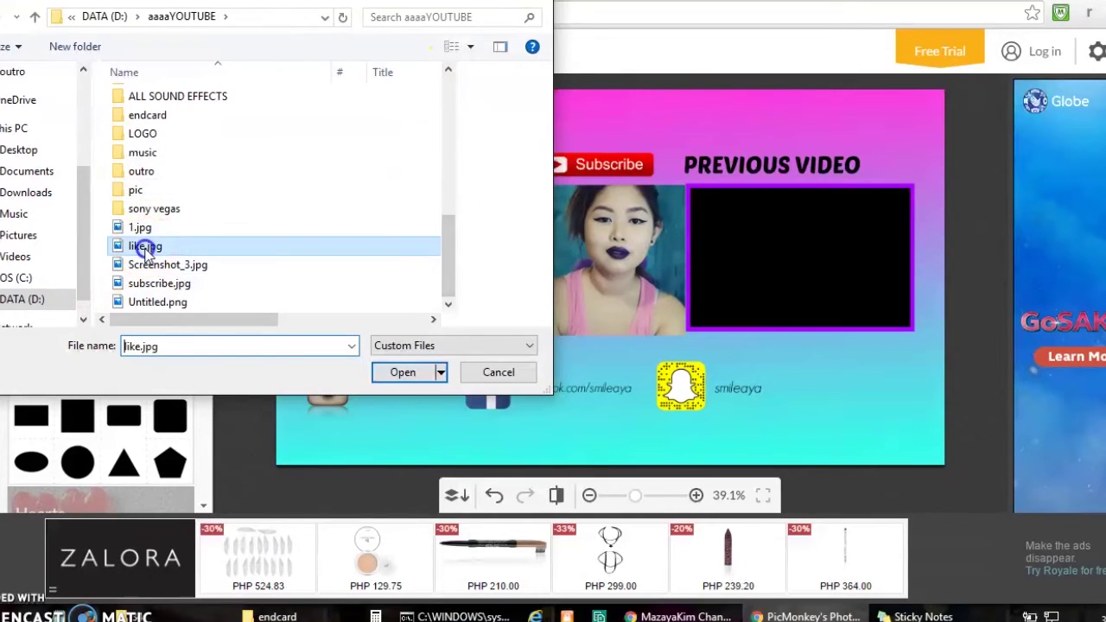
pyautogui.doubleClick(145, 248)
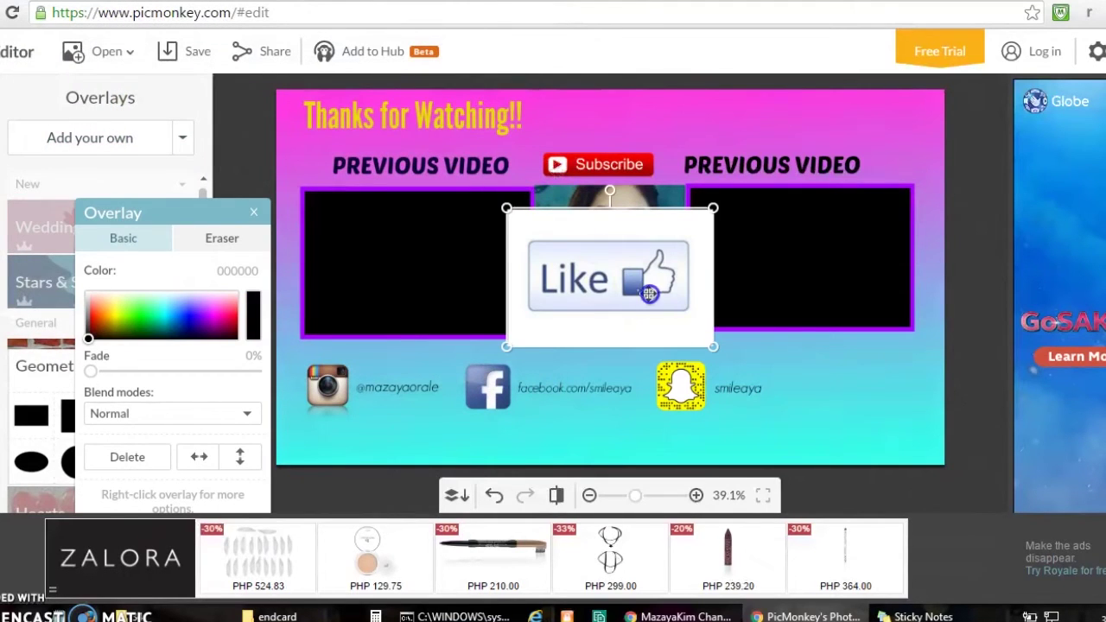
pyautogui.rightClick(667, 253)
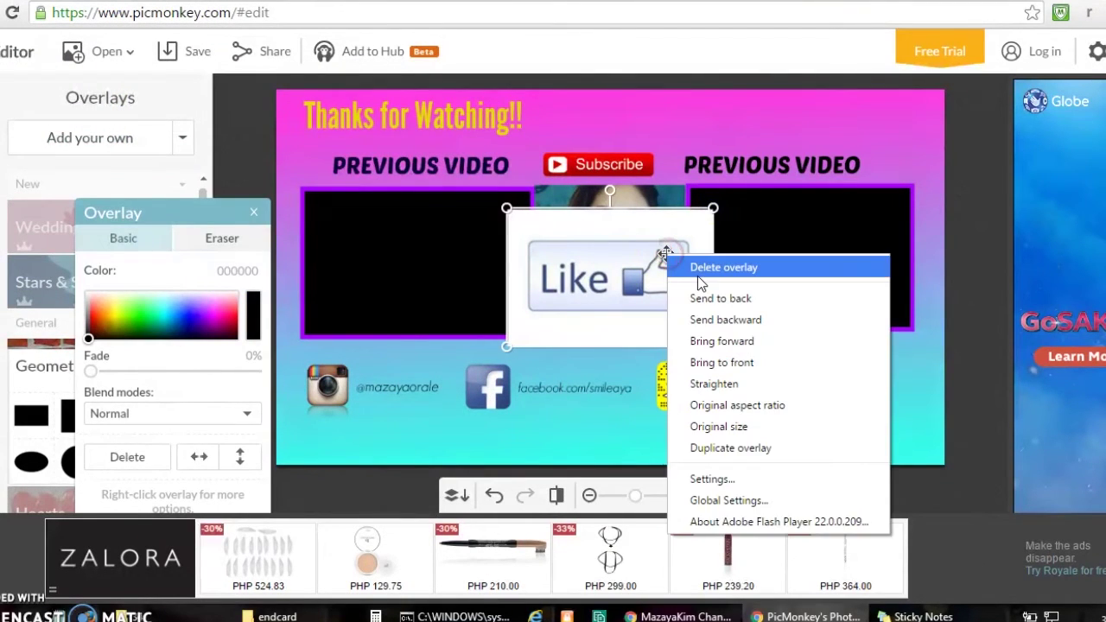
pyautogui.click(760, 267)
# Step: Import the blue thumbs-up image from the outro folder as an overlay
pyautogui.click(40, 138)
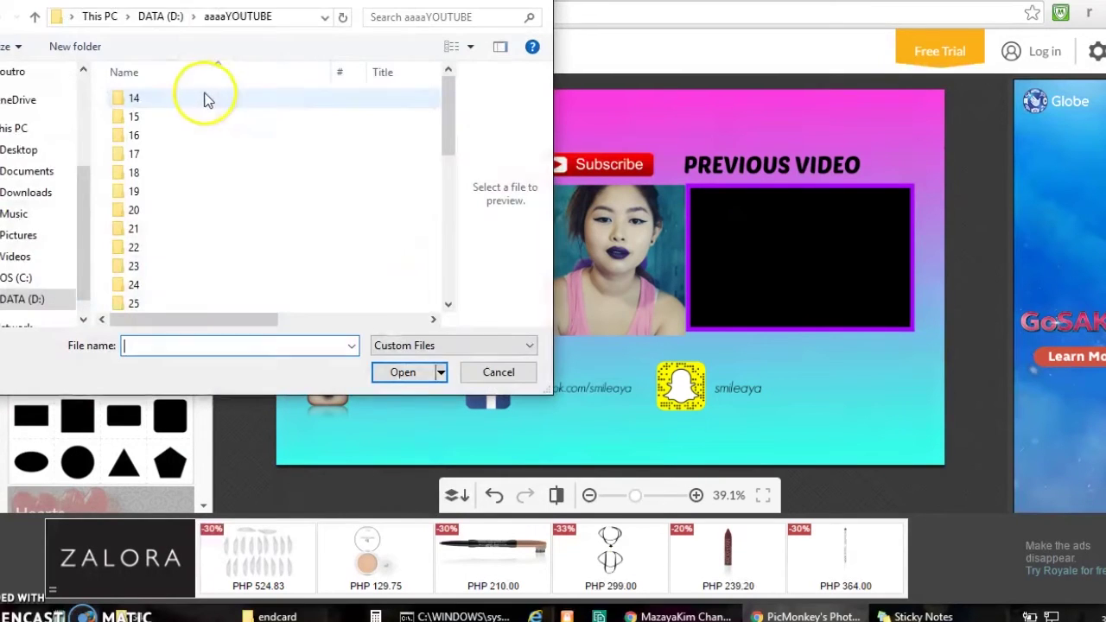
pyautogui.moveTo(449, 91); pyautogui.dragTo(441, 217)
pyautogui.doubleClick(194, 205)
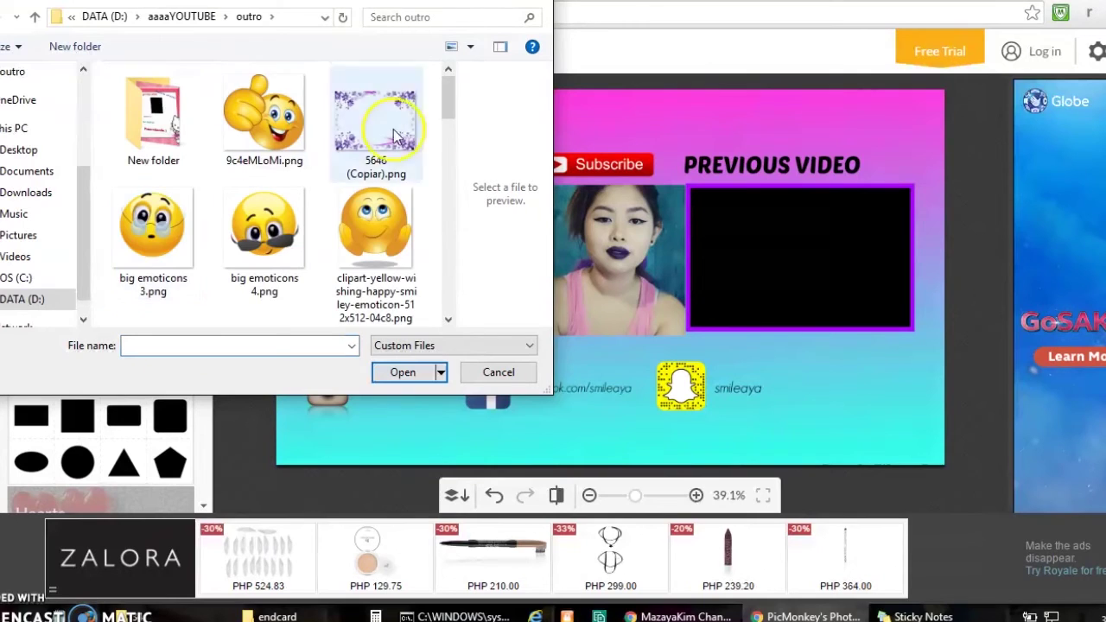
pyautogui.moveTo(447, 95); pyautogui.dragTo(438, 294)
pyautogui.scroll(5, 438, 294)
pyautogui.doubleClick(153, 130)
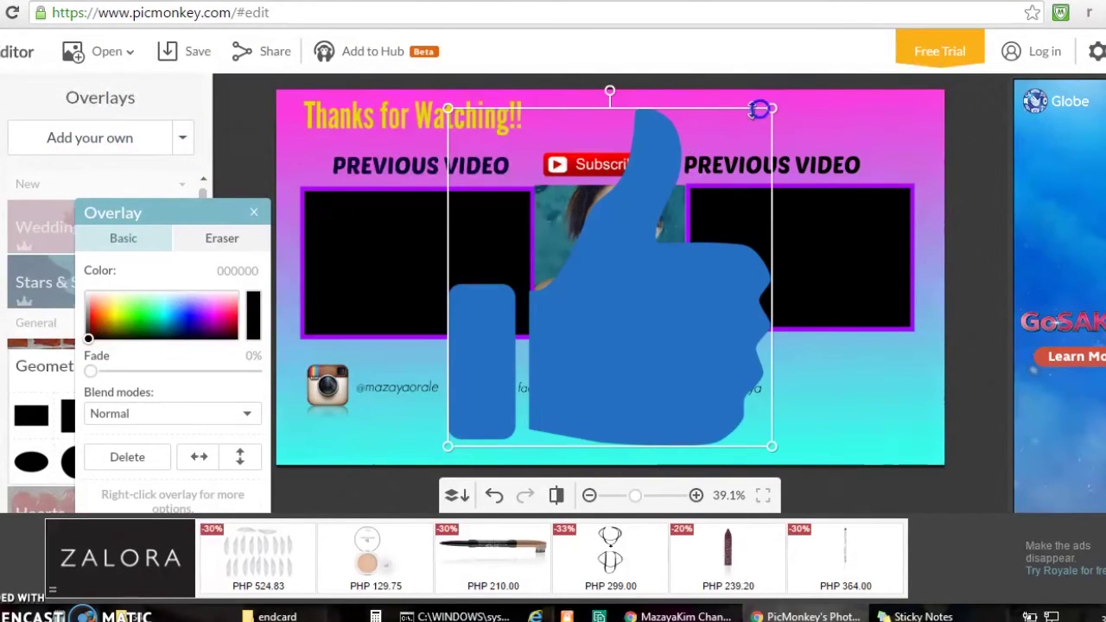
# Step: Shrink the thumbs-up and place it in the card's top-right corner beside the title
pyautogui.moveTo(775, 106); pyautogui.dragTo(593, 345)
pyautogui.moveTo(496, 417); pyautogui.dragTo(925, 111)
pyautogui.moveTo(891, 147)
pyautogui.mouseDown()
pyautogui.moveTo(911, 125)
pyautogui.moveTo(906, 133)
pyautogui.mouseUp()
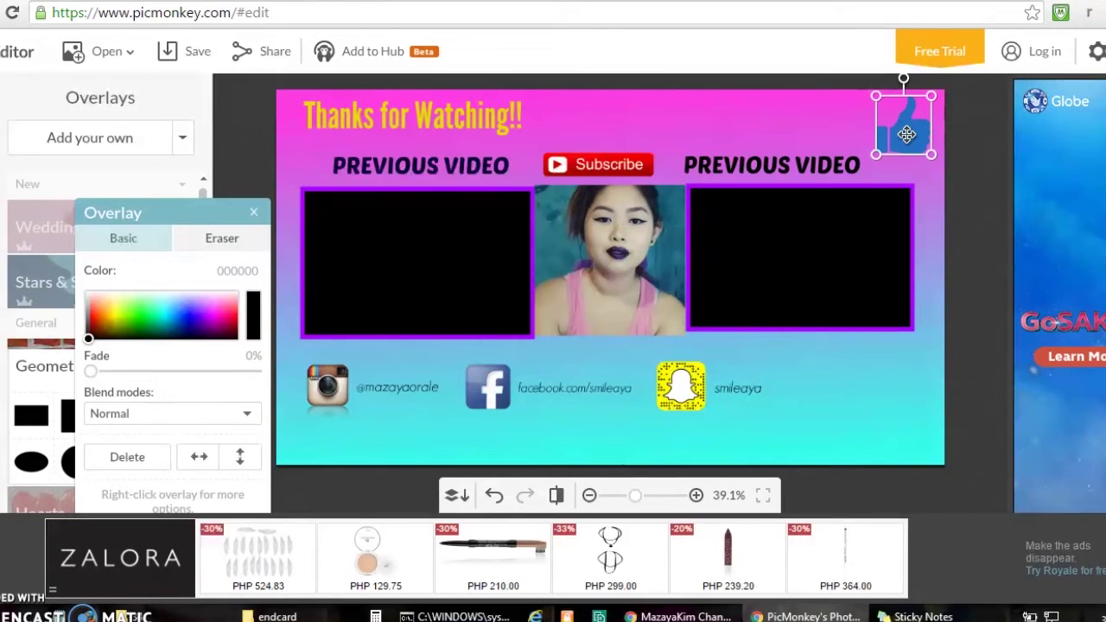
pyautogui.click(901, 384)
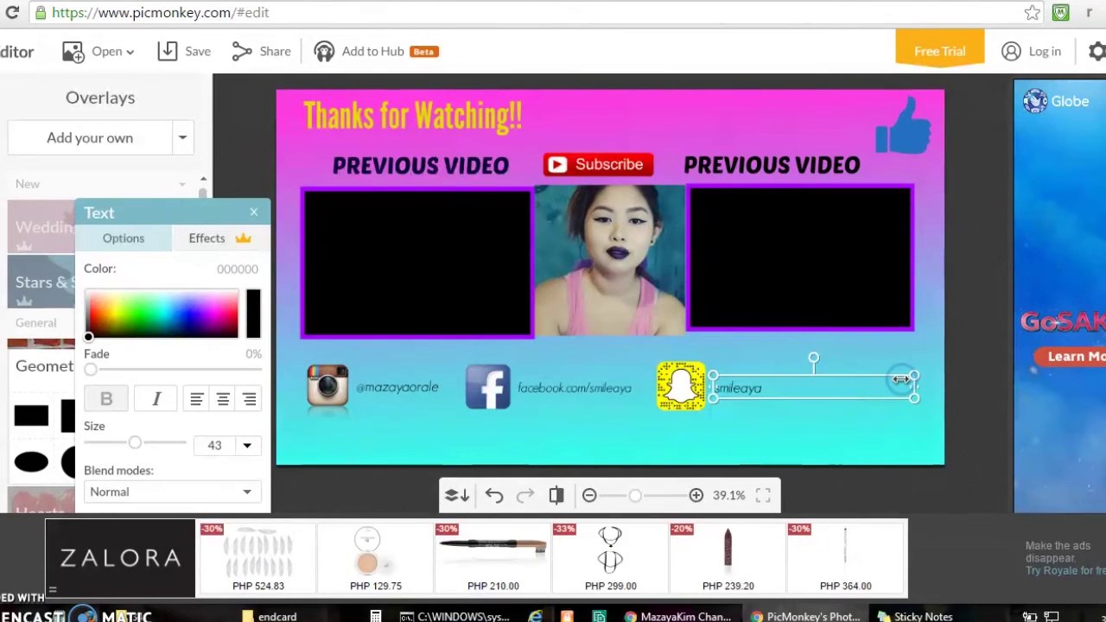
pyautogui.moveTo(906, 125); pyautogui.dragTo(896, 423)
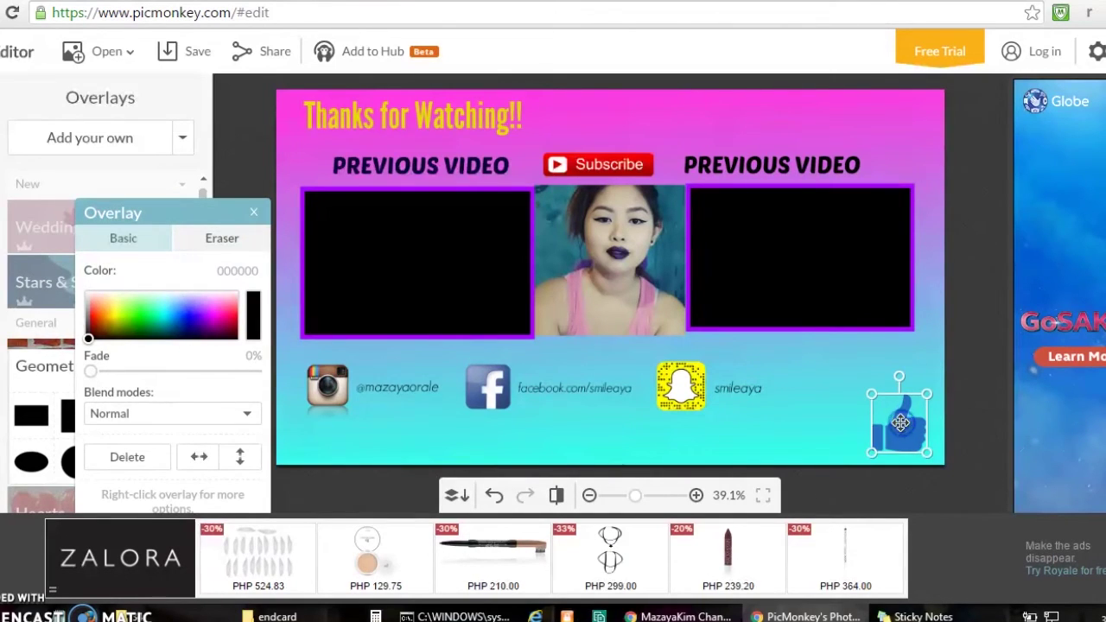
pyautogui.click(836, 444)
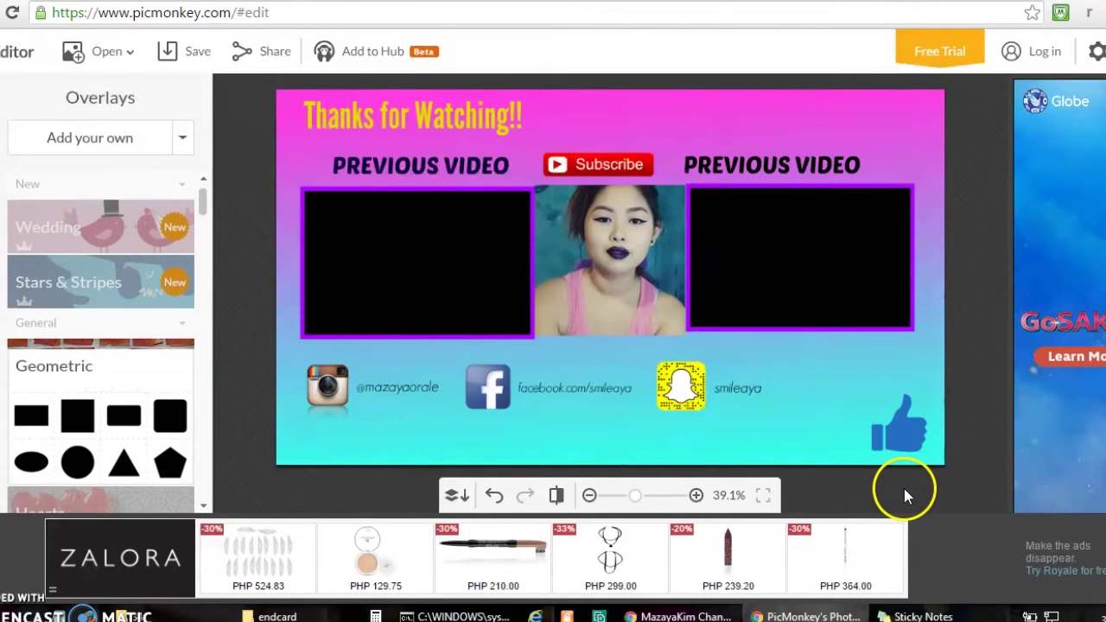
pyautogui.moveTo(899, 423); pyautogui.dragTo(911, 139)
pyautogui.click(835, 137)
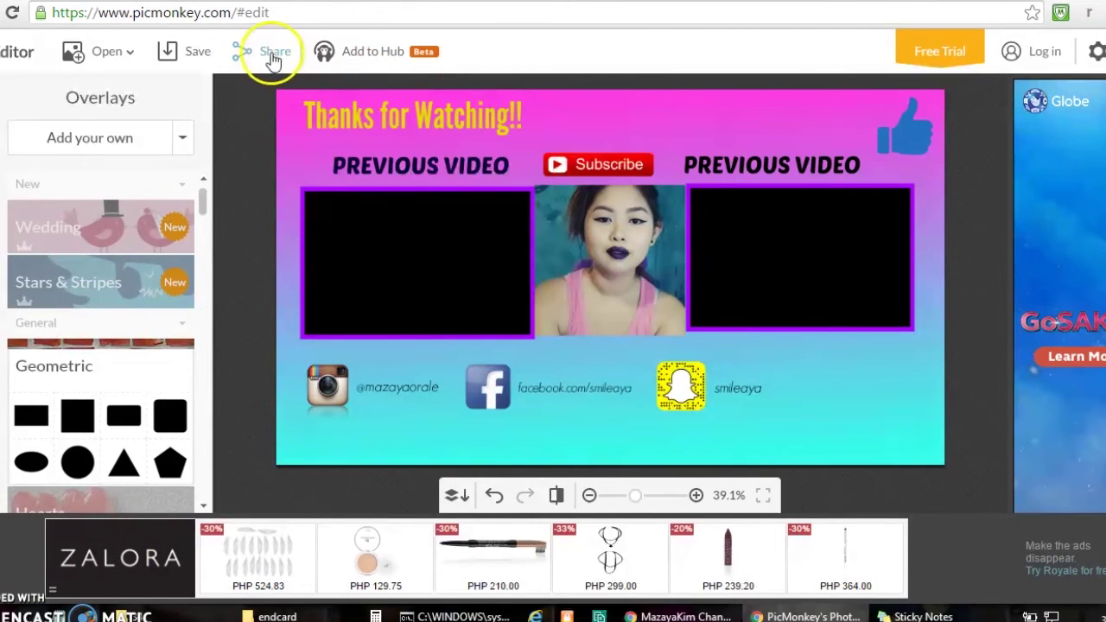
# Step: Save the end card to the computer at Sean (highest) quality as encard.jpg
pyautogui.click(197, 61)
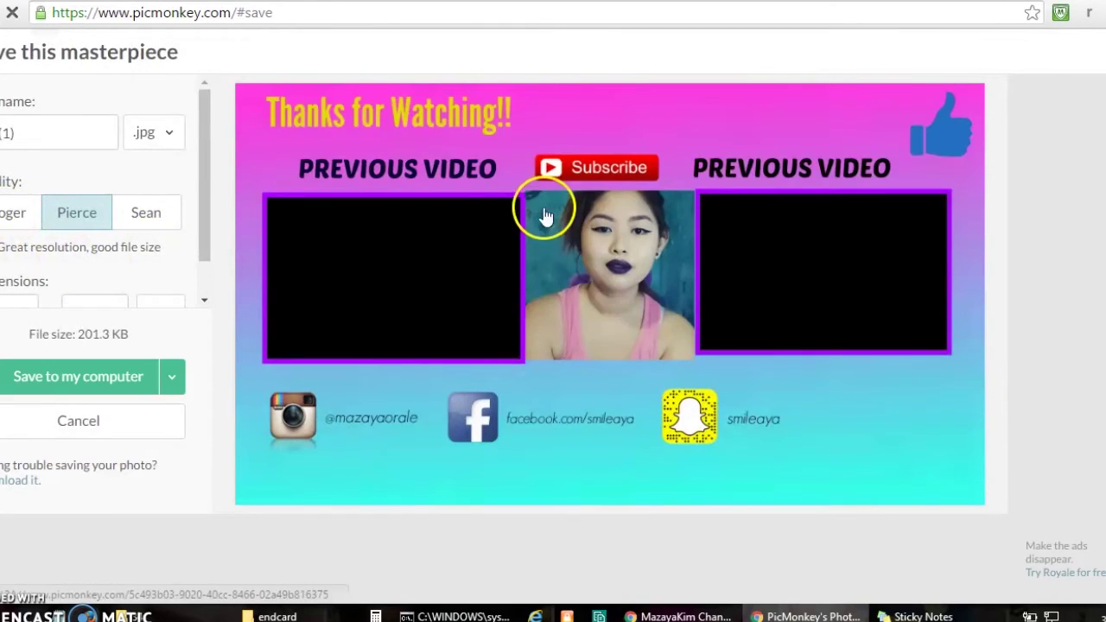
pyautogui.click(145, 218)
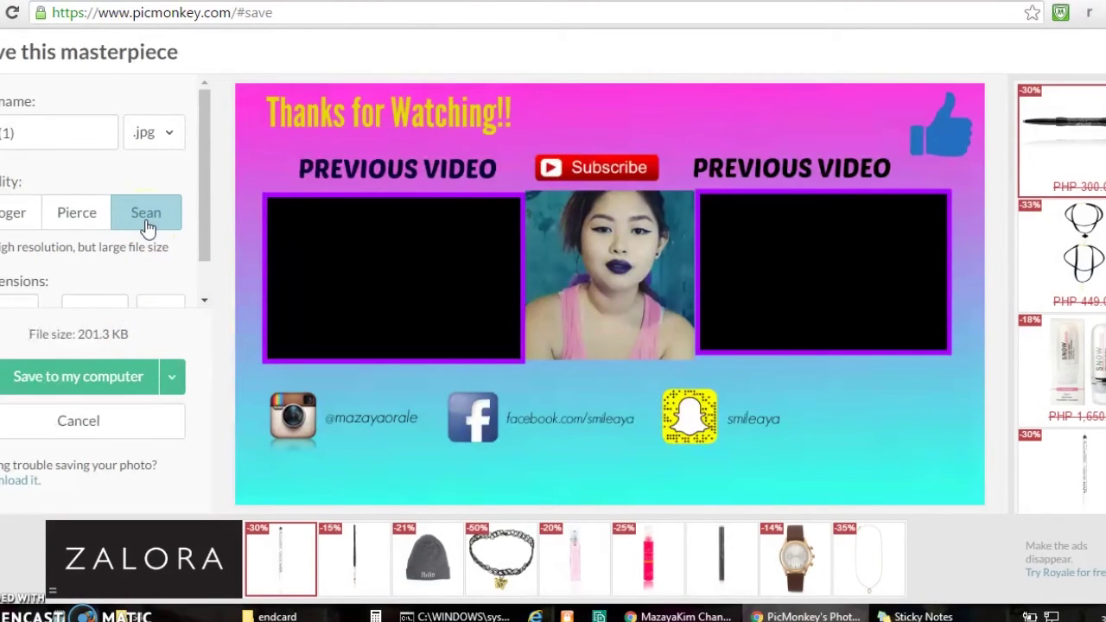
pyautogui.click(128, 377)
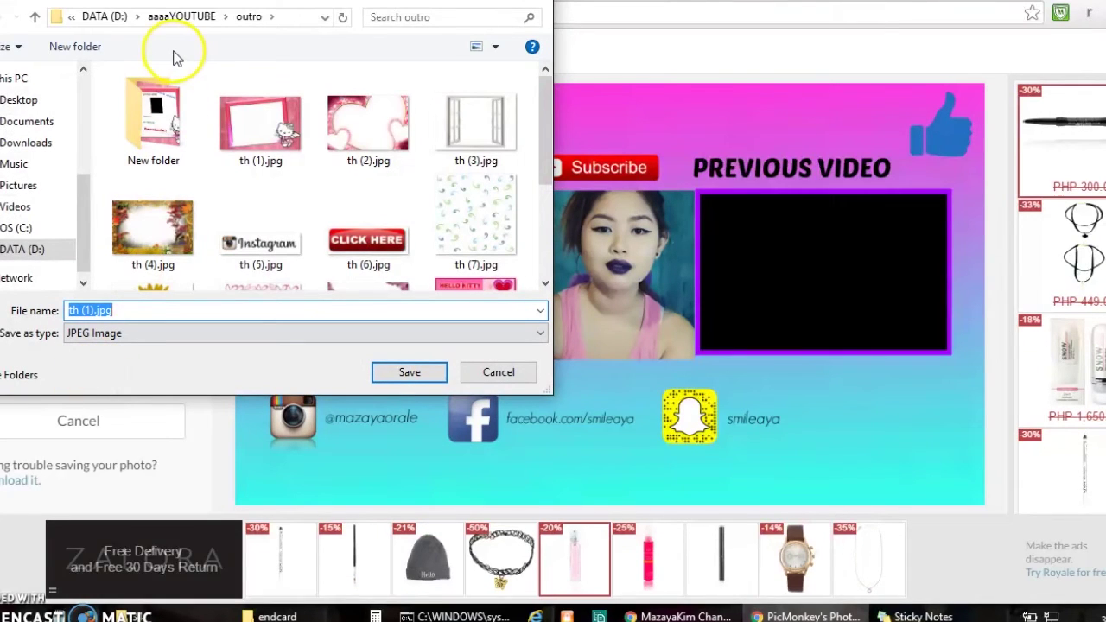
pyautogui.scroll(-3, 548, 112)
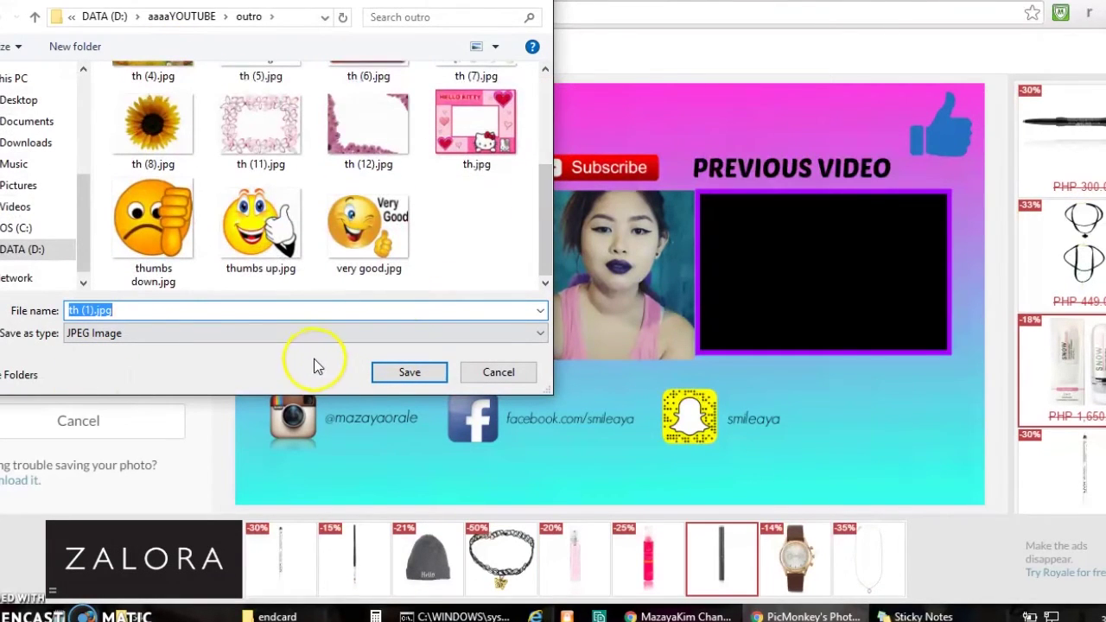
pyautogui.click(86, 311)
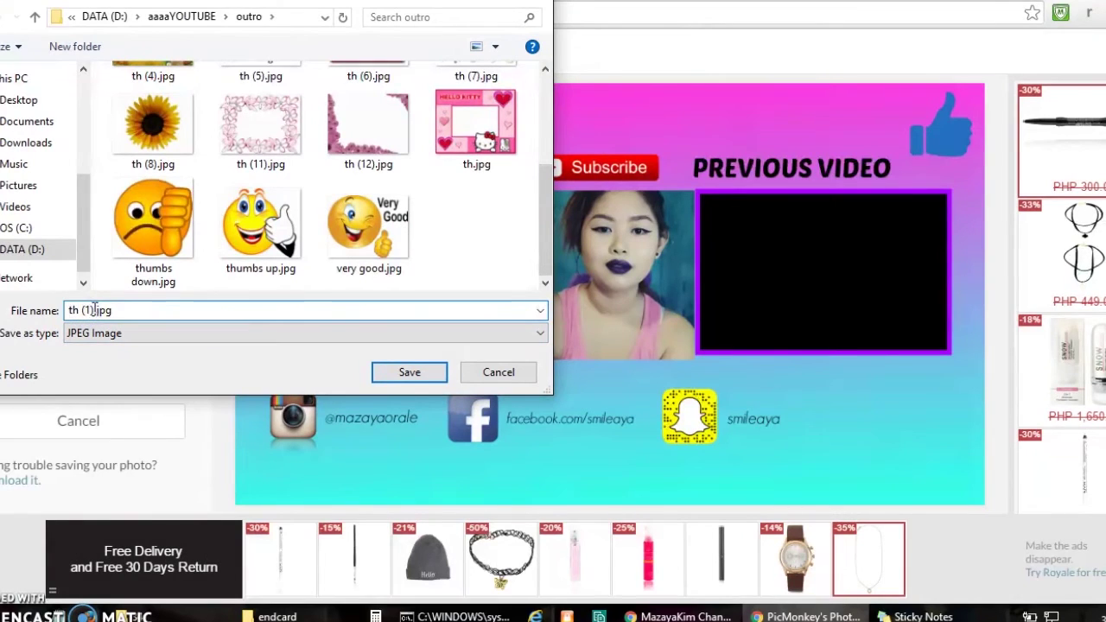
pyautogui.moveTo(95, 310); pyautogui.dragTo(39, 313)
pyautogui.write('encard')
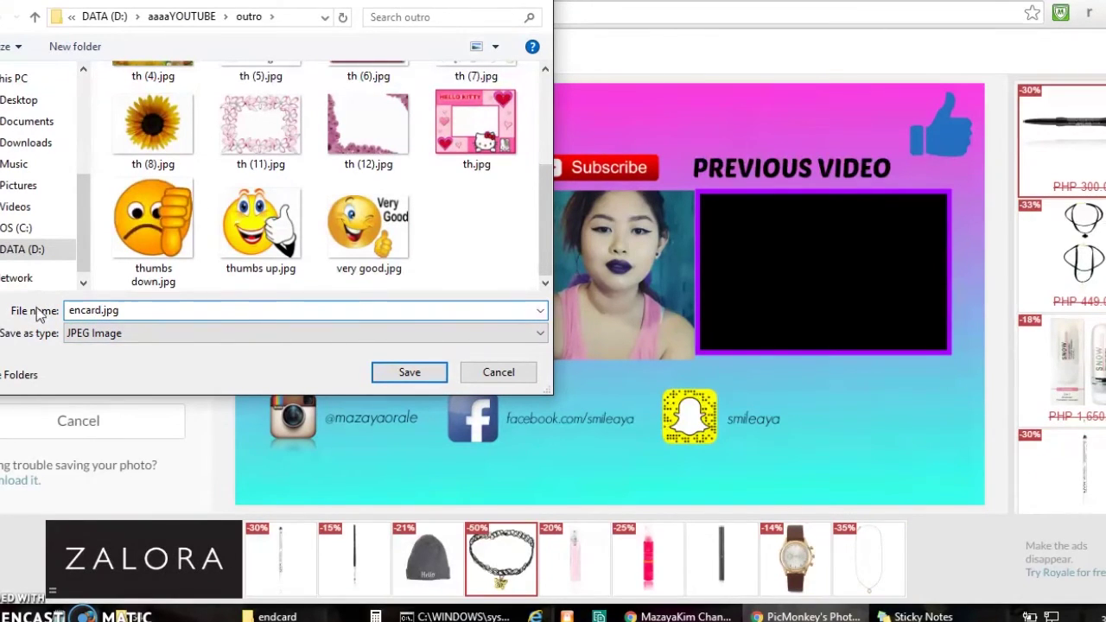
pyautogui.press('Return')
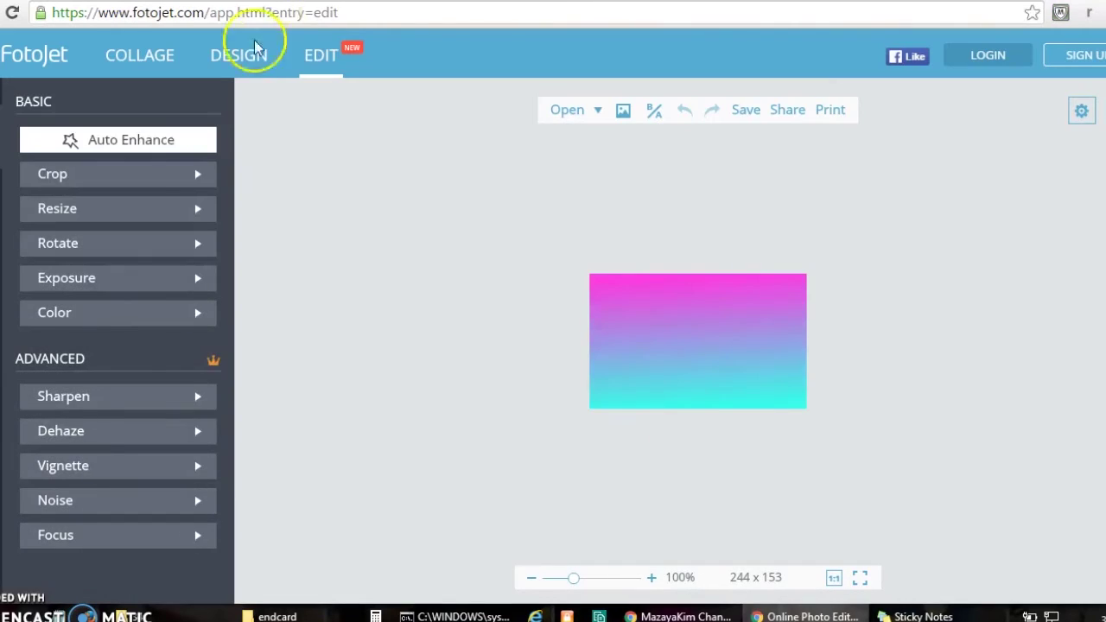
# Step: Launch PowerPoint 2016 by searching Windows for 'power'
pyautogui.click(52, 609)
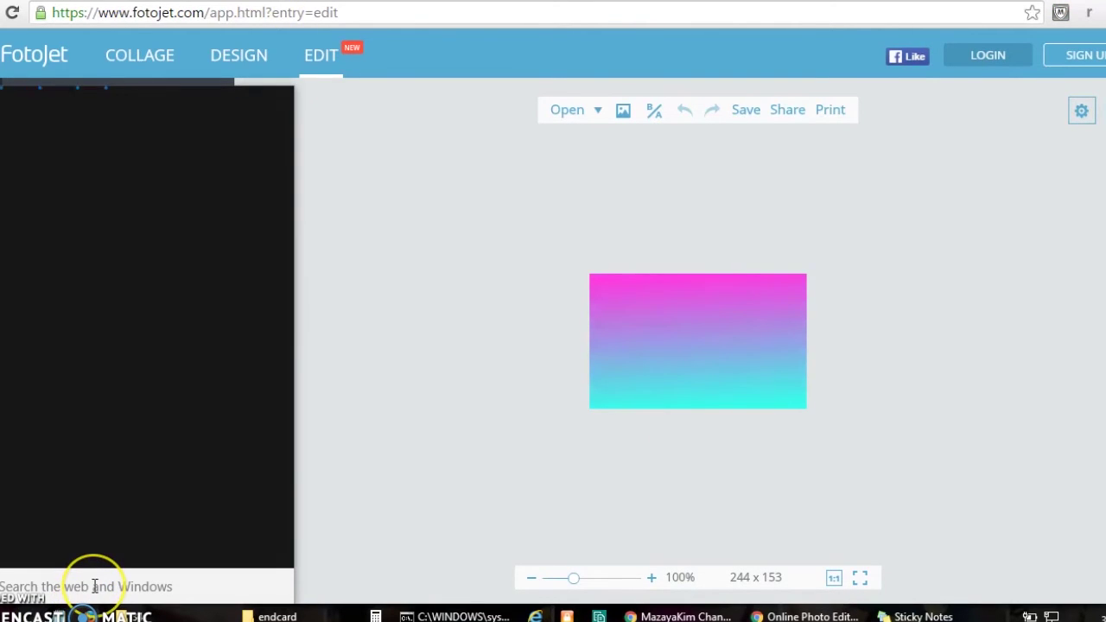
pyautogui.write('po')
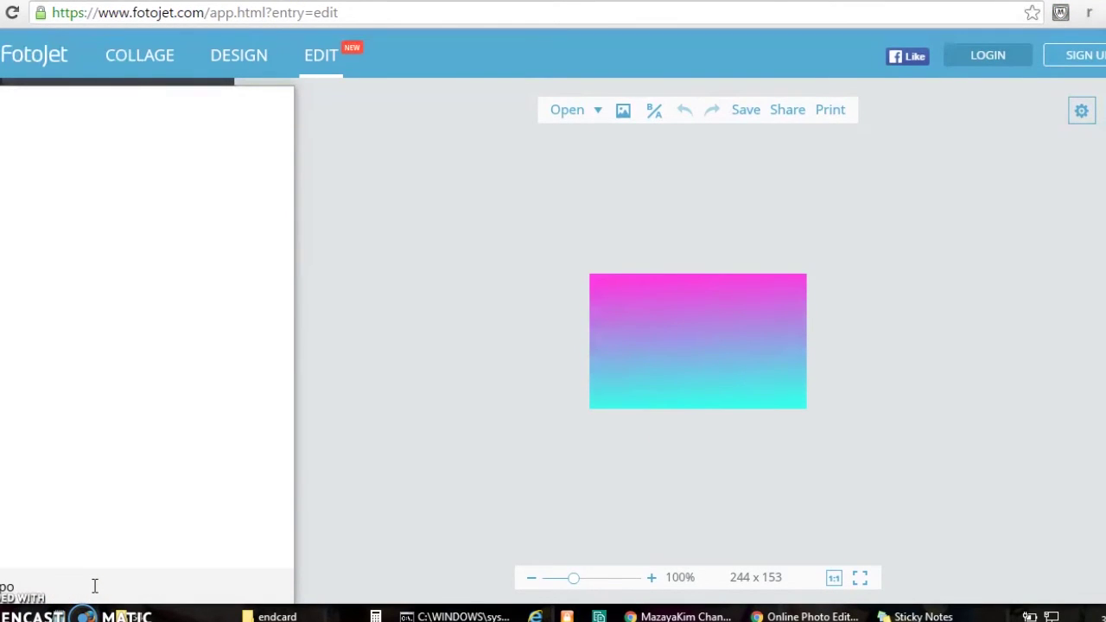
pyautogui.write('wer')
pyautogui.click(173, 192)
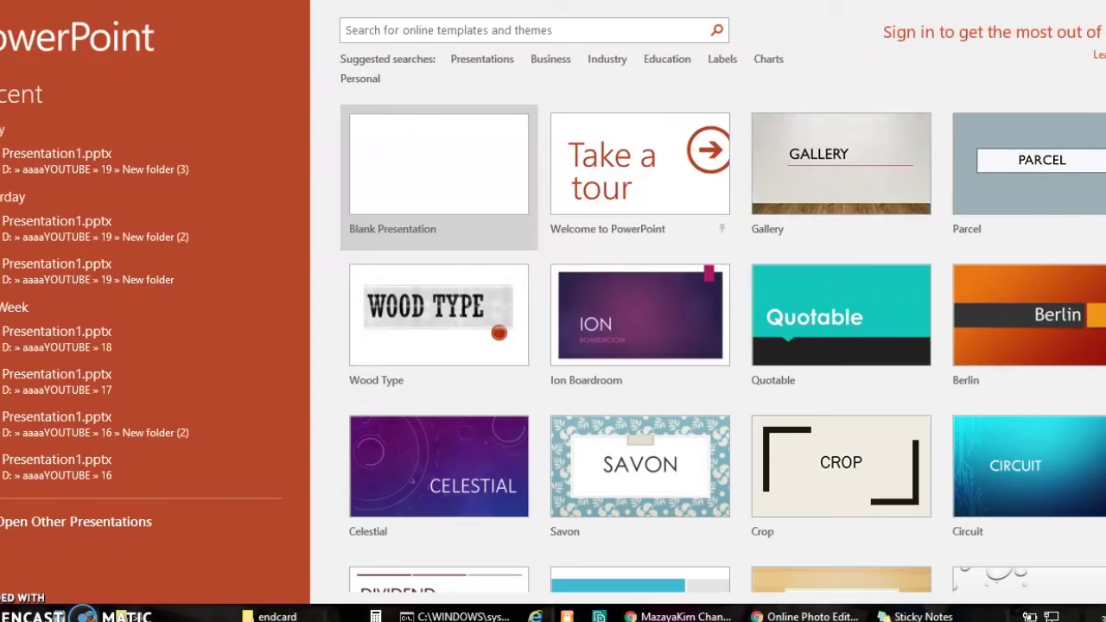
# Step: Start a blank presentation and browse to D:\aaaaYOUTUBE to insert a picture
pyautogui.click(437, 176)
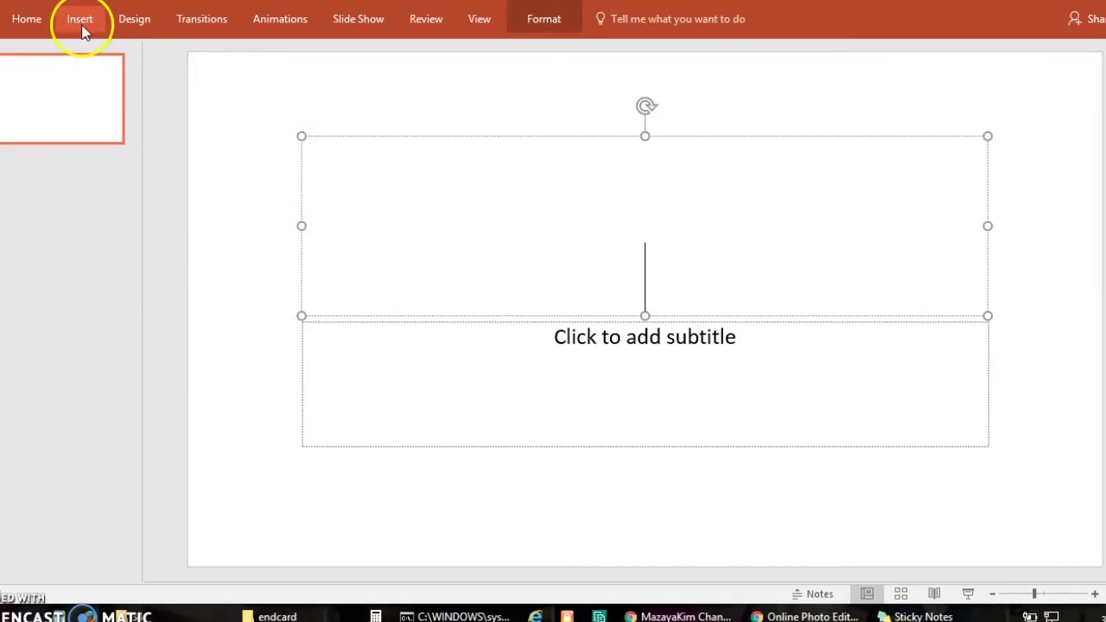
pyautogui.click(81, 24)
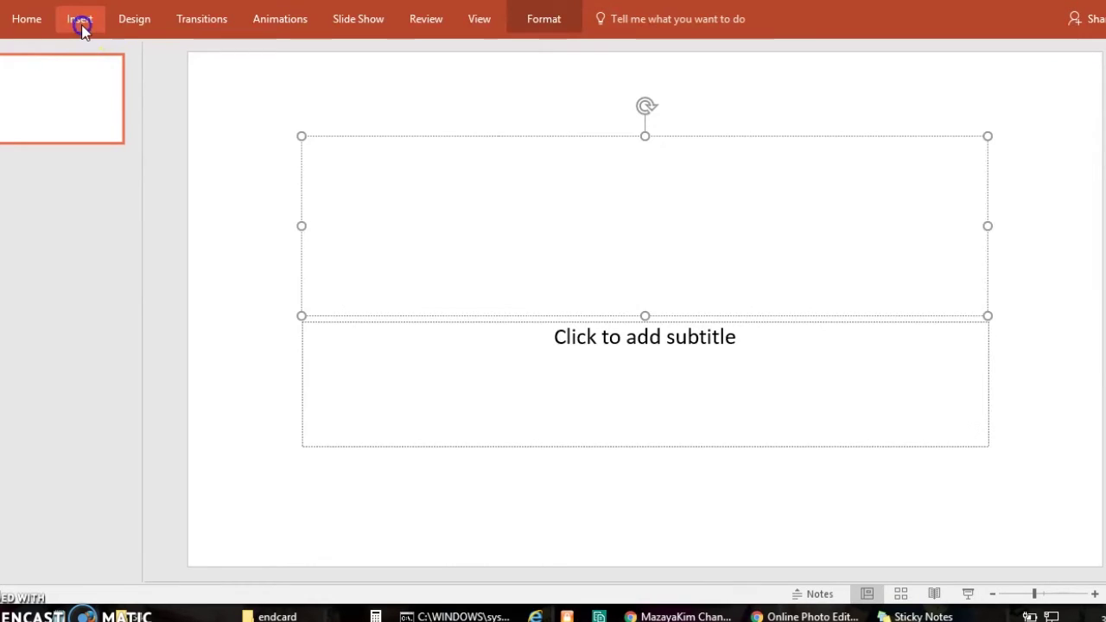
pyautogui.click(80, 21)
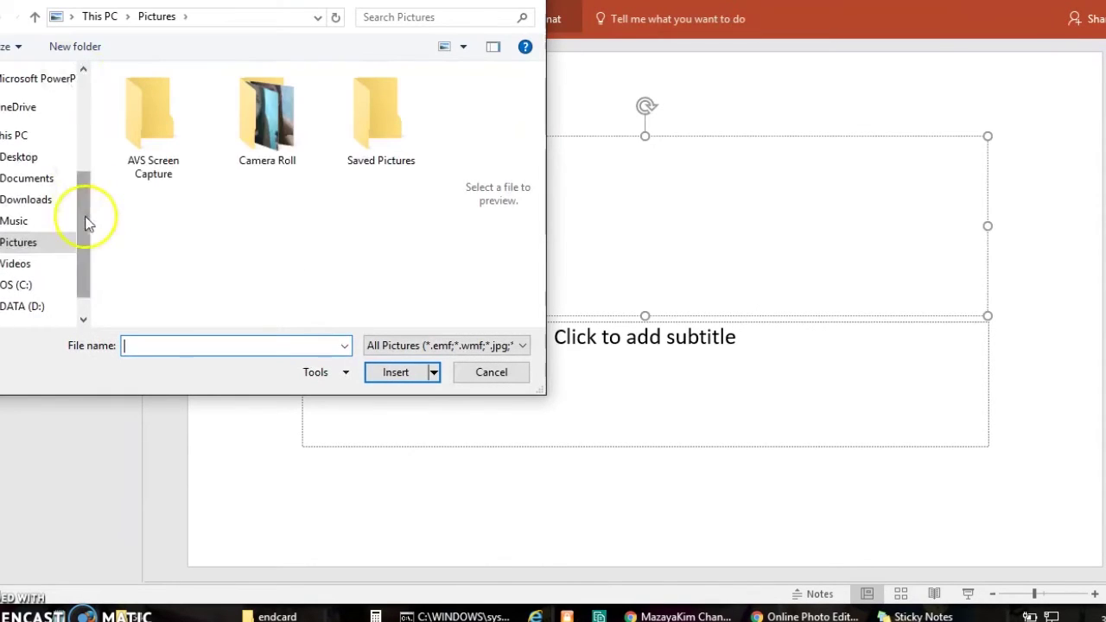
pyautogui.click(43, 307)
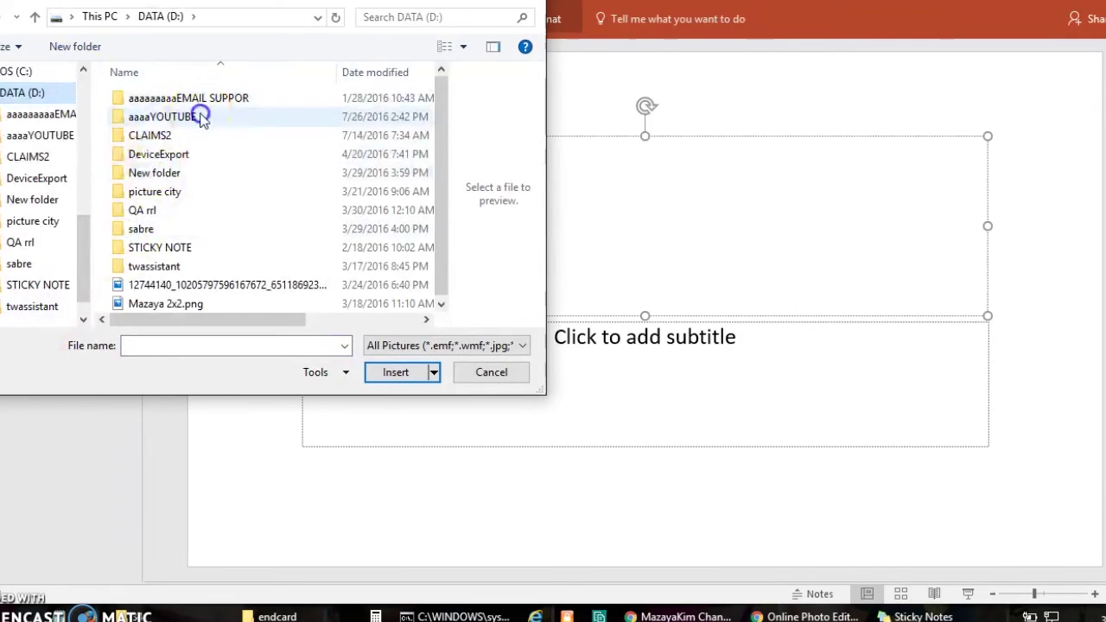
pyautogui.doubleClick(200, 119)
pyautogui.moveTo(452, 115); pyautogui.dragTo(440, 258)
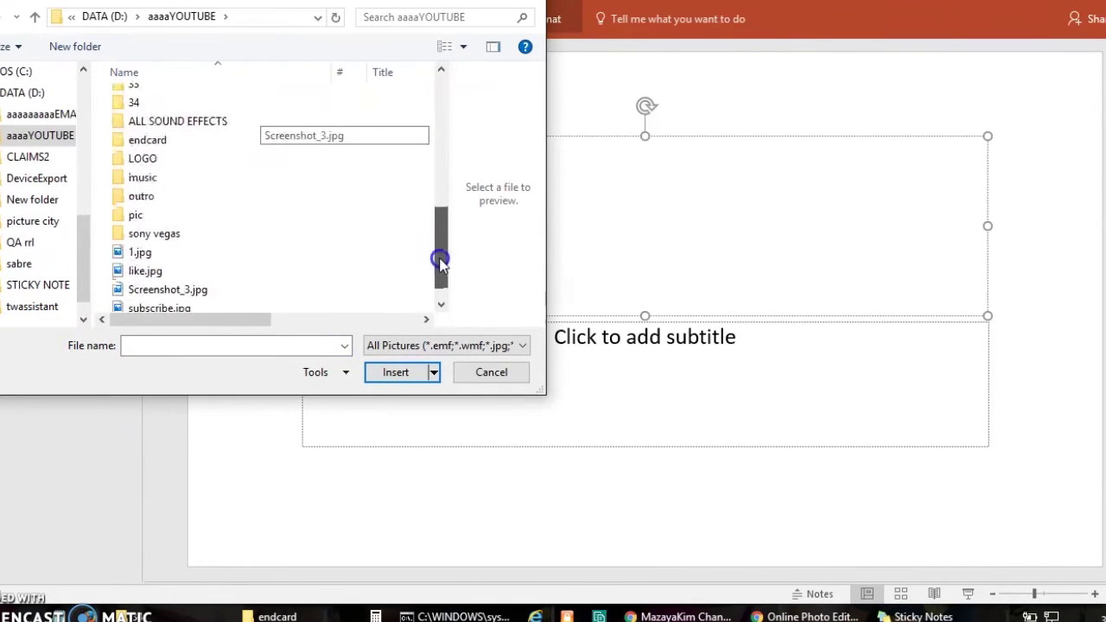
# Step: Insert encard.jpg from the outro folder and enlarge it to fill the slide
pyautogui.doubleClick(164, 196)
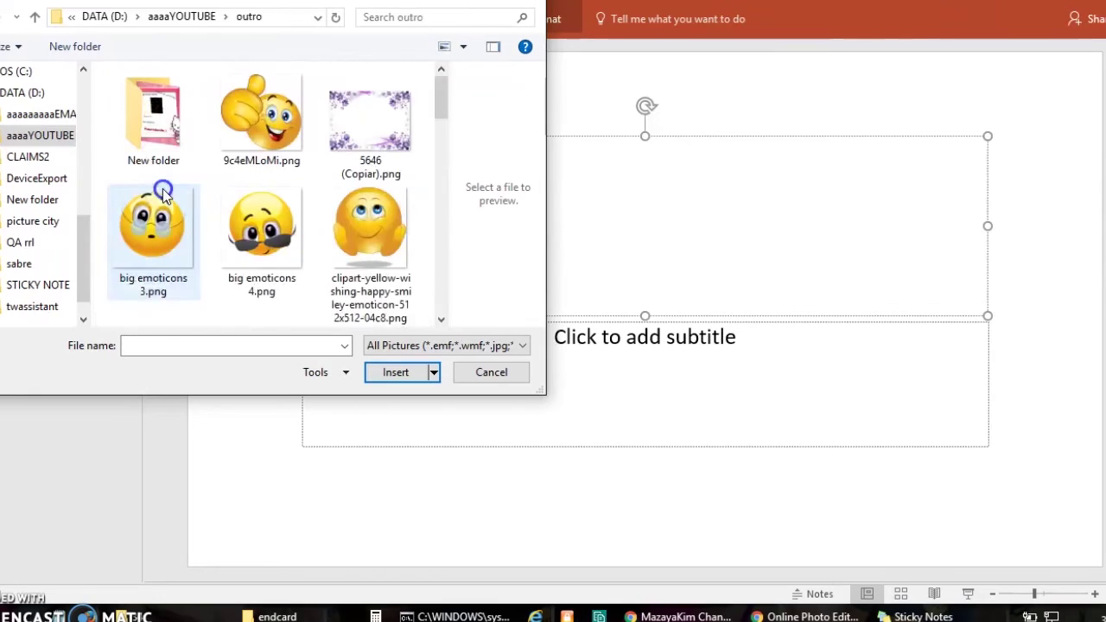
pyautogui.moveTo(451, 89); pyautogui.dragTo(442, 136)
pyautogui.doubleClick(370, 164)
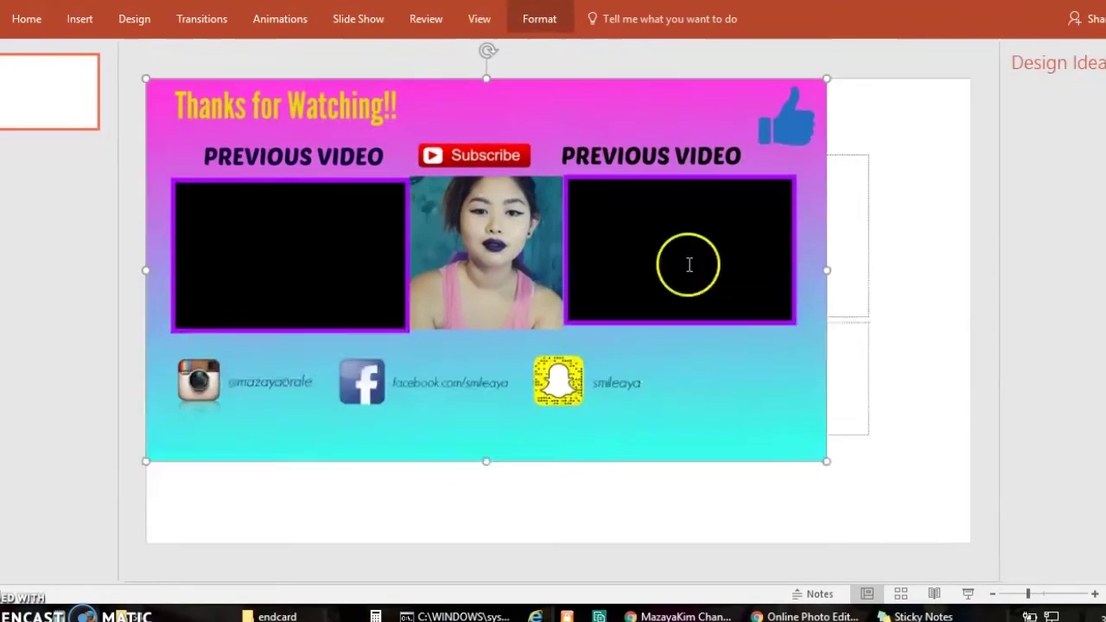
pyautogui.moveTo(400, 185)
pyautogui.mouseDown()
pyautogui.moveTo(437, 200)
pyautogui.moveTo(410, 190)
pyautogui.mouseUp()
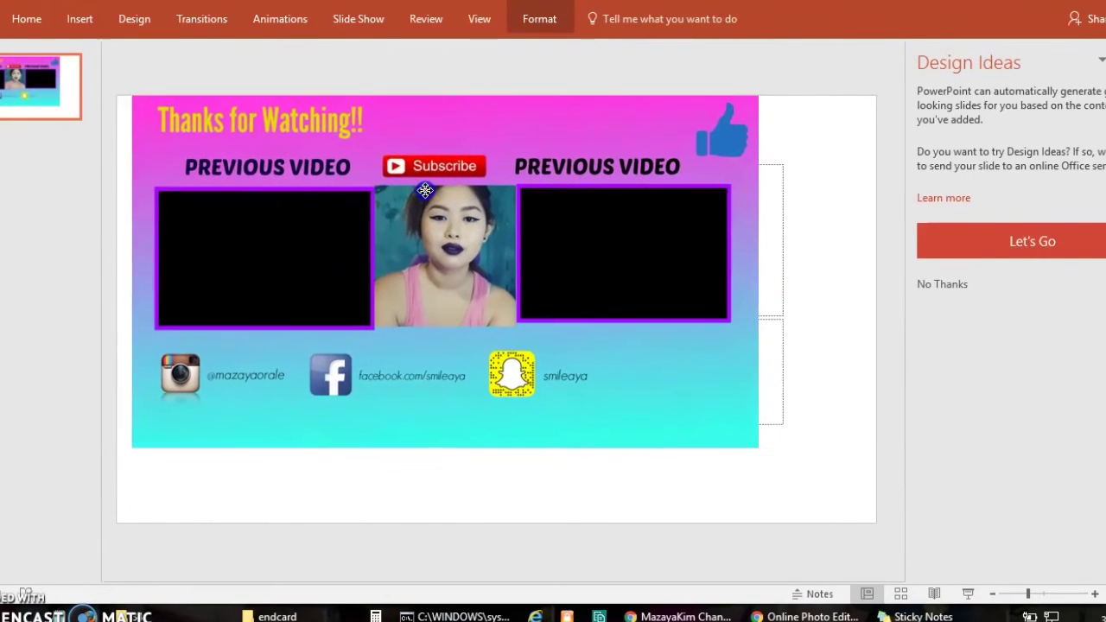
pyautogui.moveTo(746, 454); pyautogui.dragTo(843, 522)
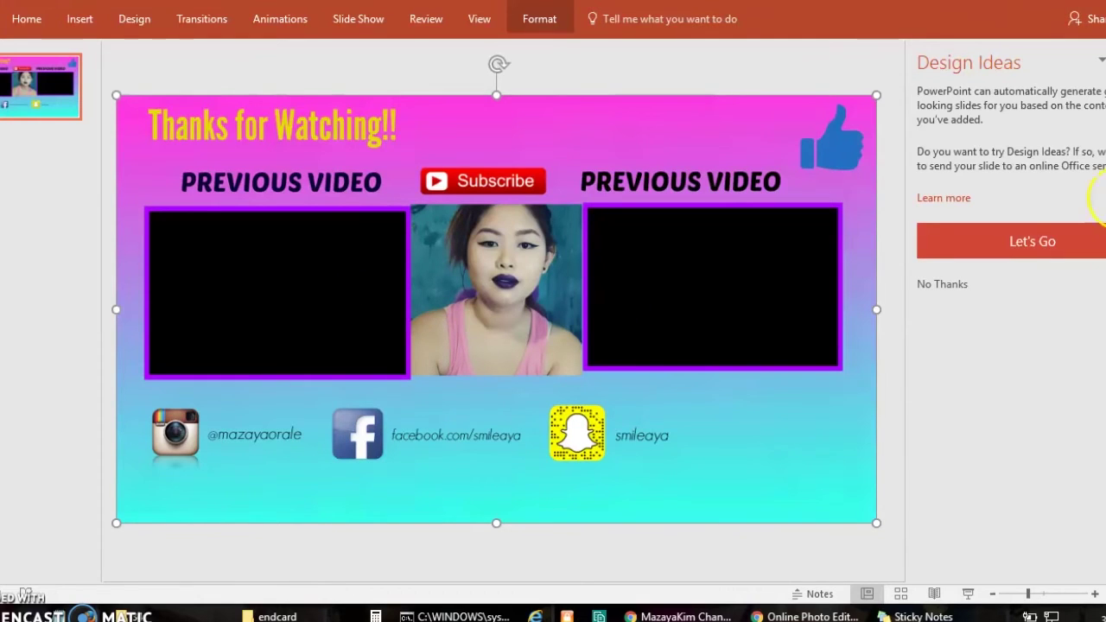
# Step: Insert the b.mp4 video from D:\aaaaYOUTUBE\19\New folder onto the end card slide
pyautogui.click(73, 28)
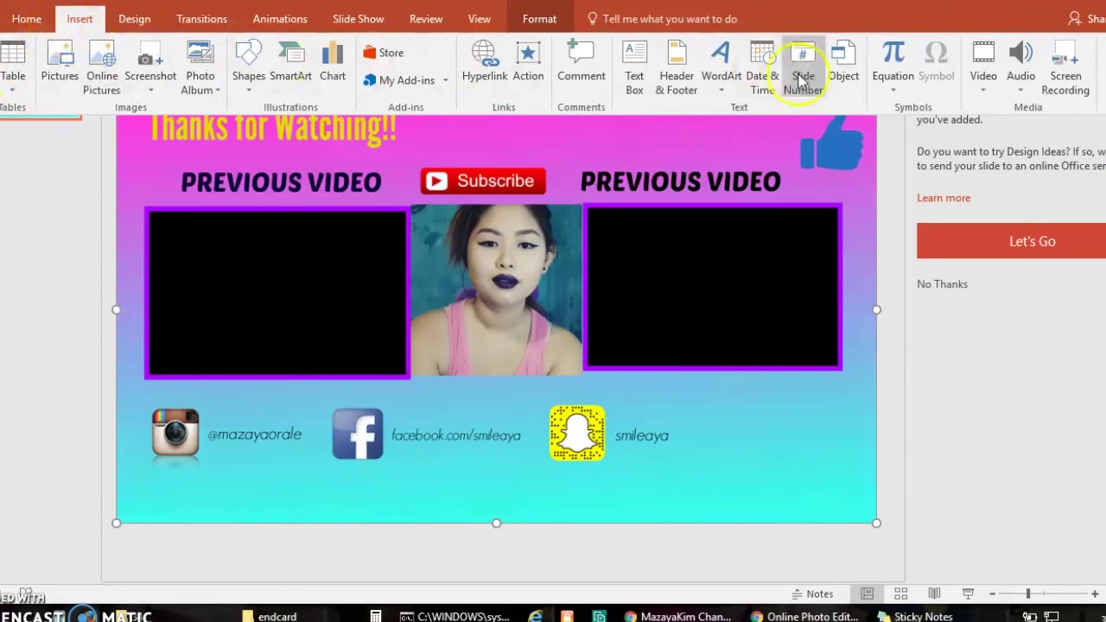
pyautogui.click(989, 102)
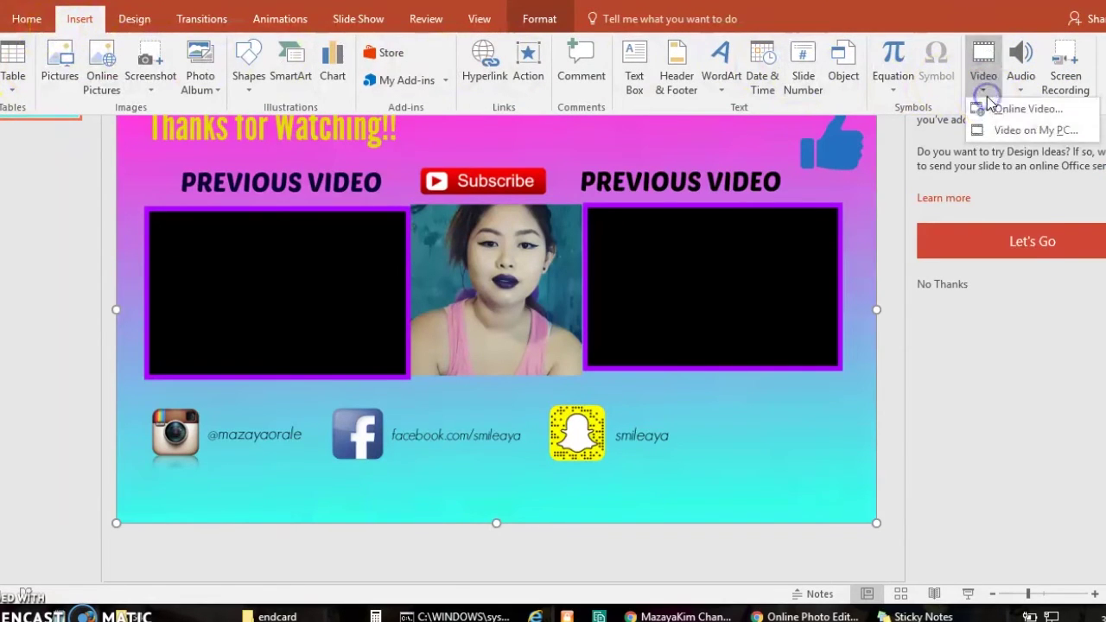
pyautogui.click(1017, 134)
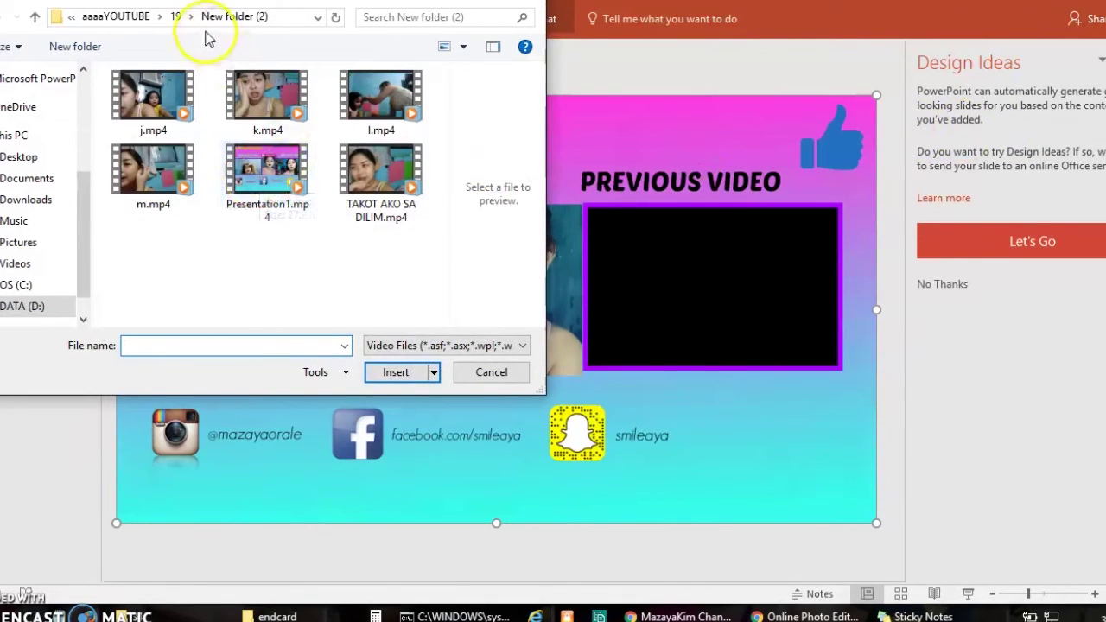
pyautogui.click(178, 23)
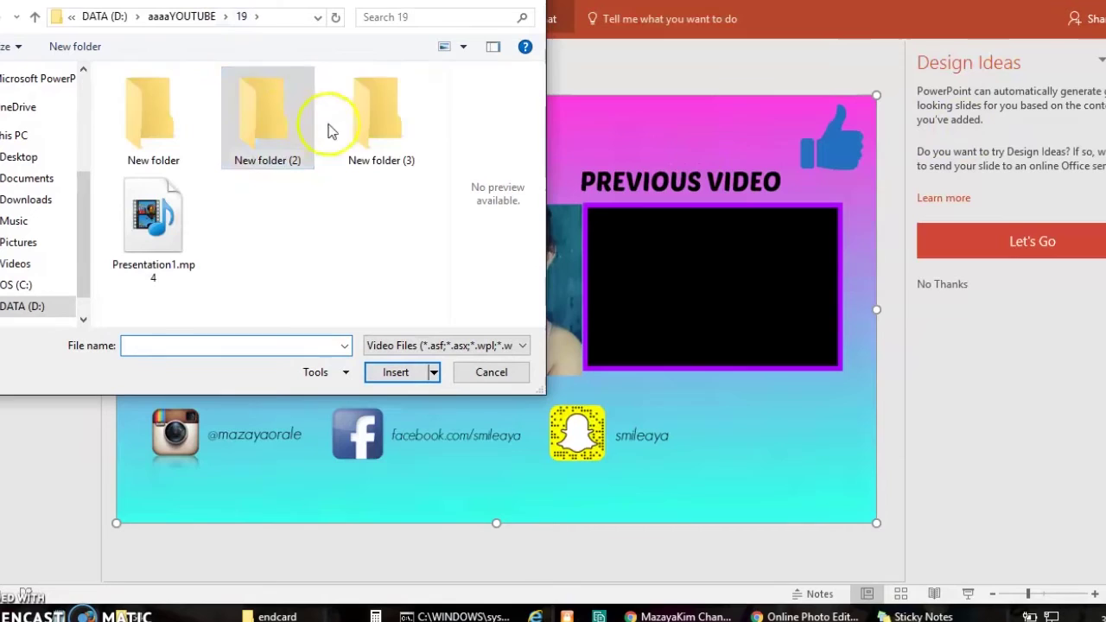
pyautogui.doubleClick(413, 151)
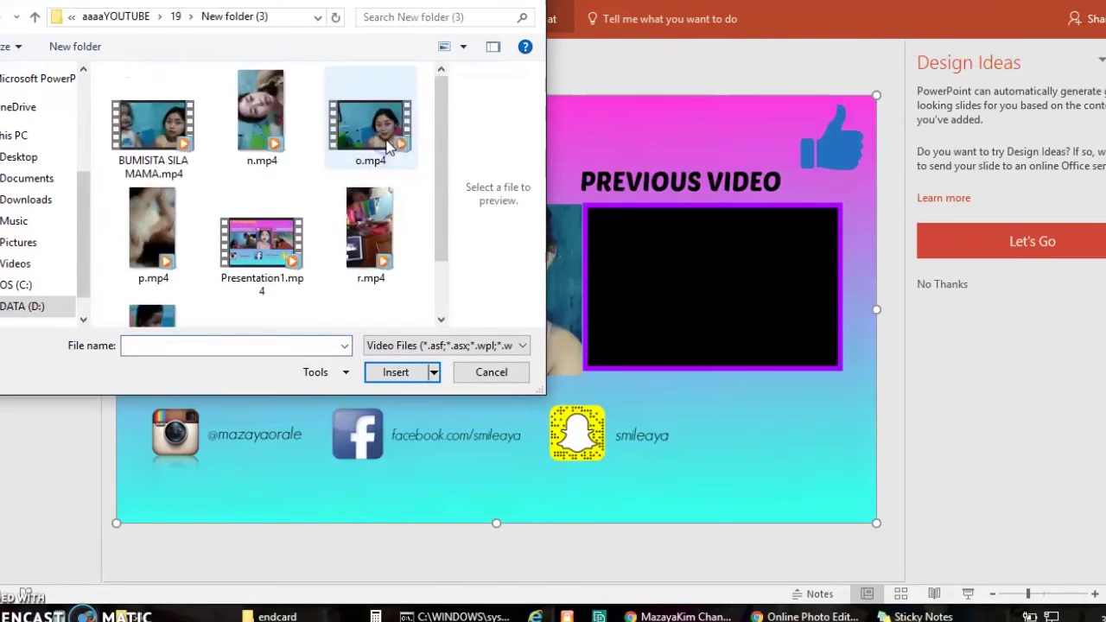
pyautogui.click(175, 18)
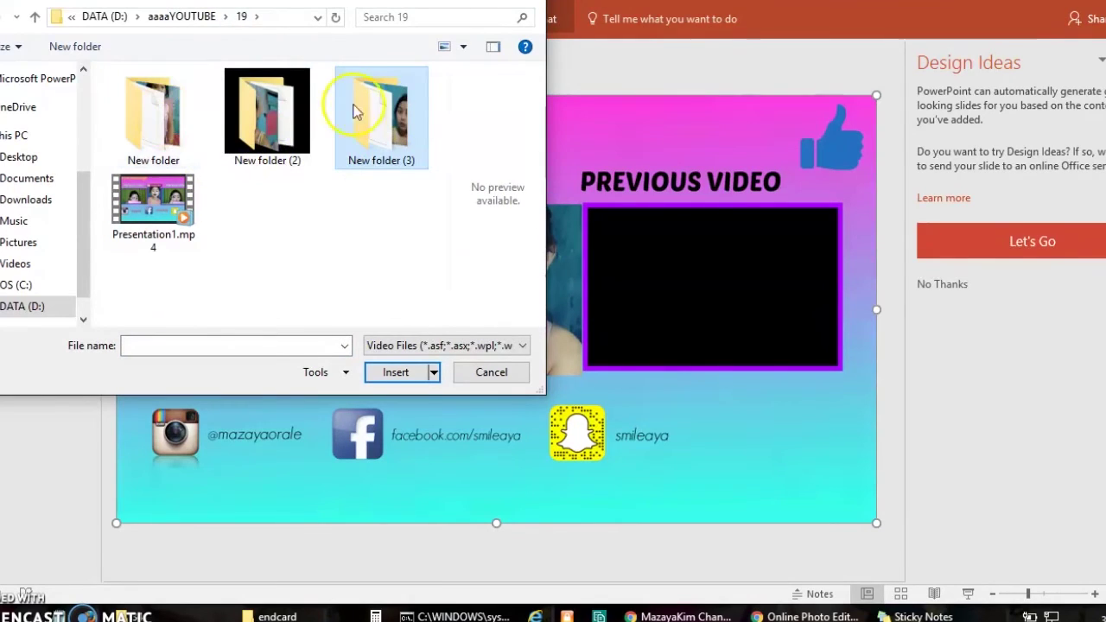
pyautogui.doubleClick(130, 113)
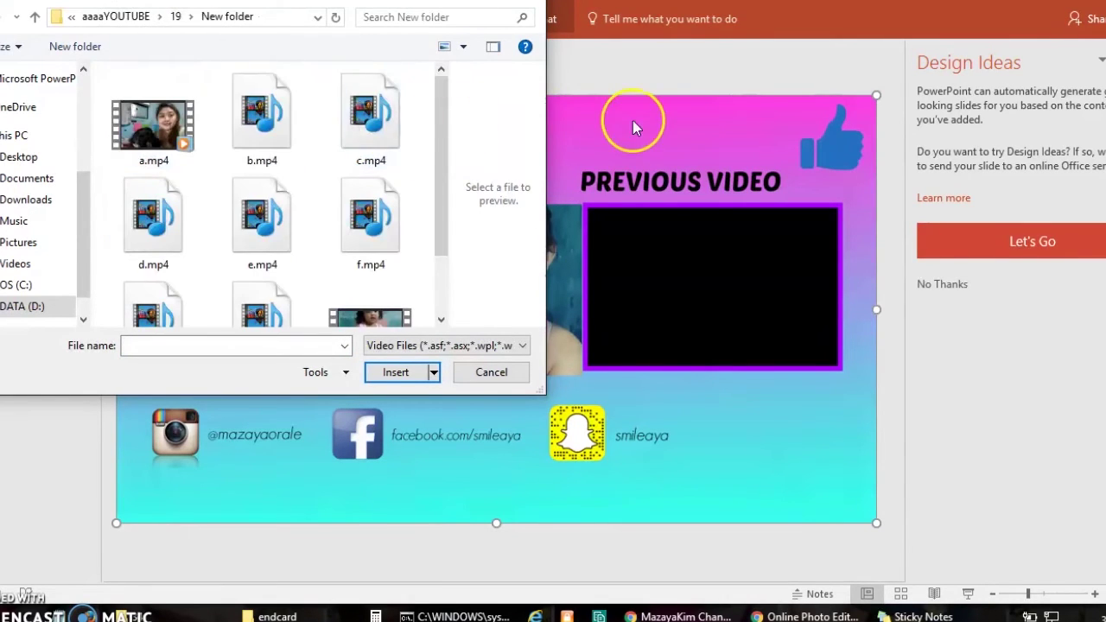
pyautogui.moveTo(445, 97); pyautogui.dragTo(442, 140)
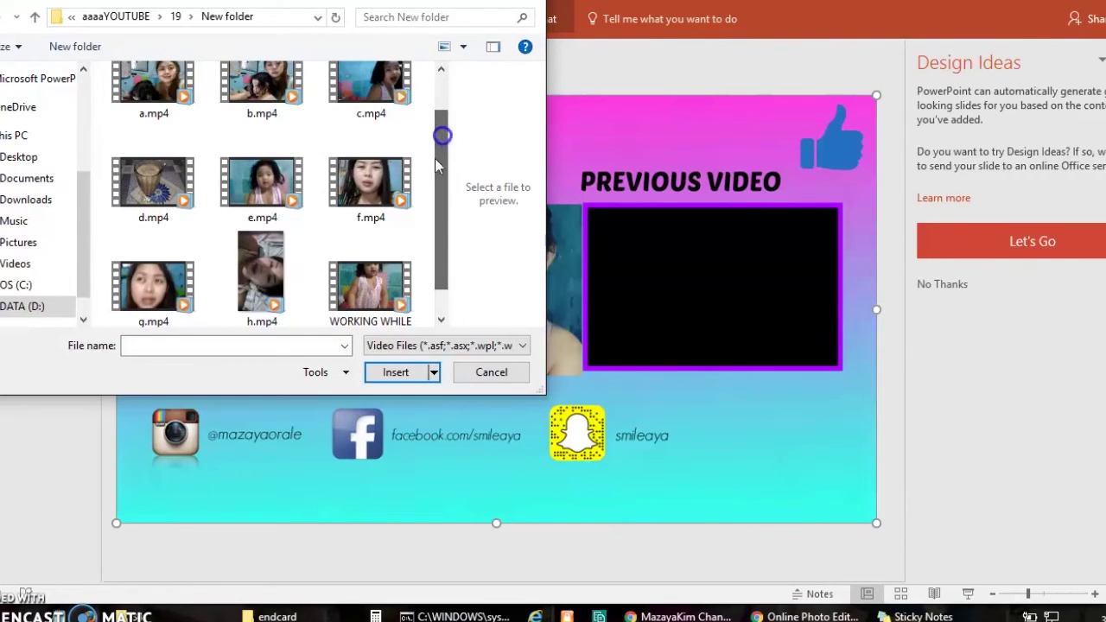
pyautogui.click(267, 91)
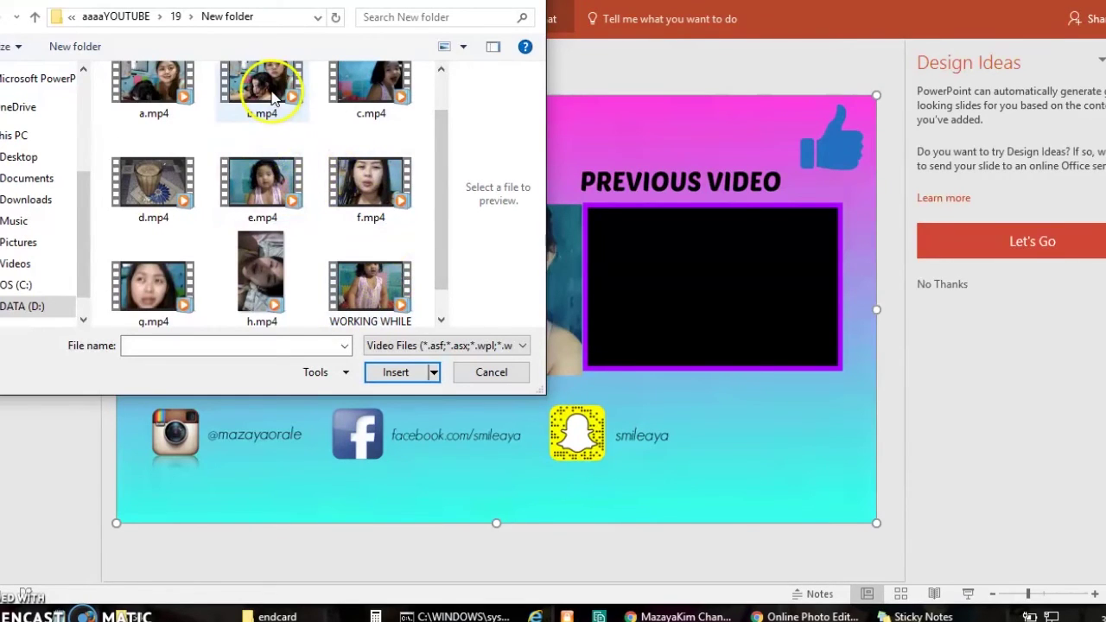
pyautogui.doubleClick(272, 95)
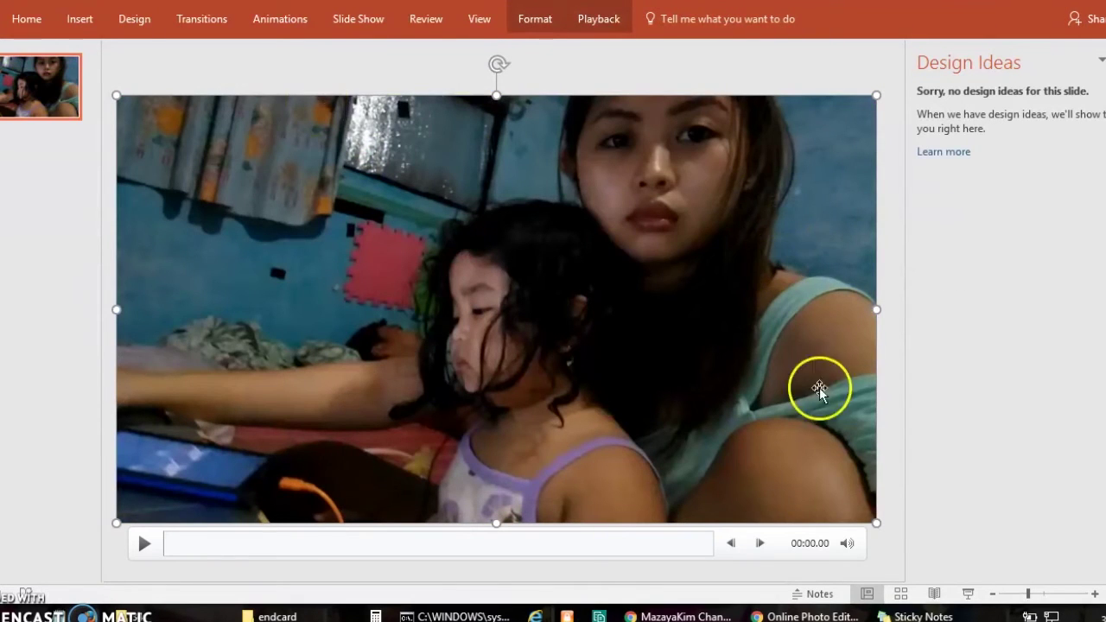
# Step: Shrink the b.mp4 video and resize it to fill the left PREVIOUS VIDEO frame
pyautogui.moveTo(874, 520); pyautogui.dragTo(195, 208)
pyautogui.moveTo(203, 166); pyautogui.dragTo(239, 294)
pyautogui.moveTo(361, 334); pyautogui.dragTo(404, 356)
pyautogui.moveTo(279, 357); pyautogui.dragTo(281, 374)
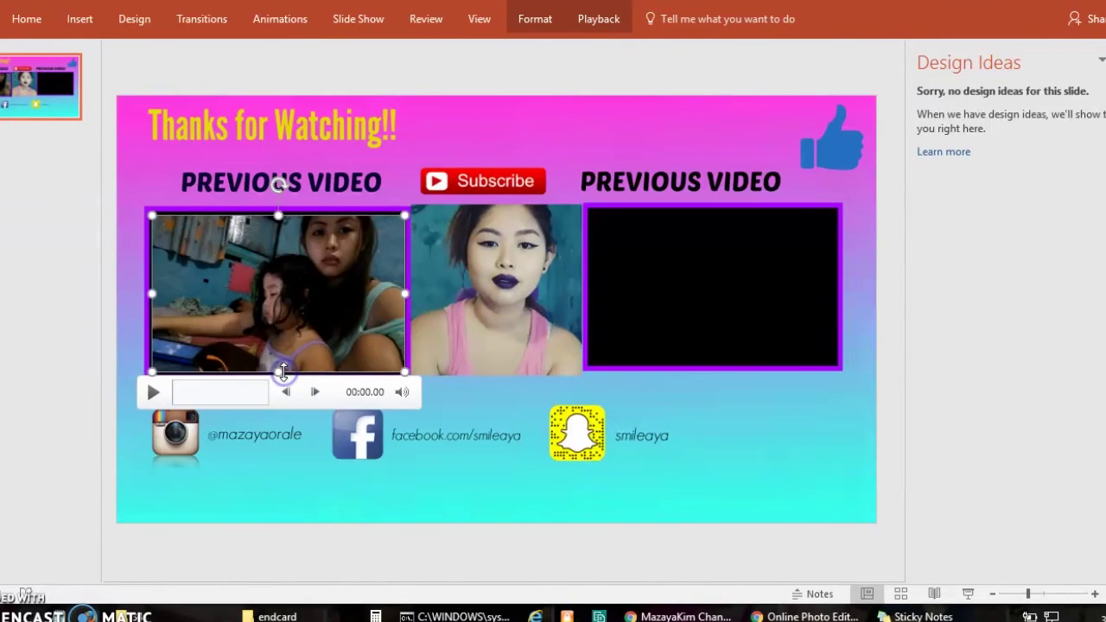
# Step: Adjust the left video's playback volume
pyautogui.moveTo(400, 397)
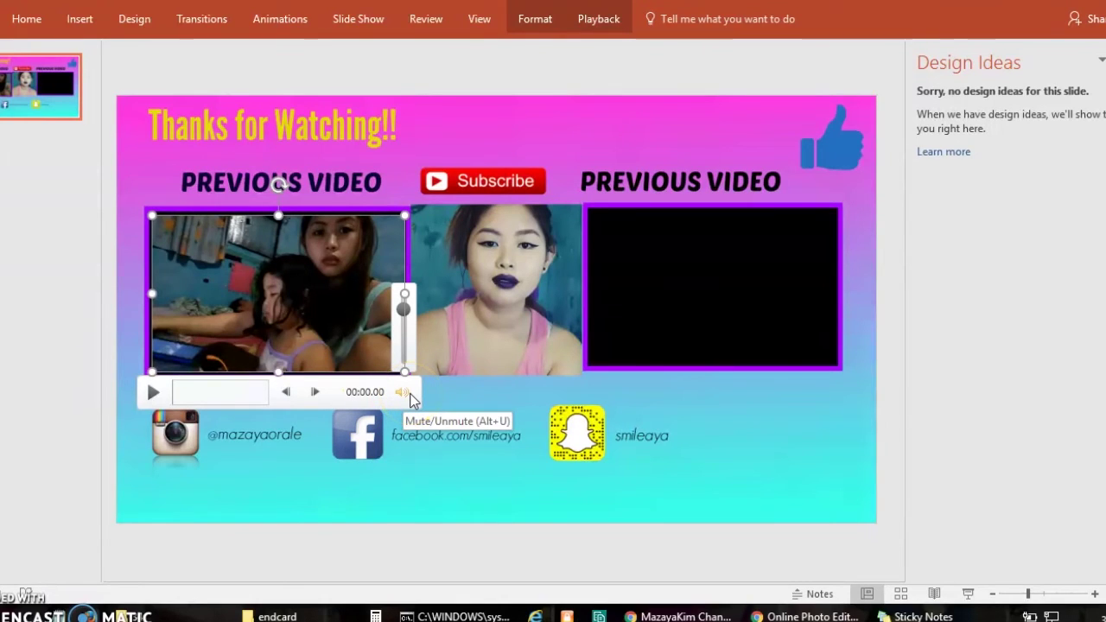
pyautogui.click(403, 307)
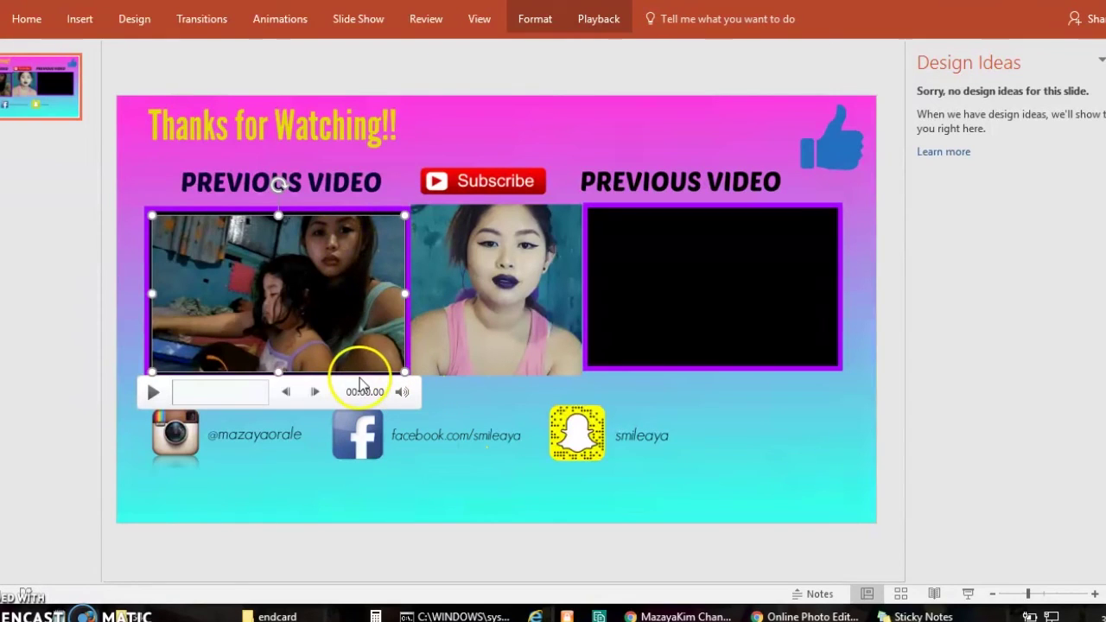
pyautogui.click(739, 322)
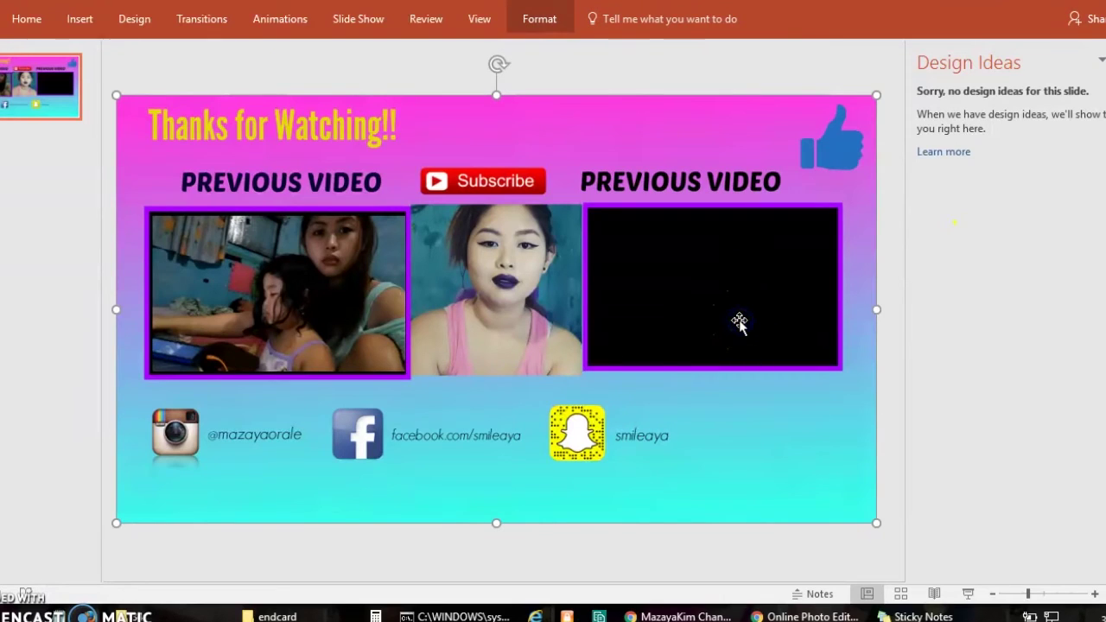
# Step: Insert the f.mp4 video from the computer onto the slide
pyautogui.click(79, 21)
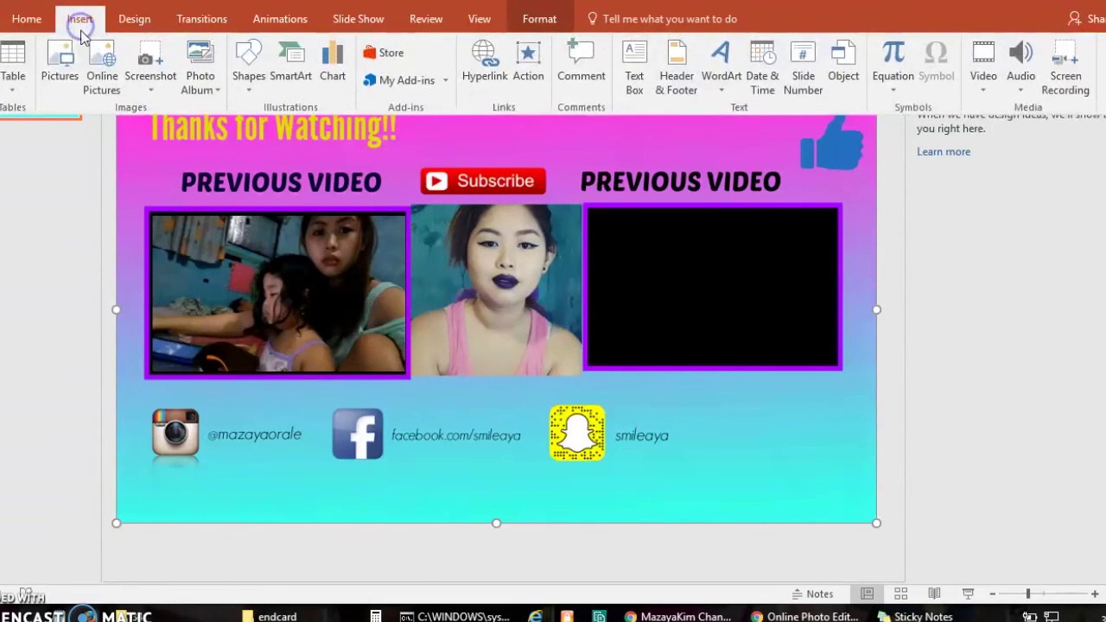
pyautogui.click(985, 86)
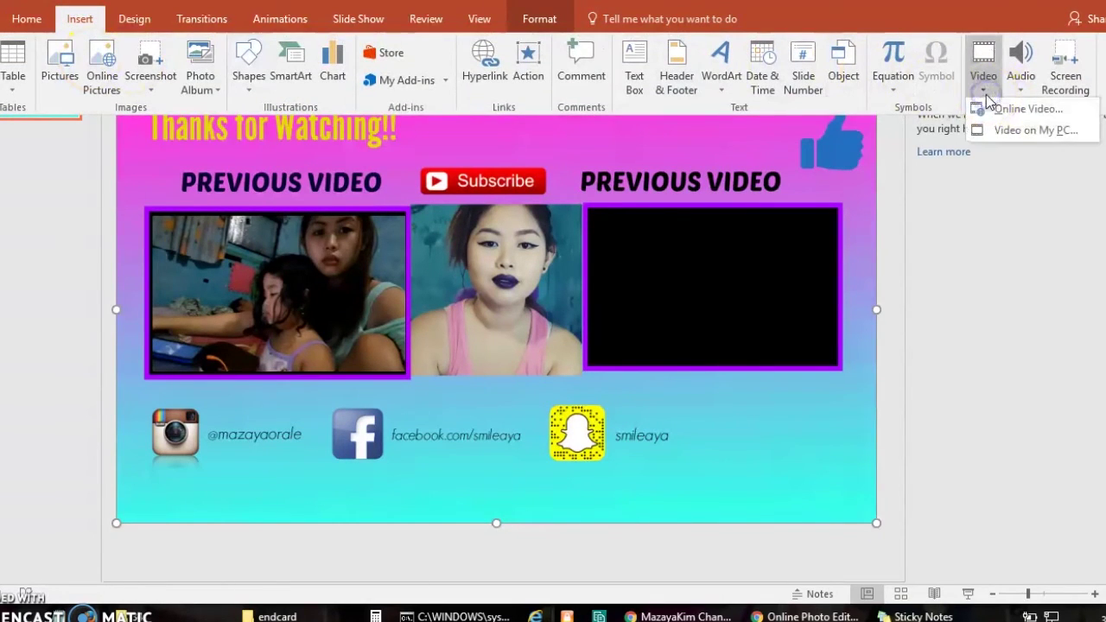
pyautogui.click(1004, 134)
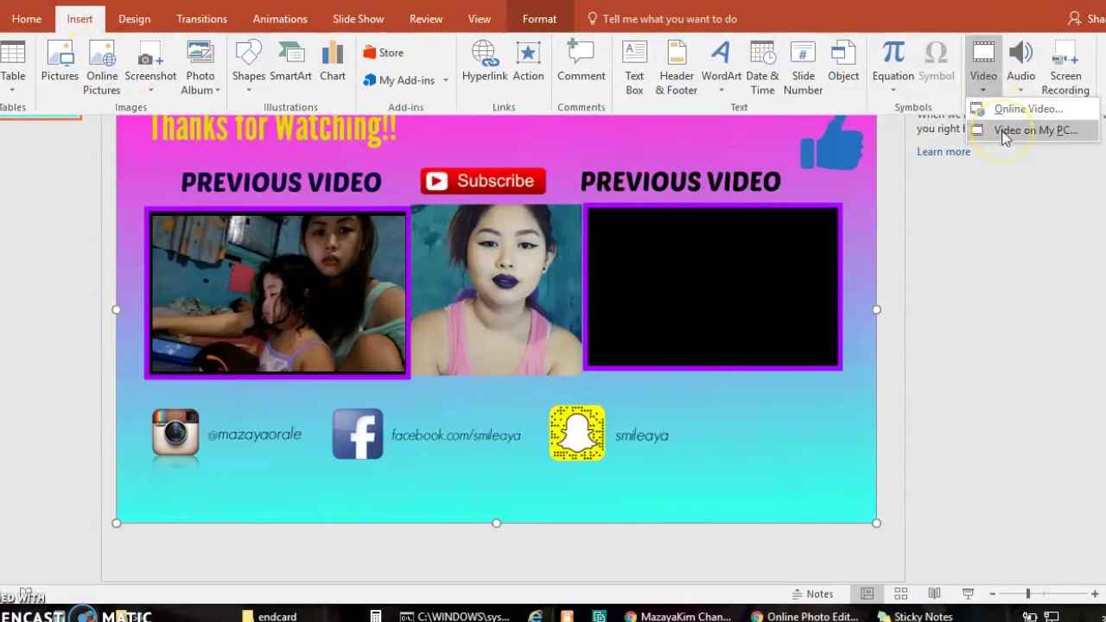
pyautogui.click(1005, 131)
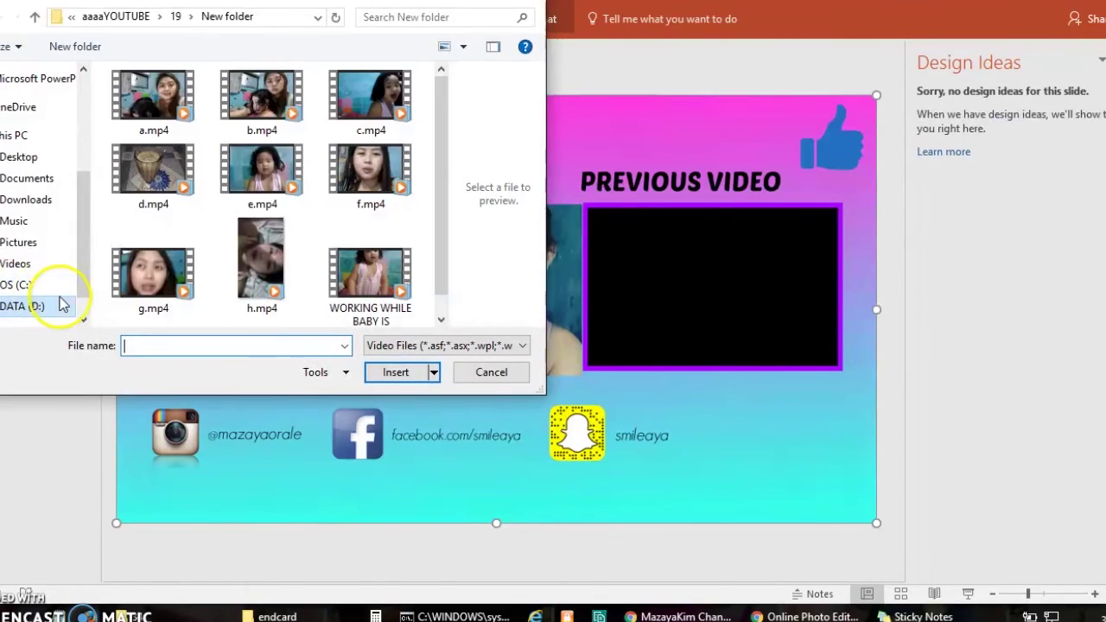
pyautogui.click(442, 196)
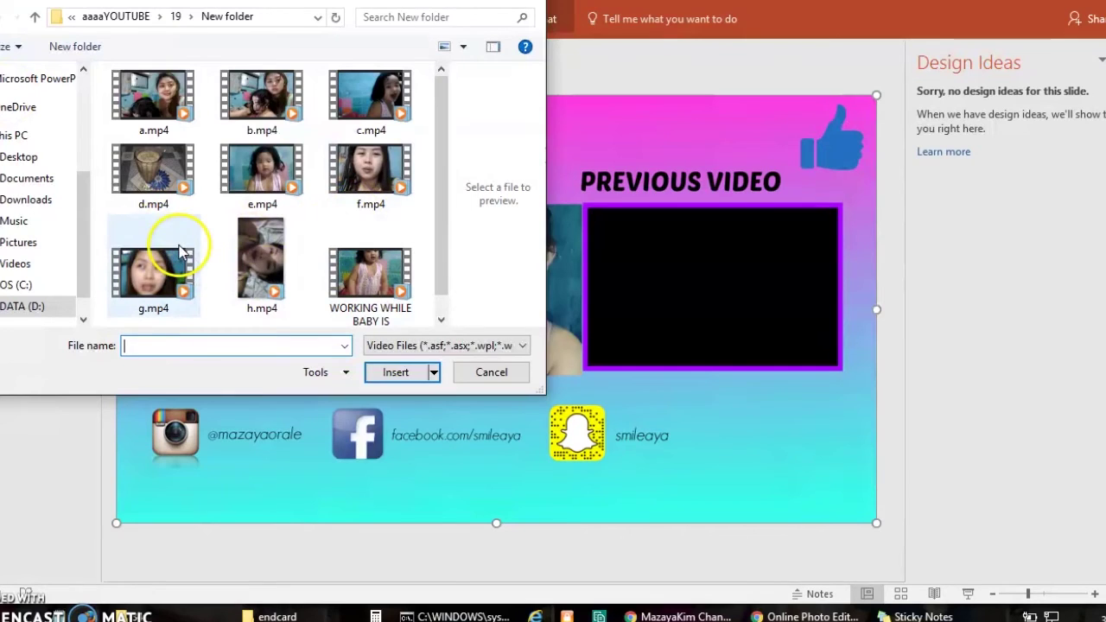
pyautogui.click(363, 177)
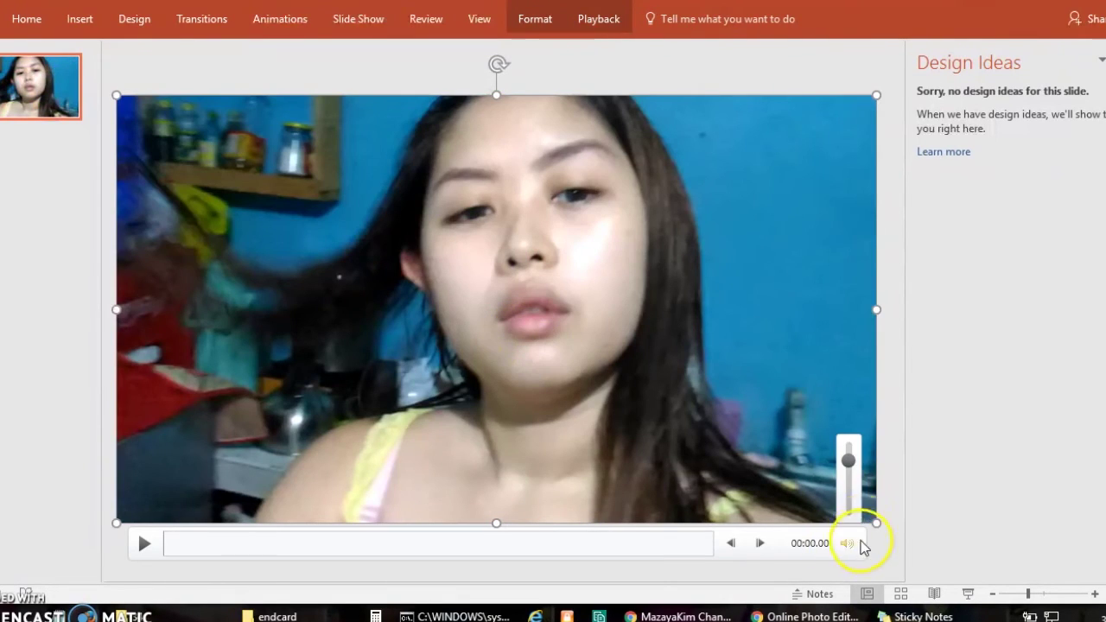
# Step: Shrink the f.mp4 video to fit the right PREVIOUS VIDEO frame
pyautogui.moveTo(876, 522); pyautogui.dragTo(838, 311)
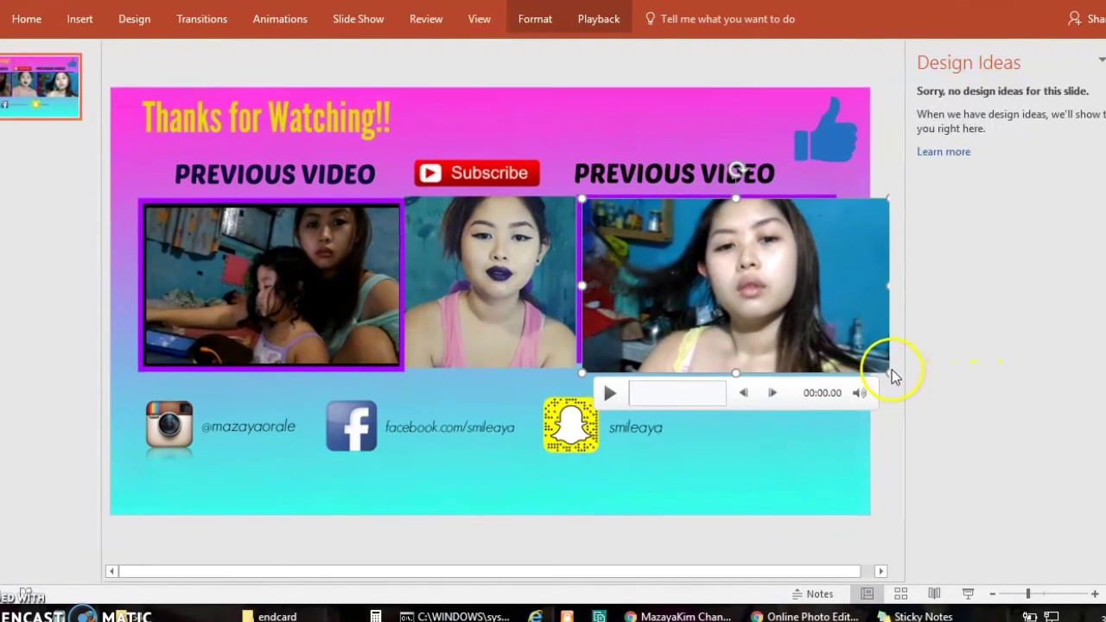
pyautogui.moveTo(889, 374); pyautogui.dragTo(818, 338)
pyautogui.click(766, 363)
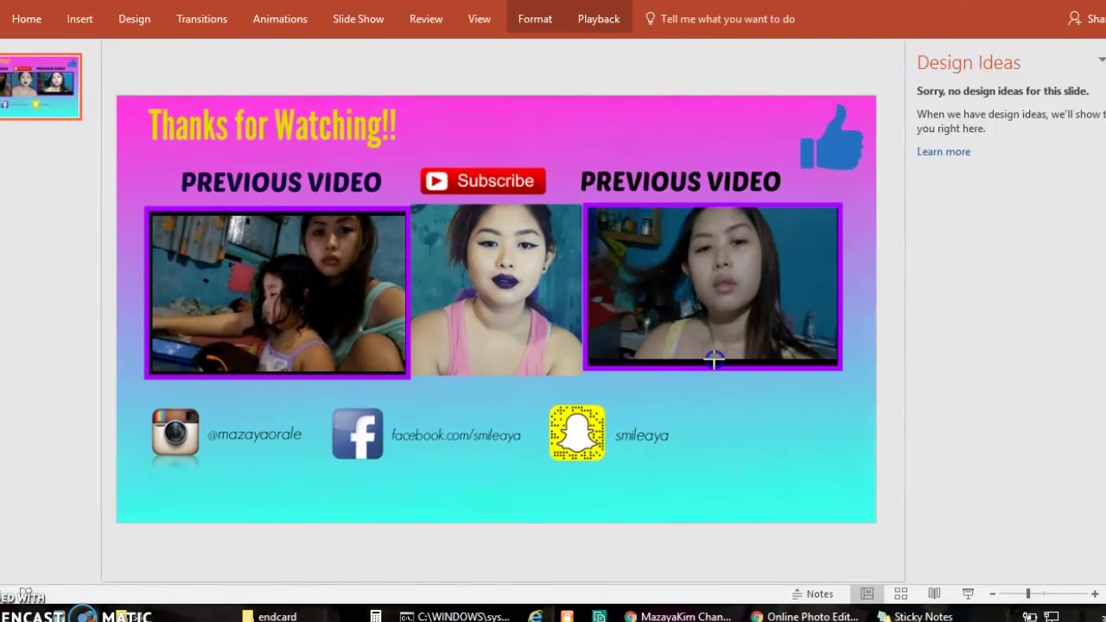
pyautogui.click(713, 361)
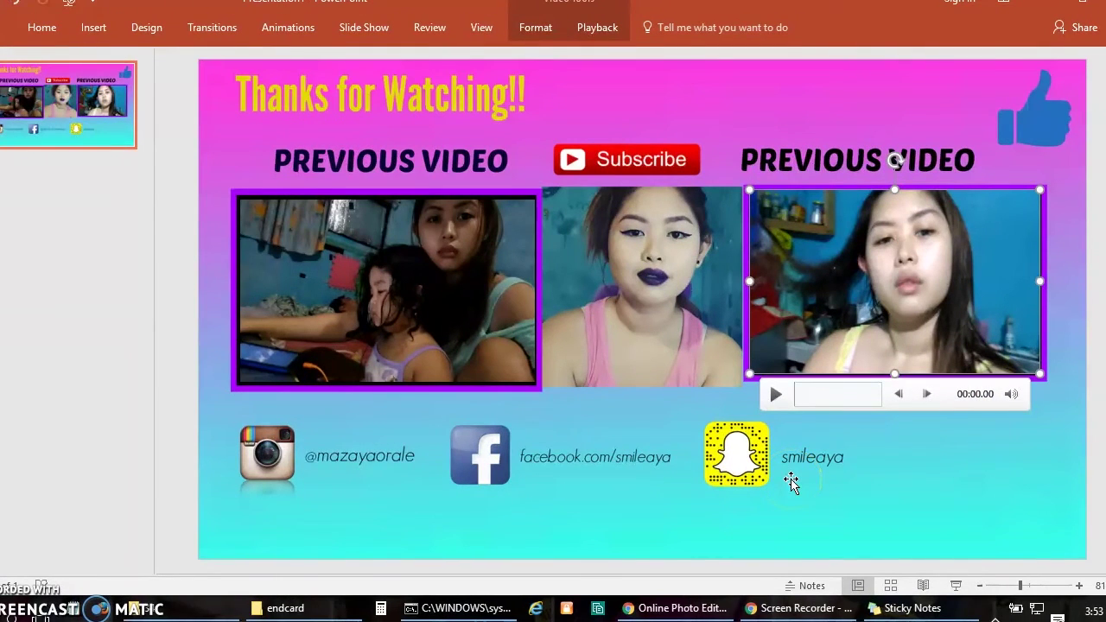
pyautogui.click(955, 220)
# Step: Trim the right f.mp4 clip to end at 00:15.260, then go to the File Info page
pyautogui.click(590, 34)
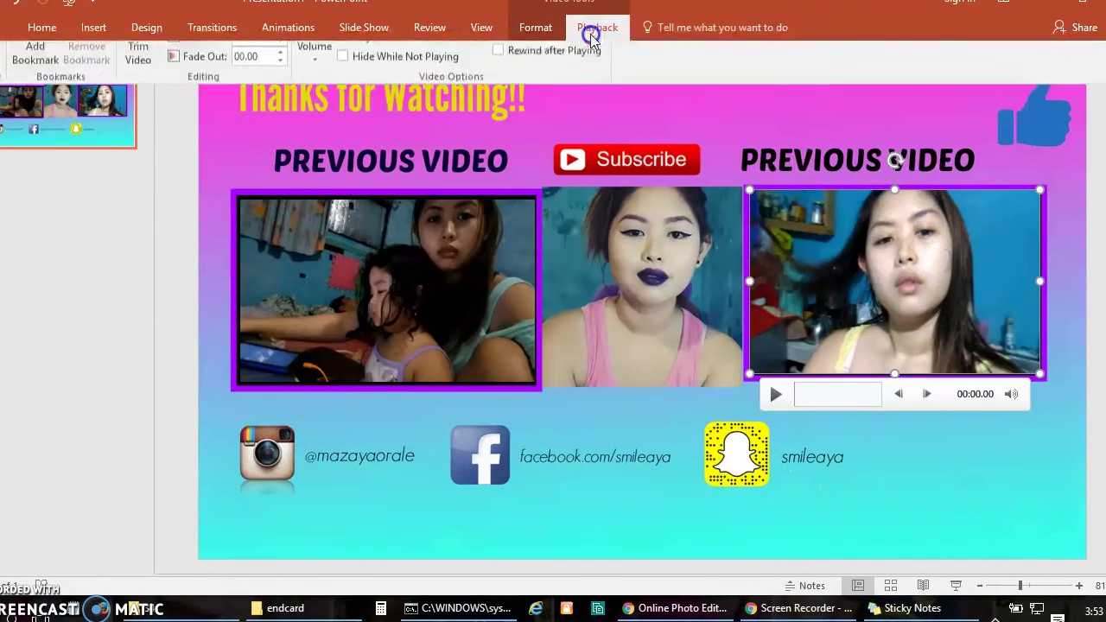
pyautogui.click(138, 74)
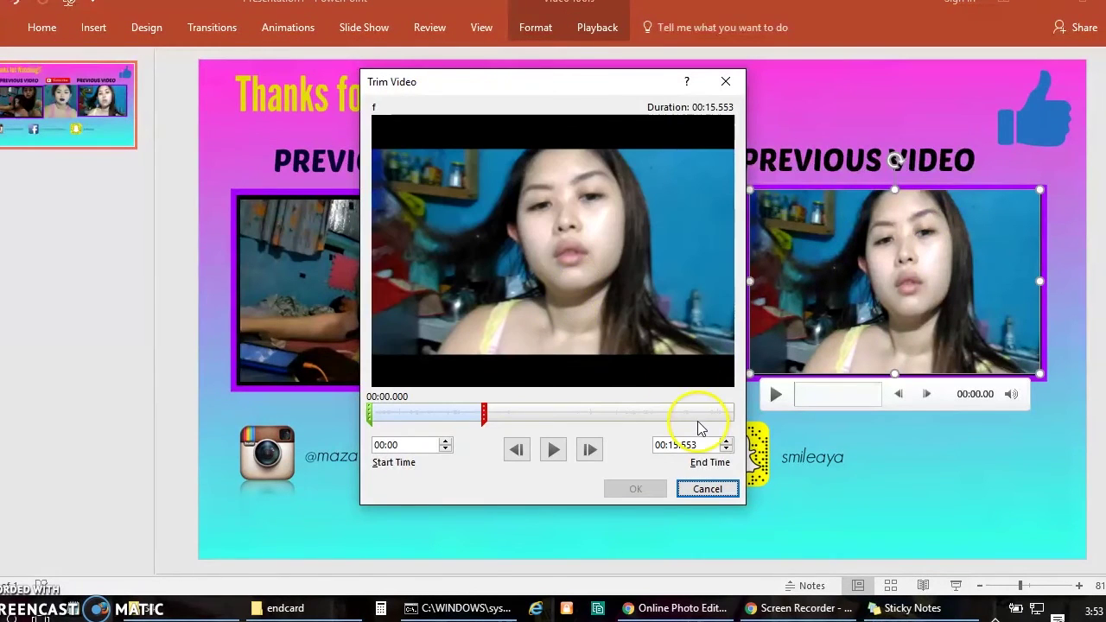
pyautogui.moveTo(481, 413)
pyautogui.mouseDown()
pyautogui.moveTo(712, 416)
pyautogui.moveTo(483, 418)
pyautogui.mouseUp()
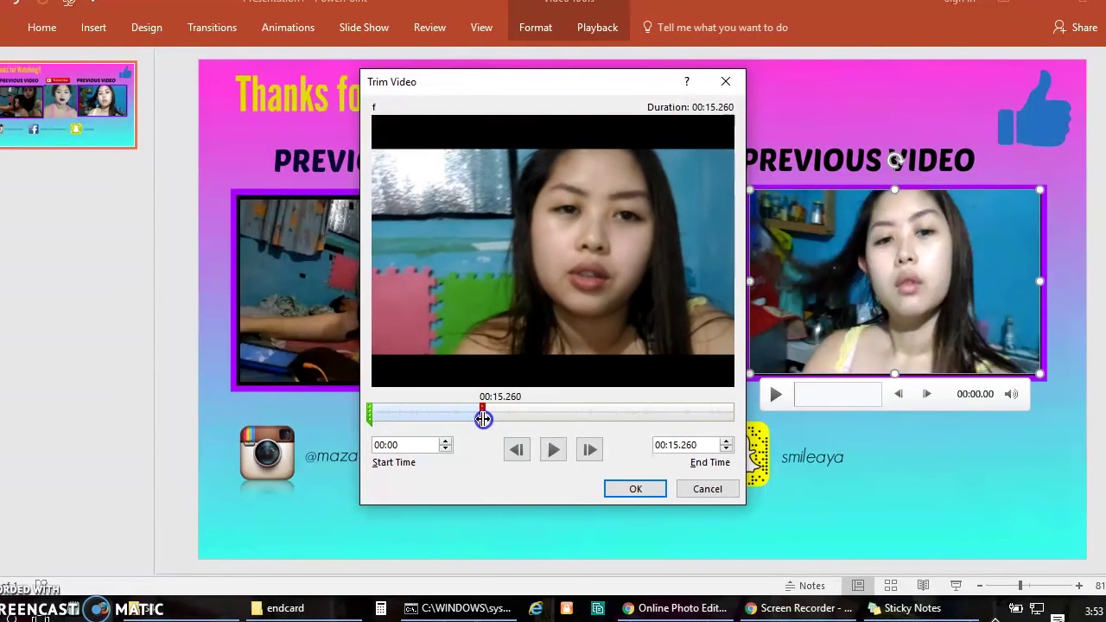
pyautogui.click(657, 494)
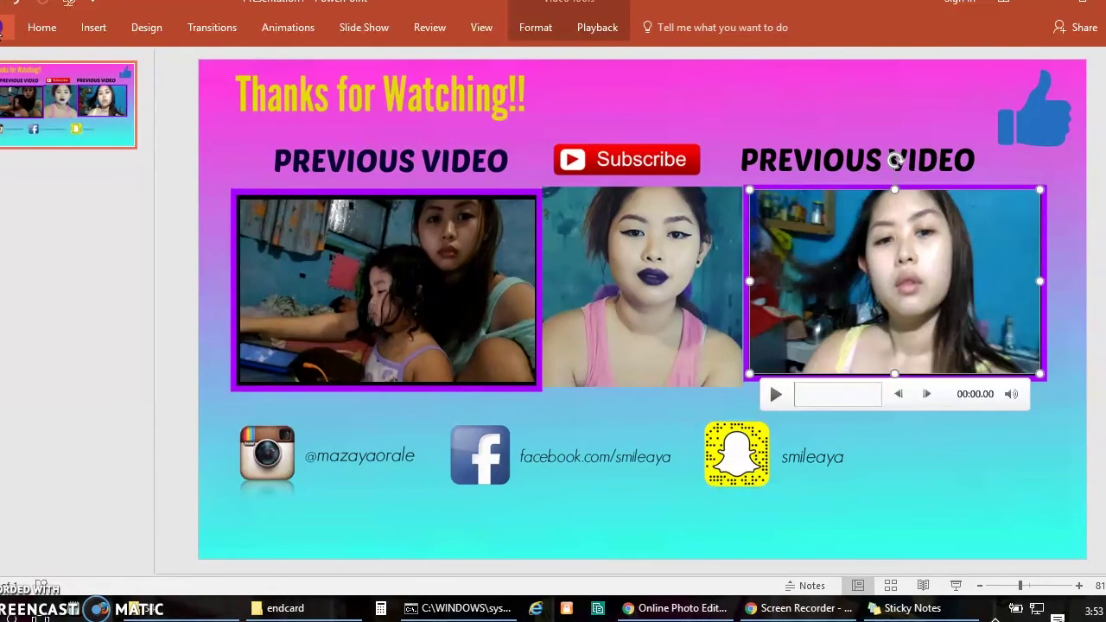
pyautogui.click(2, 31)
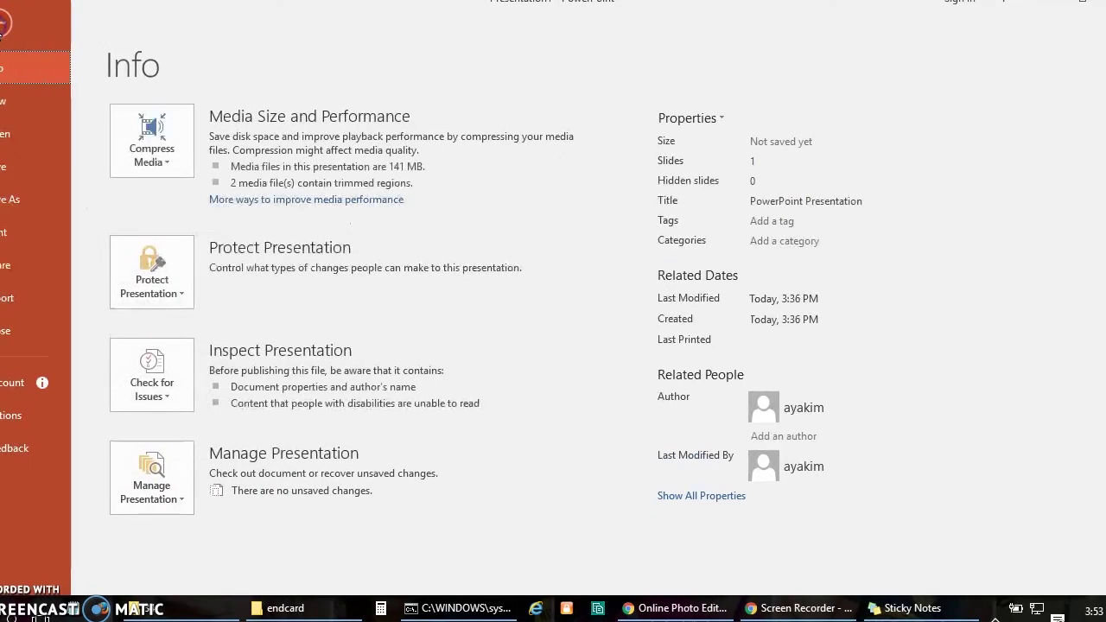
# Step: Export the presentation as video Presentation1.mp4 into D:\aaaaYOUTUBE\outro
pyautogui.click(24, 307)
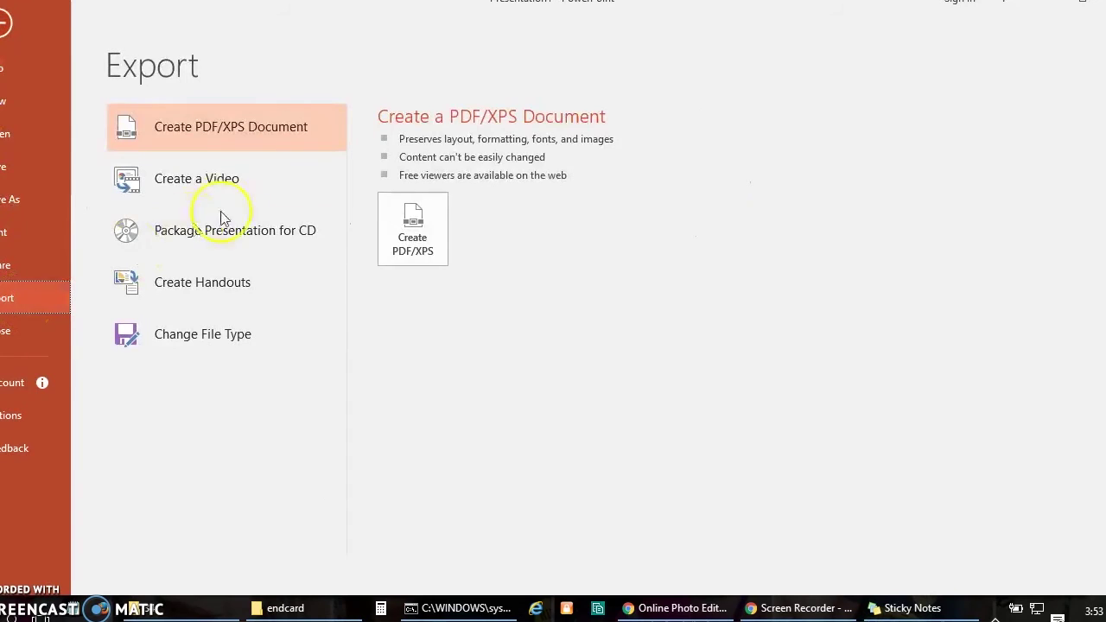
pyautogui.click(228, 183)
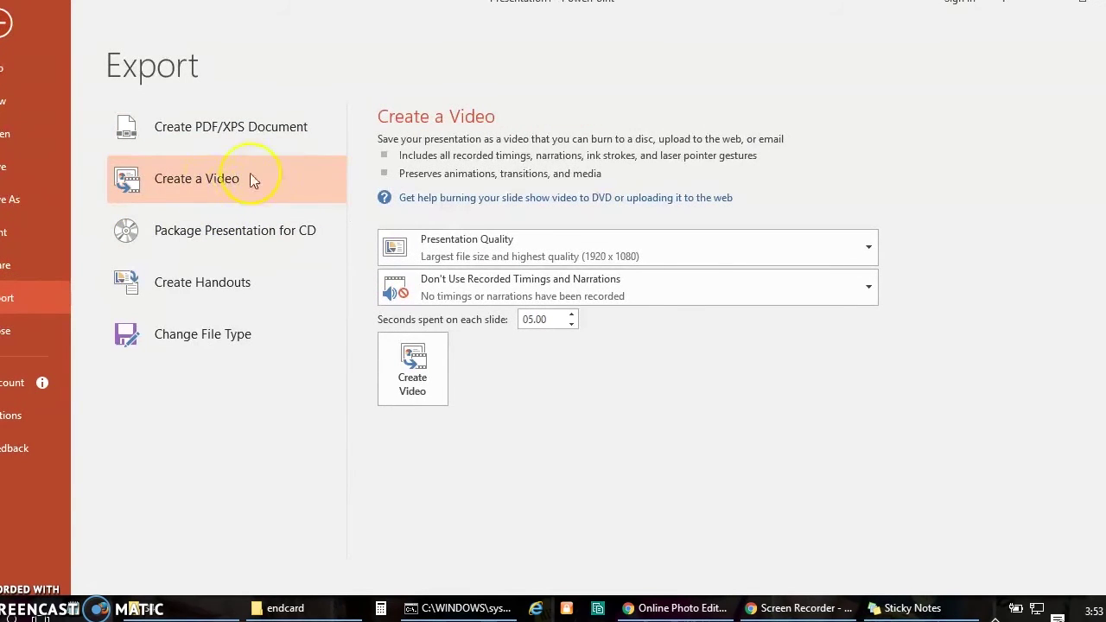
pyautogui.click(425, 384)
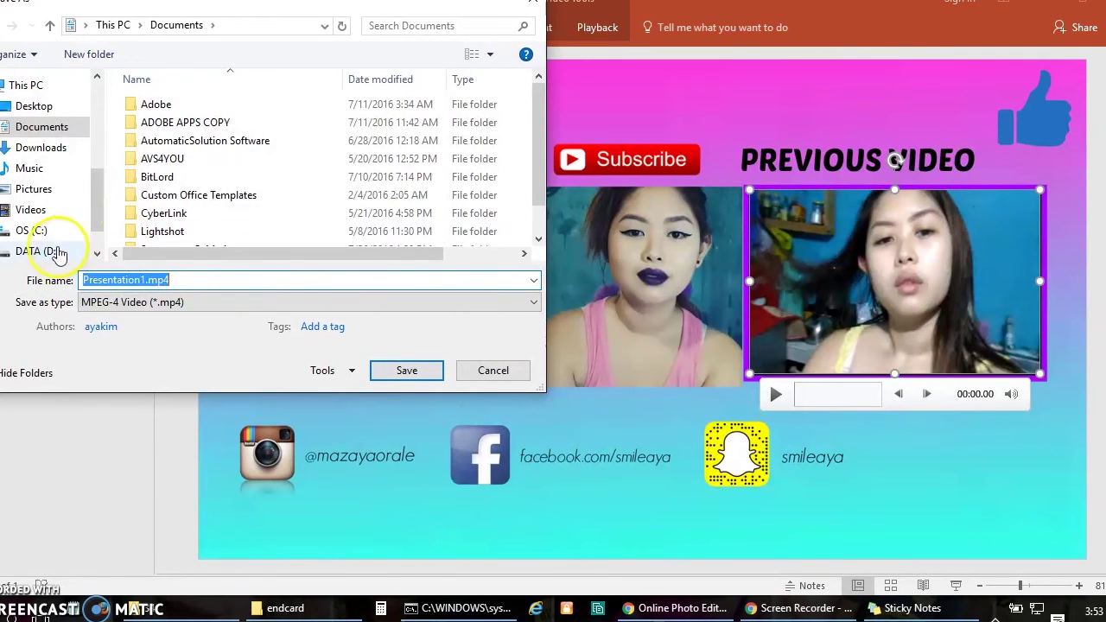
pyautogui.click(39, 250)
pyautogui.doubleClick(229, 123)
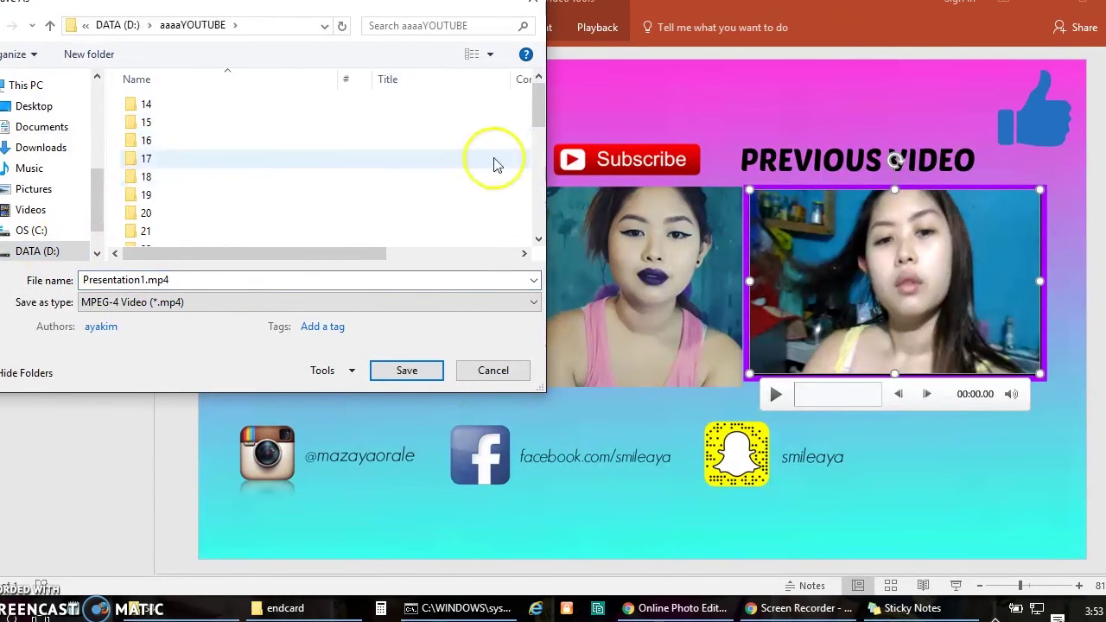
pyautogui.moveTo(537, 112); pyautogui.dragTo(511, 208)
pyautogui.click(179, 209)
pyautogui.doubleClick(181, 211)
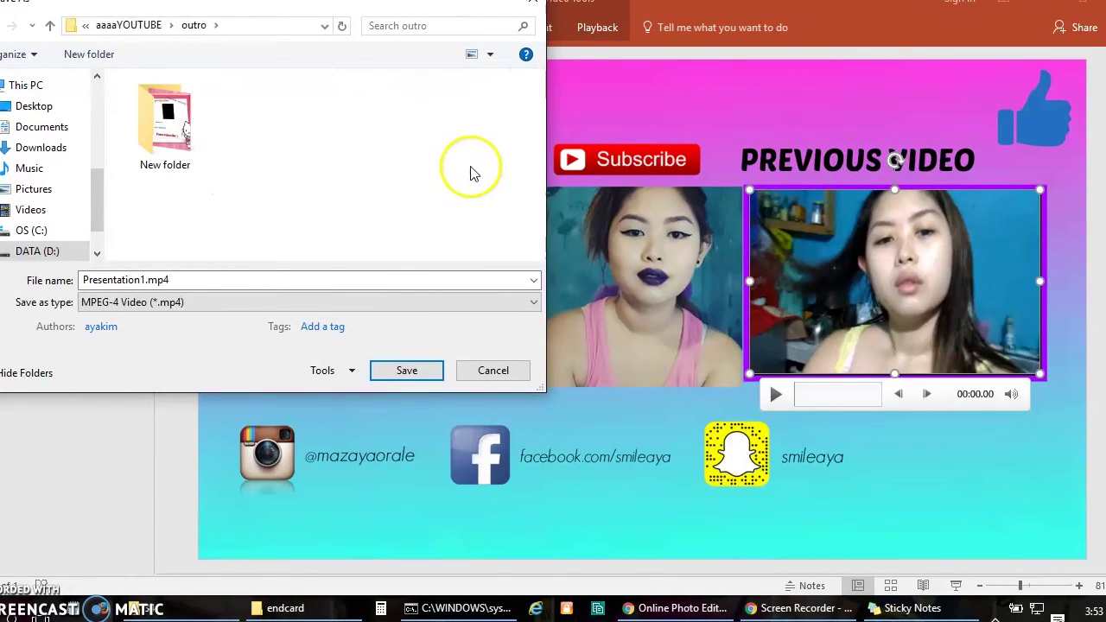
pyautogui.click(390, 380)
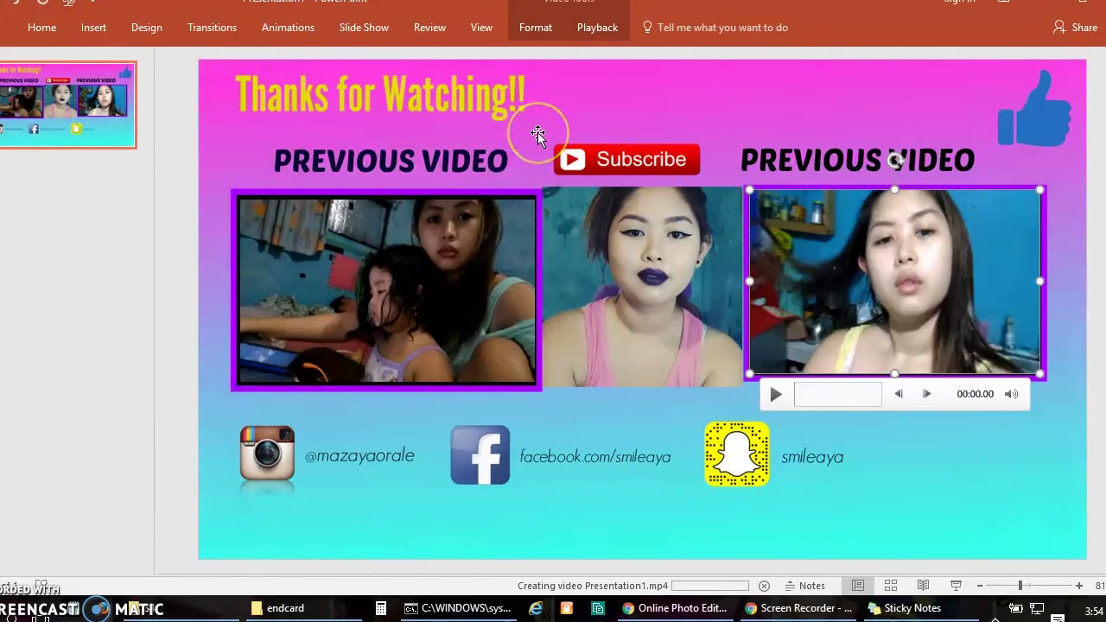
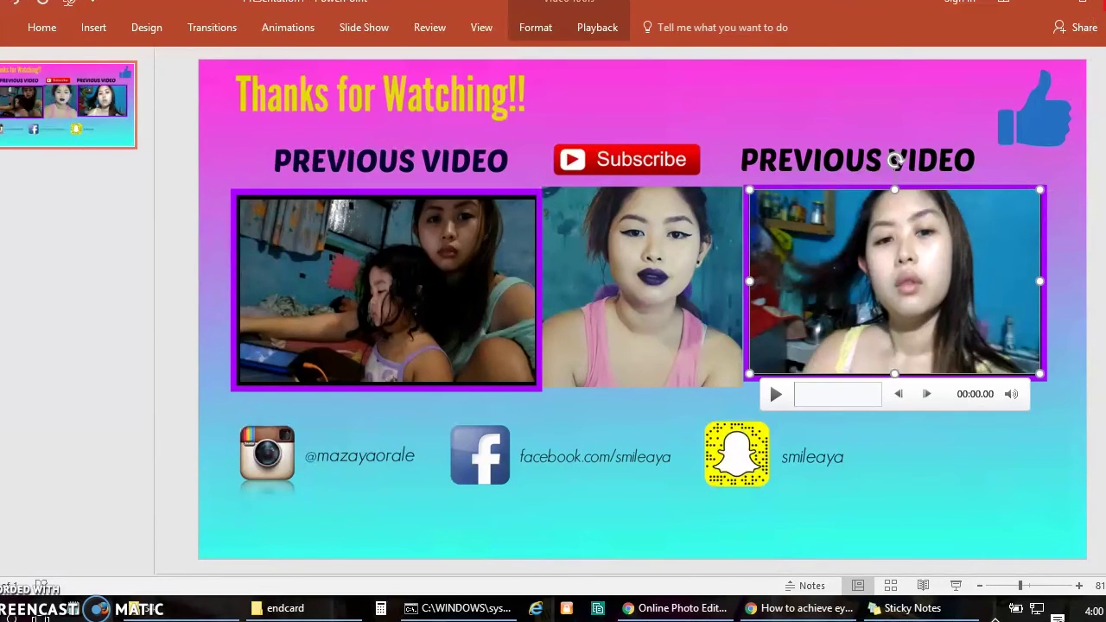
# Step: Close PowerPoint and save the end card as Presentation1.pptx in D:\aaaaYOUTUBE\outro
pyautogui.click(1083, 7)
pyautogui.click(484, 329)
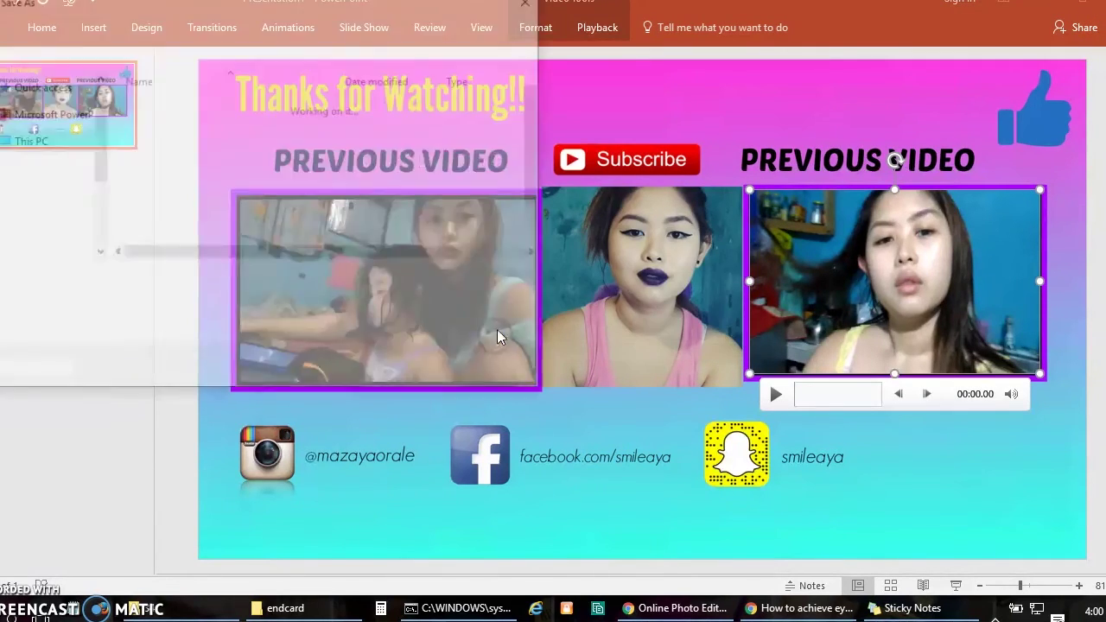
pyautogui.click(56, 254)
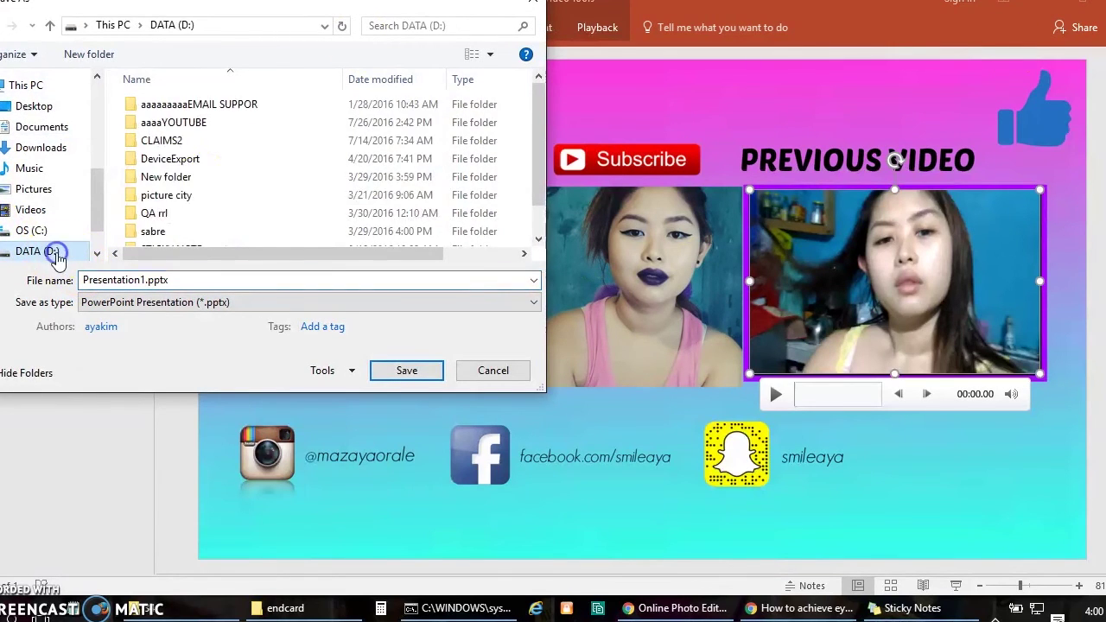
pyautogui.doubleClick(205, 121)
pyautogui.moveTo(537, 142); pyautogui.dragTo(514, 215)
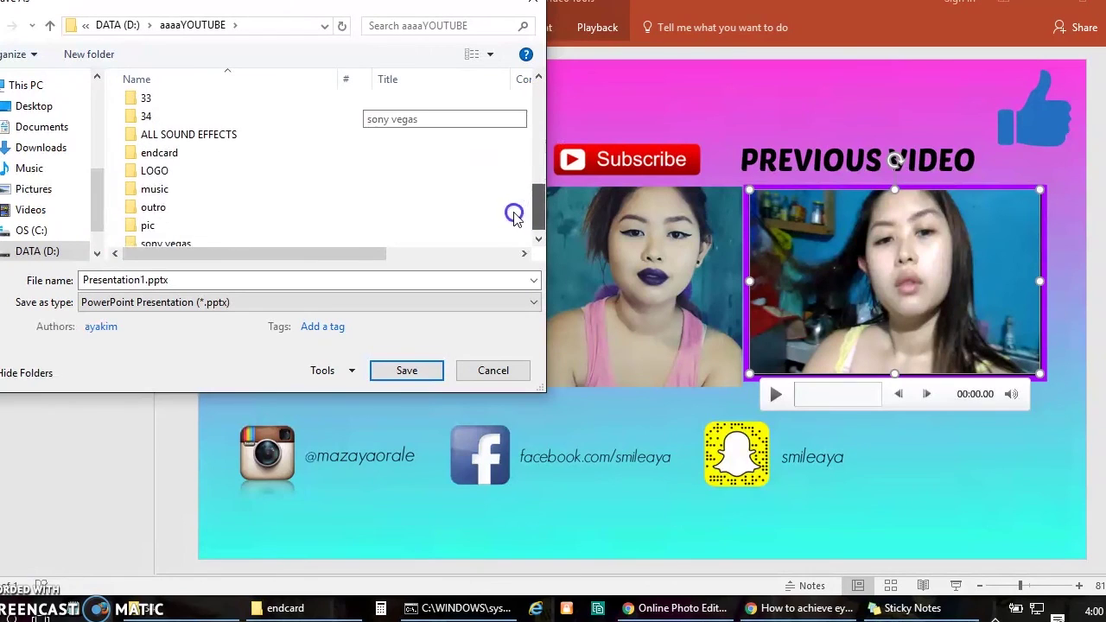
pyautogui.doubleClick(153, 207)
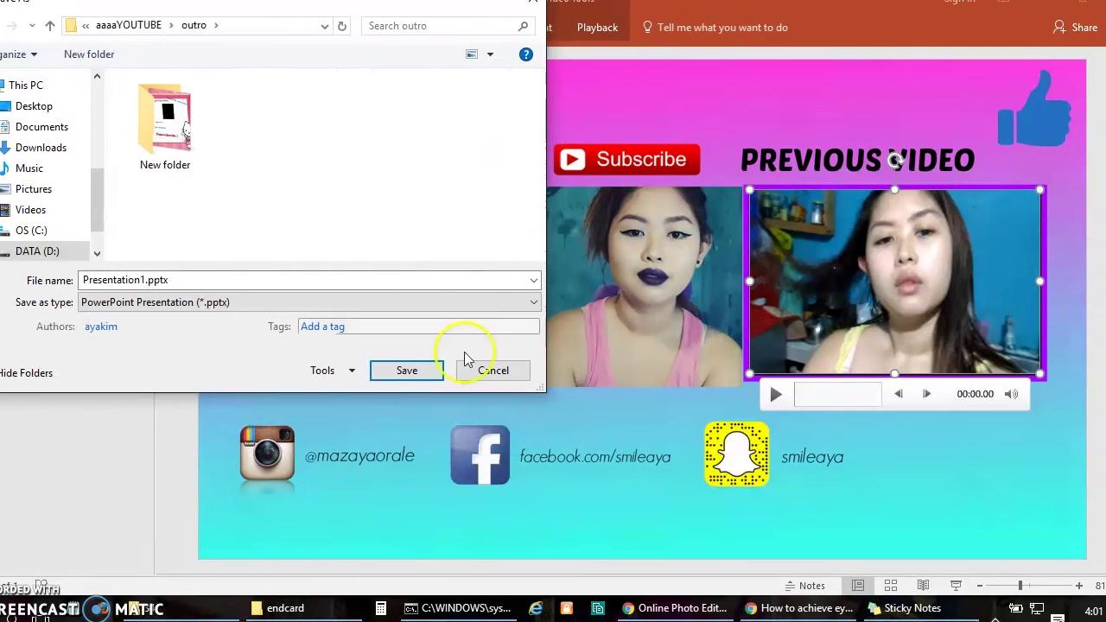
pyautogui.click(417, 369)
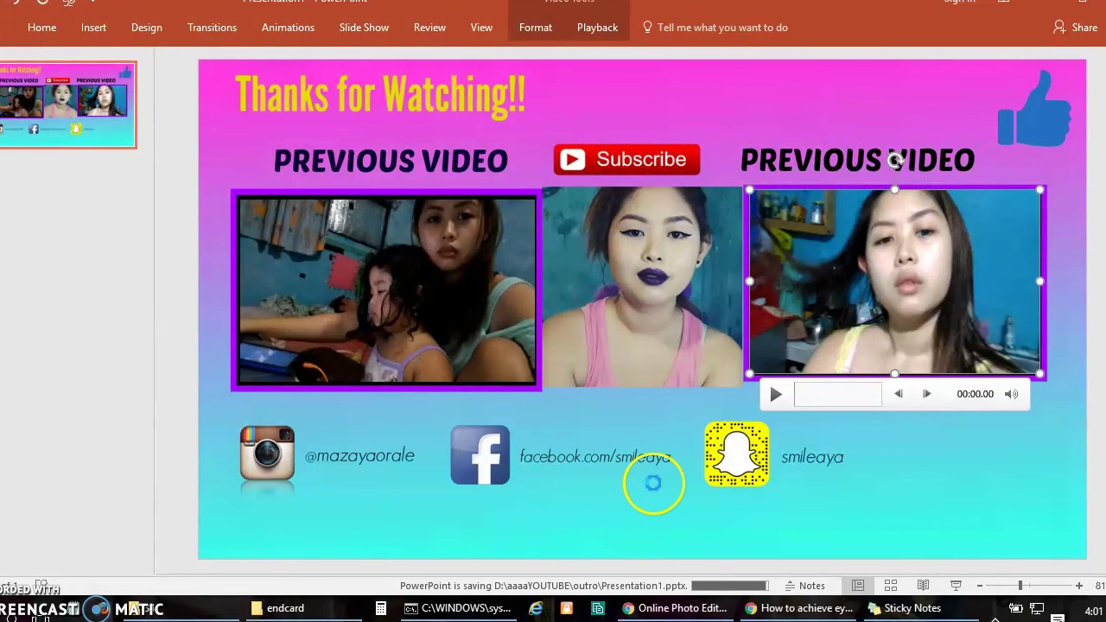
pyautogui.hotkey('alt', 'Tab')
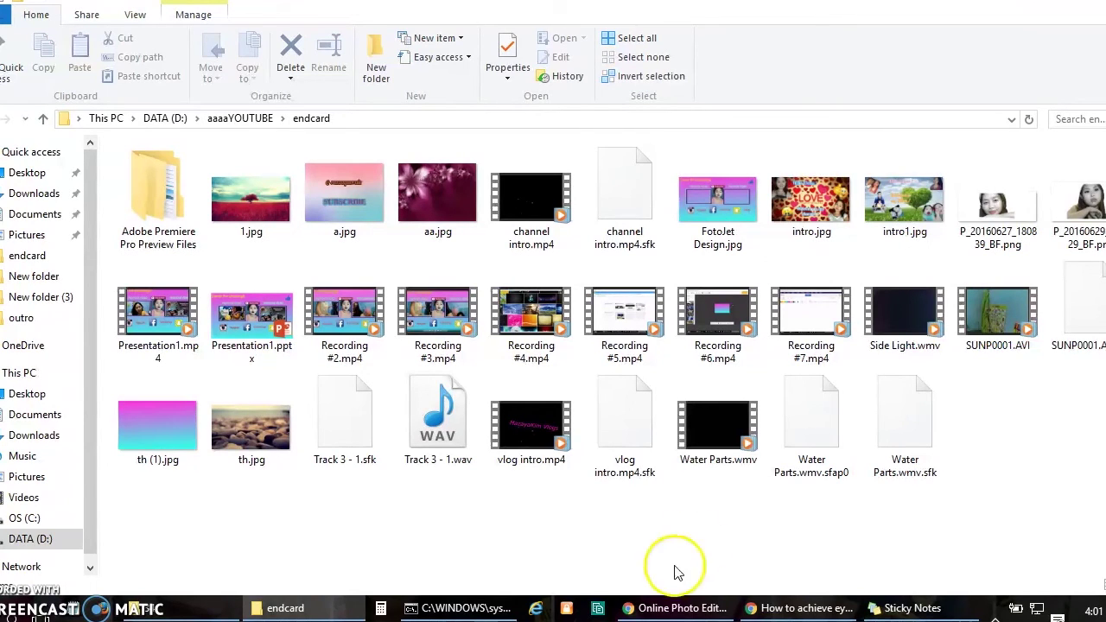
# Step: Bring up Google Chrome on a blank New Tab page from the taskbar
pyautogui.click(34, 609)
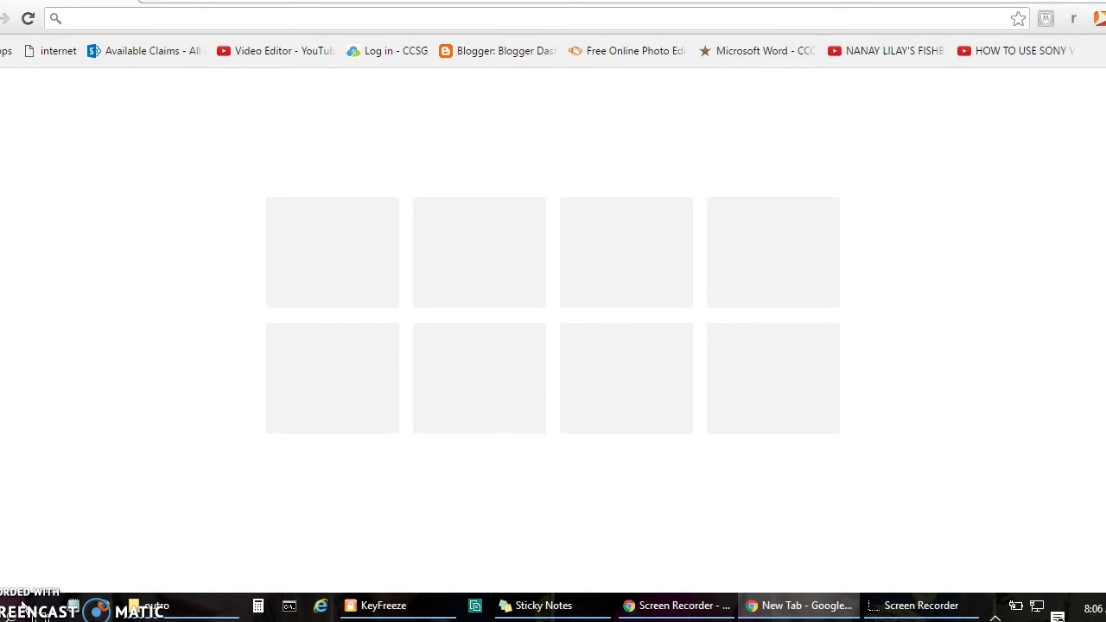
# Step: Launch Movie Maker from a Start search for 'movie' and start a new project
pyautogui.press('super')
pyautogui.write('m')
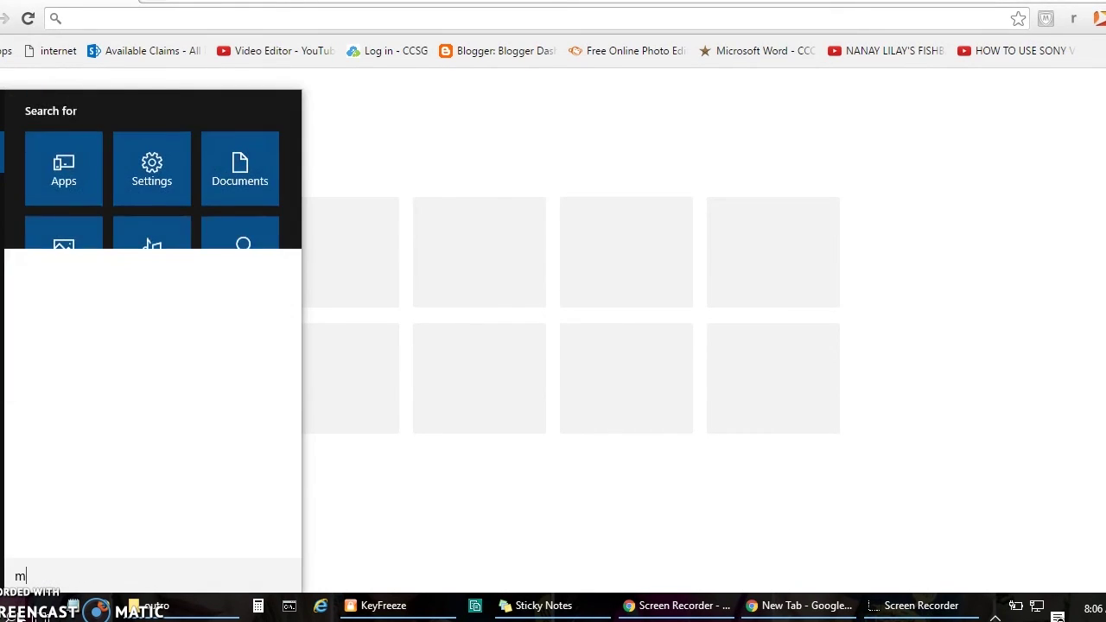
pyautogui.write('ovie')
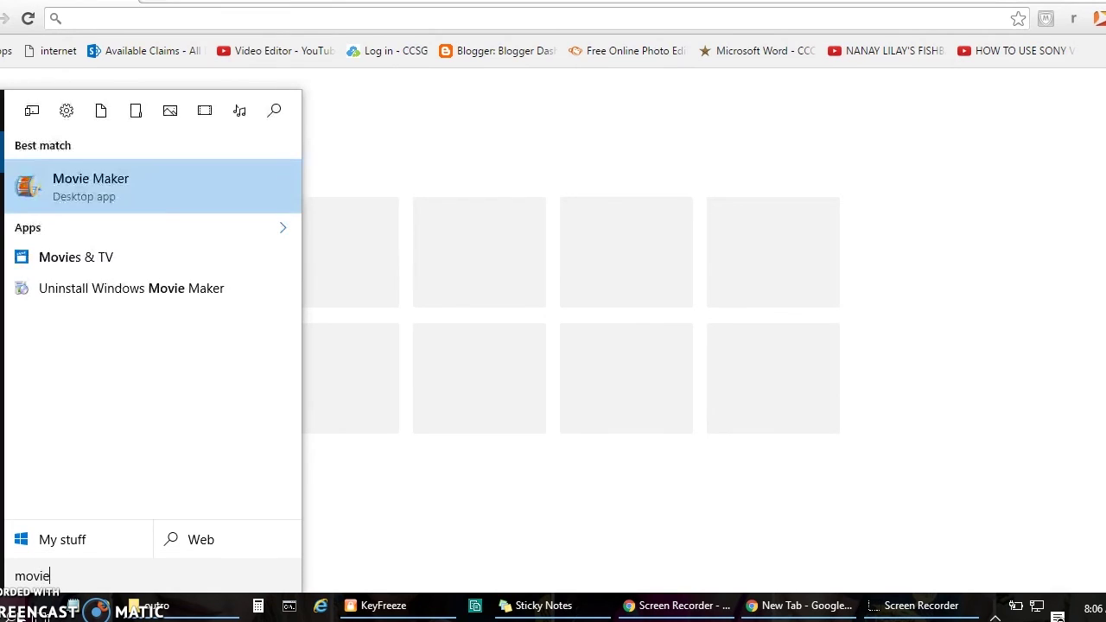
pyautogui.click(168, 189)
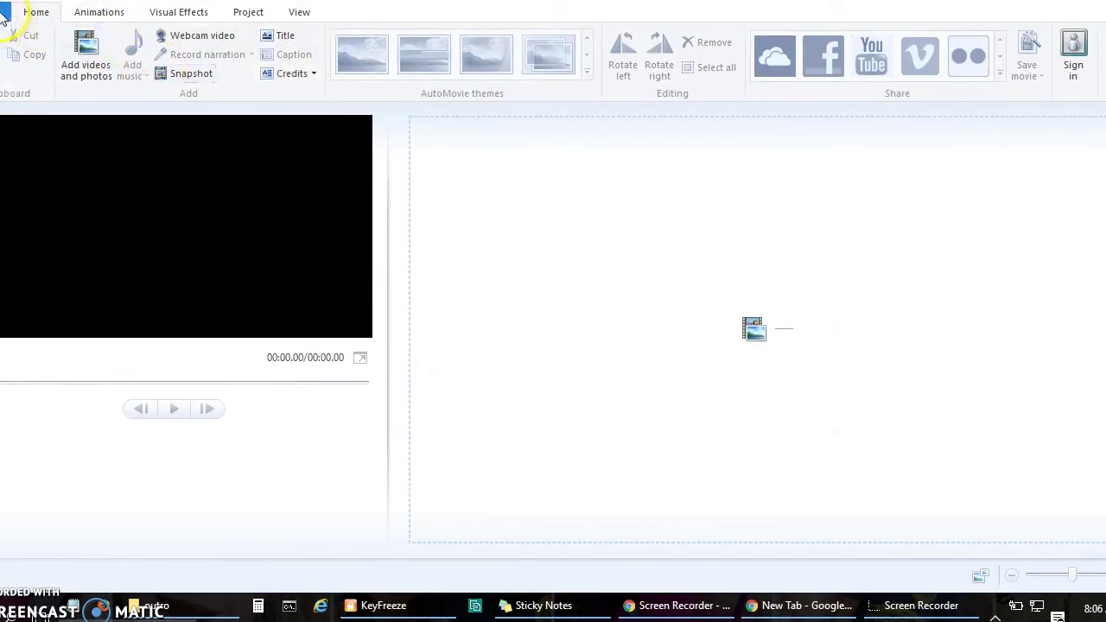
pyautogui.click(3, 12)
pyautogui.click(26, 41)
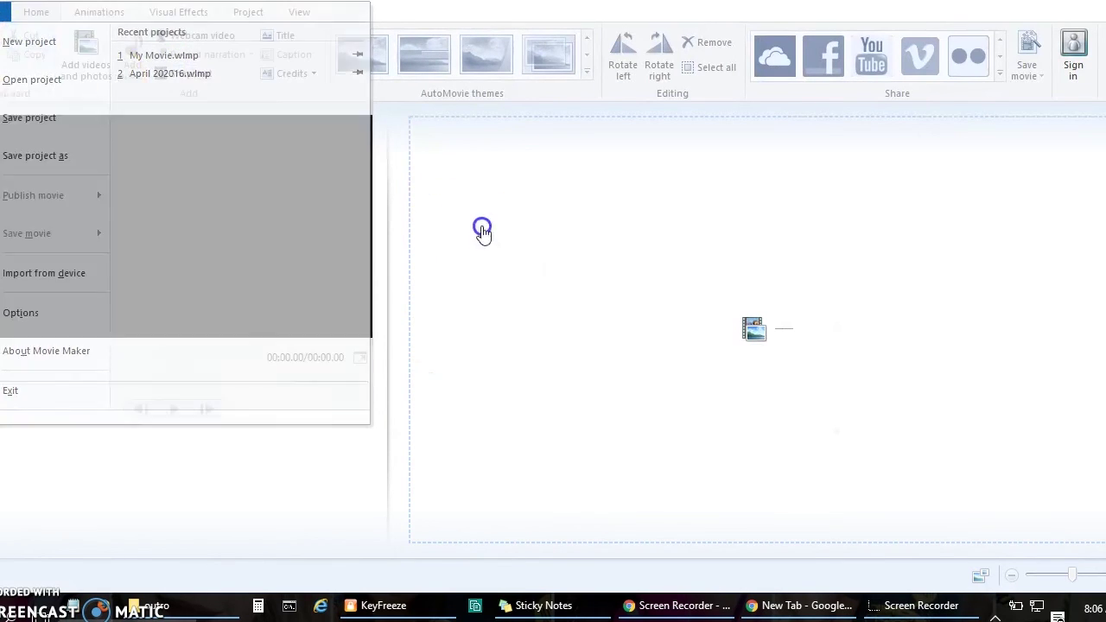
# Step: Try opening a project, then drag Presentation1.mp4 from the outro folder toward the storyboard
pyautogui.click(2, 12)
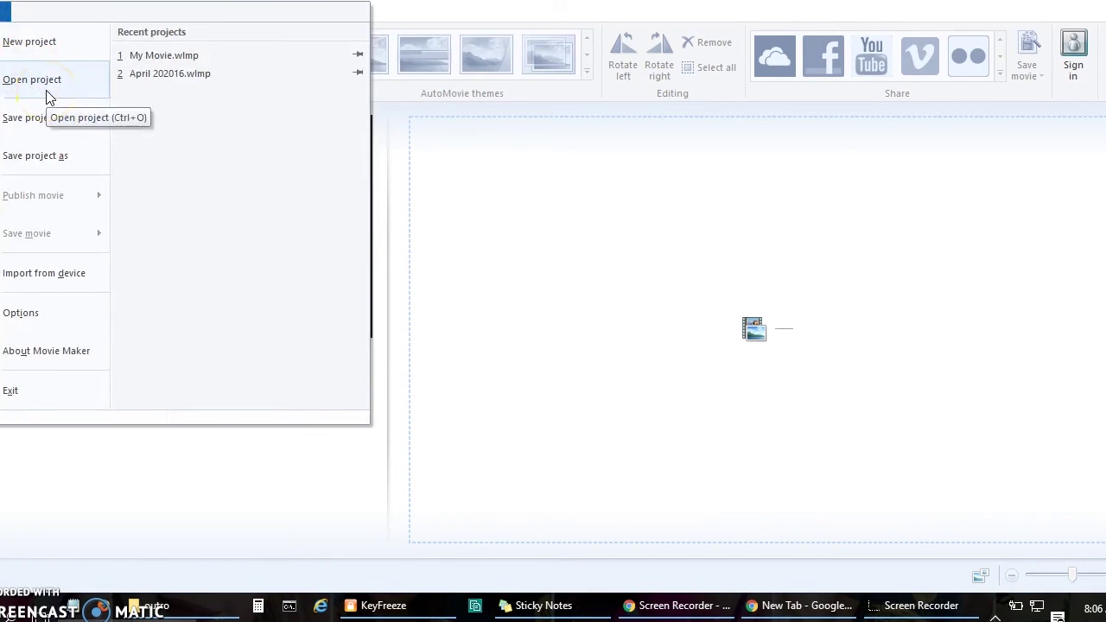
pyautogui.click(50, 92)
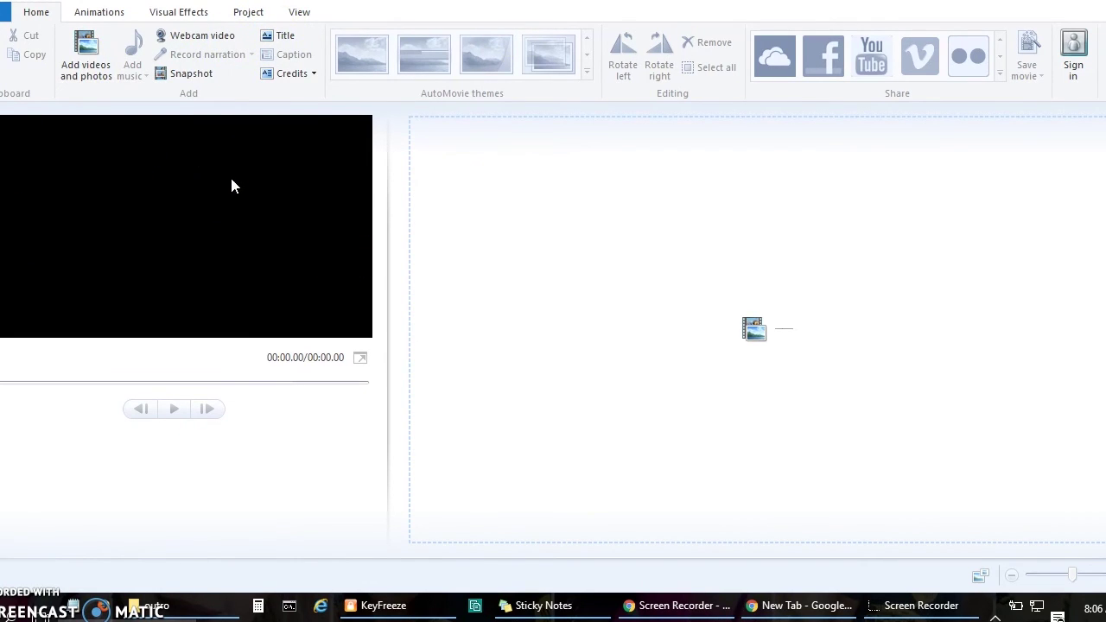
pyautogui.click(217, 603)
pyautogui.moveTo(700, 296); pyautogui.dragTo(616, 289)
pyautogui.moveTo(437, 510); pyautogui.dragTo(504, 239)
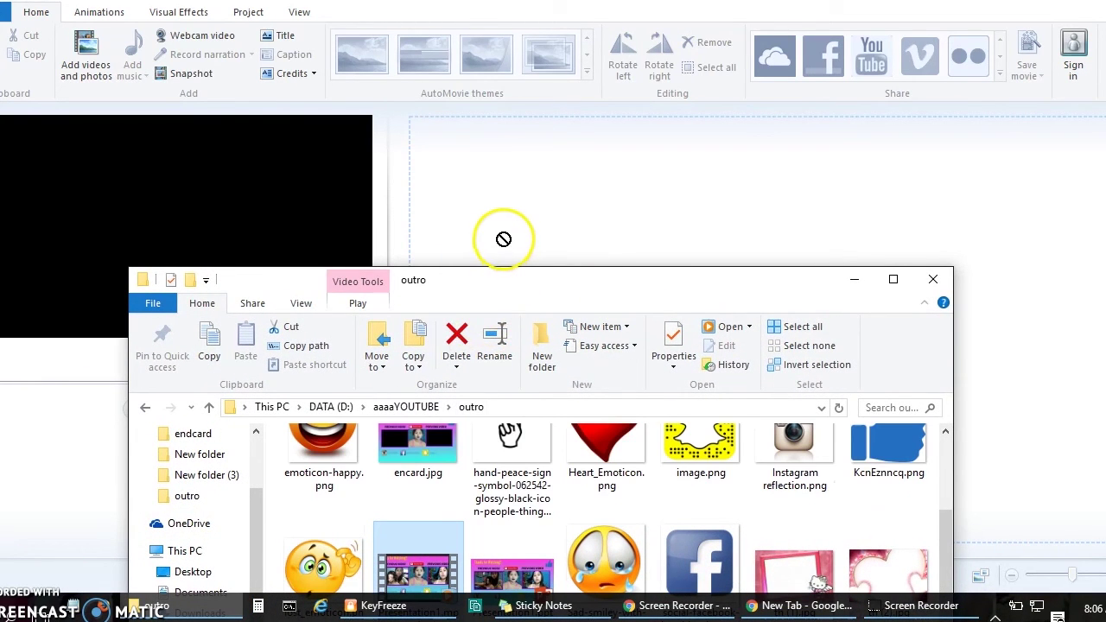
pyautogui.hotkey('ctrl', 'o')
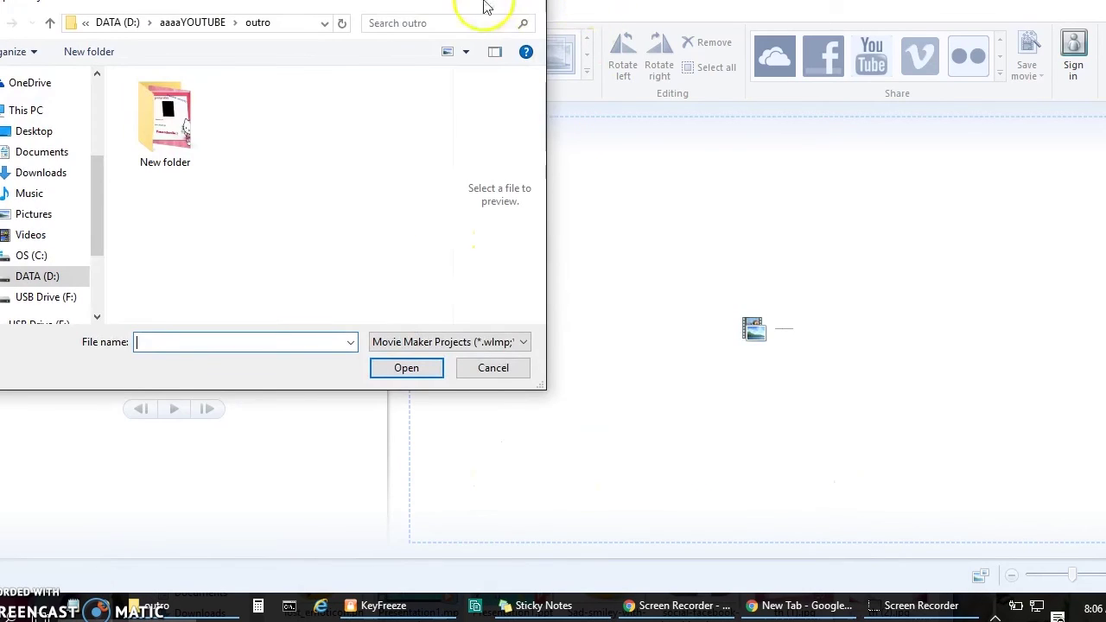
pyautogui.click(931, 607)
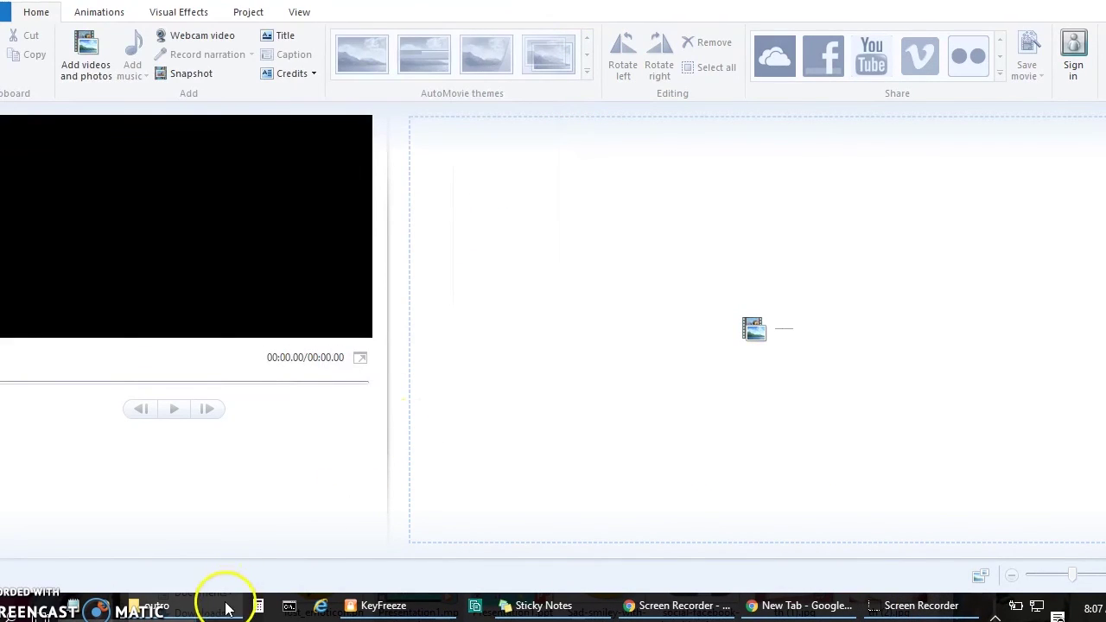
# Step: Drag Presentation1.mp4 from the outro folder onto the storyboard
pyautogui.click(223, 604)
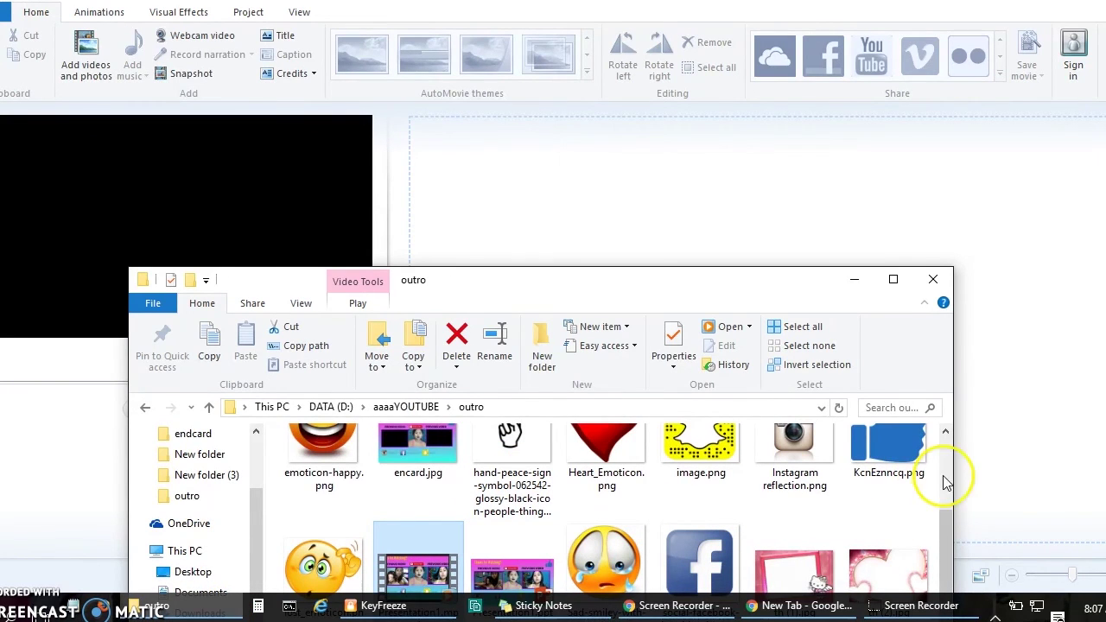
pyautogui.moveTo(946, 512); pyautogui.dragTo(946, 524)
pyautogui.moveTo(426, 545); pyautogui.dragTo(530, 247)
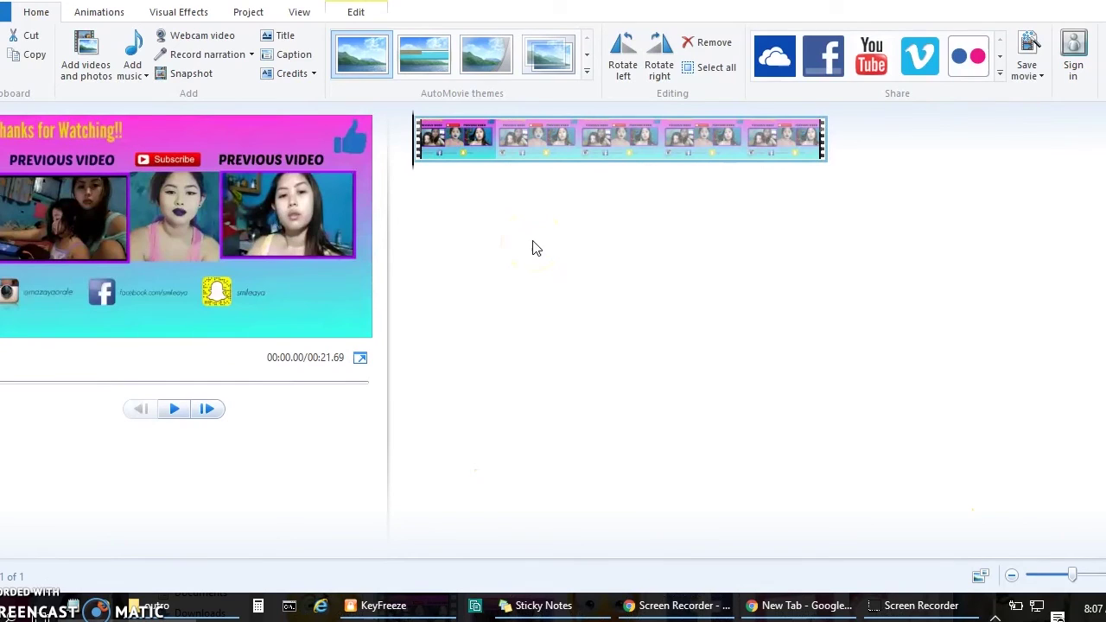
# Step: Preview the end card to 00:07.20, pause, and rewind the playhead to the start
pyautogui.click(176, 409)
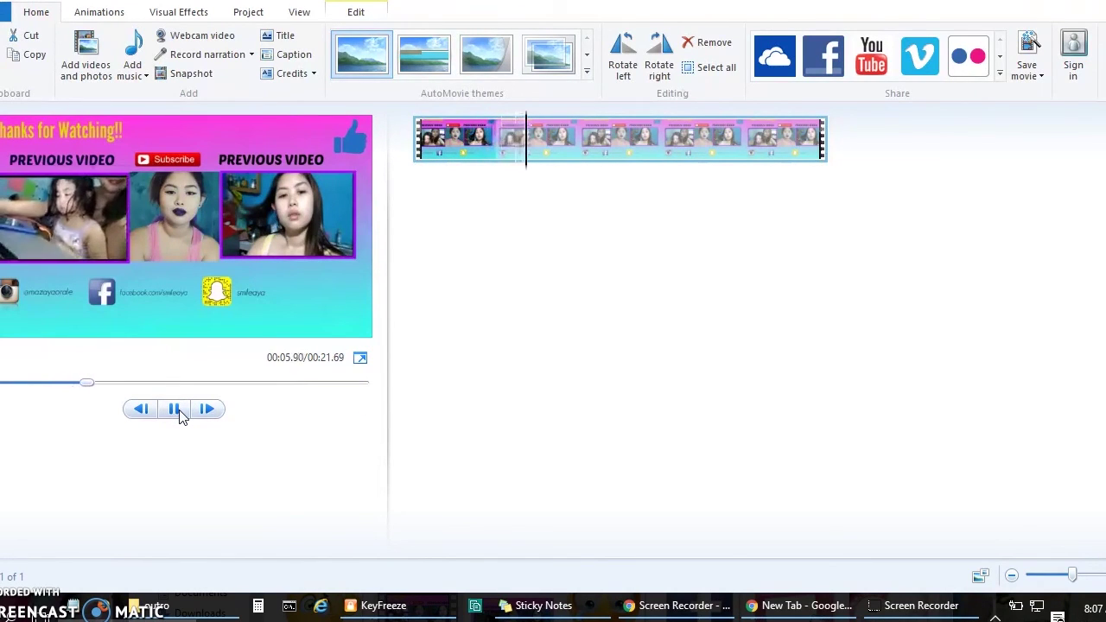
pyautogui.click(175, 410)
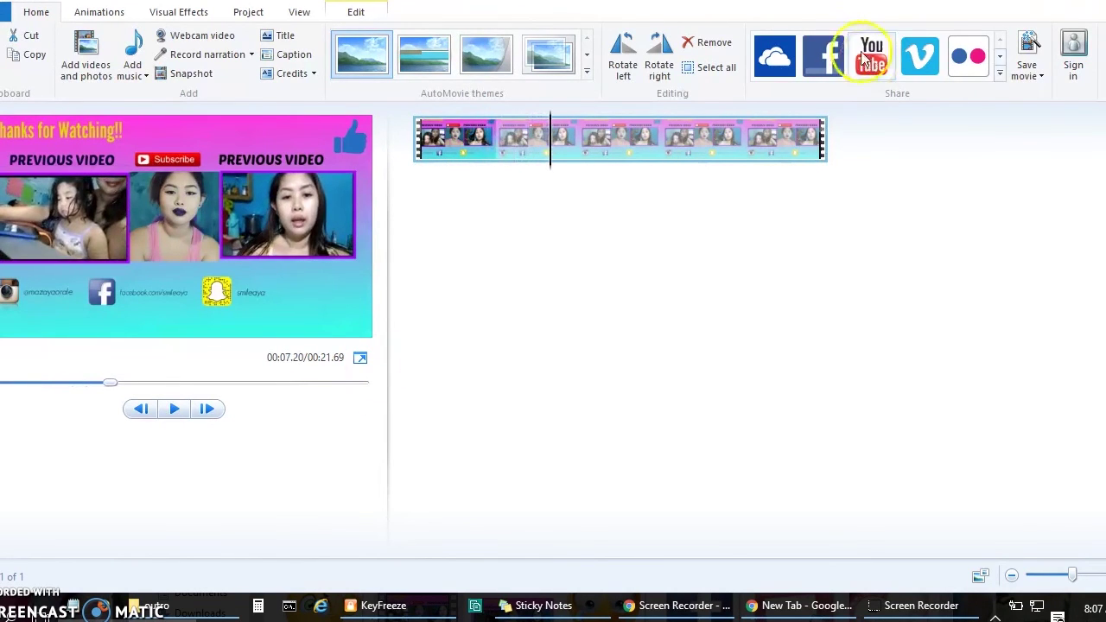
pyautogui.moveTo(548, 148); pyautogui.dragTo(408, 154)
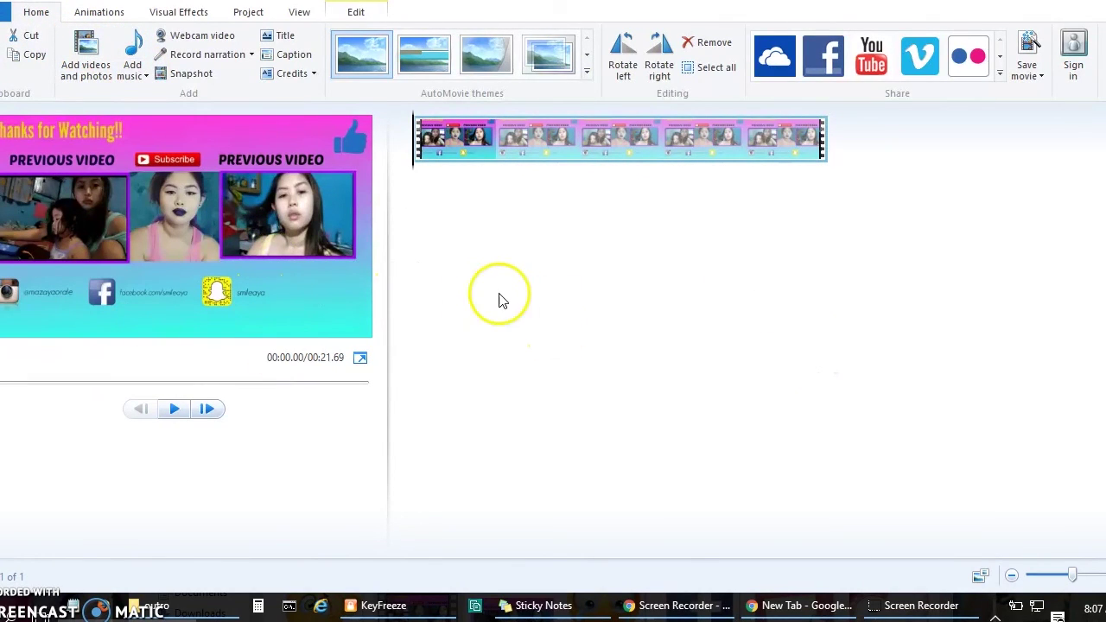
pyautogui.click(147, 76)
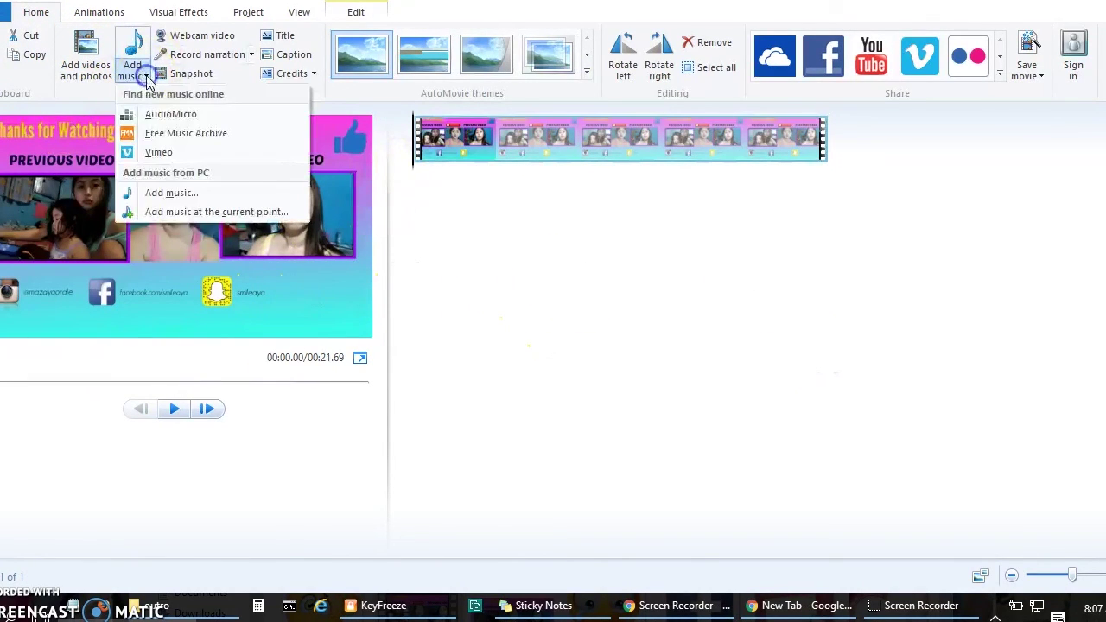
# Step: Browse the music folder but cancel without adding music, then preview to 00:15.53
pyautogui.click(180, 195)
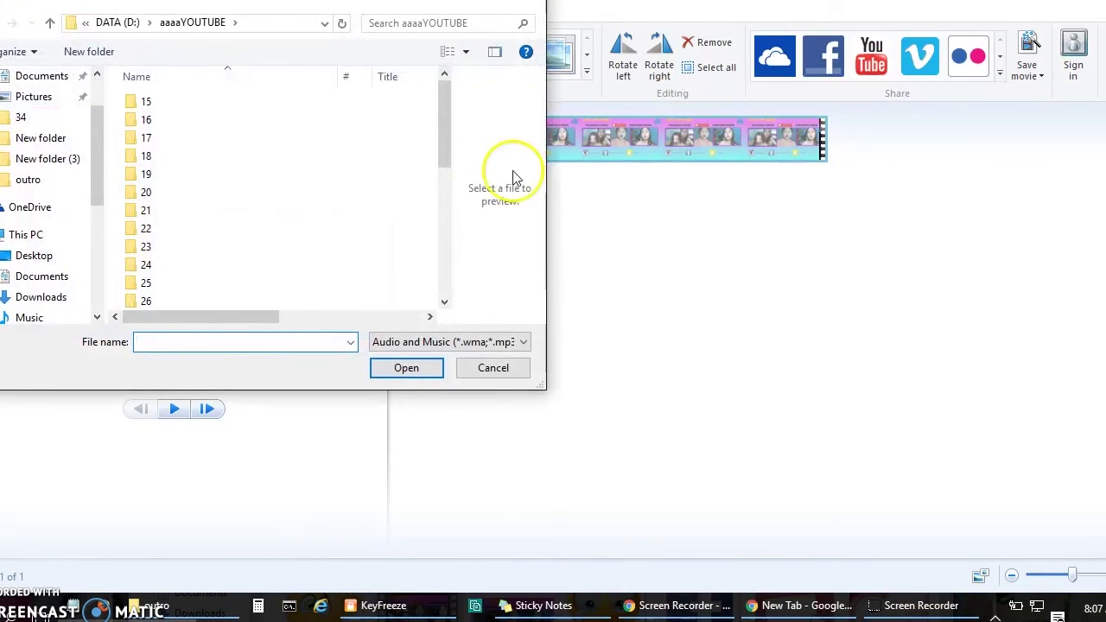
pyautogui.moveTo(447, 124); pyautogui.dragTo(427, 242)
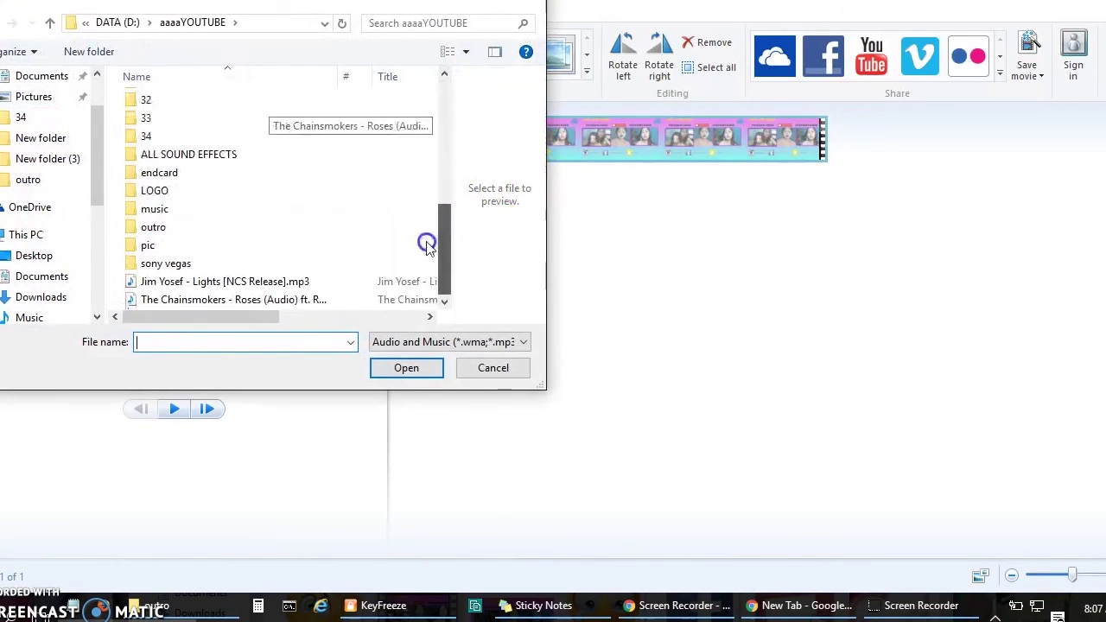
pyautogui.doubleClick(218, 220)
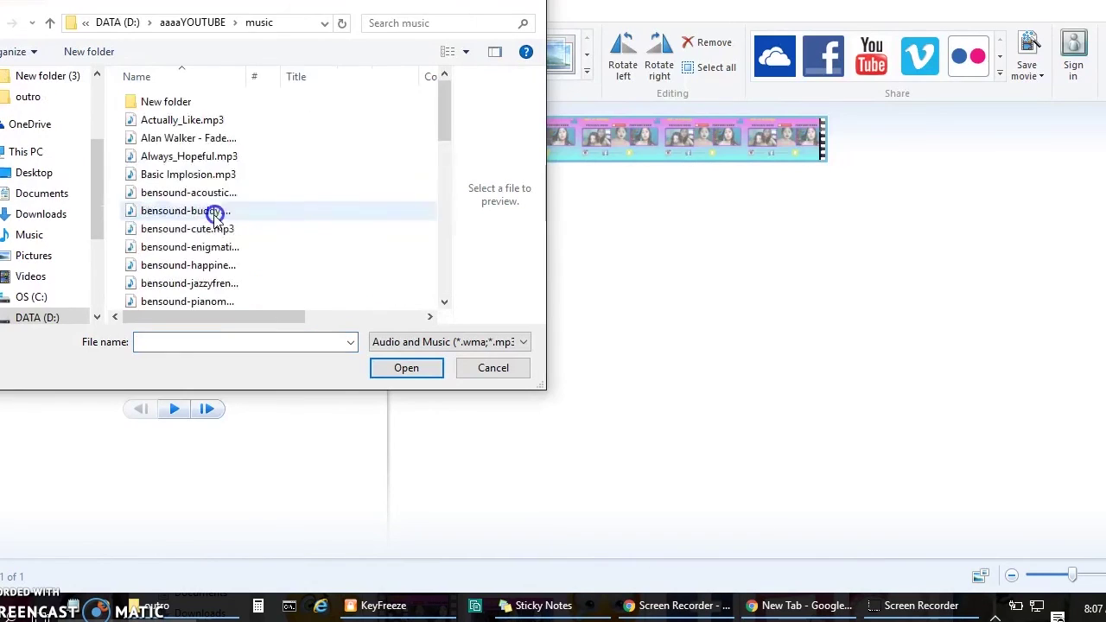
pyautogui.click(51, 24)
pyautogui.click(531, 7)
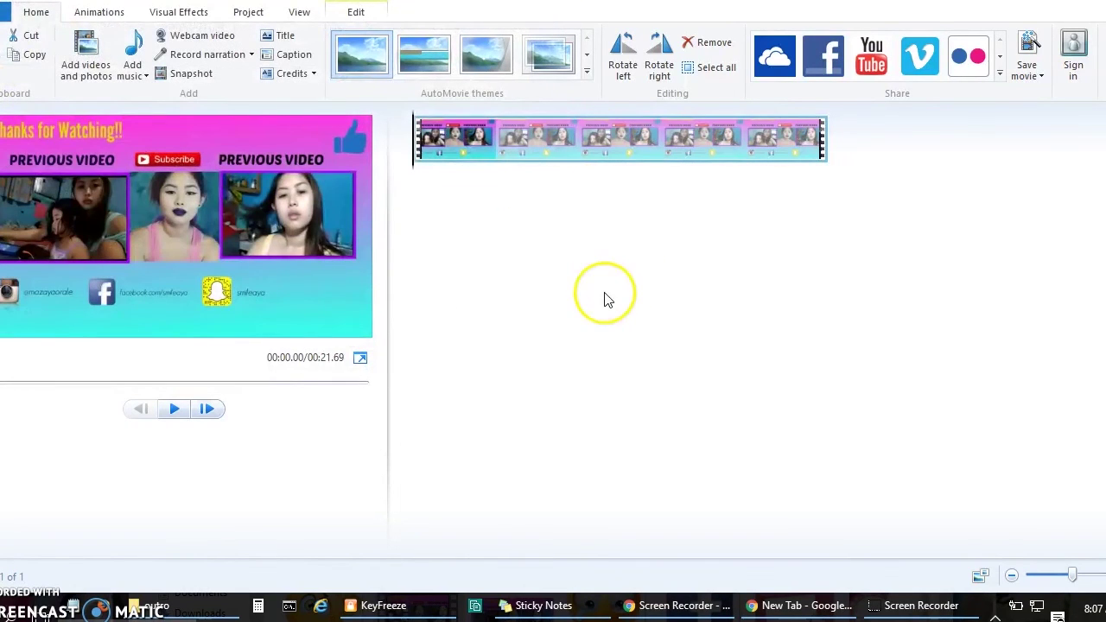
pyautogui.click(175, 423)
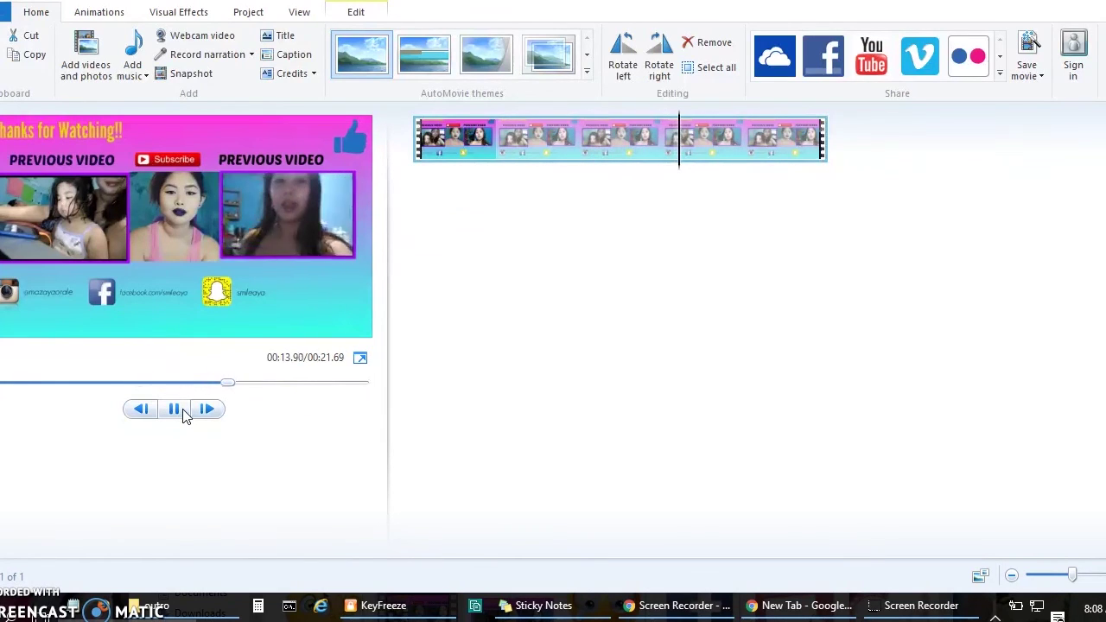
pyautogui.click(175, 409)
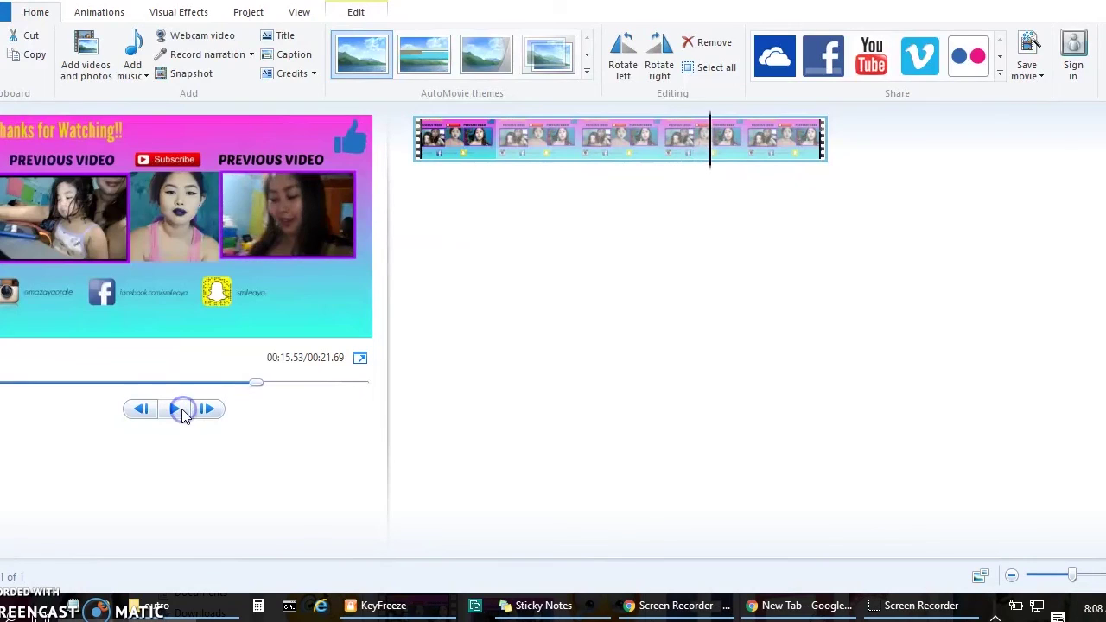